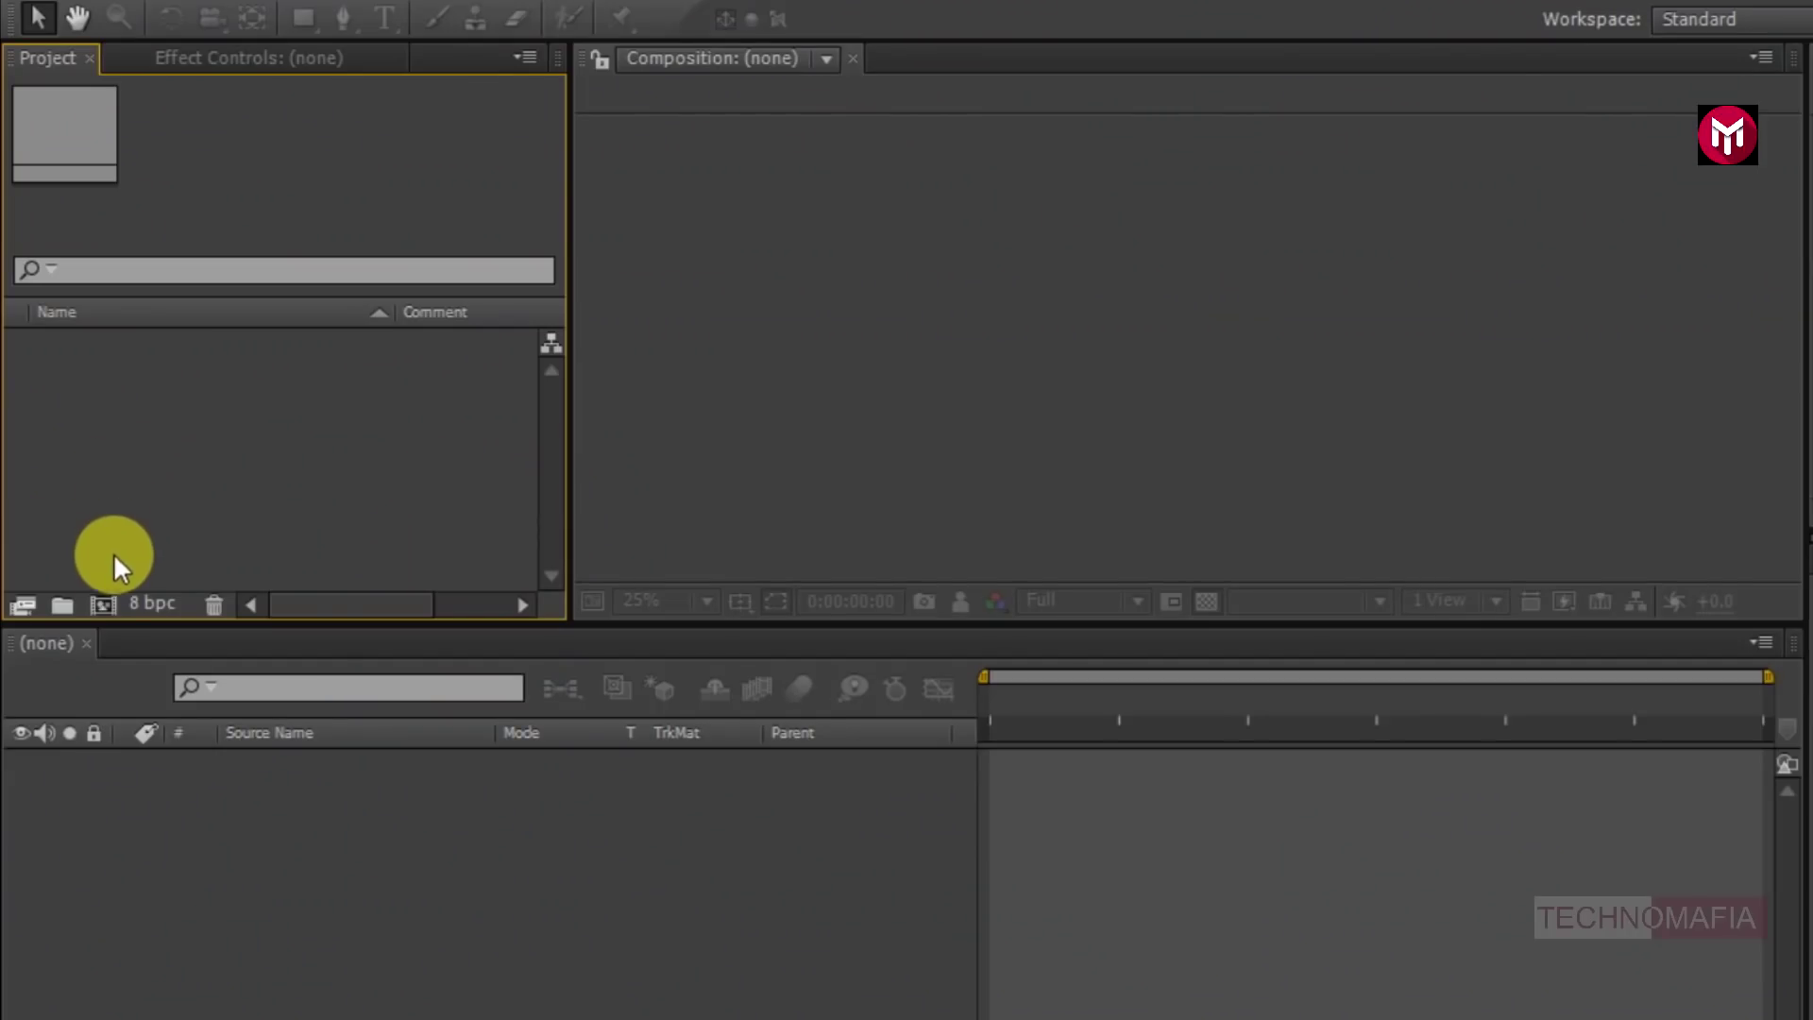
- Create a new composition named Text with the HDTV 1080 29.97 preset and a 5-second duration
{"action": "left_click", "coordinate": [102, 605]}
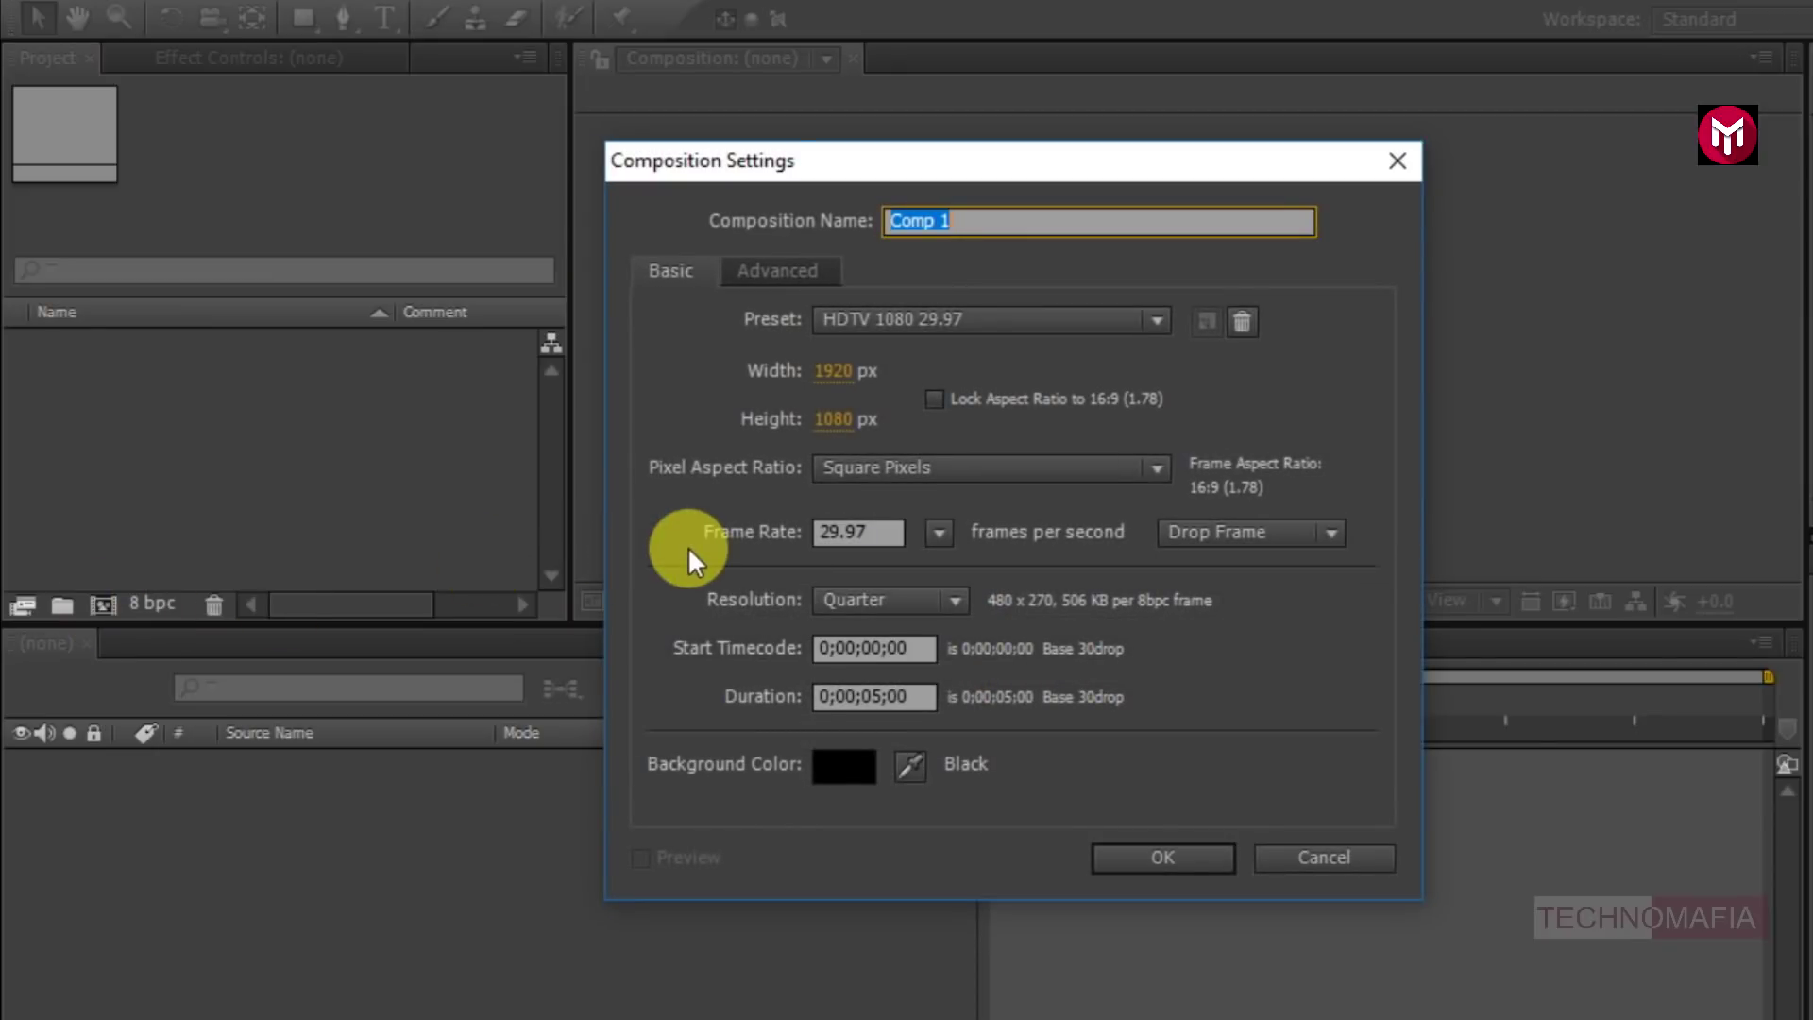
{"action": "type", "text": "Text"}
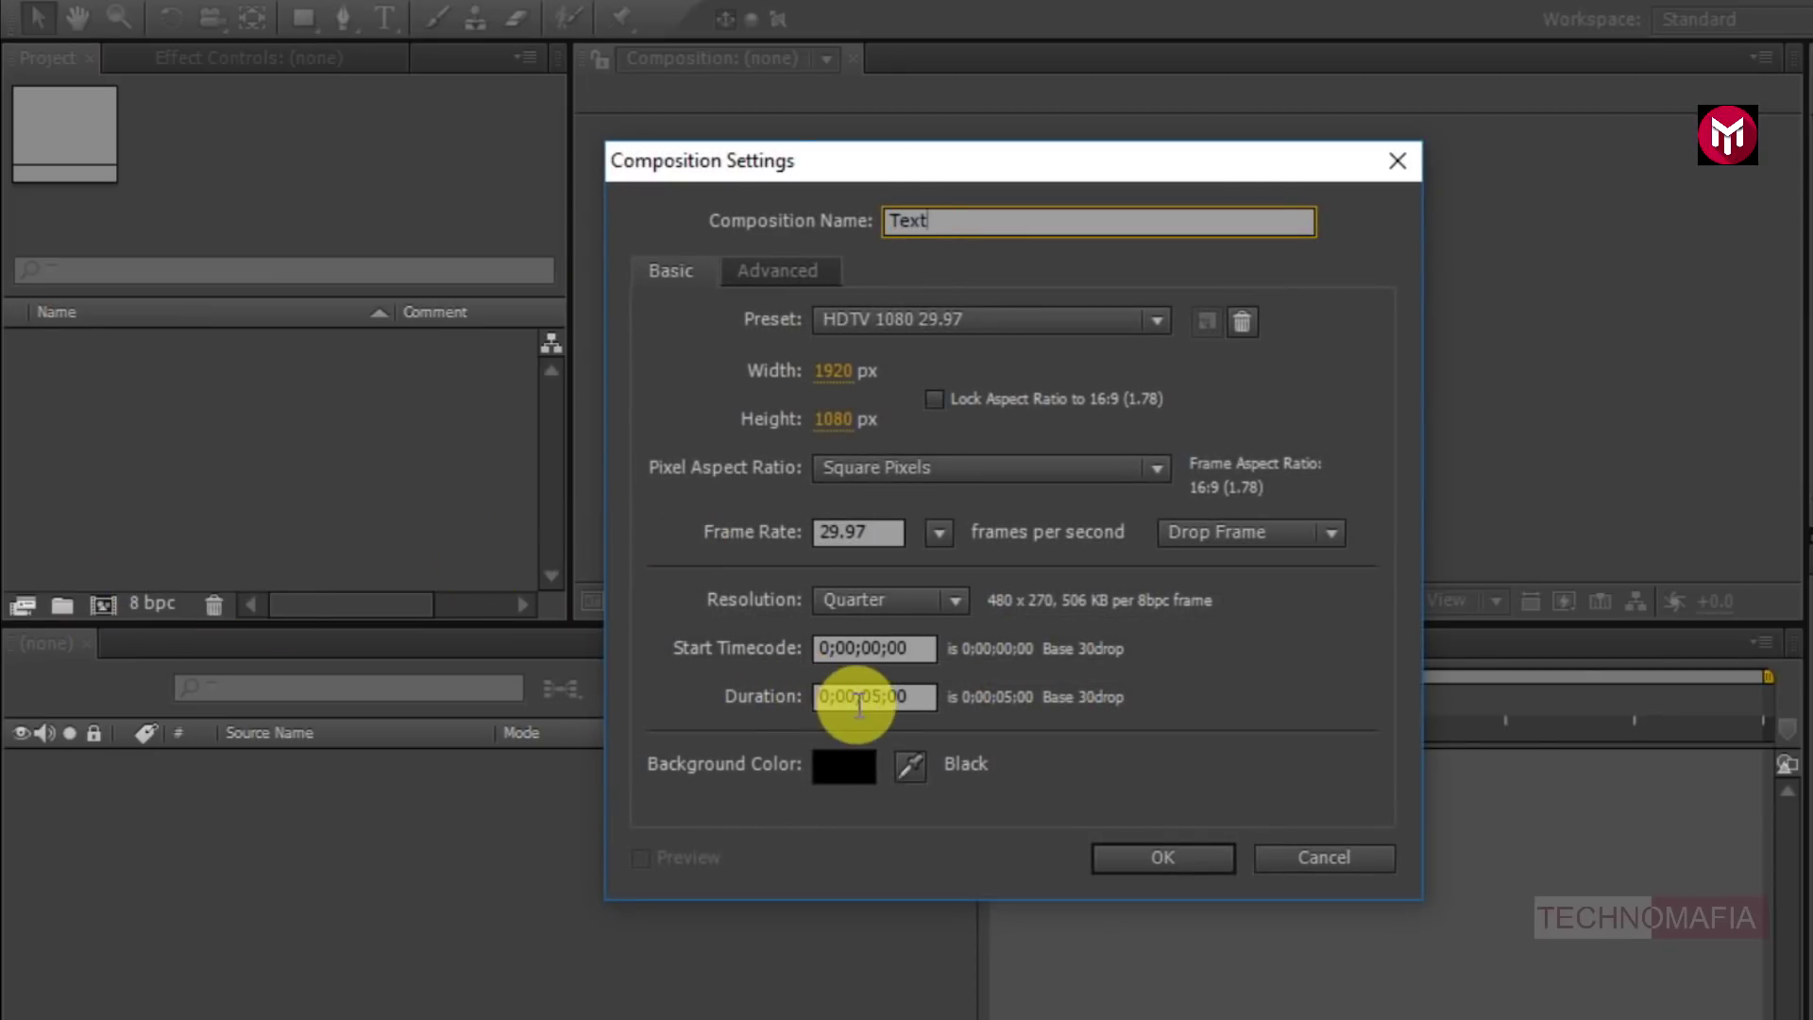
{"action": "left_click", "coordinate": [1124, 856]}
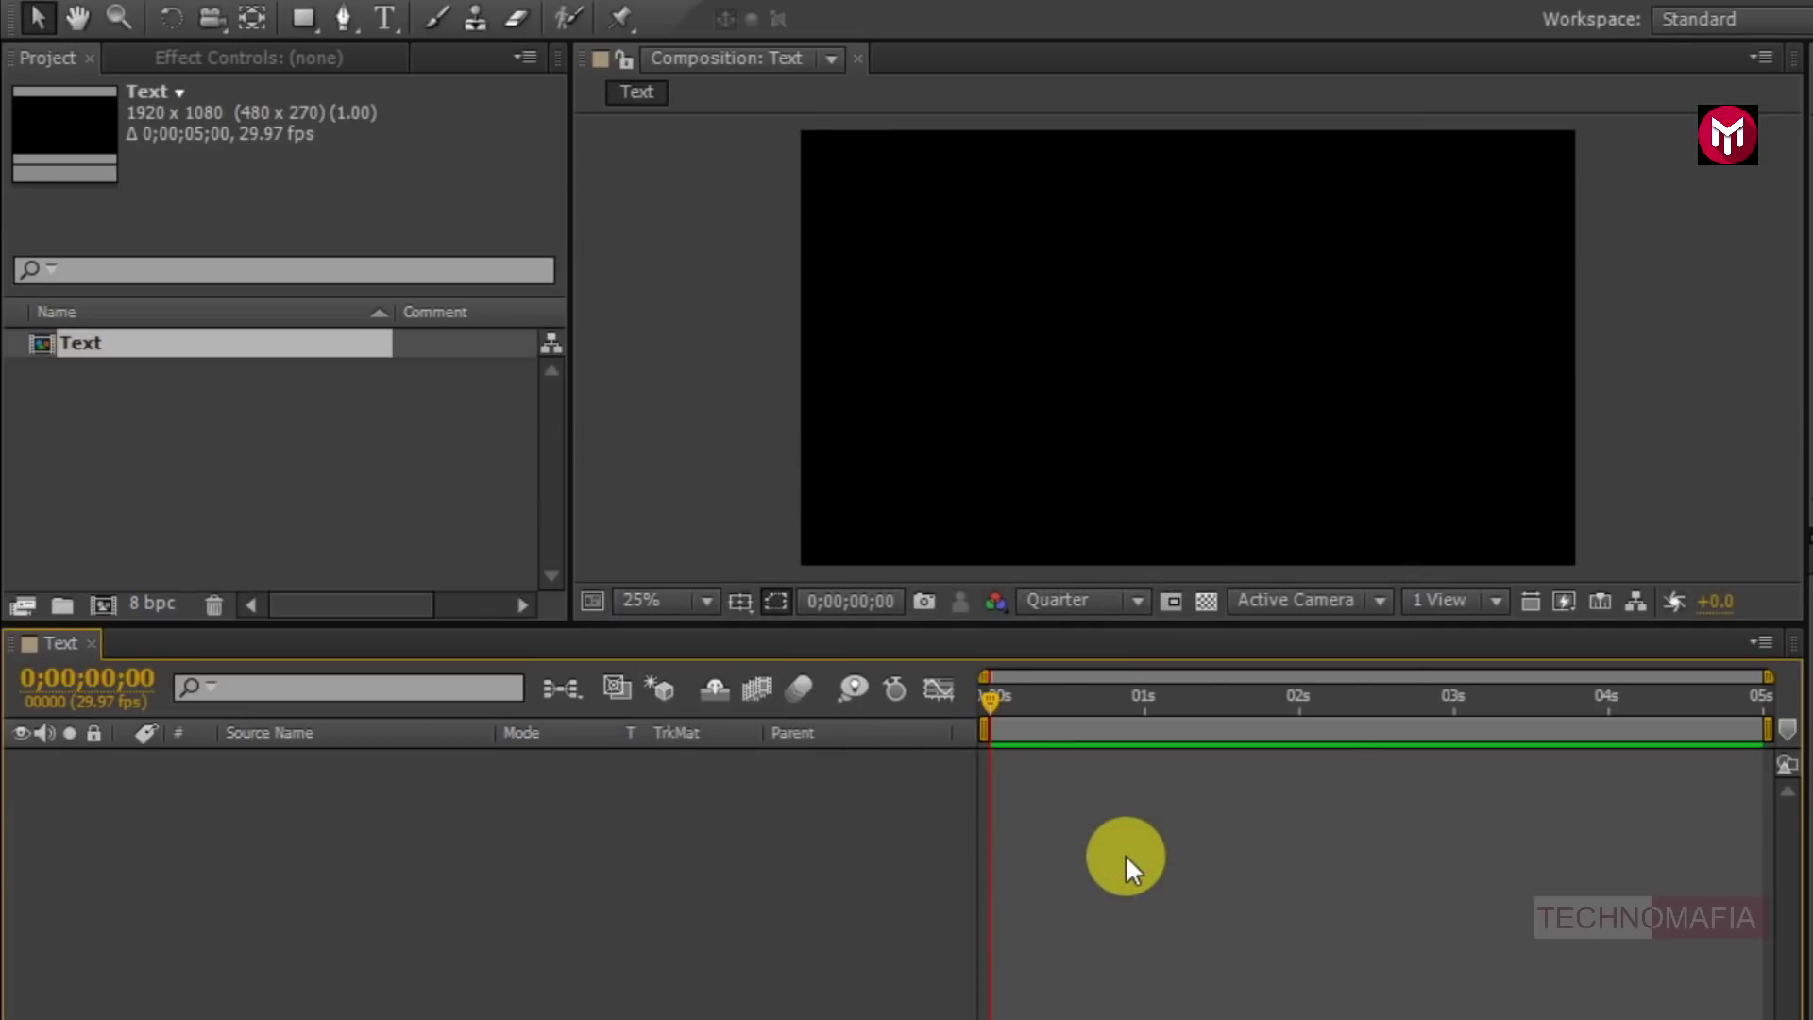
- Add a horizontal text layer reading "GLITCH TITLE" in the composition
{"action": "left_click", "coordinate": [382, 20]}
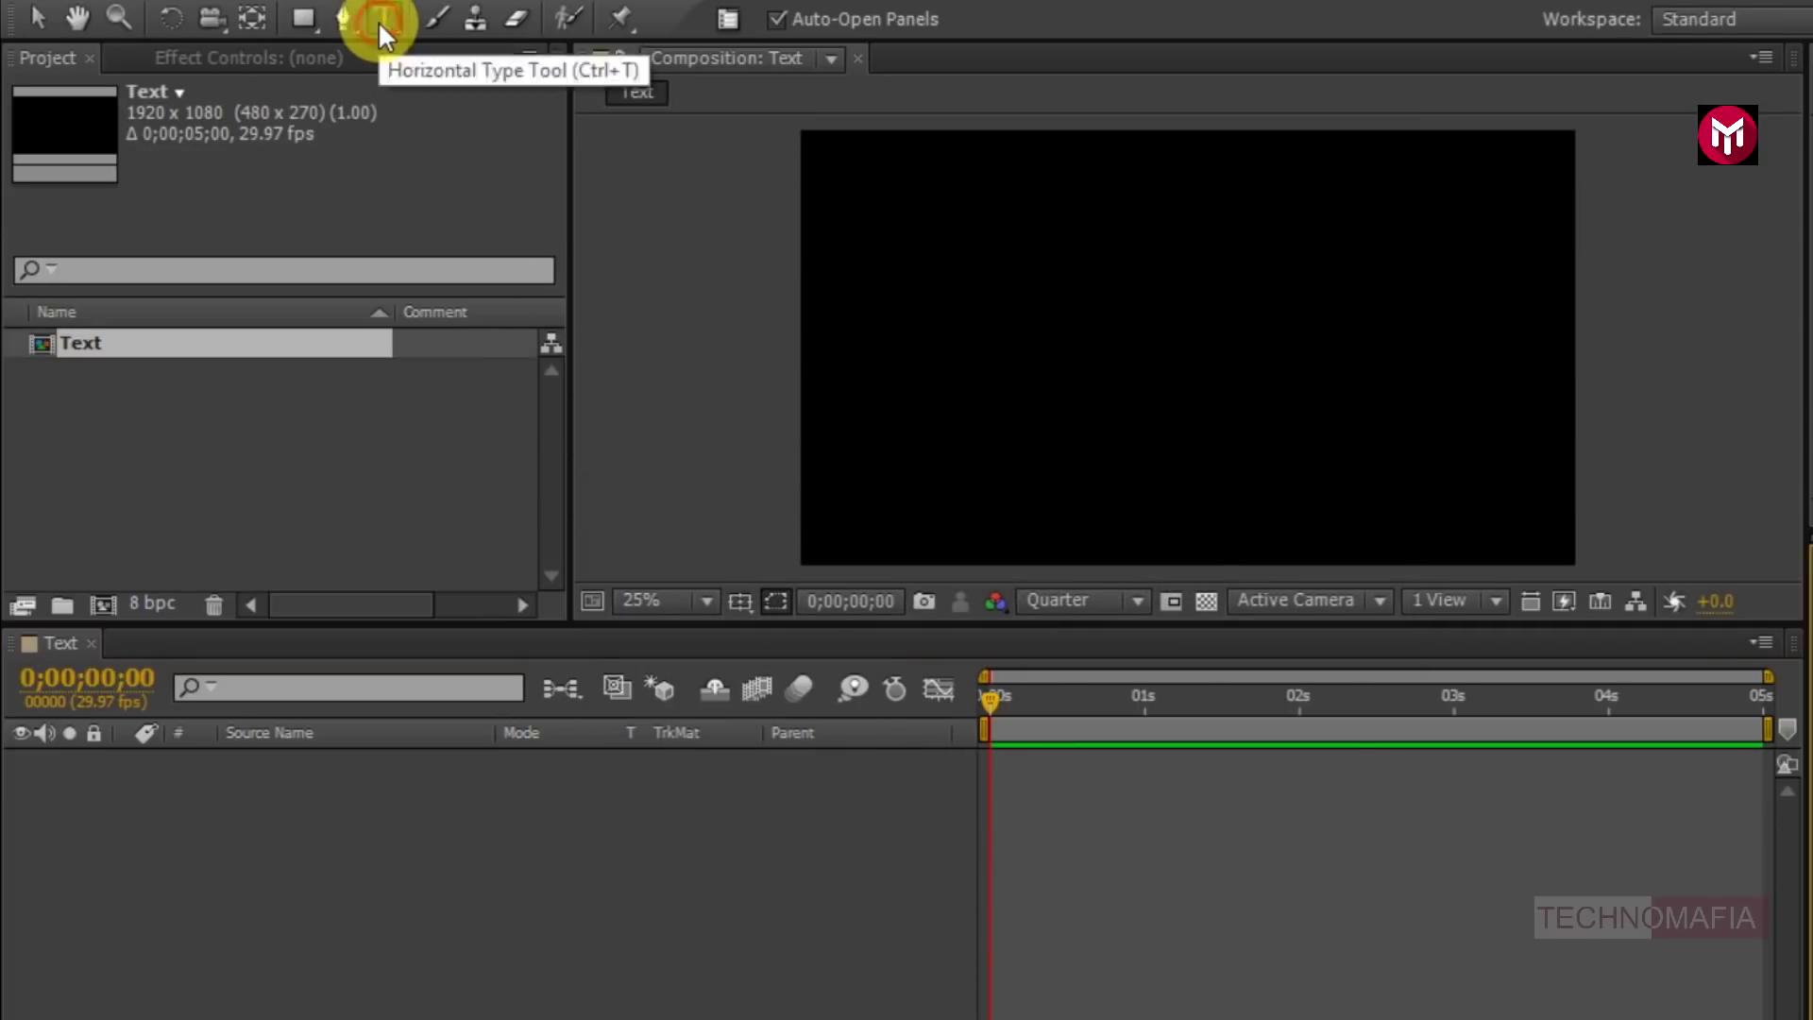
{"action": "left_click", "coordinate": [1111, 347]}
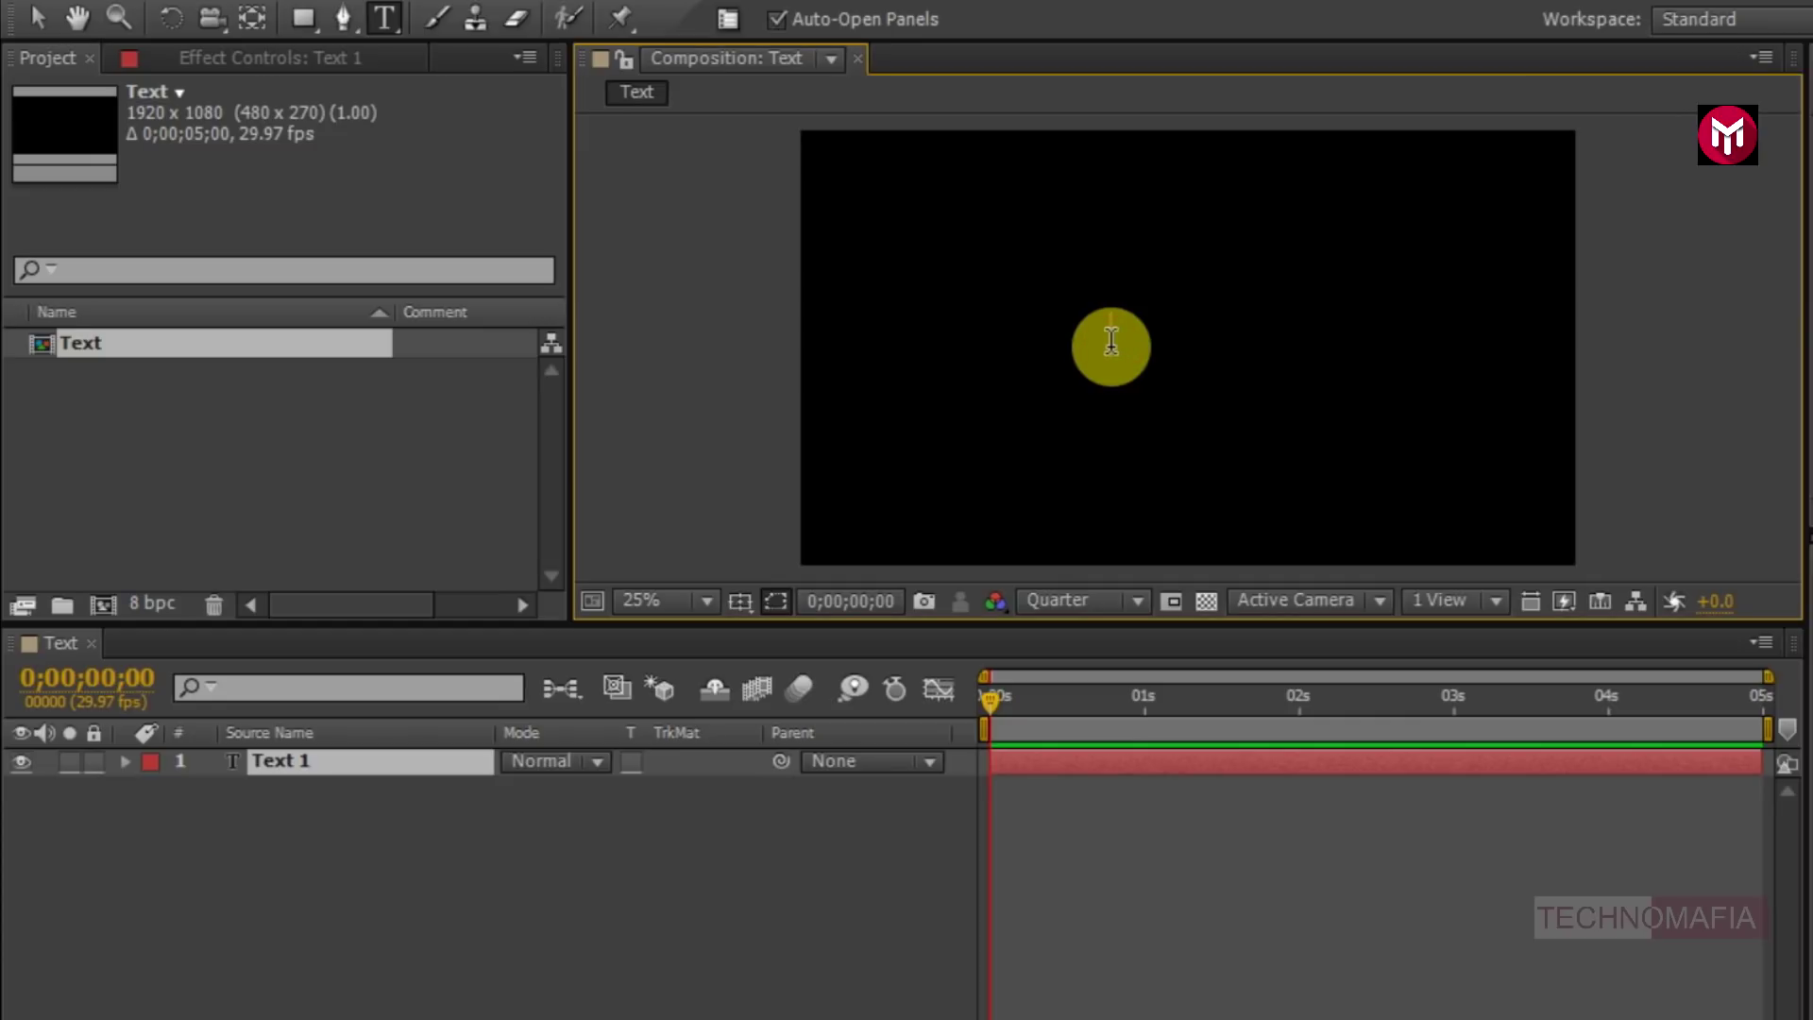
{"action": "type", "text": "GLITCH"}
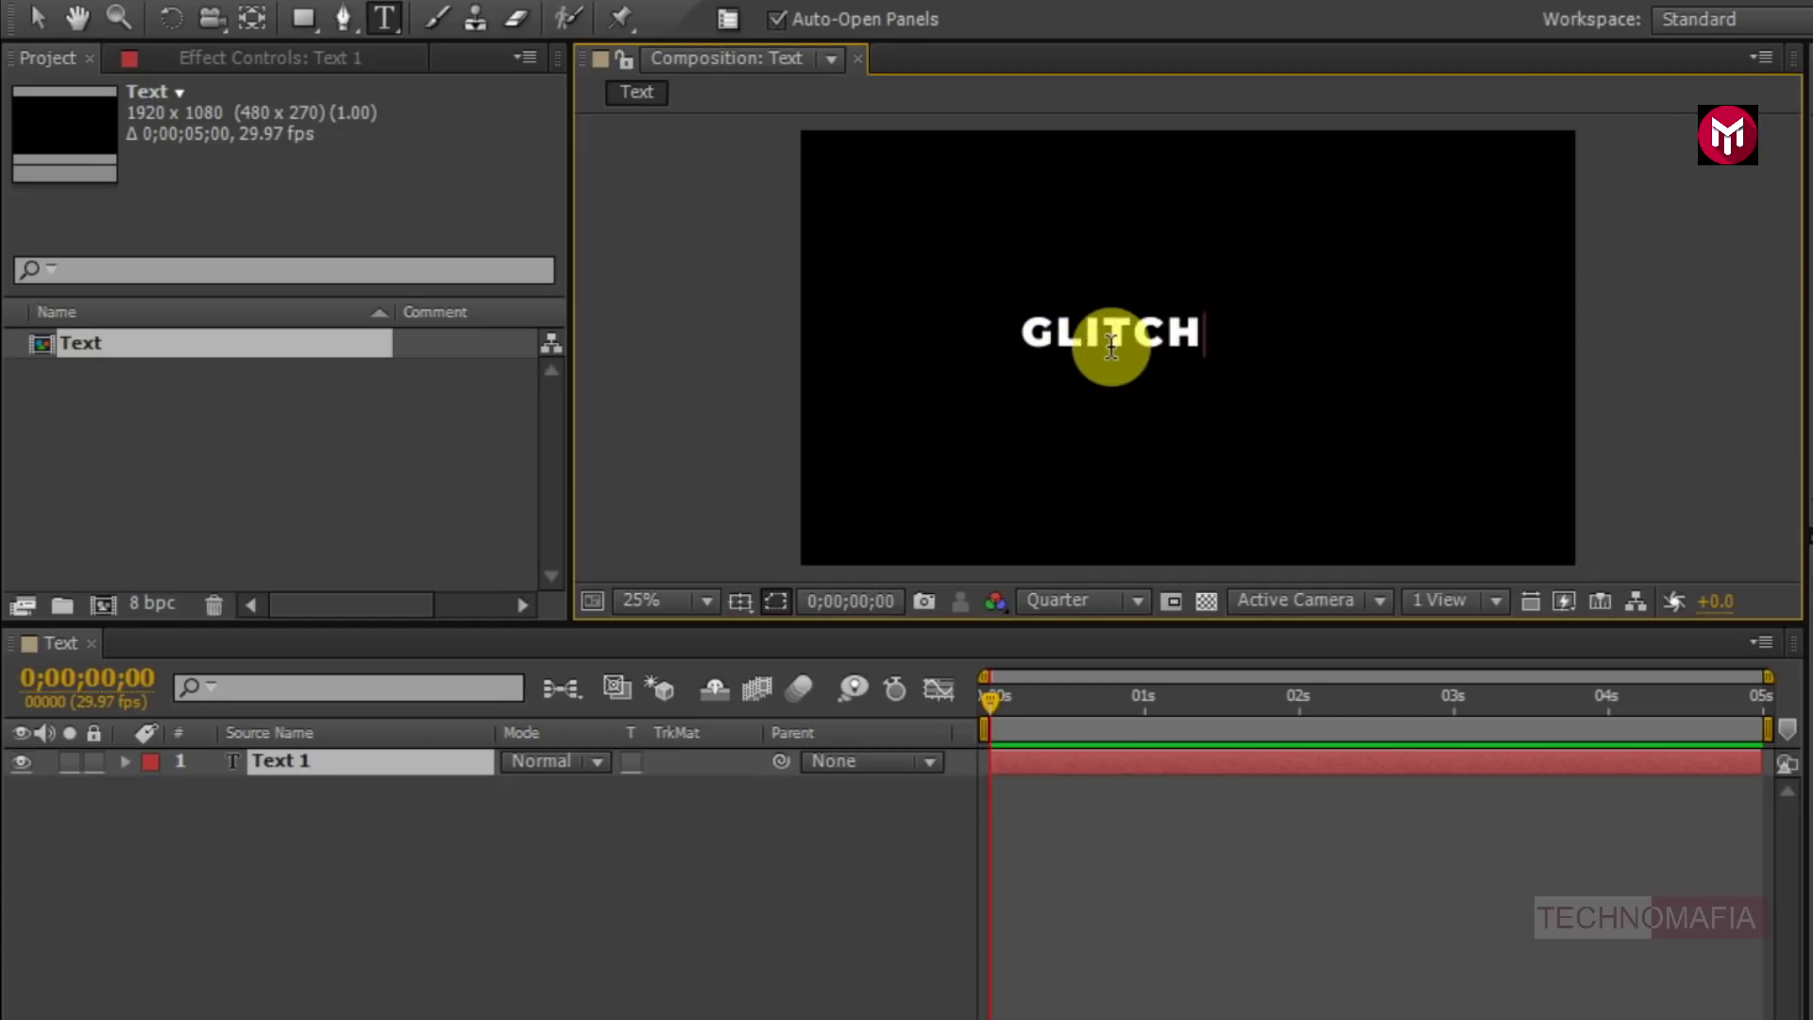
{"action": "type", "text": " TITLE"}
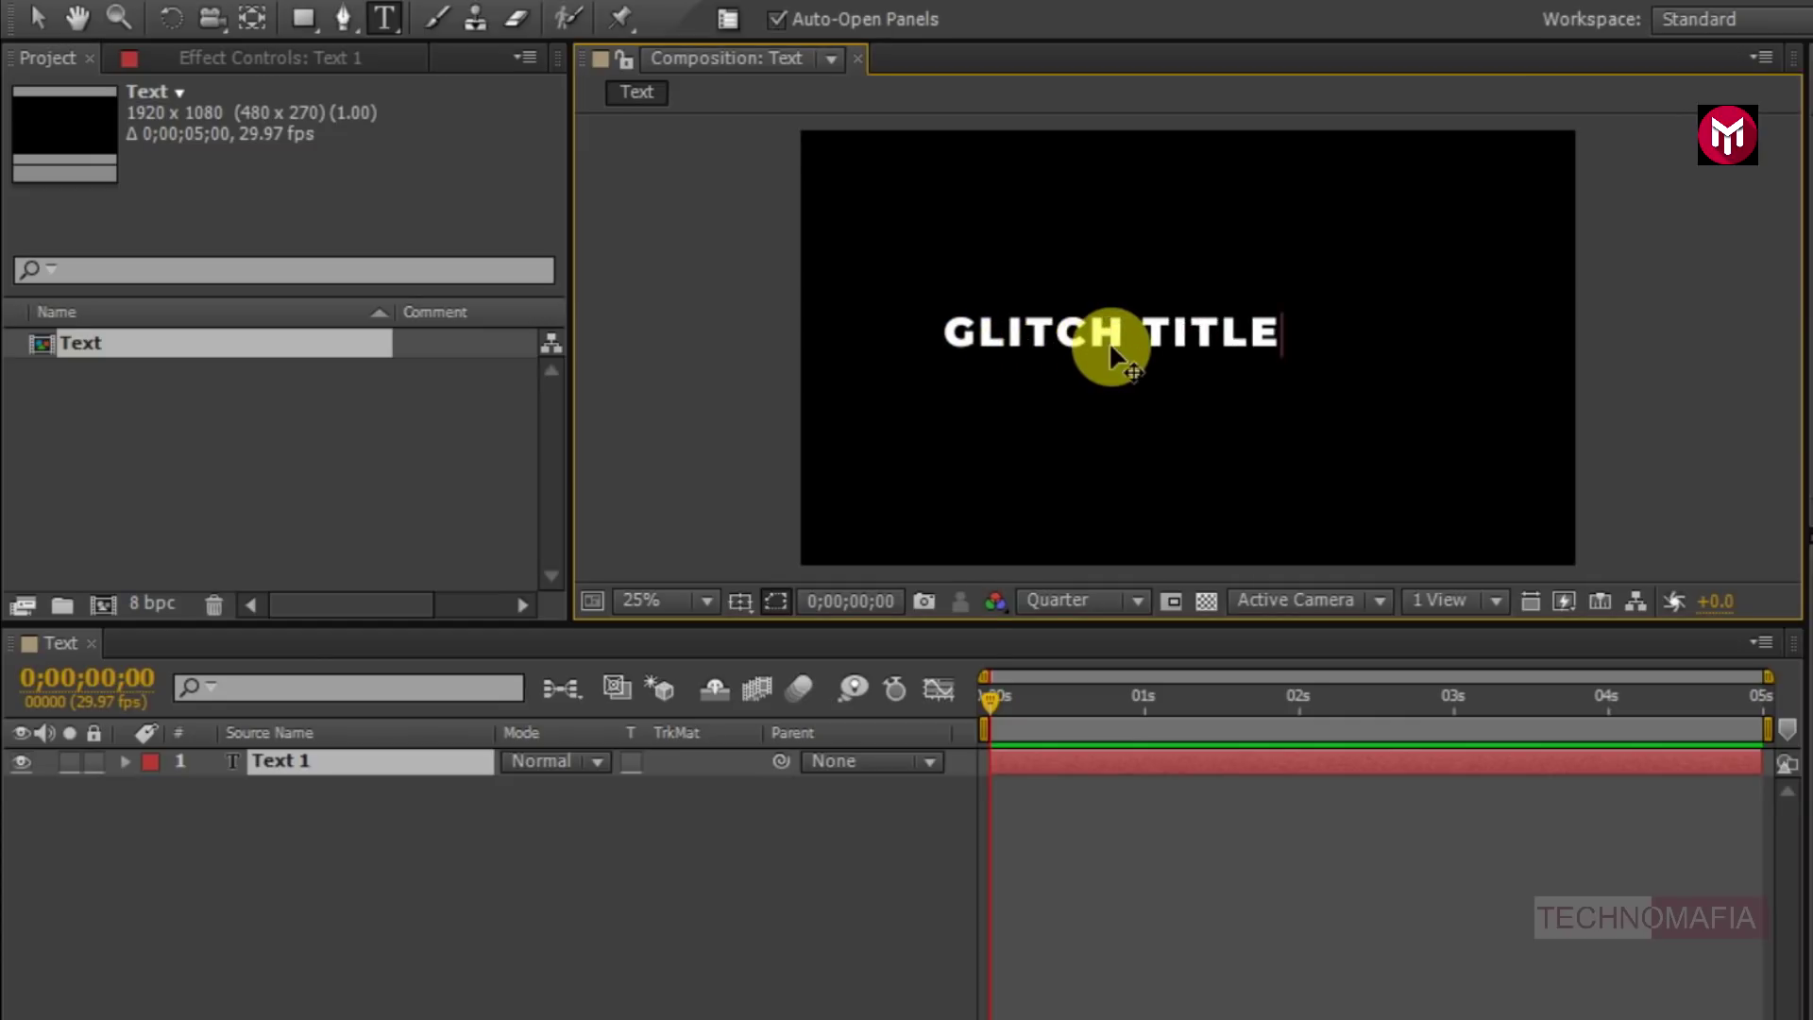
- Centre the title text horizontally and vertically in the composition
{"action": "key", "text": "ctrl+a"}
{"action": "left_click", "coordinate": [1597, 561]}
{"action": "left_click", "coordinate": [1508, 635]}
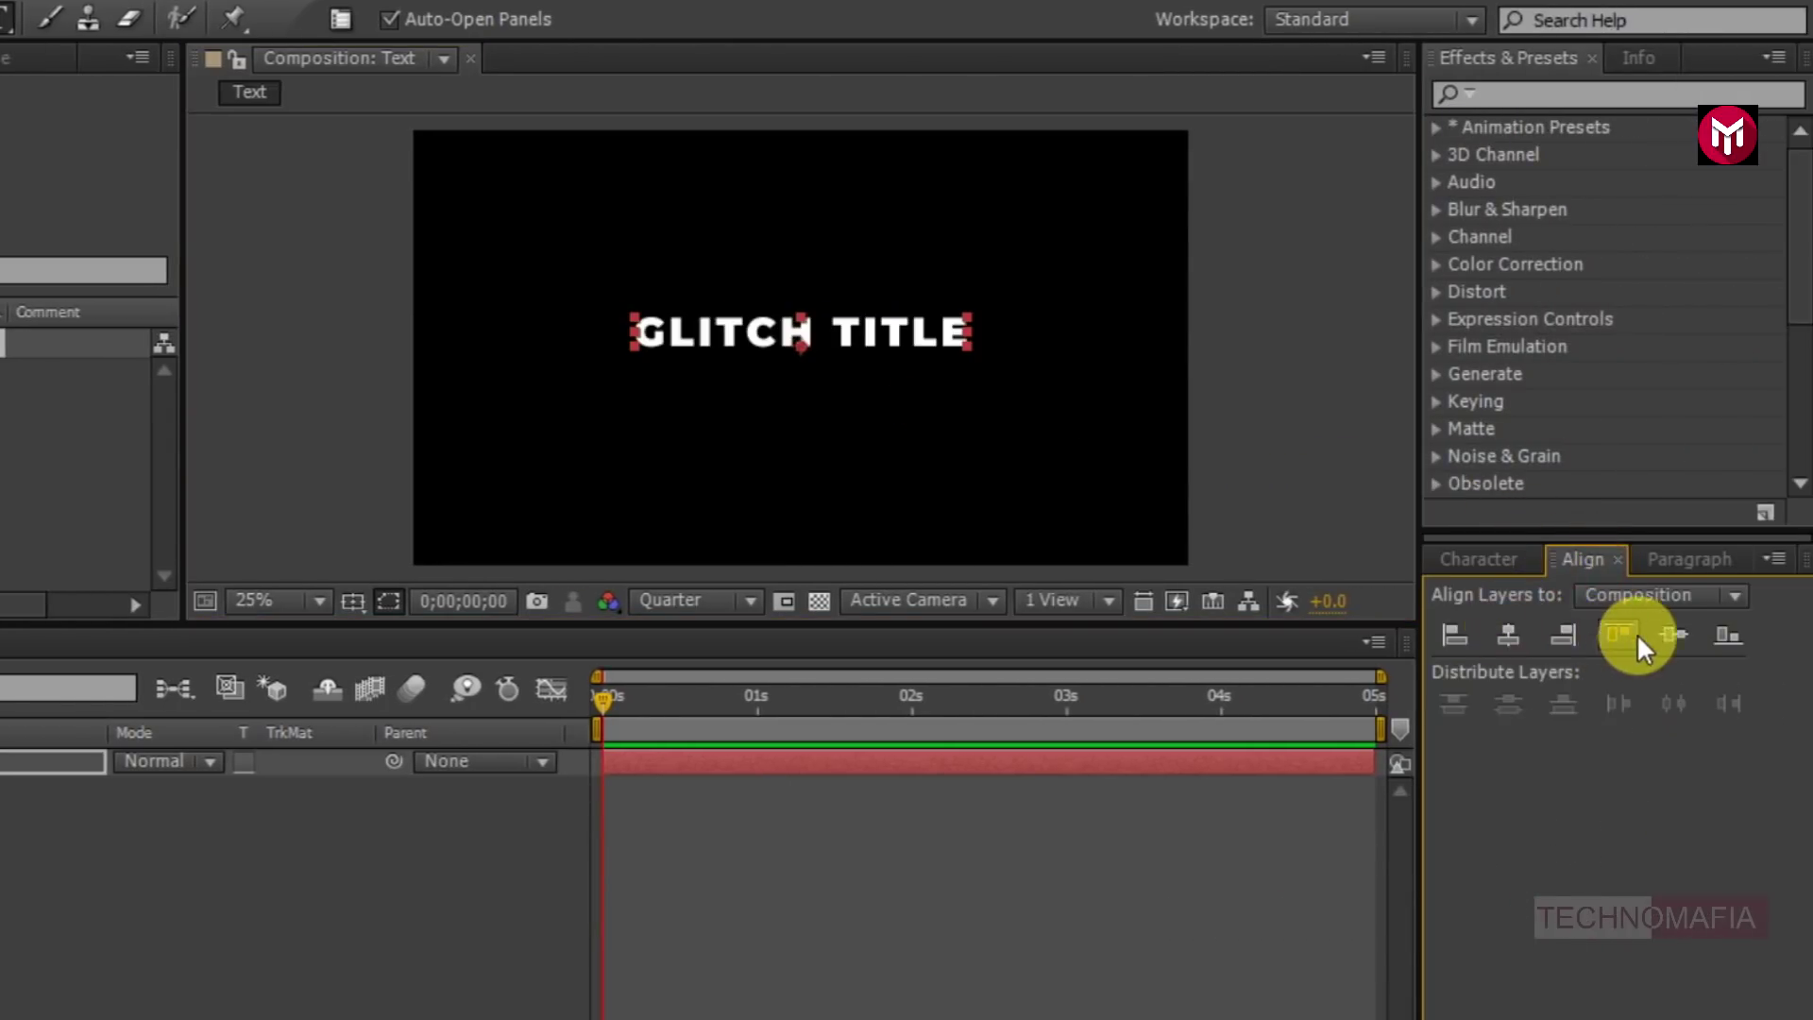
{"action": "left_click", "coordinate": [1660, 634]}
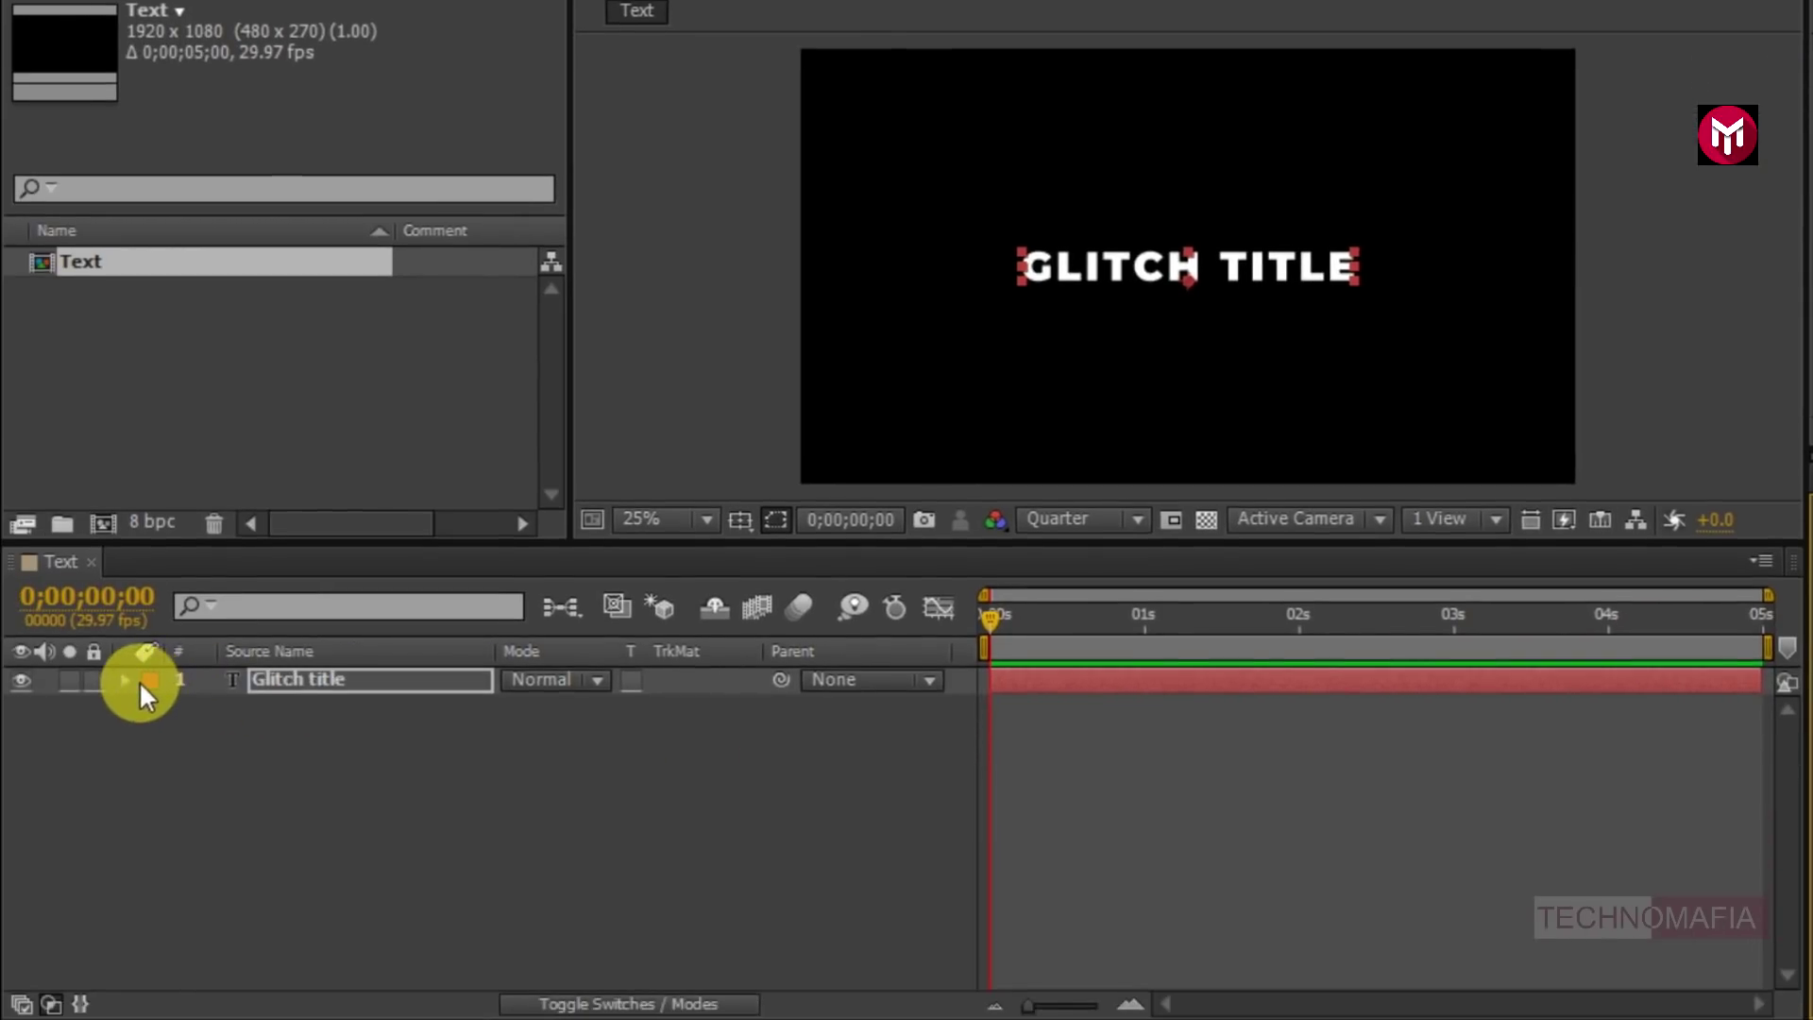
- Add a Tracking animator to the Glitch title text layer
{"action": "left_click", "coordinate": [136, 763]}
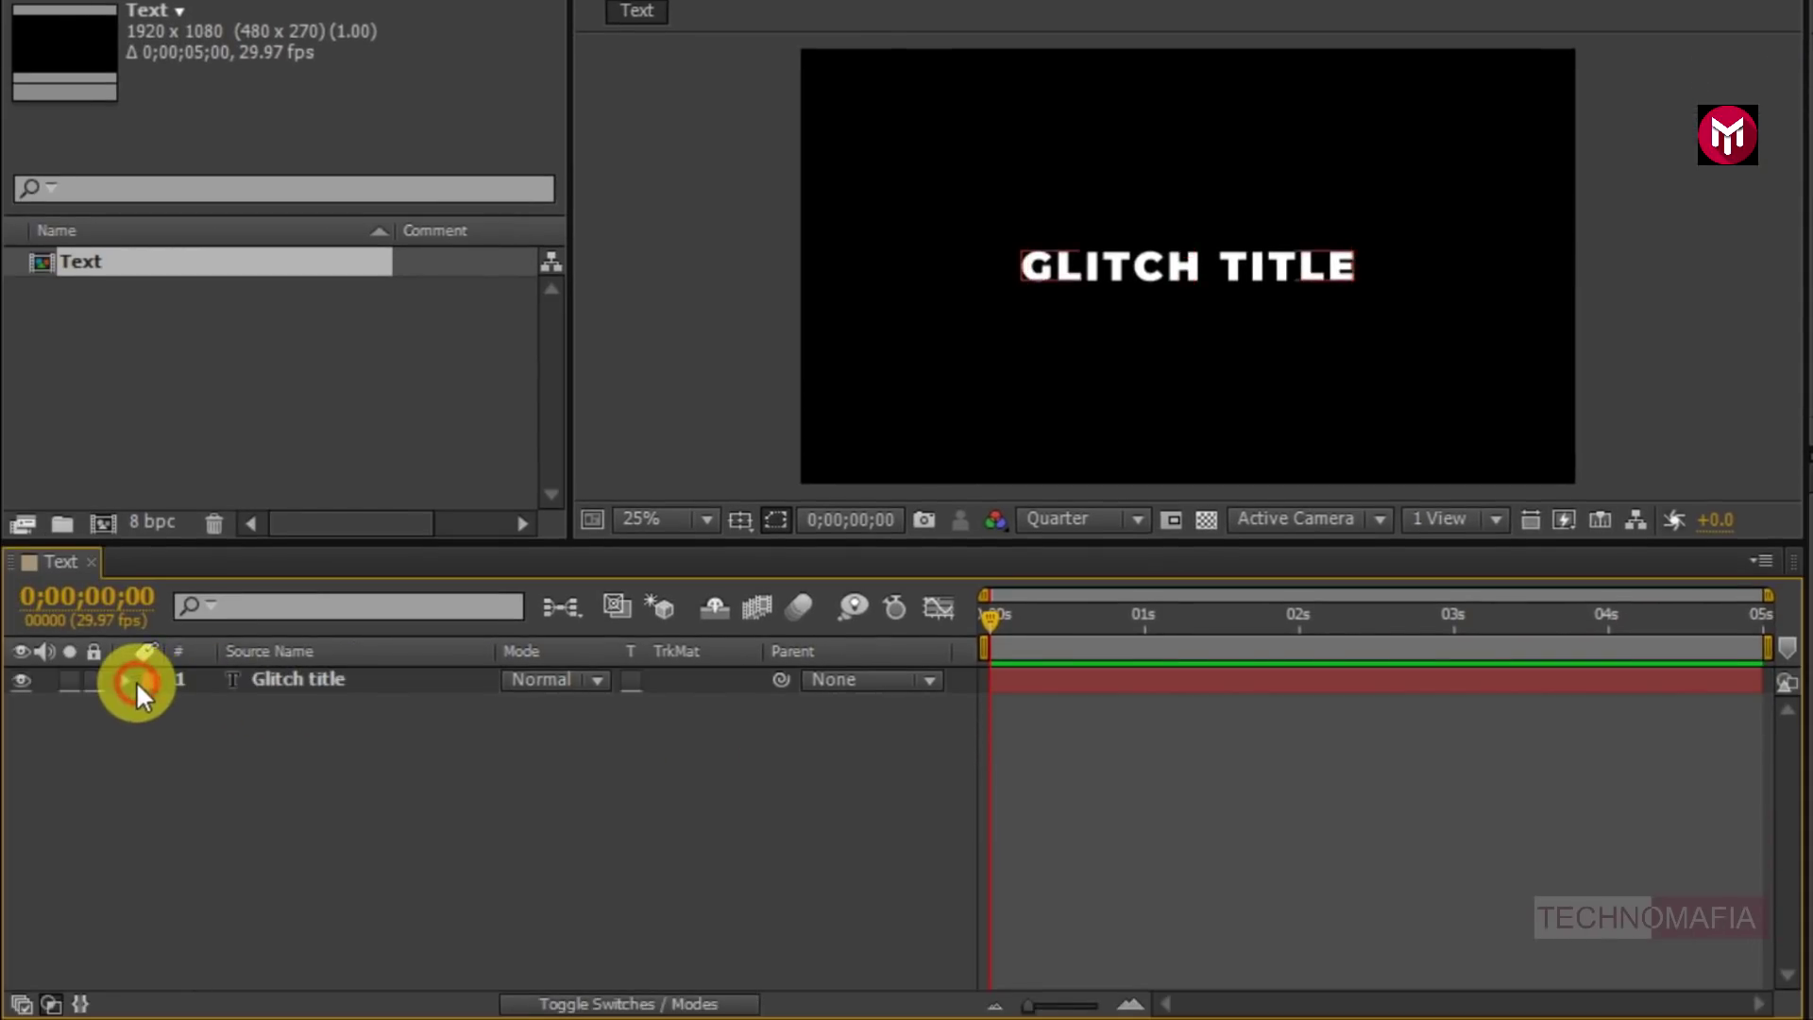
{"action": "left_click", "coordinate": [124, 680]}
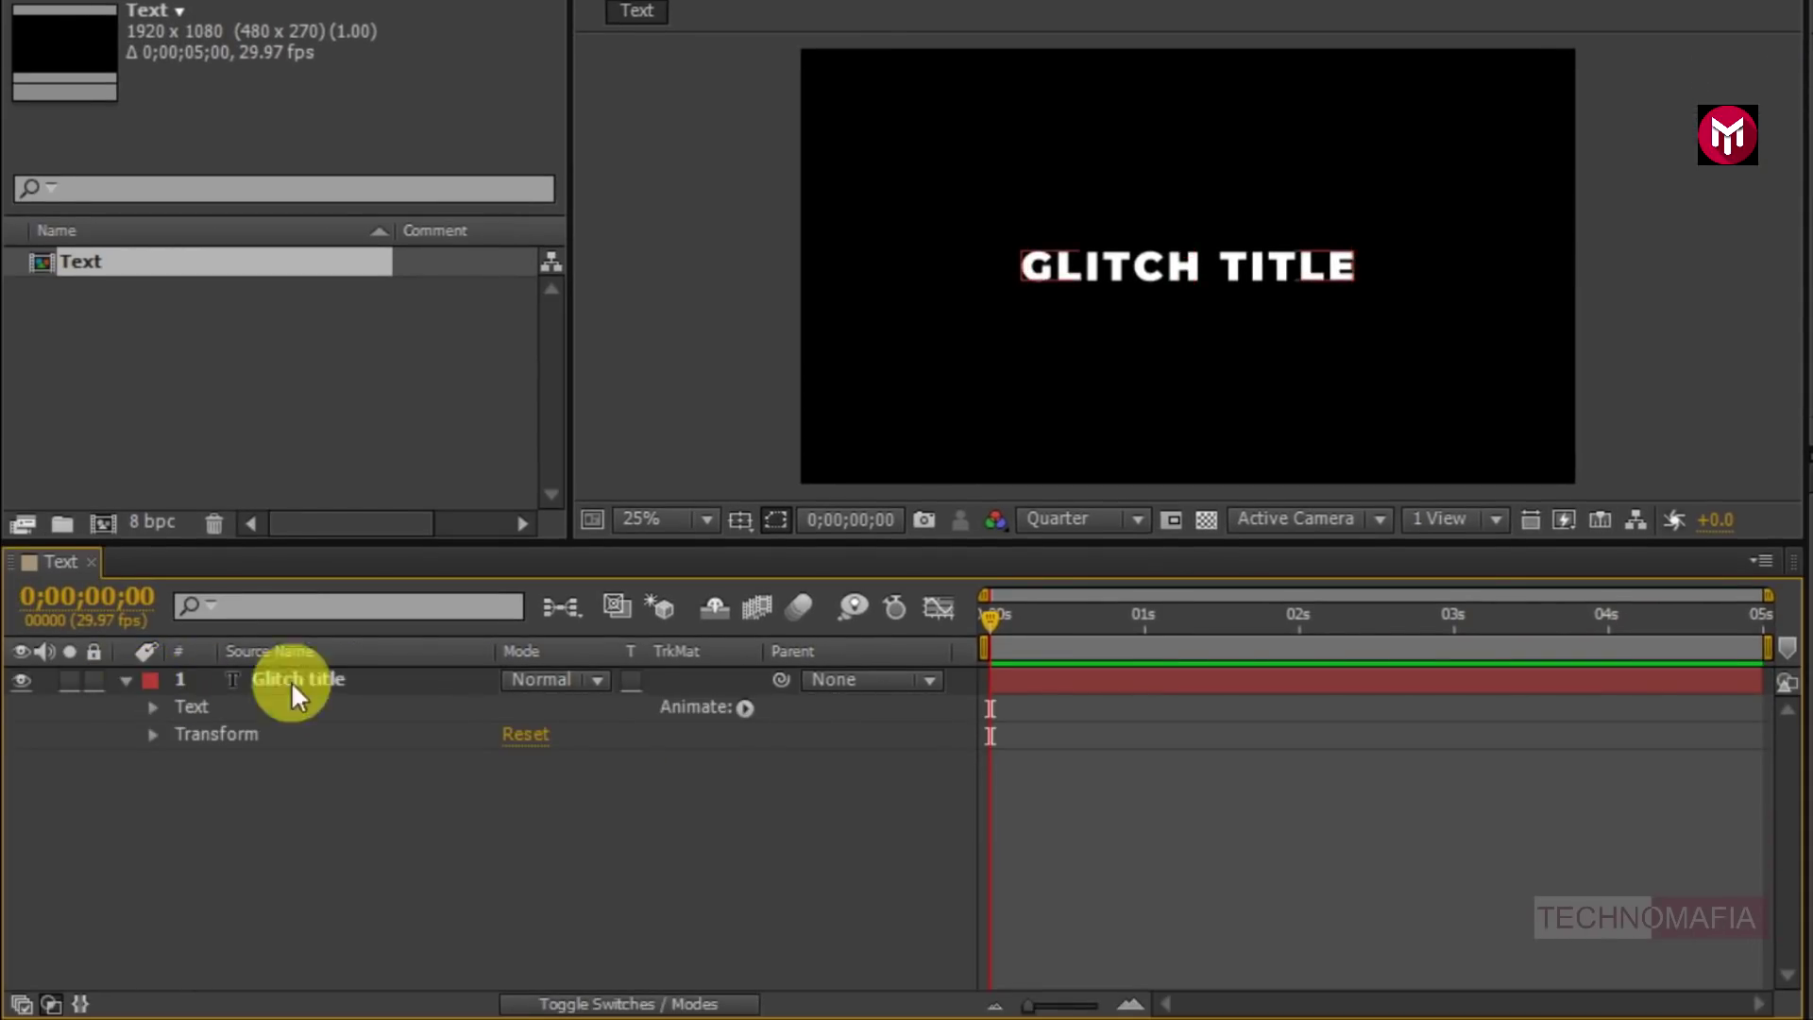
{"action": "left_click", "coordinate": [744, 708]}
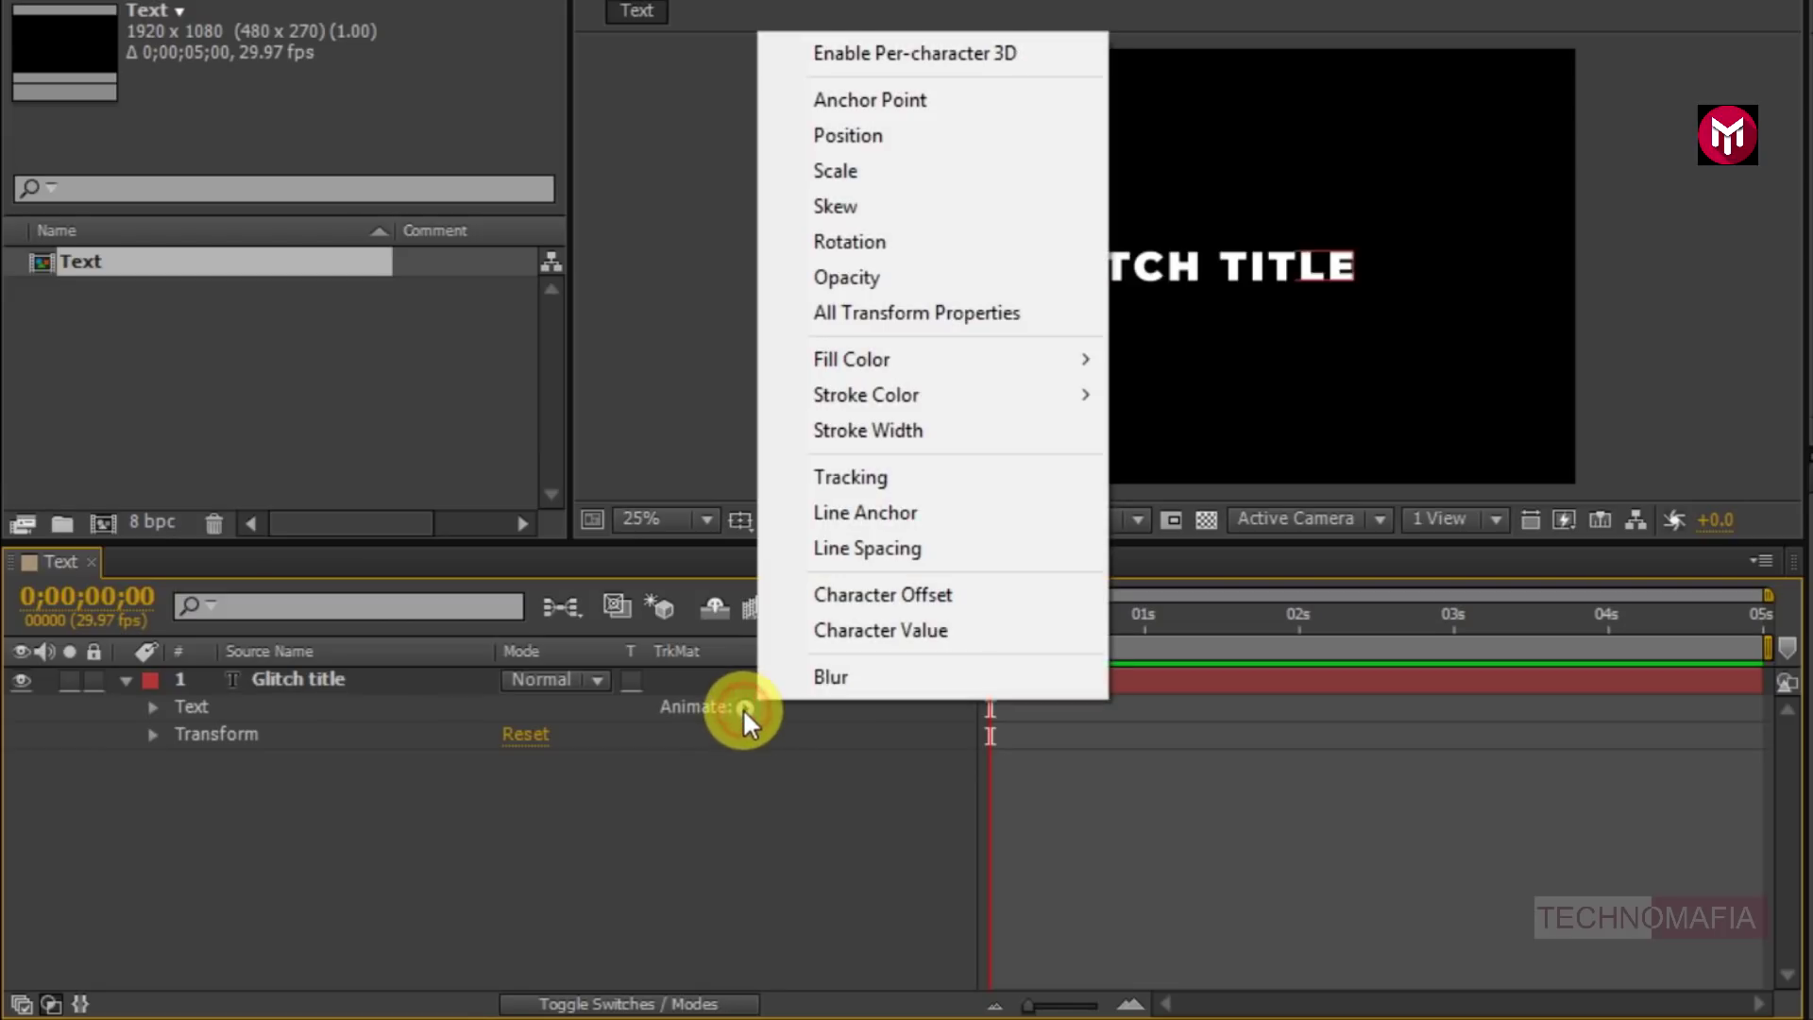
{"action": "left_click", "coordinate": [825, 474]}
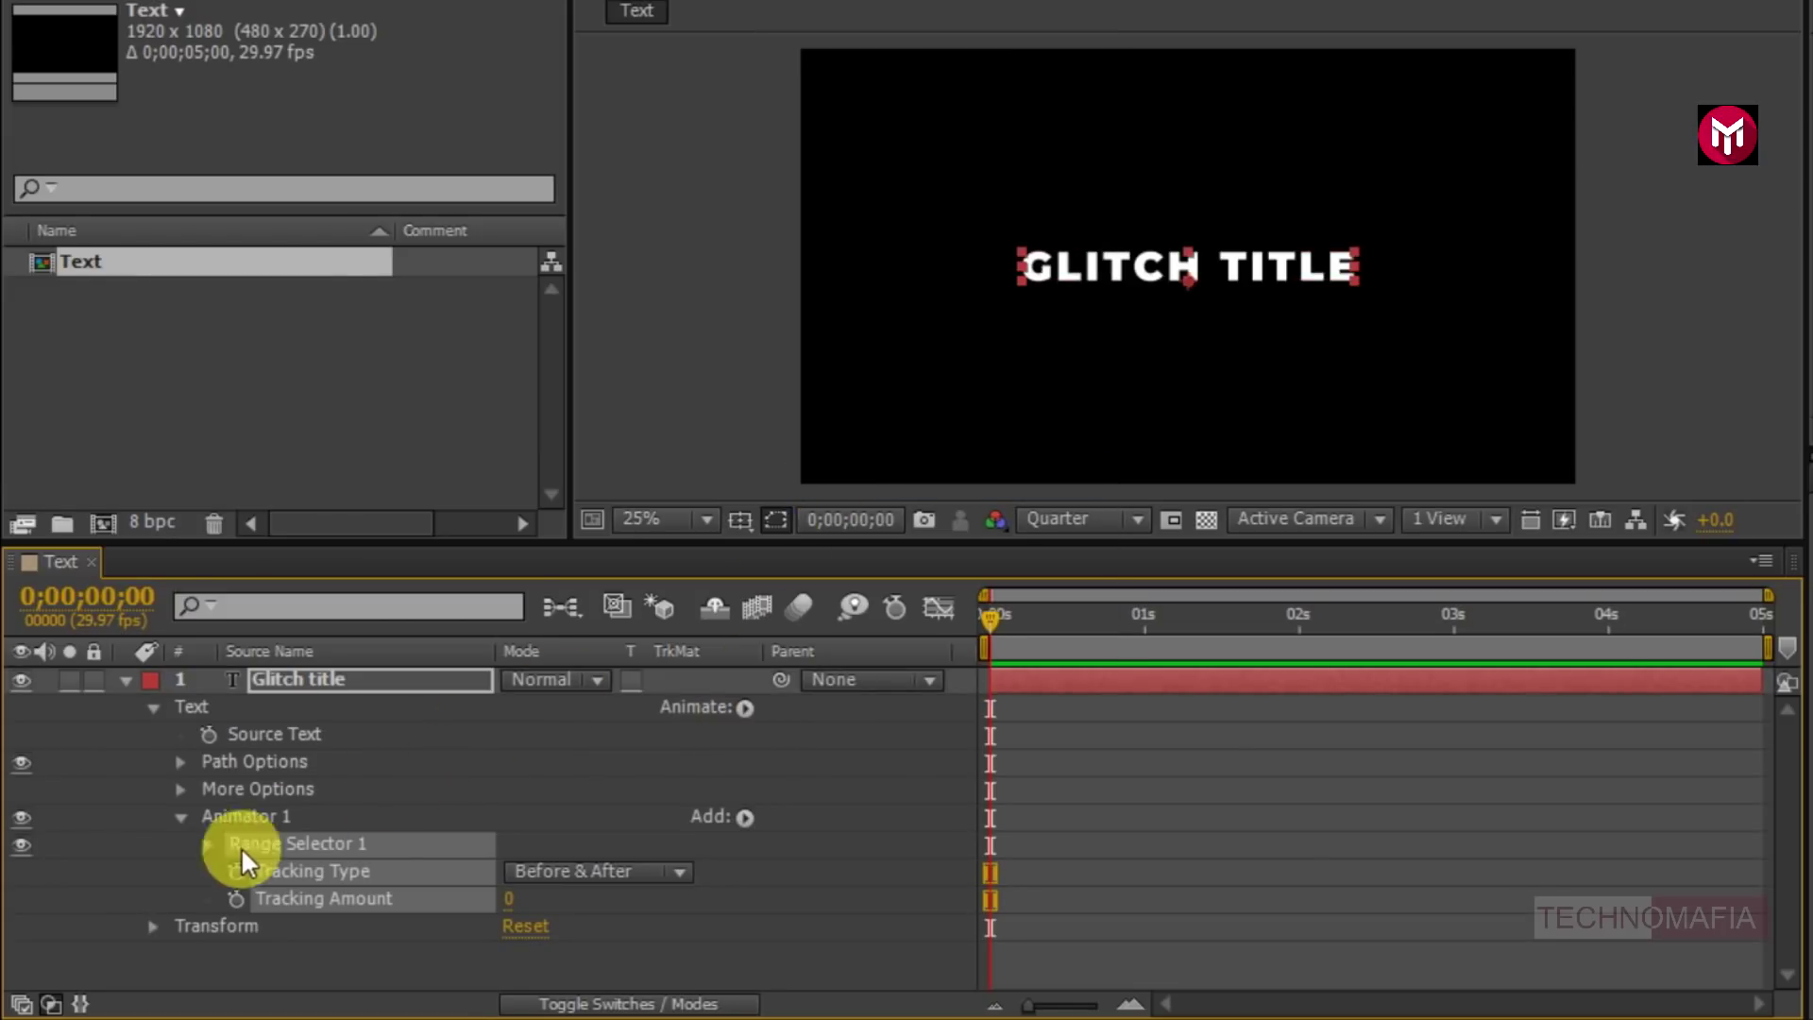
- Set Range Selector 1 of the text animator to Start 100% and End 0%
{"action": "left_click", "coordinate": [175, 870]}
{"action": "left_click", "coordinate": [206, 844]}
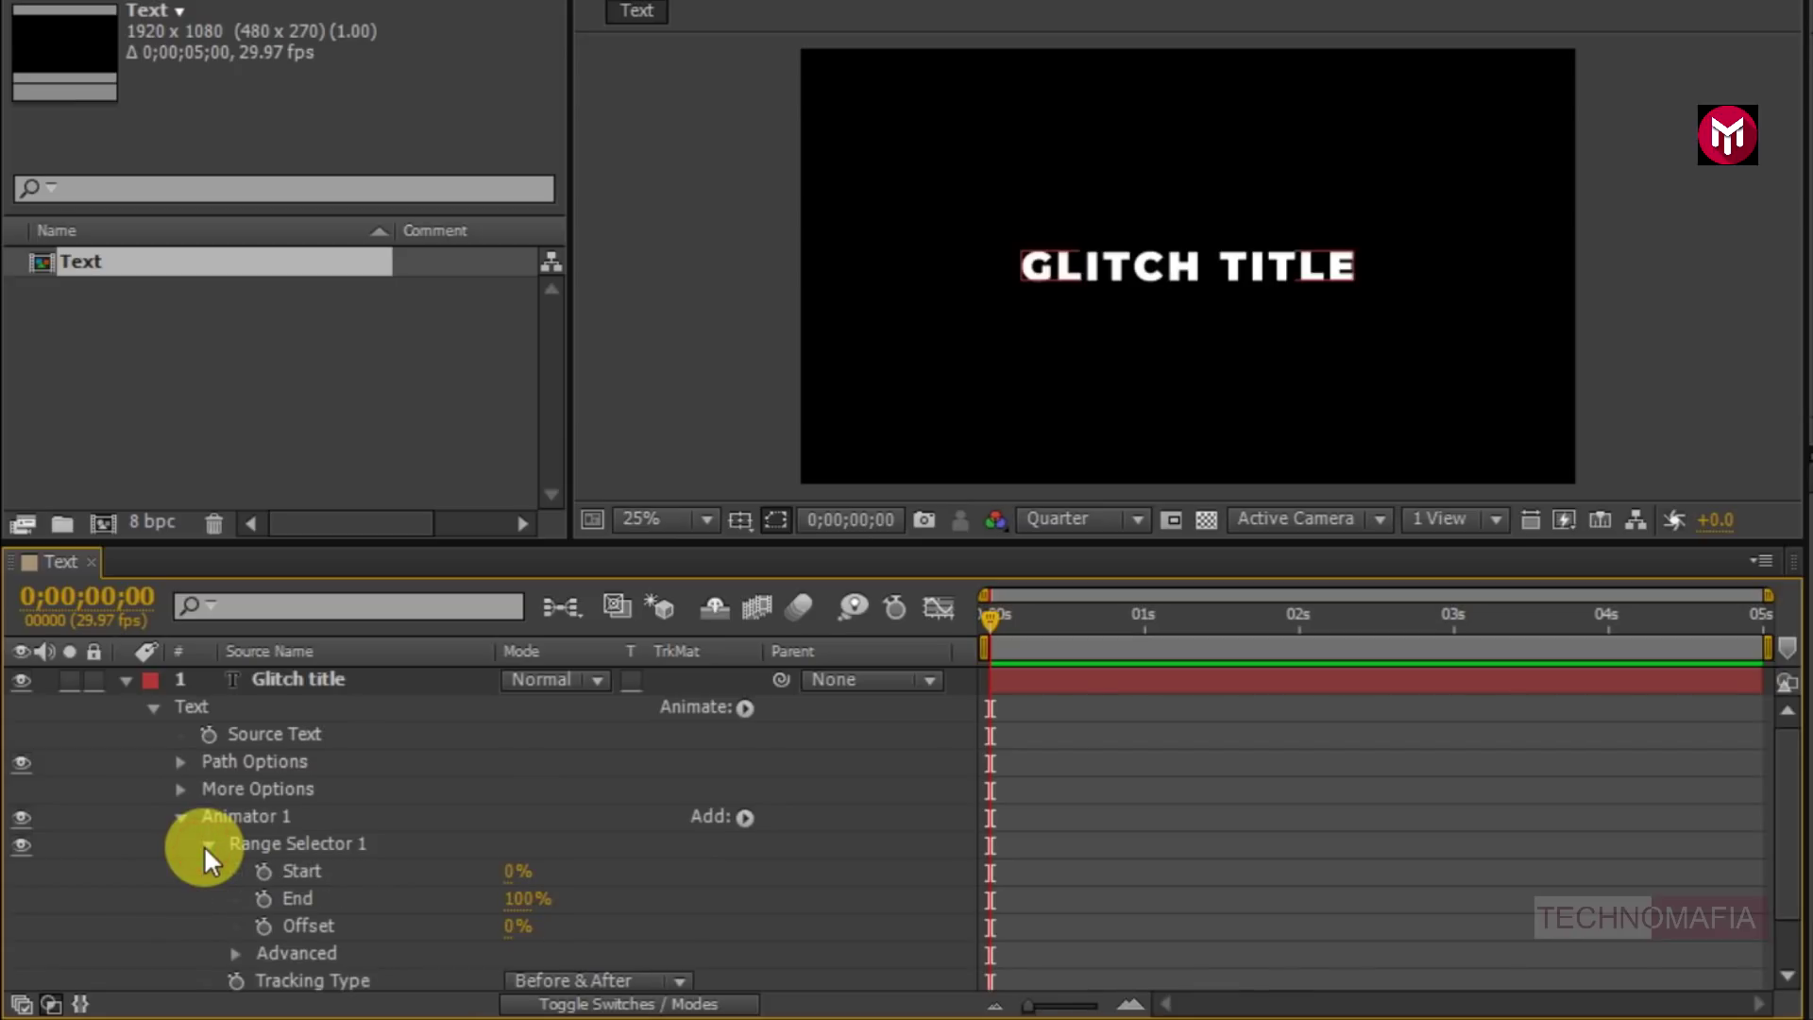
{"action": "left_click", "coordinate": [506, 870]}
{"action": "type", "text": "100"}
{"action": "key", "text": "Return"}
{"action": "left_click", "coordinate": [517, 899]}
{"action": "type", "text": "0"}
{"action": "left_click", "coordinate": [433, 895]}
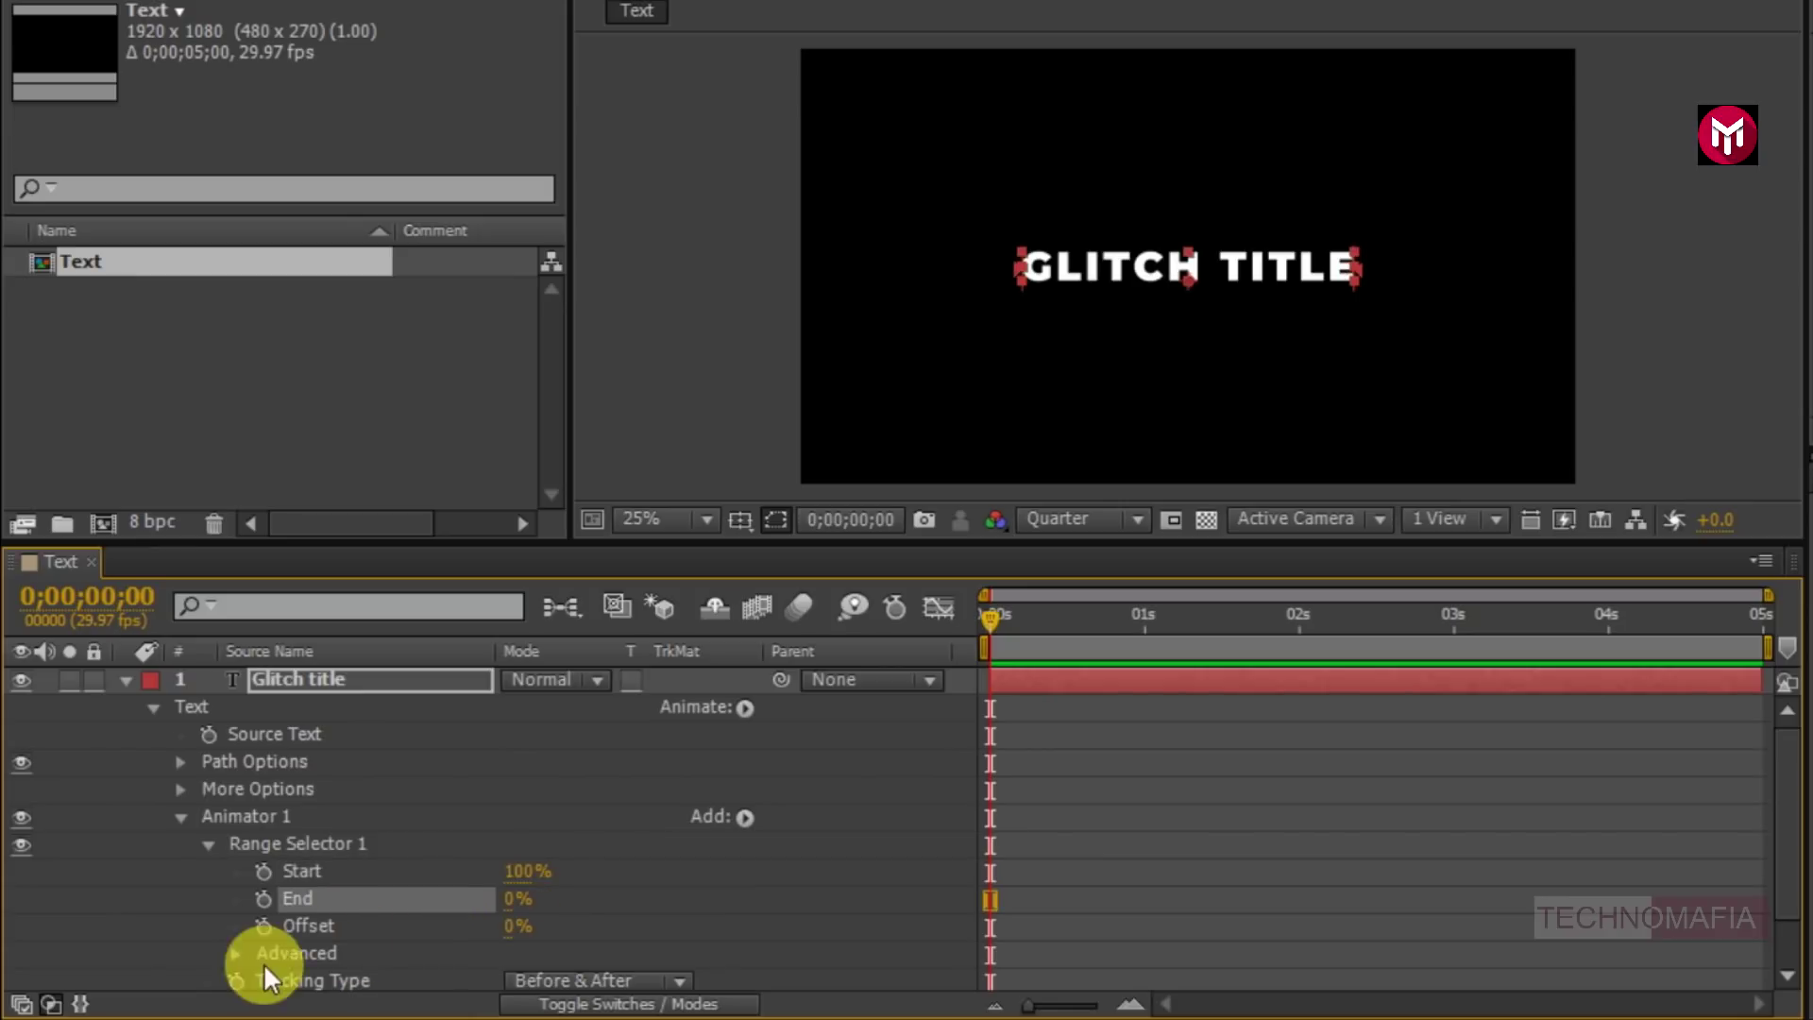
- Turn on Randomize Order in the advanced settings of Range Selector 1
{"action": "left_click", "coordinate": [232, 950]}
{"action": "scroll", "coordinate": [232, 950], "scroll_direction": "down", "scroll_amount": 4}
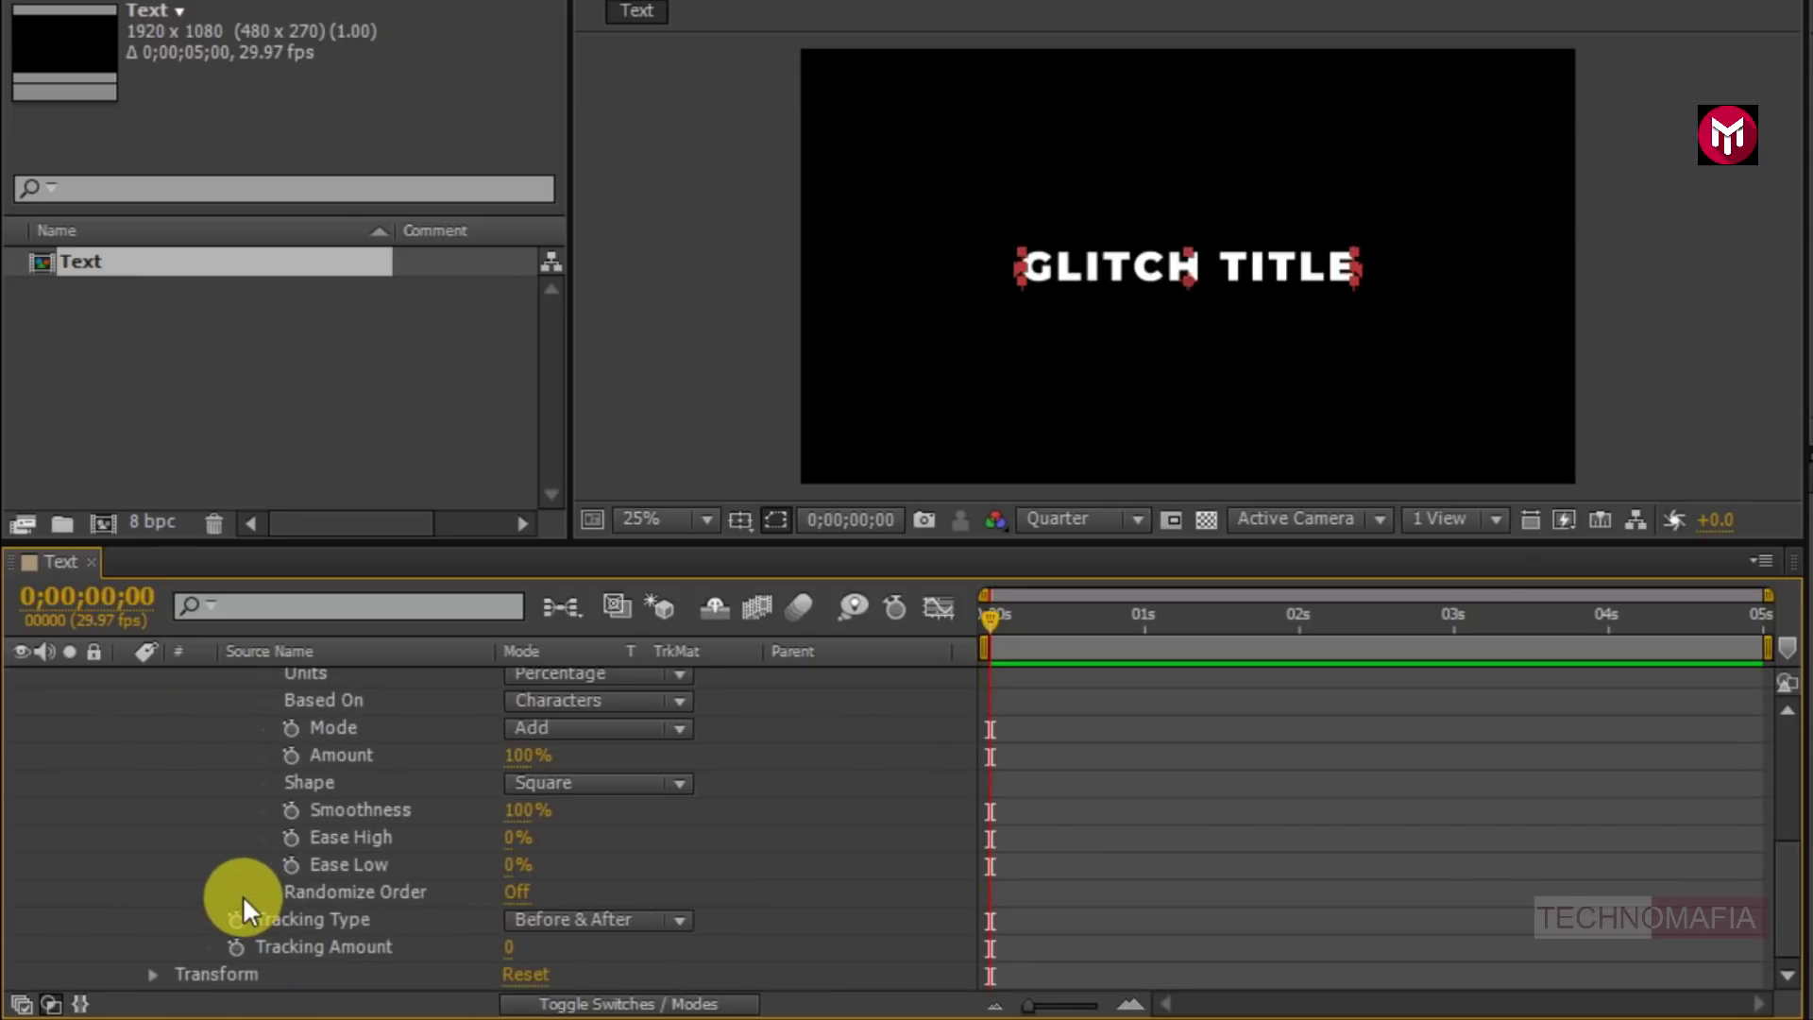
{"action": "left_click", "coordinate": [505, 894]}
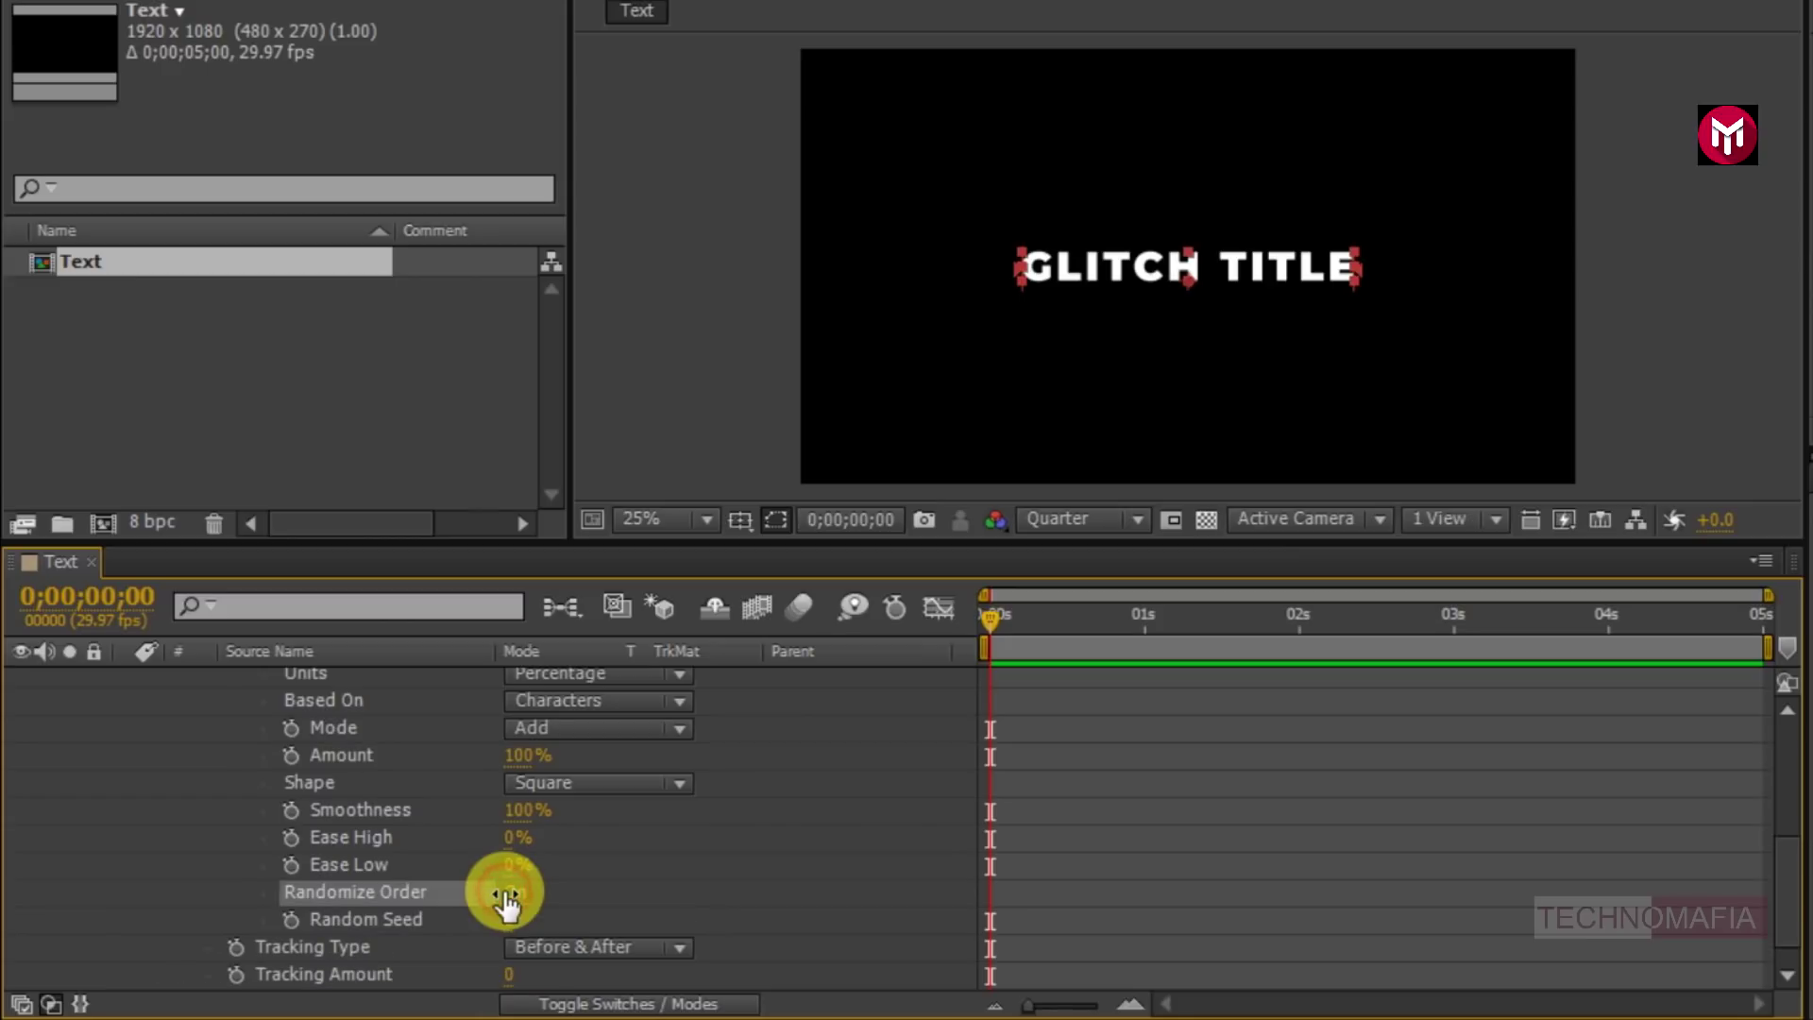
- Add a Wiggly selector to Animator 1 of the title
{"action": "scroll", "coordinate": [507, 904], "scroll_direction": "up", "scroll_amount": 3}
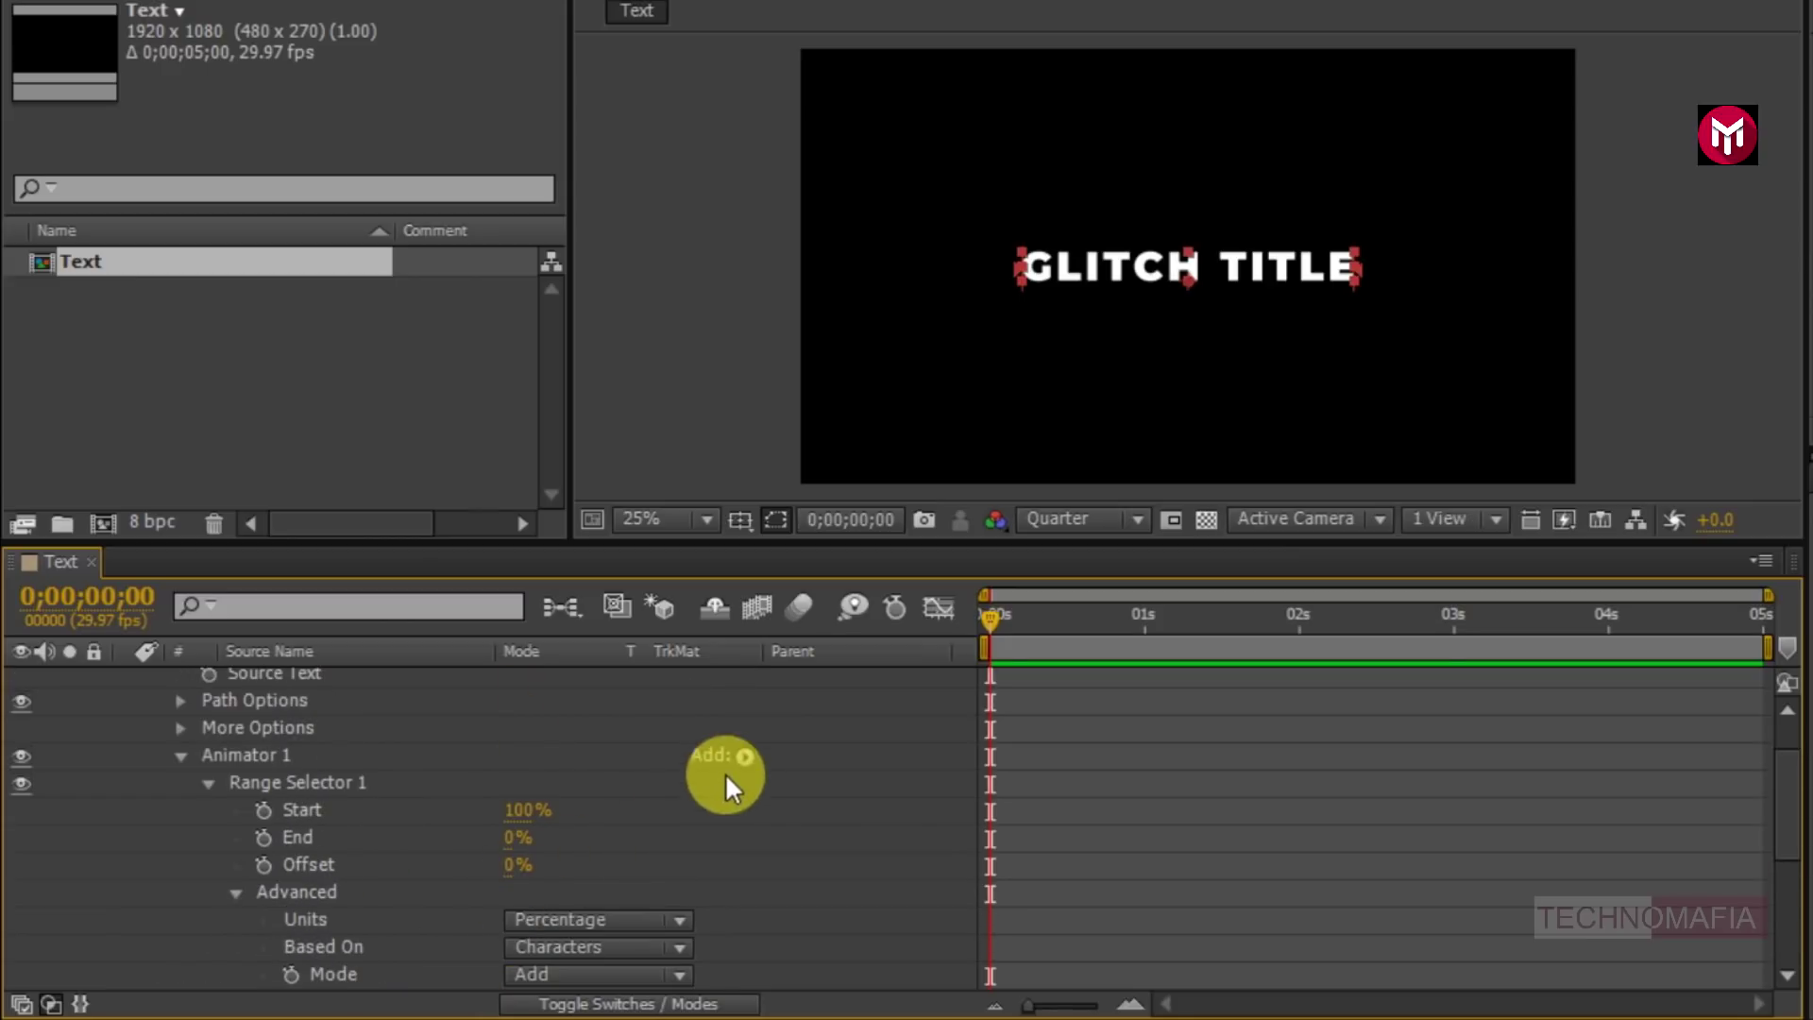
{"action": "left_click", "coordinate": [744, 756]}
{"action": "mouse_move", "coordinate": [831, 804]}
{"action": "left_click", "coordinate": [988, 838]}
- Set the Wiggly Selector's Wiggles/Second to 0 and its Random Seed to 14
{"action": "scroll", "coordinate": [826, 831], "scroll_direction": "down", "scroll_amount": 1}
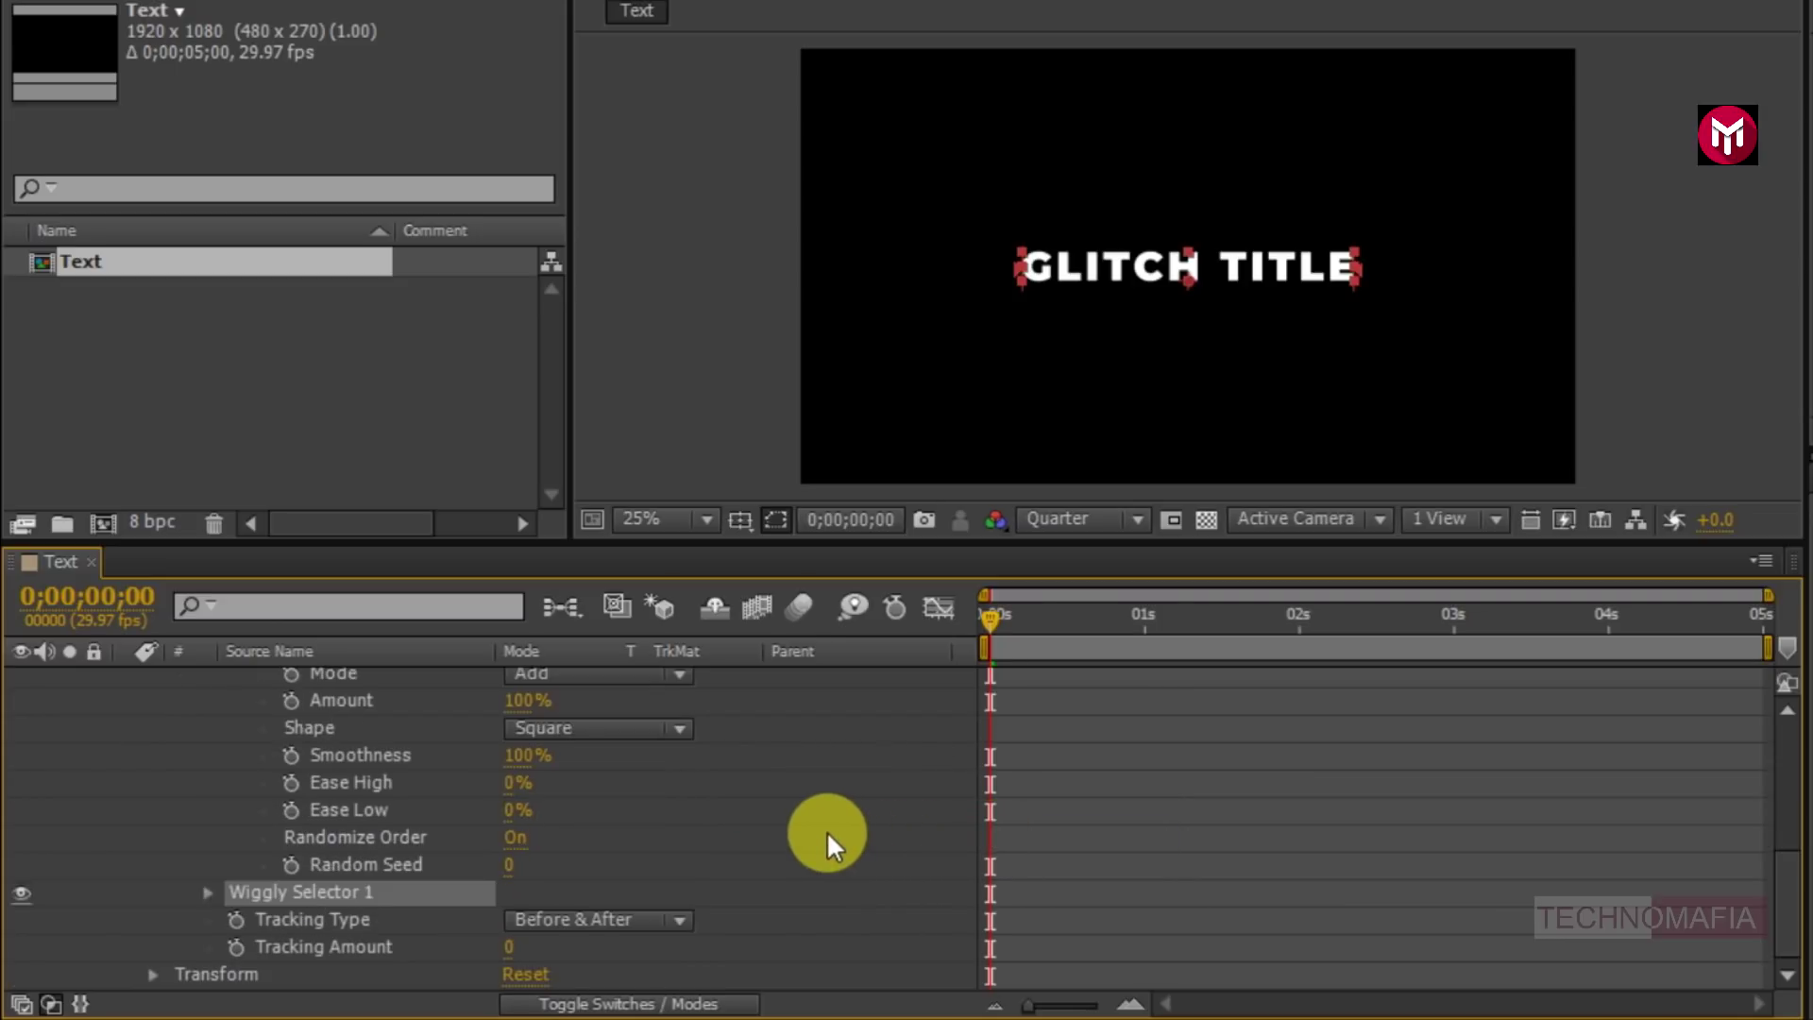
{"action": "left_click", "coordinate": [208, 893]}
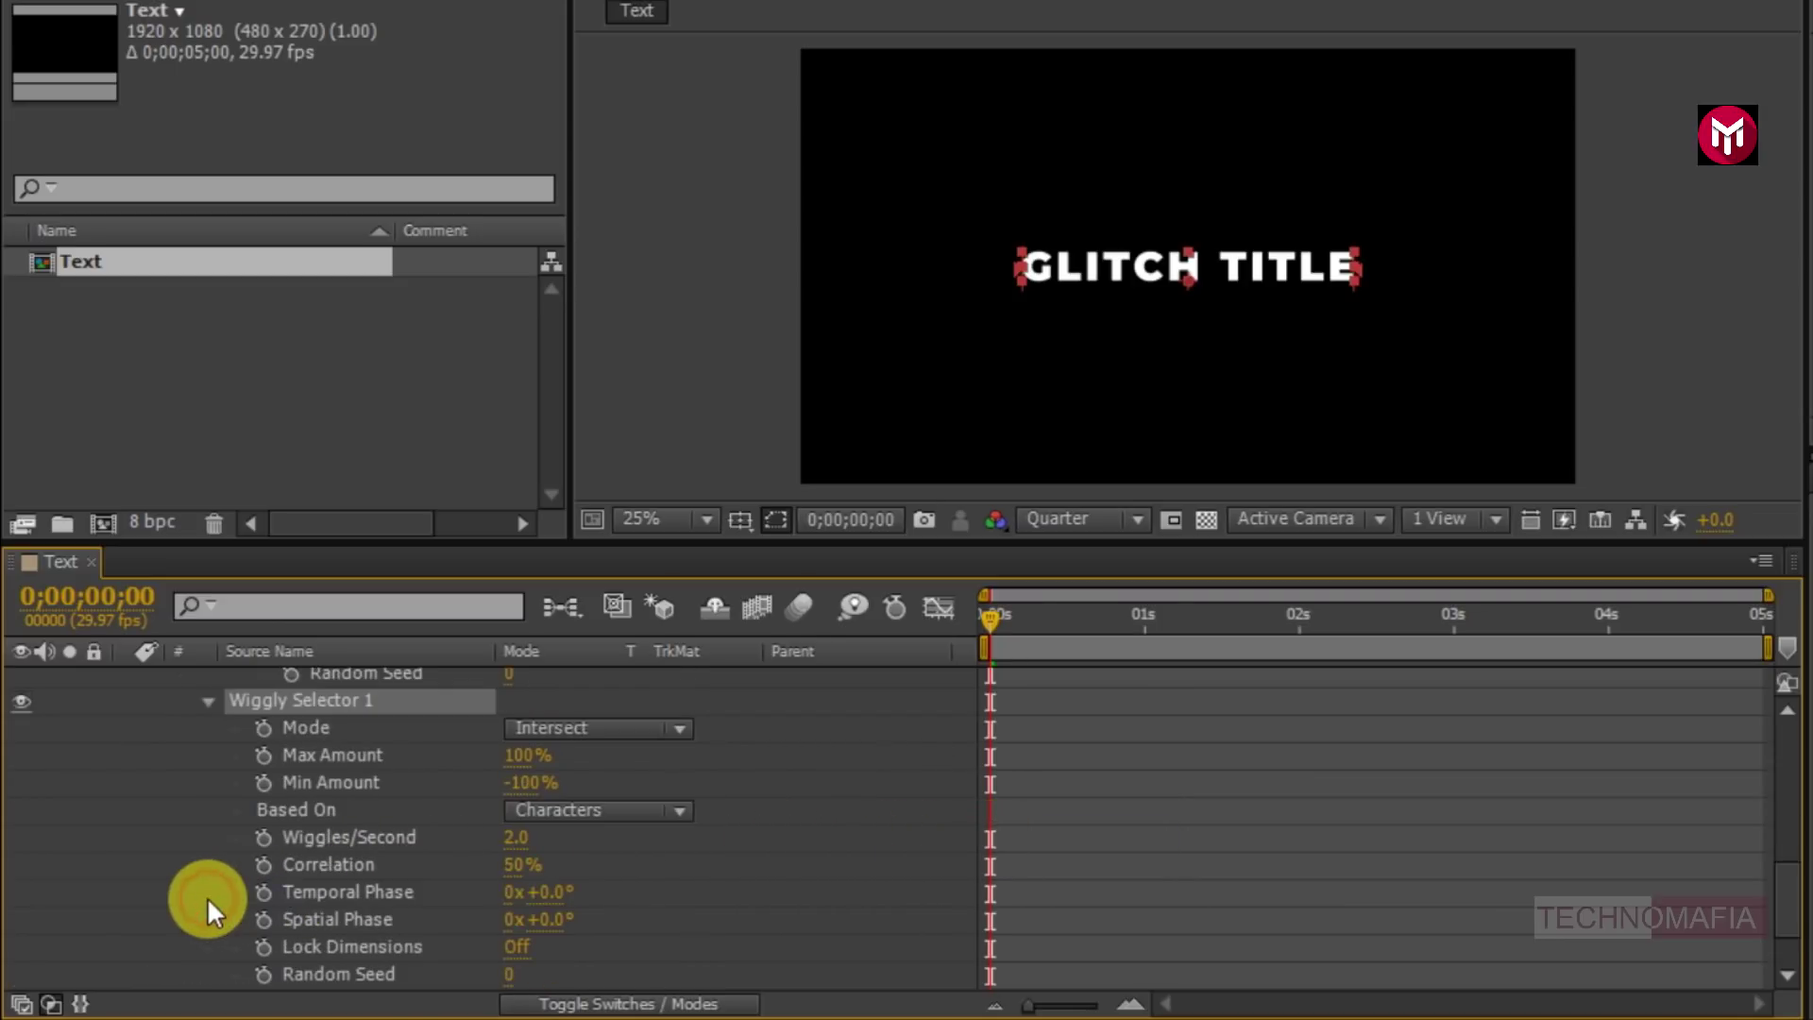
{"action": "left_click", "coordinate": [517, 838]}
{"action": "type", "text": "0"}
{"action": "key", "text": "Return"}
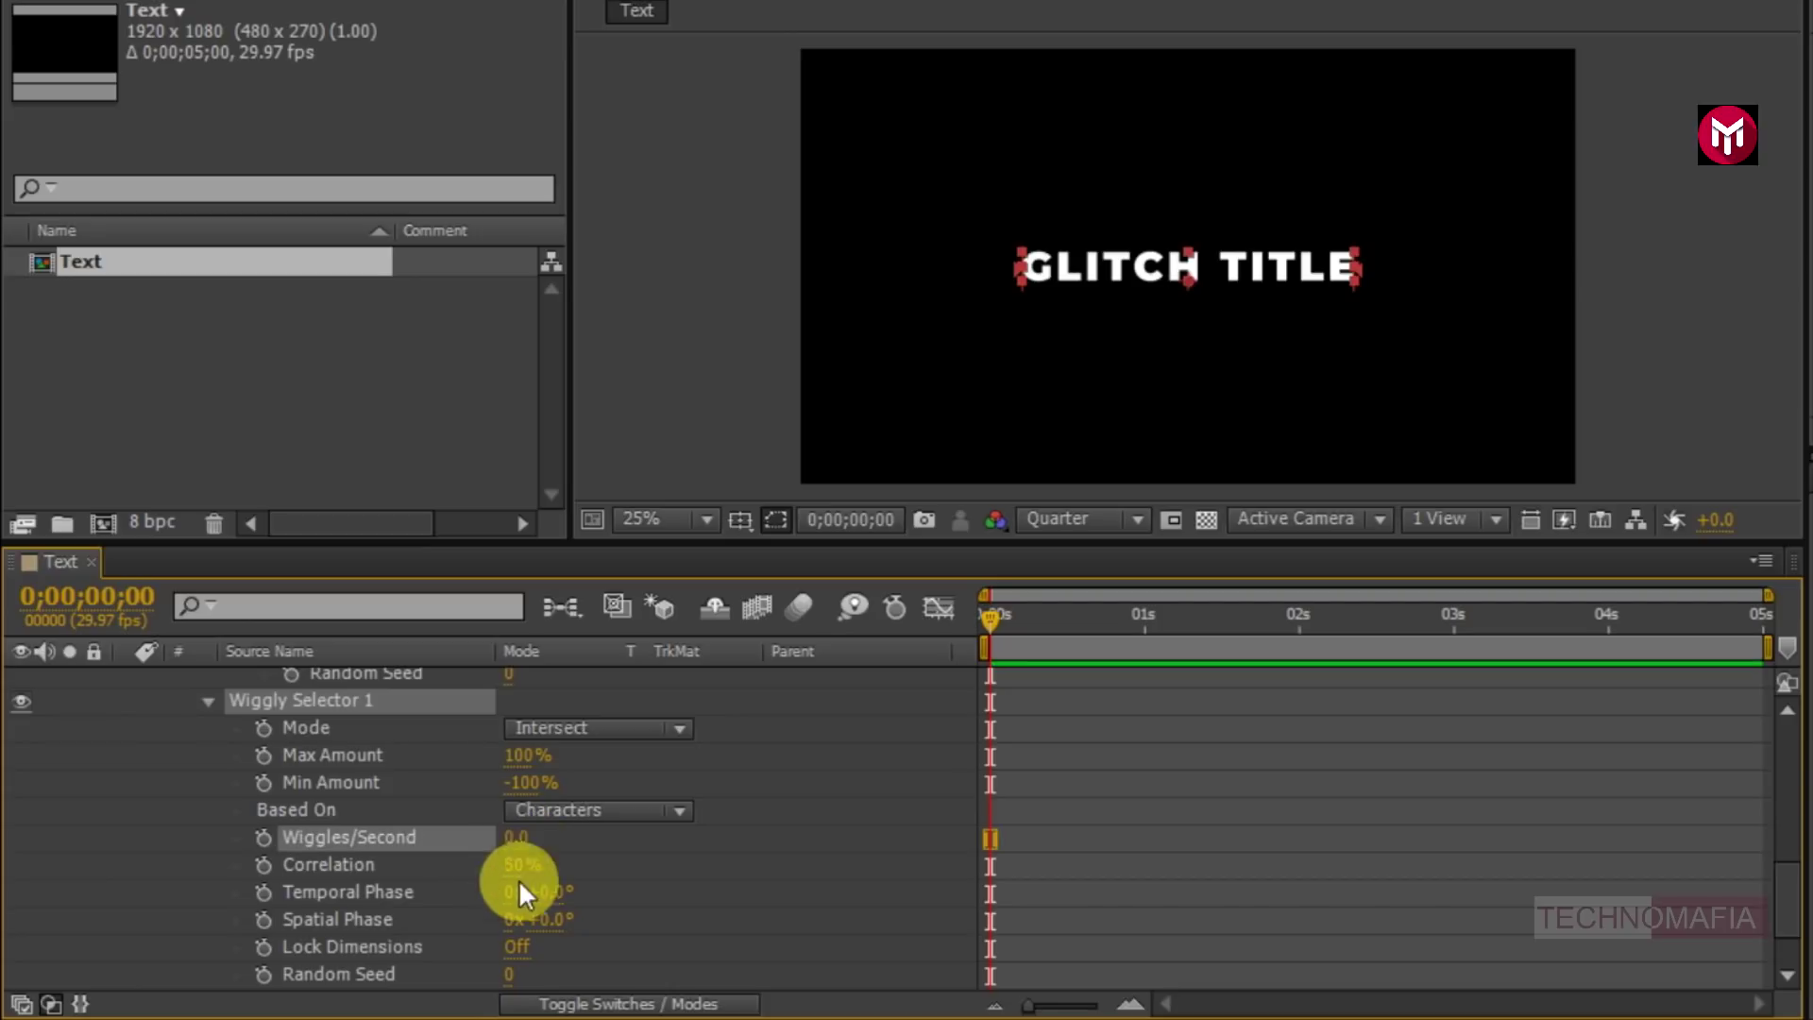
{"action": "scroll", "coordinate": [514, 956], "scroll_direction": "down", "scroll_amount": 1}
{"action": "left_click", "coordinate": [512, 892]}
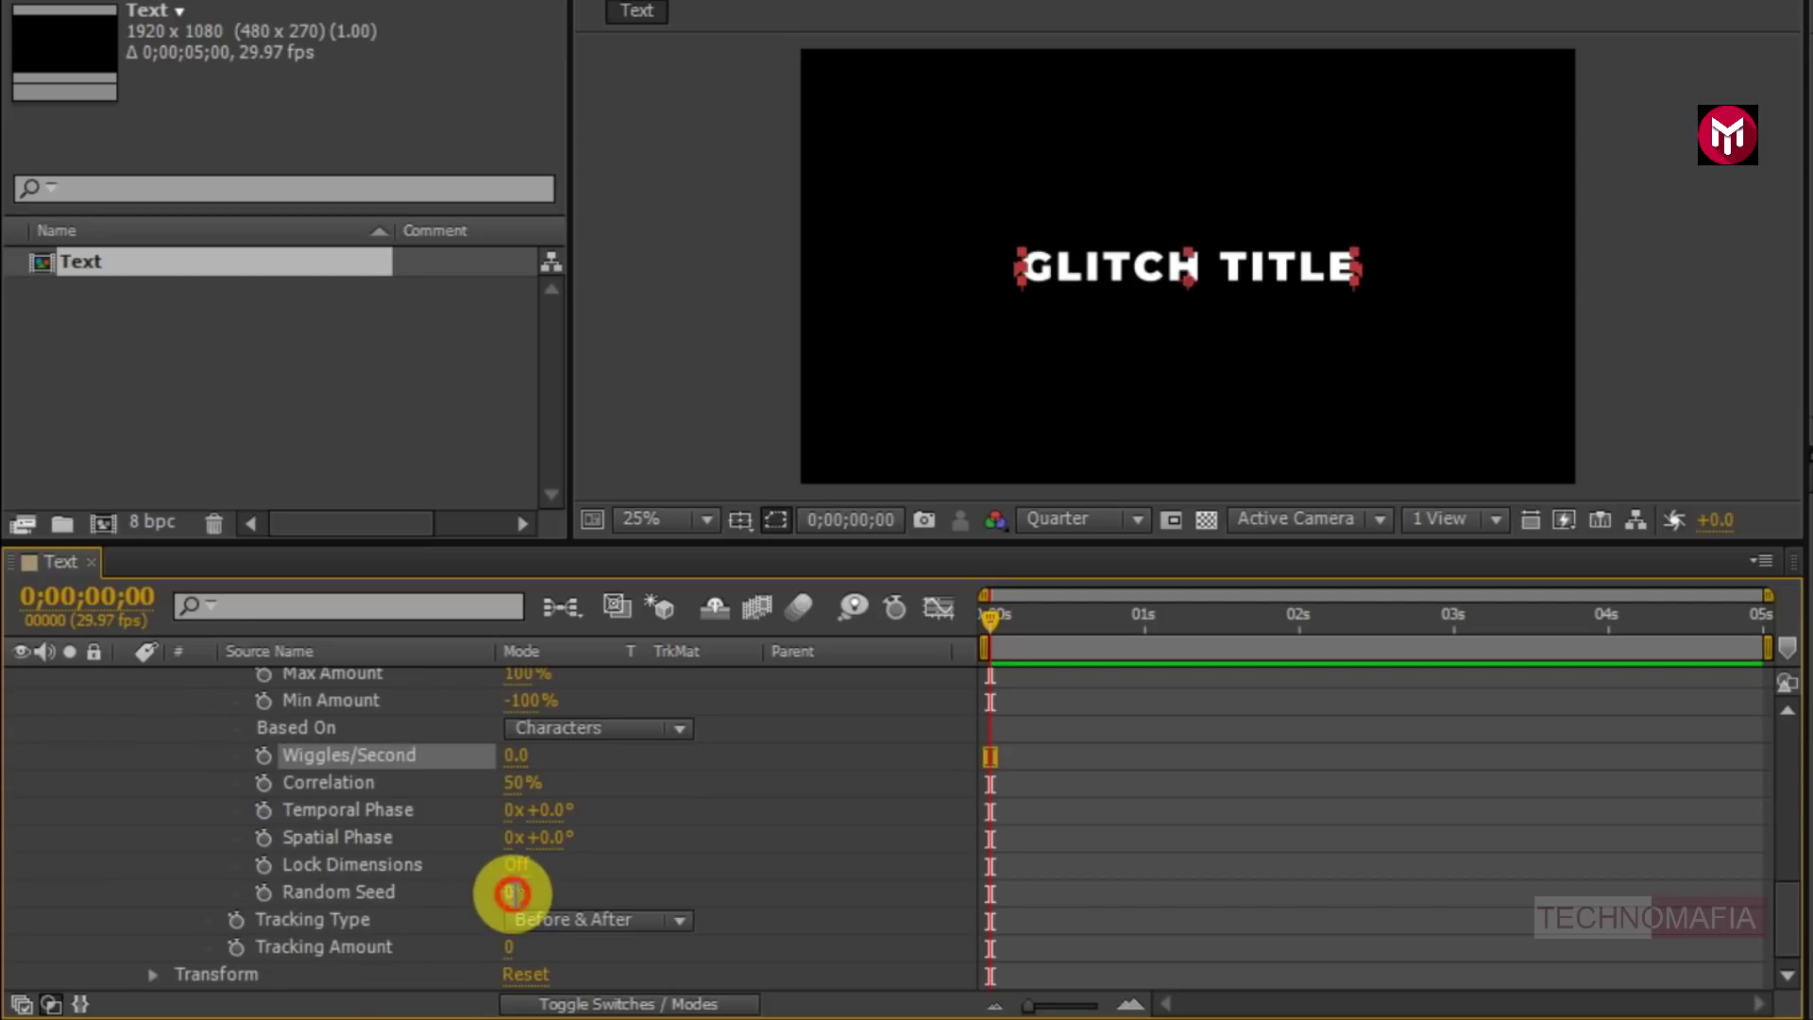
{"action": "type", "text": "14"}
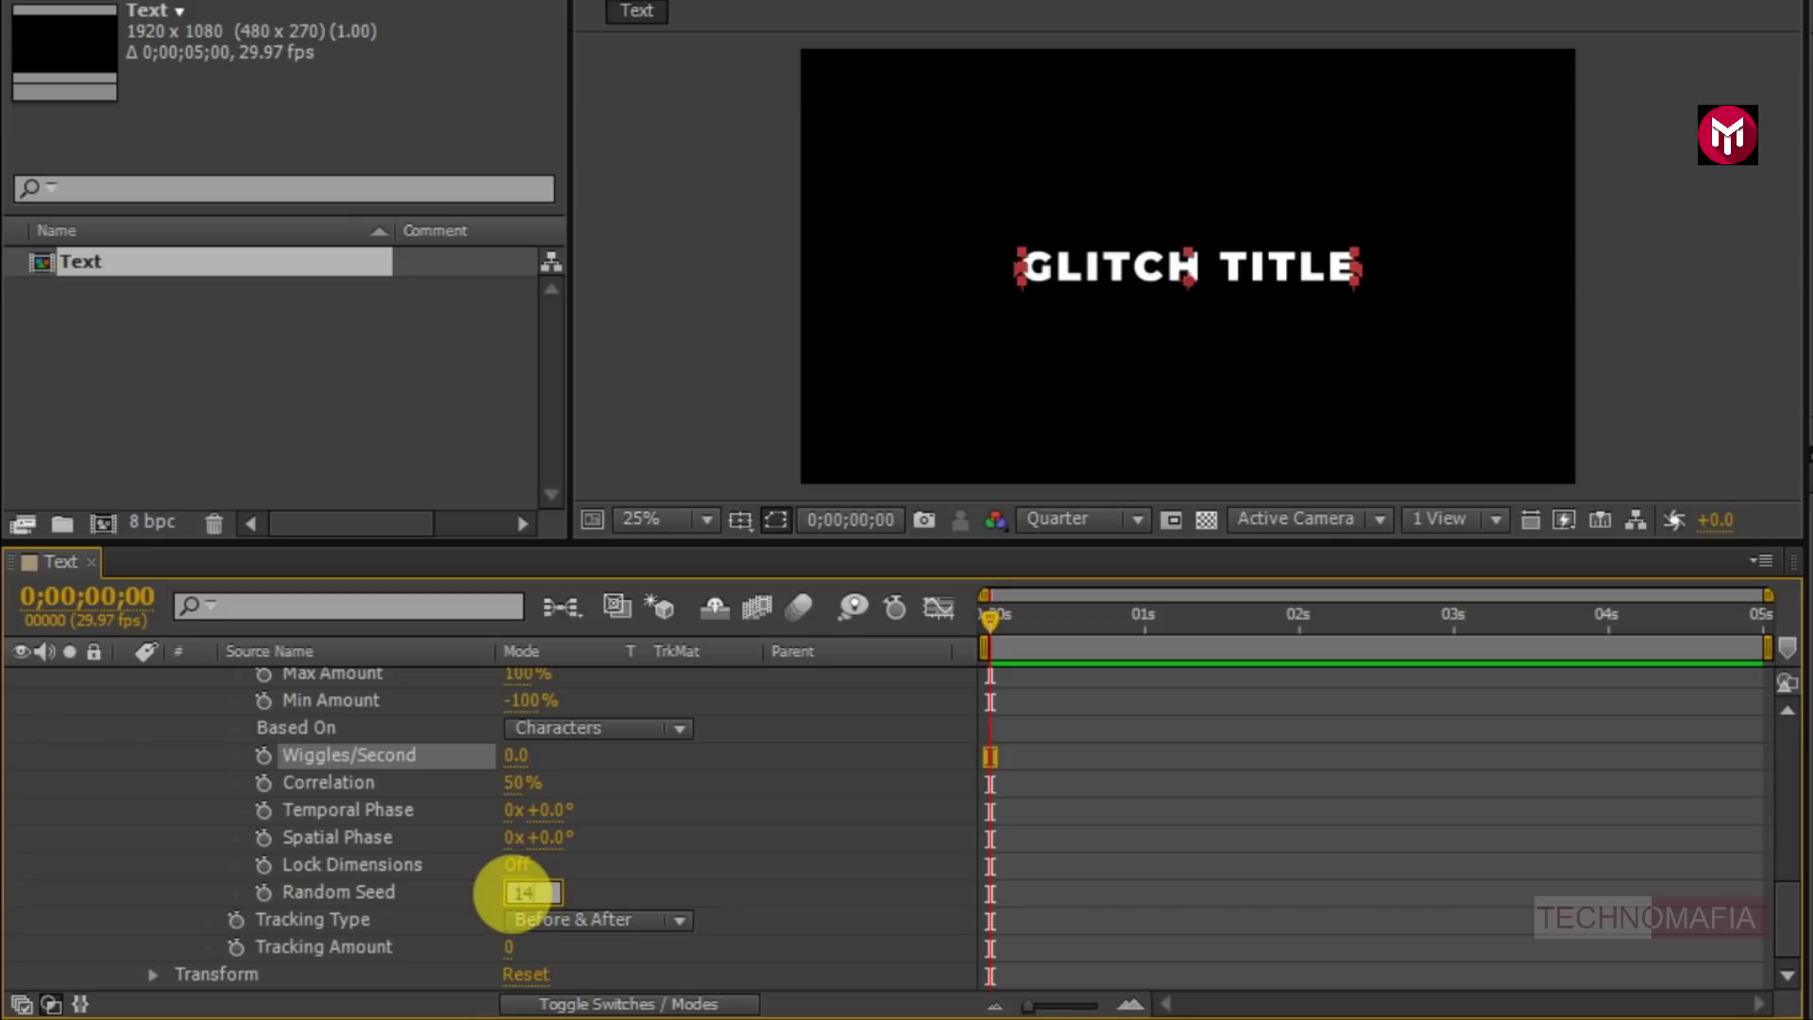
{"action": "key", "text": "Return"}
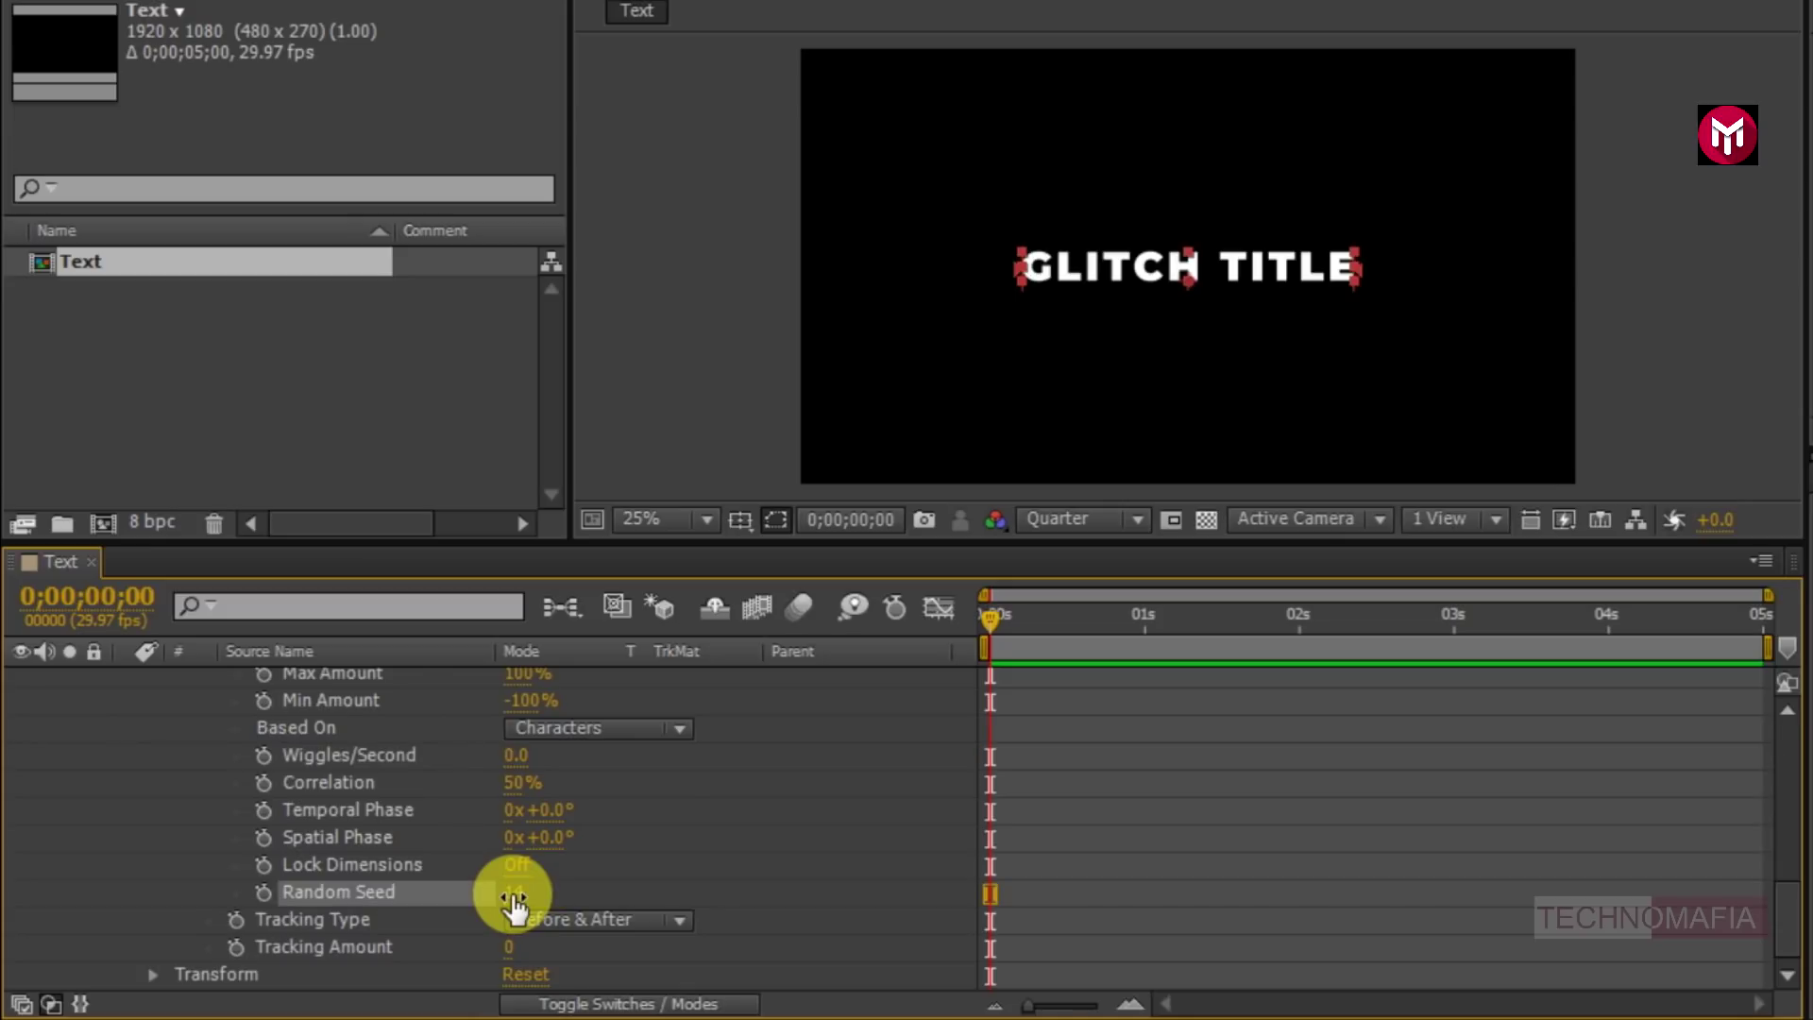
- Add the Position property to Animator 1 of the title
{"action": "scroll", "coordinate": [513, 902], "scroll_direction": "up", "scroll_amount": 8}
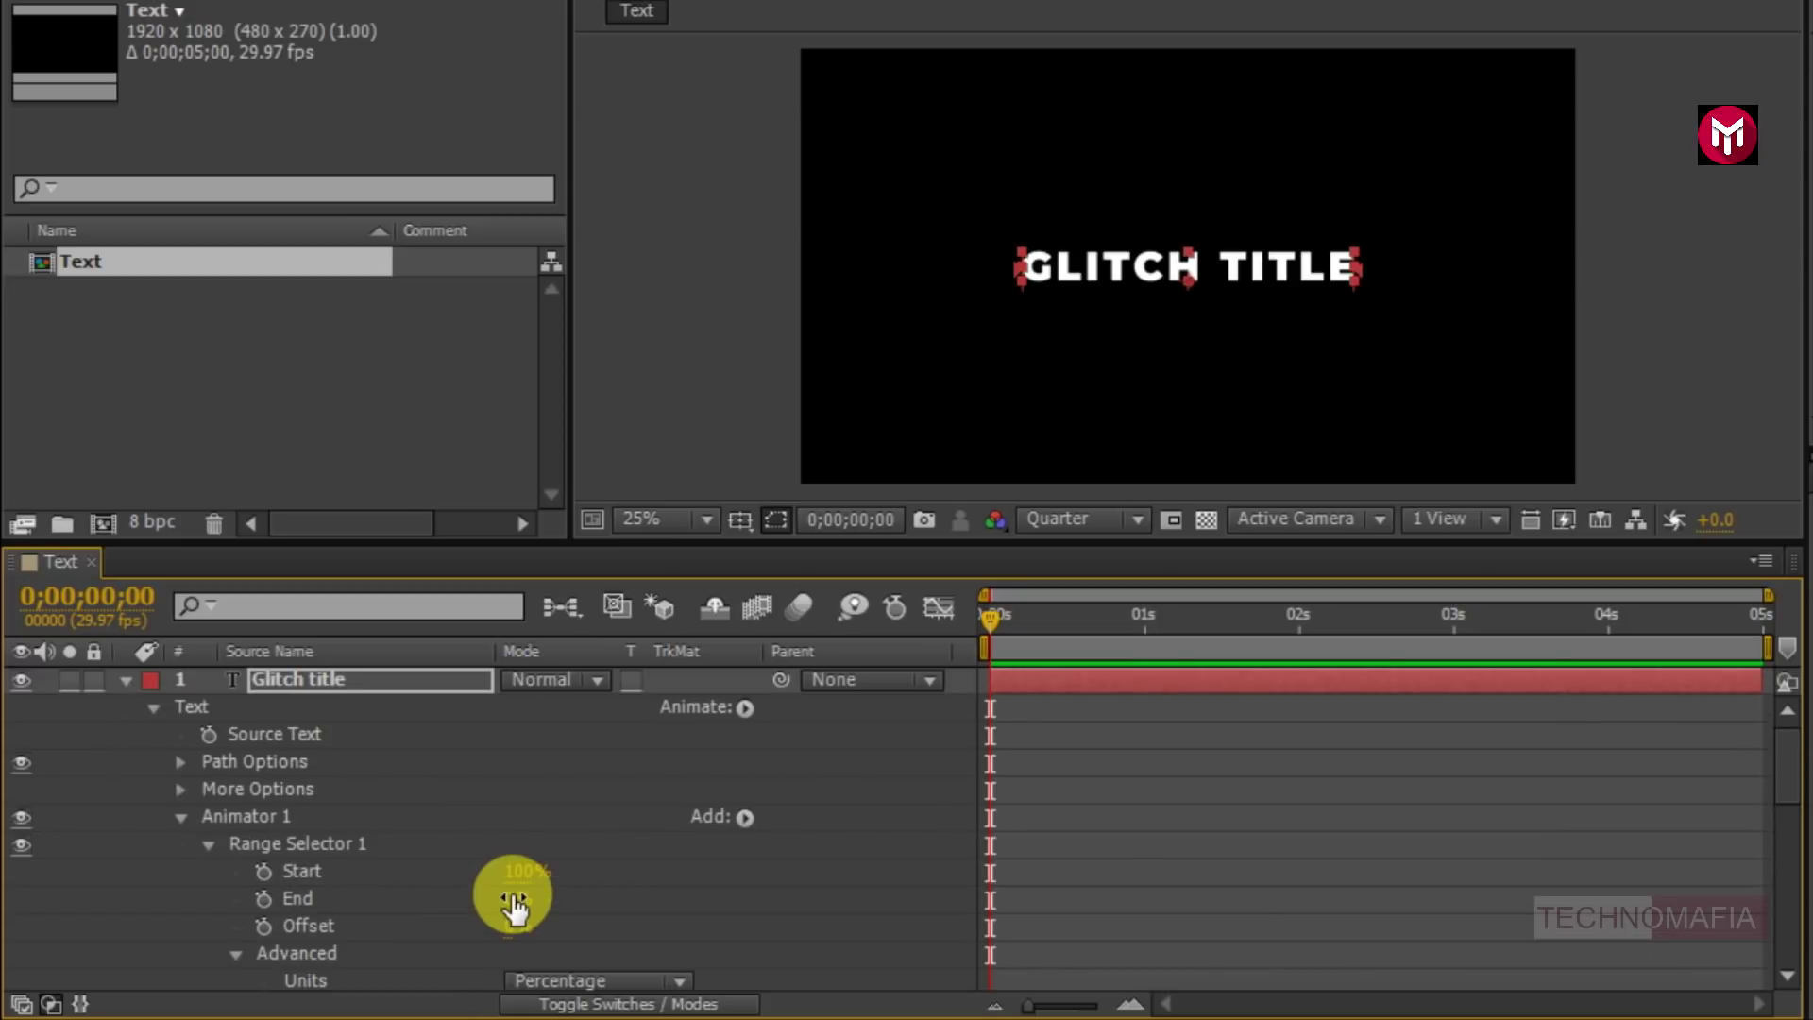
{"action": "left_click", "coordinate": [744, 817]}
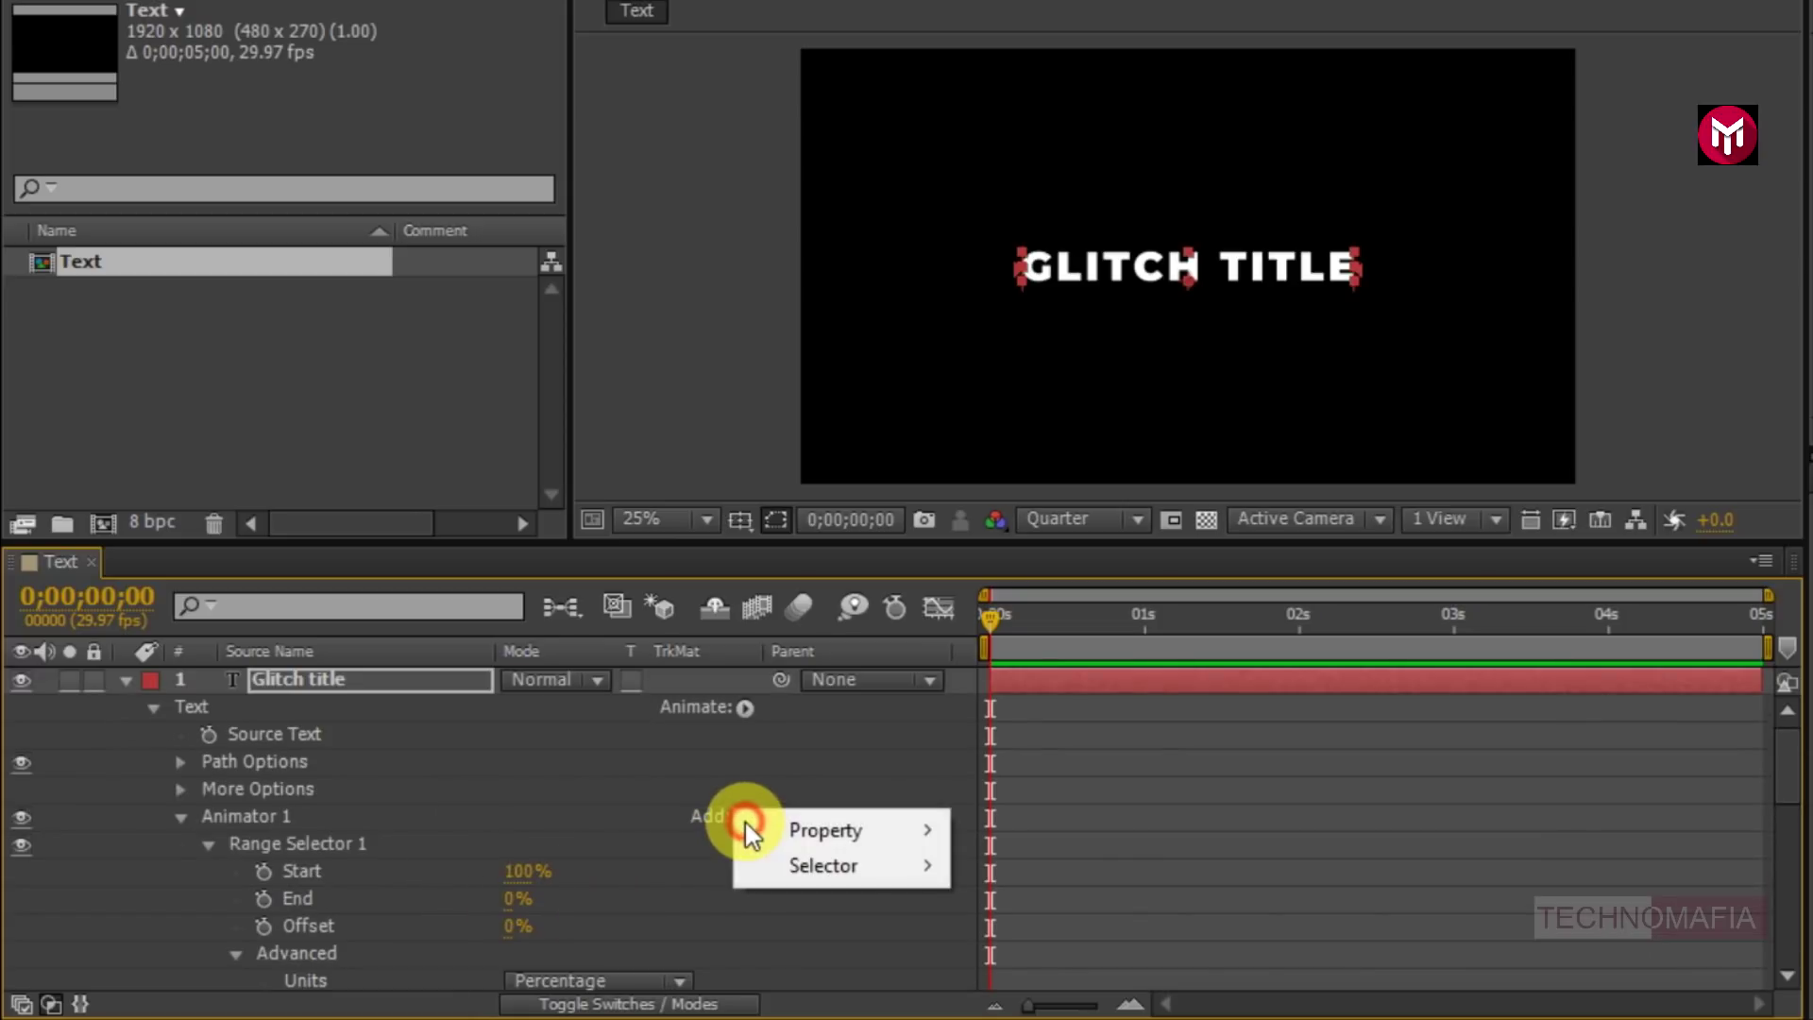
{"action": "mouse_move", "coordinate": [784, 831]}
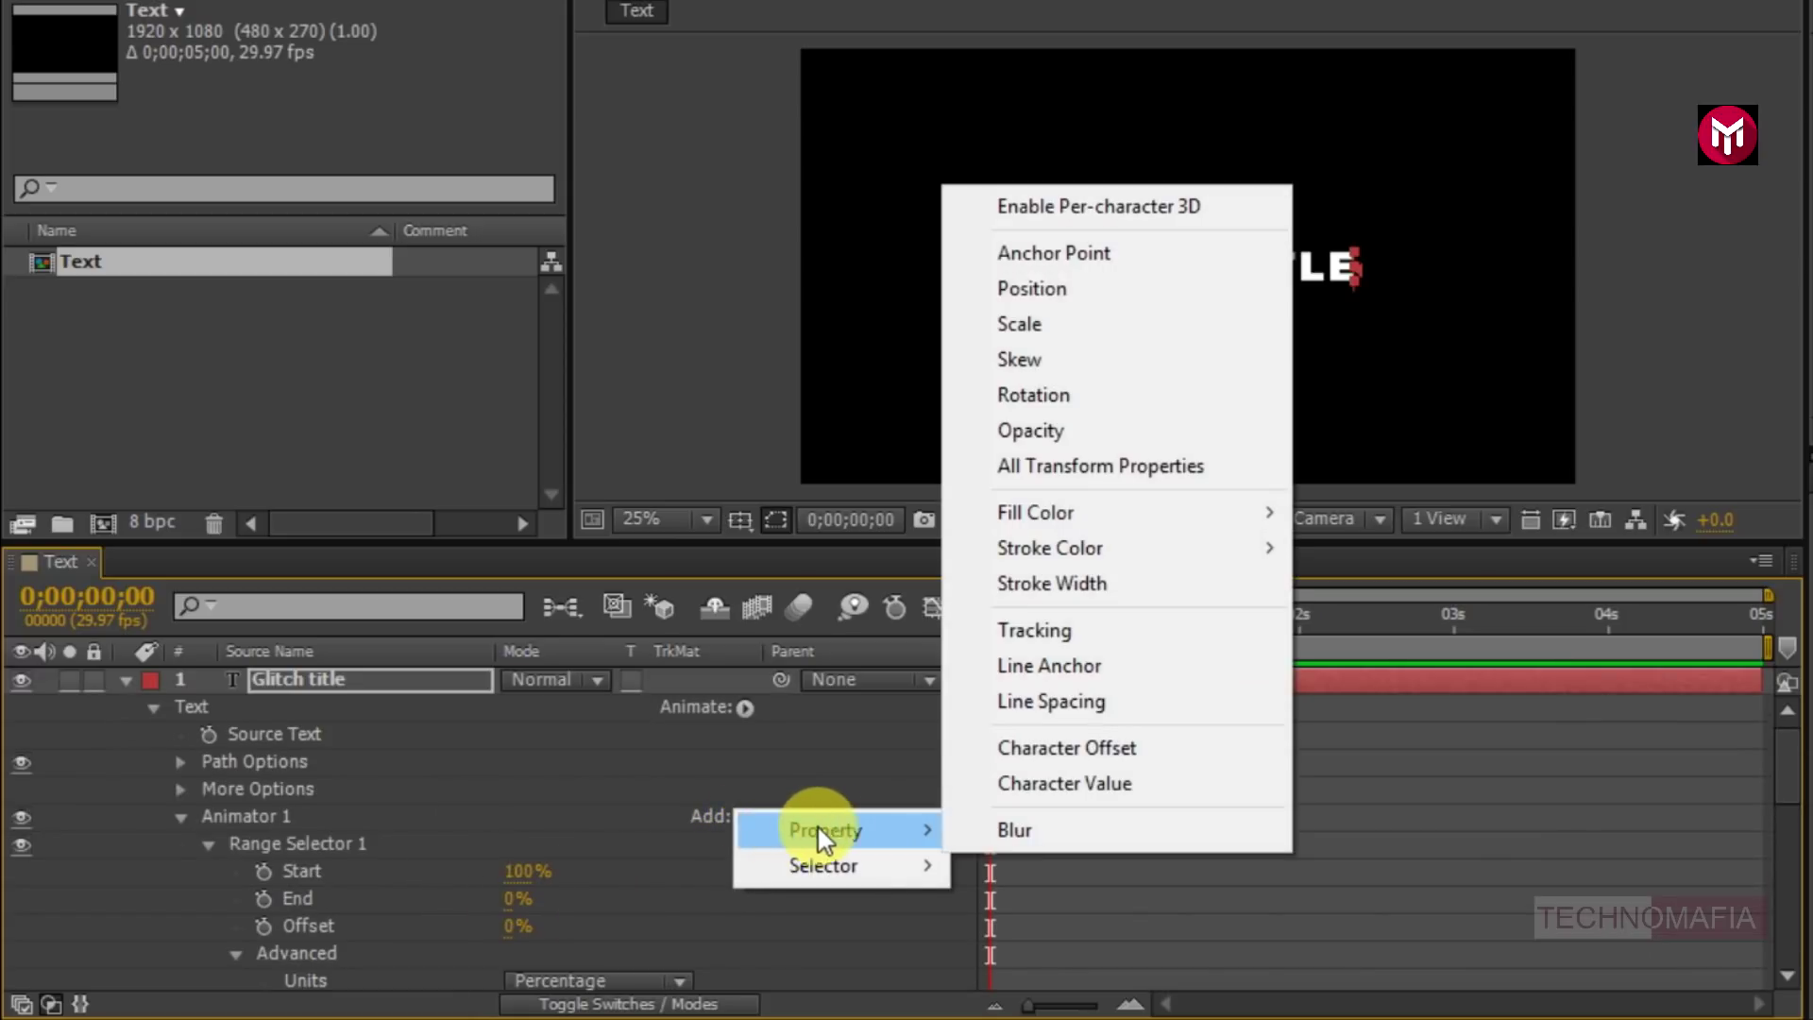
{"action": "left_click", "coordinate": [1003, 290]}
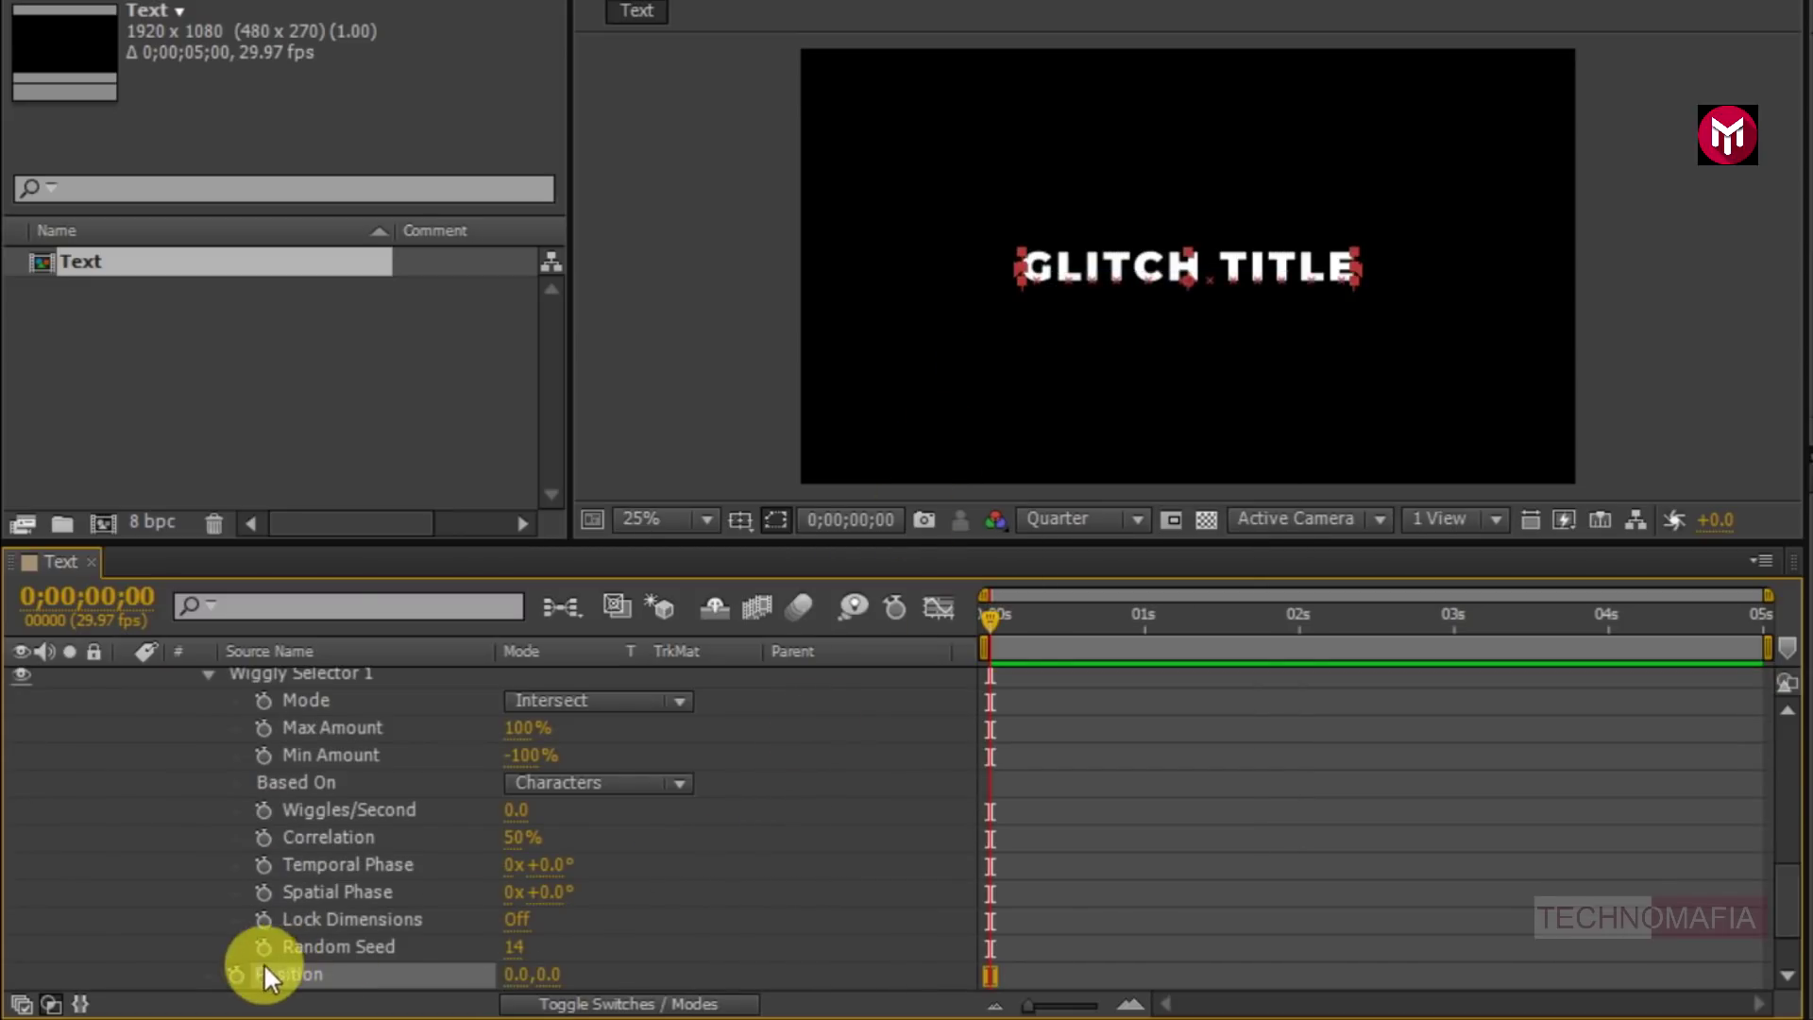
- Start keyframing the animator's Position at 0;00;00;00 with a horizontal value of 750
{"action": "left_click", "coordinate": [231, 978]}
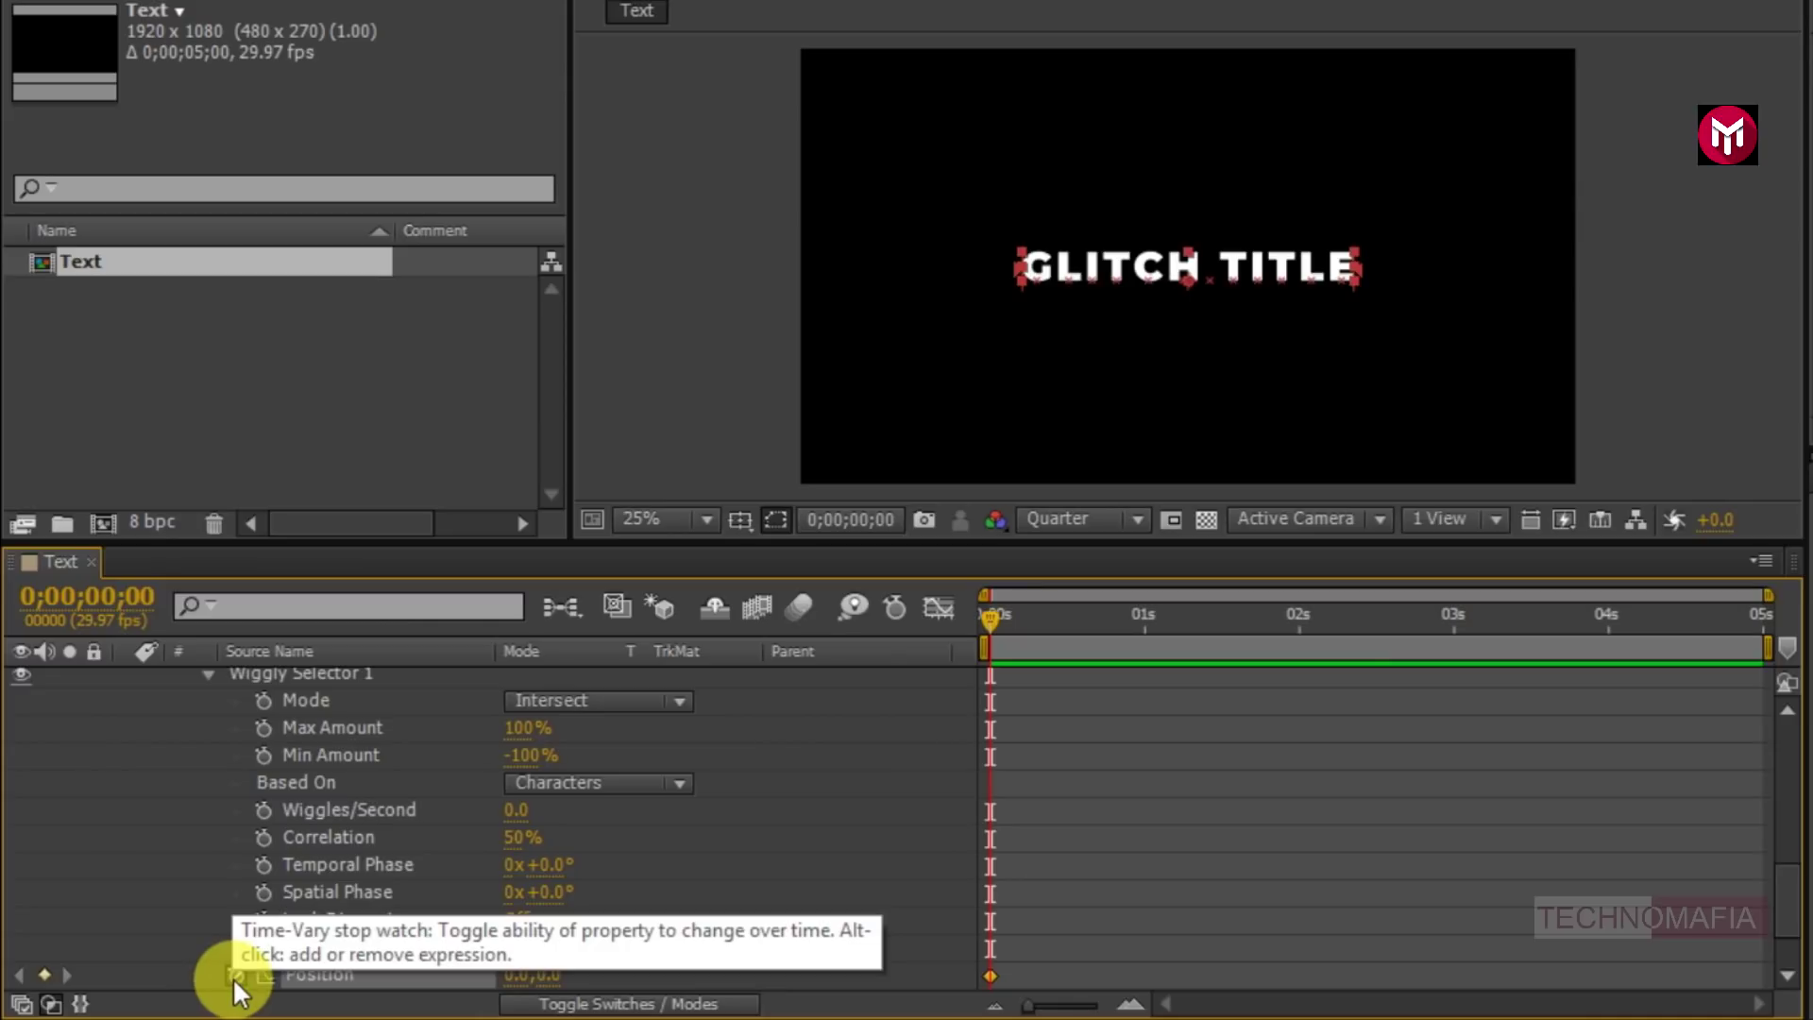
{"action": "left_click", "coordinate": [518, 975]}
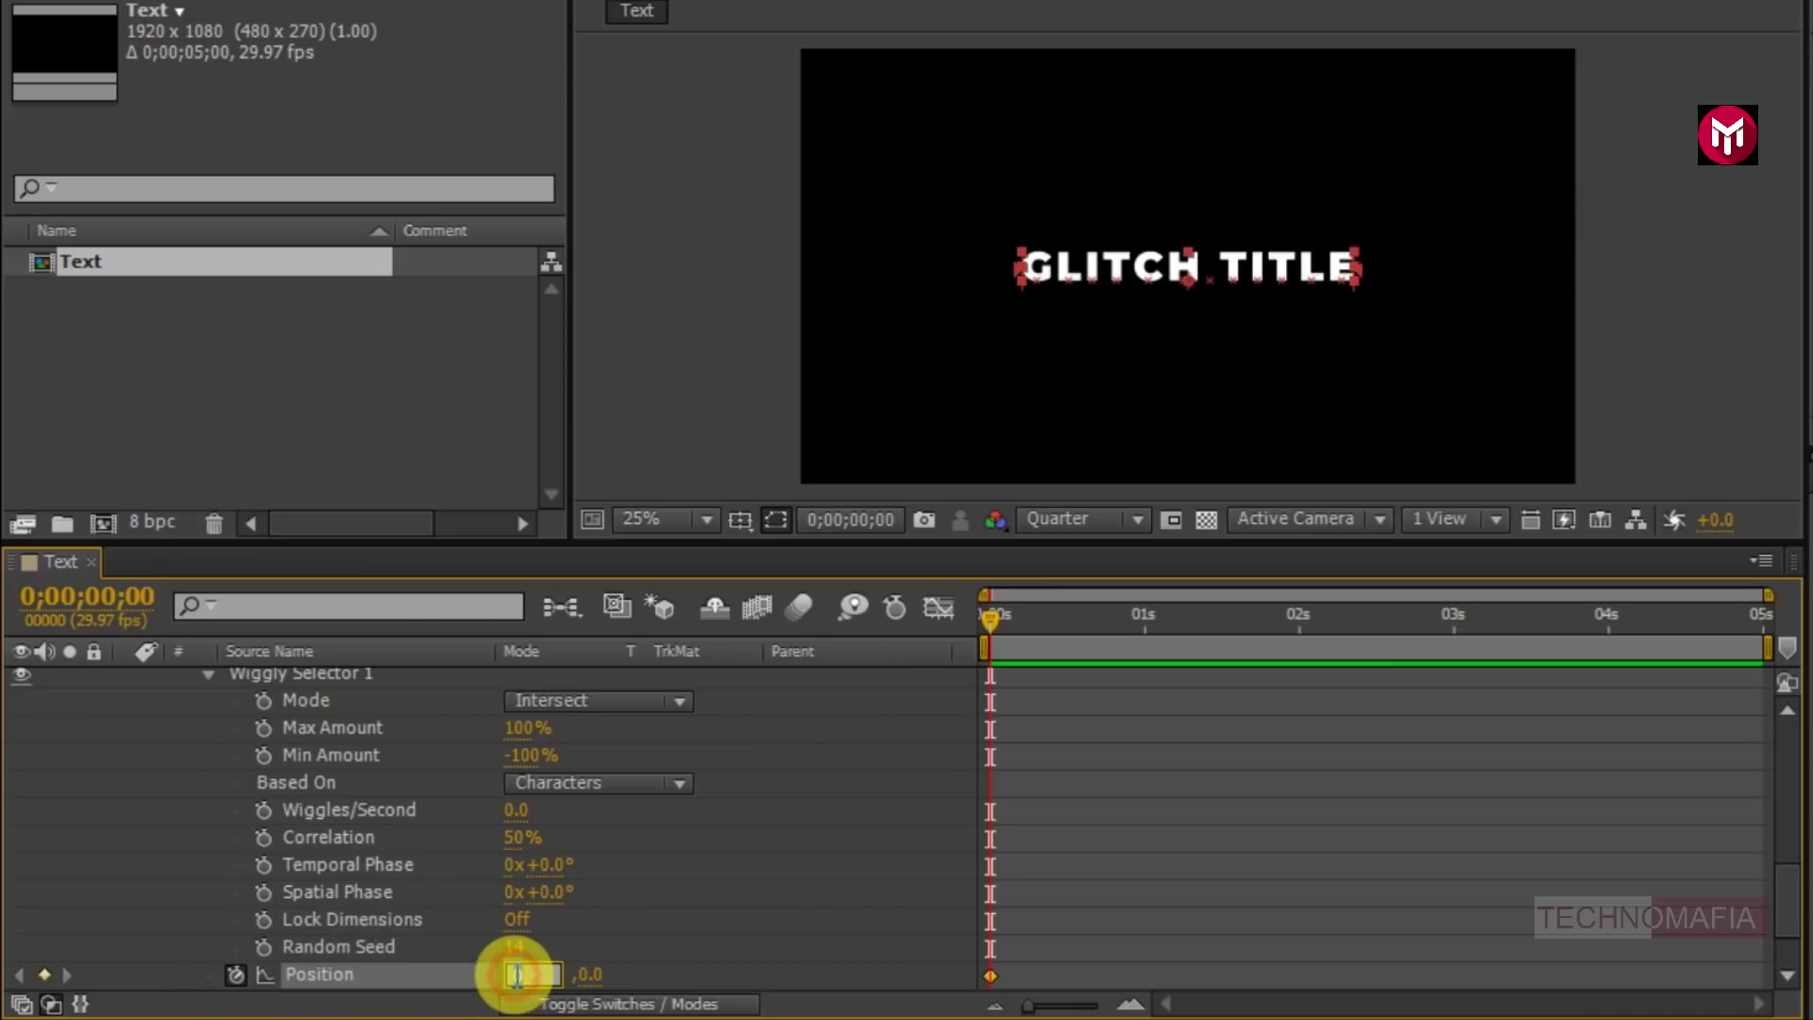
{"action": "type", "text": "750"}
{"action": "key", "text": "Return"}
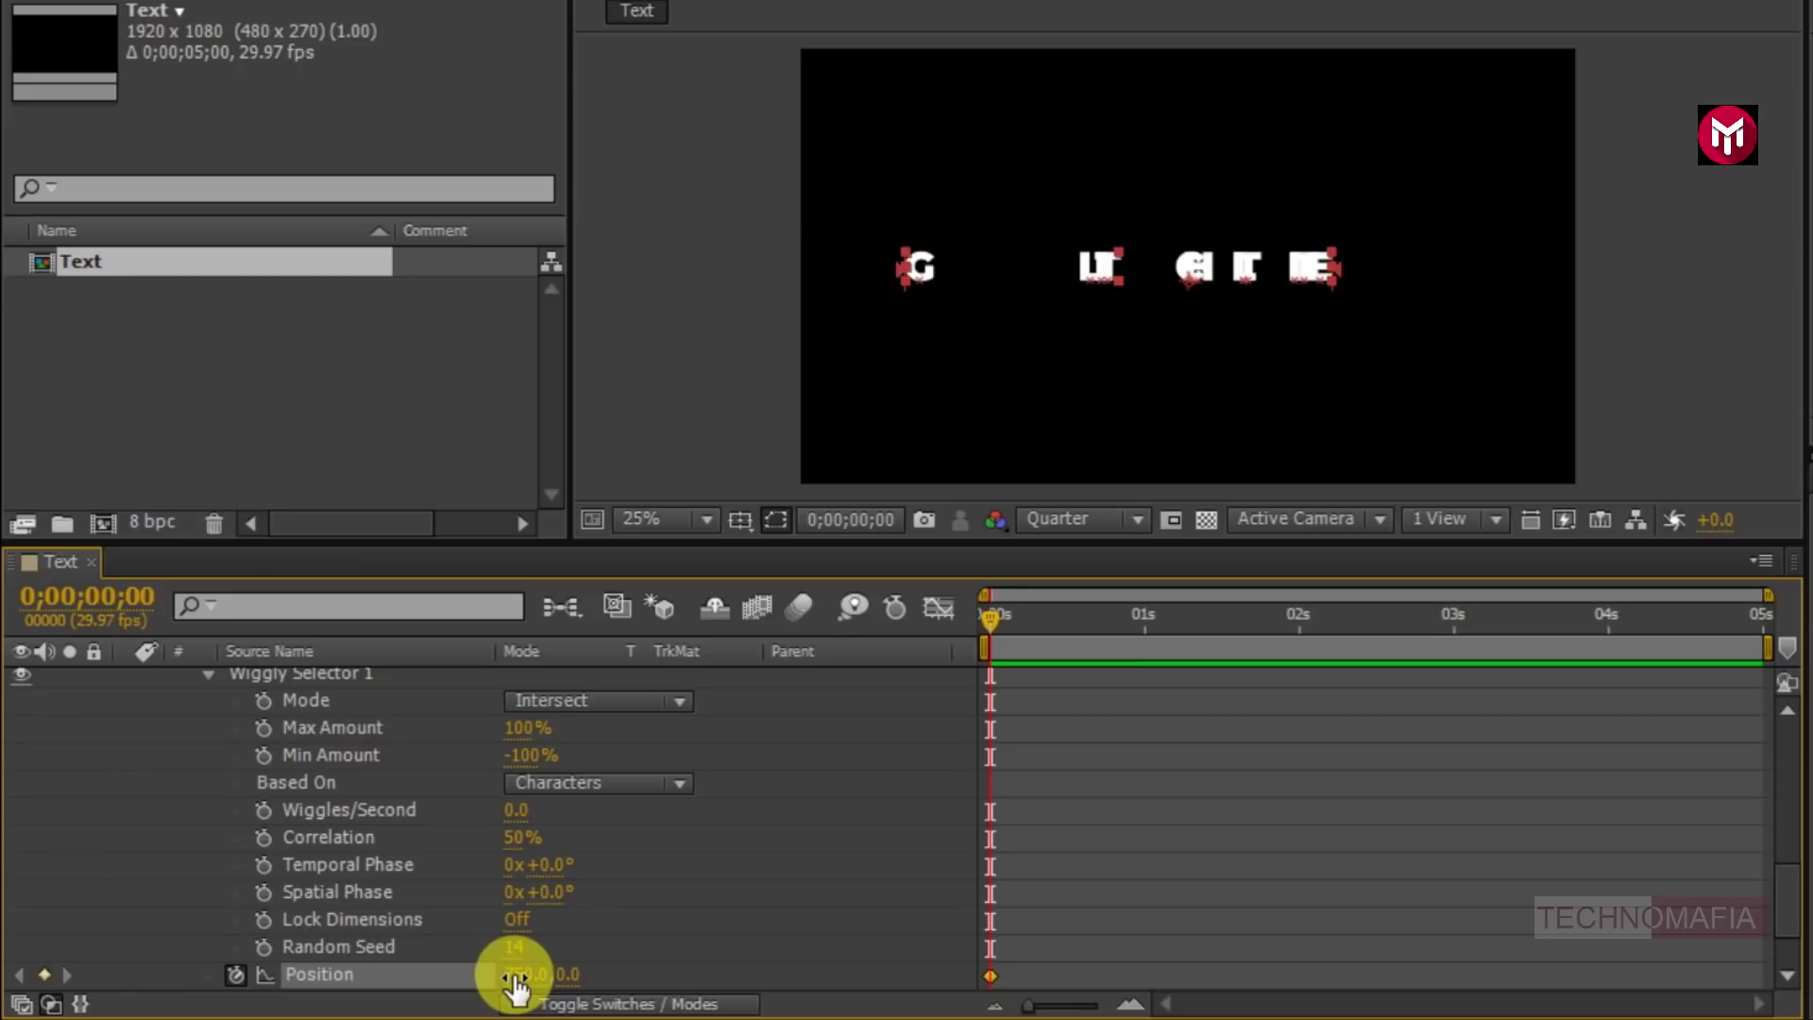
- Add a Position keyframe at 0;00;00;10 with a horizontal value of 150
{"action": "left_click", "coordinate": [1056, 620]}
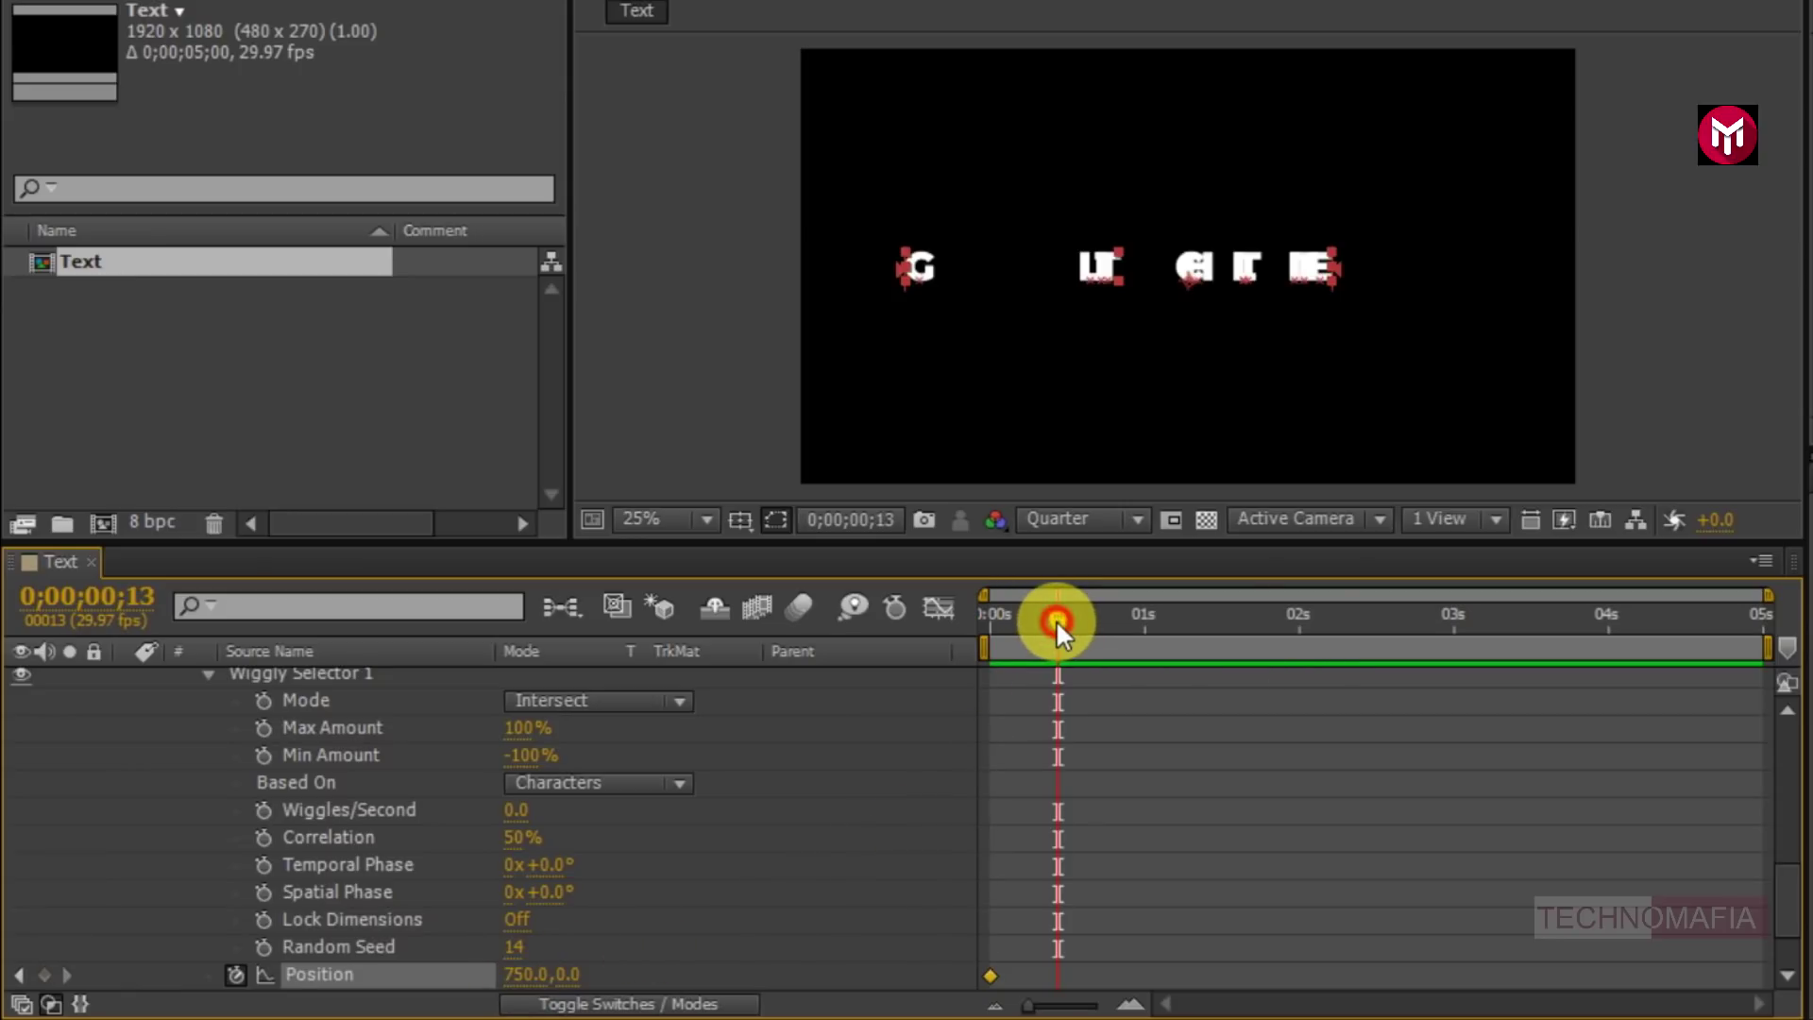
{"action": "left_click_drag", "start_coordinate": [1050, 626], "coordinate": [1041, 622]}
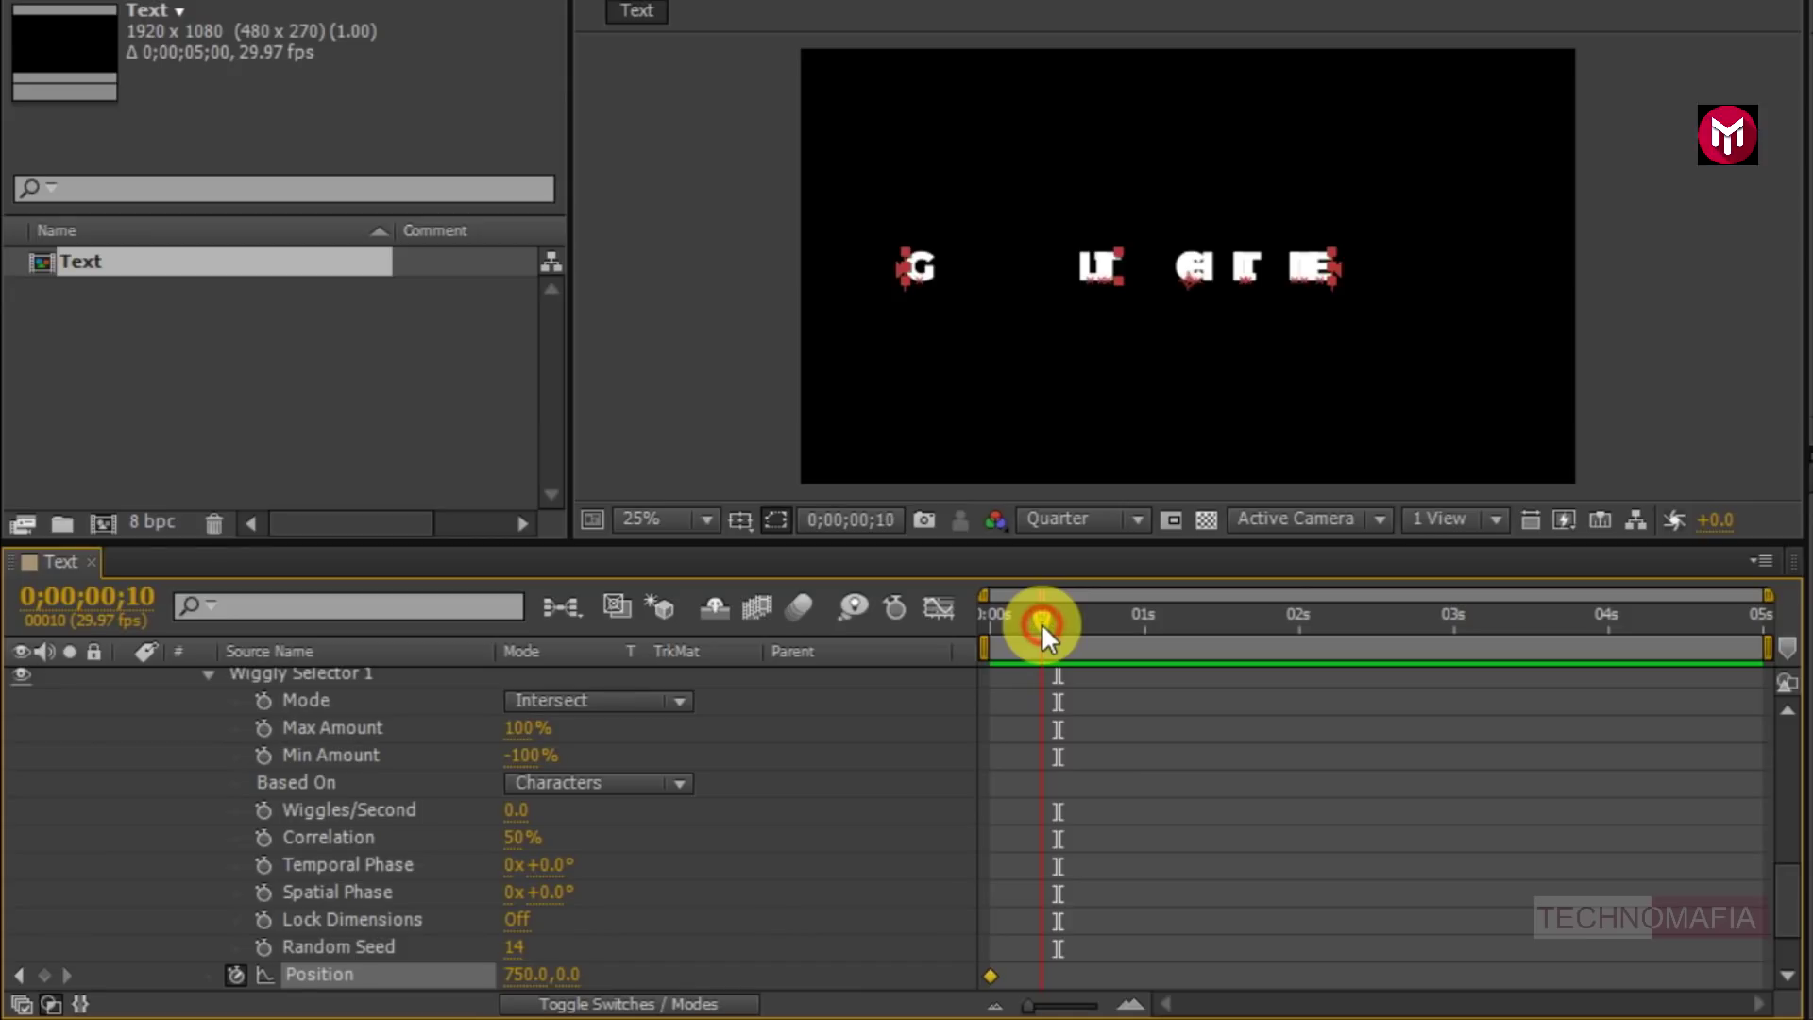
{"action": "left_click", "coordinate": [522, 974]}
{"action": "type", "text": "150"}
{"action": "key", "text": "Return"}
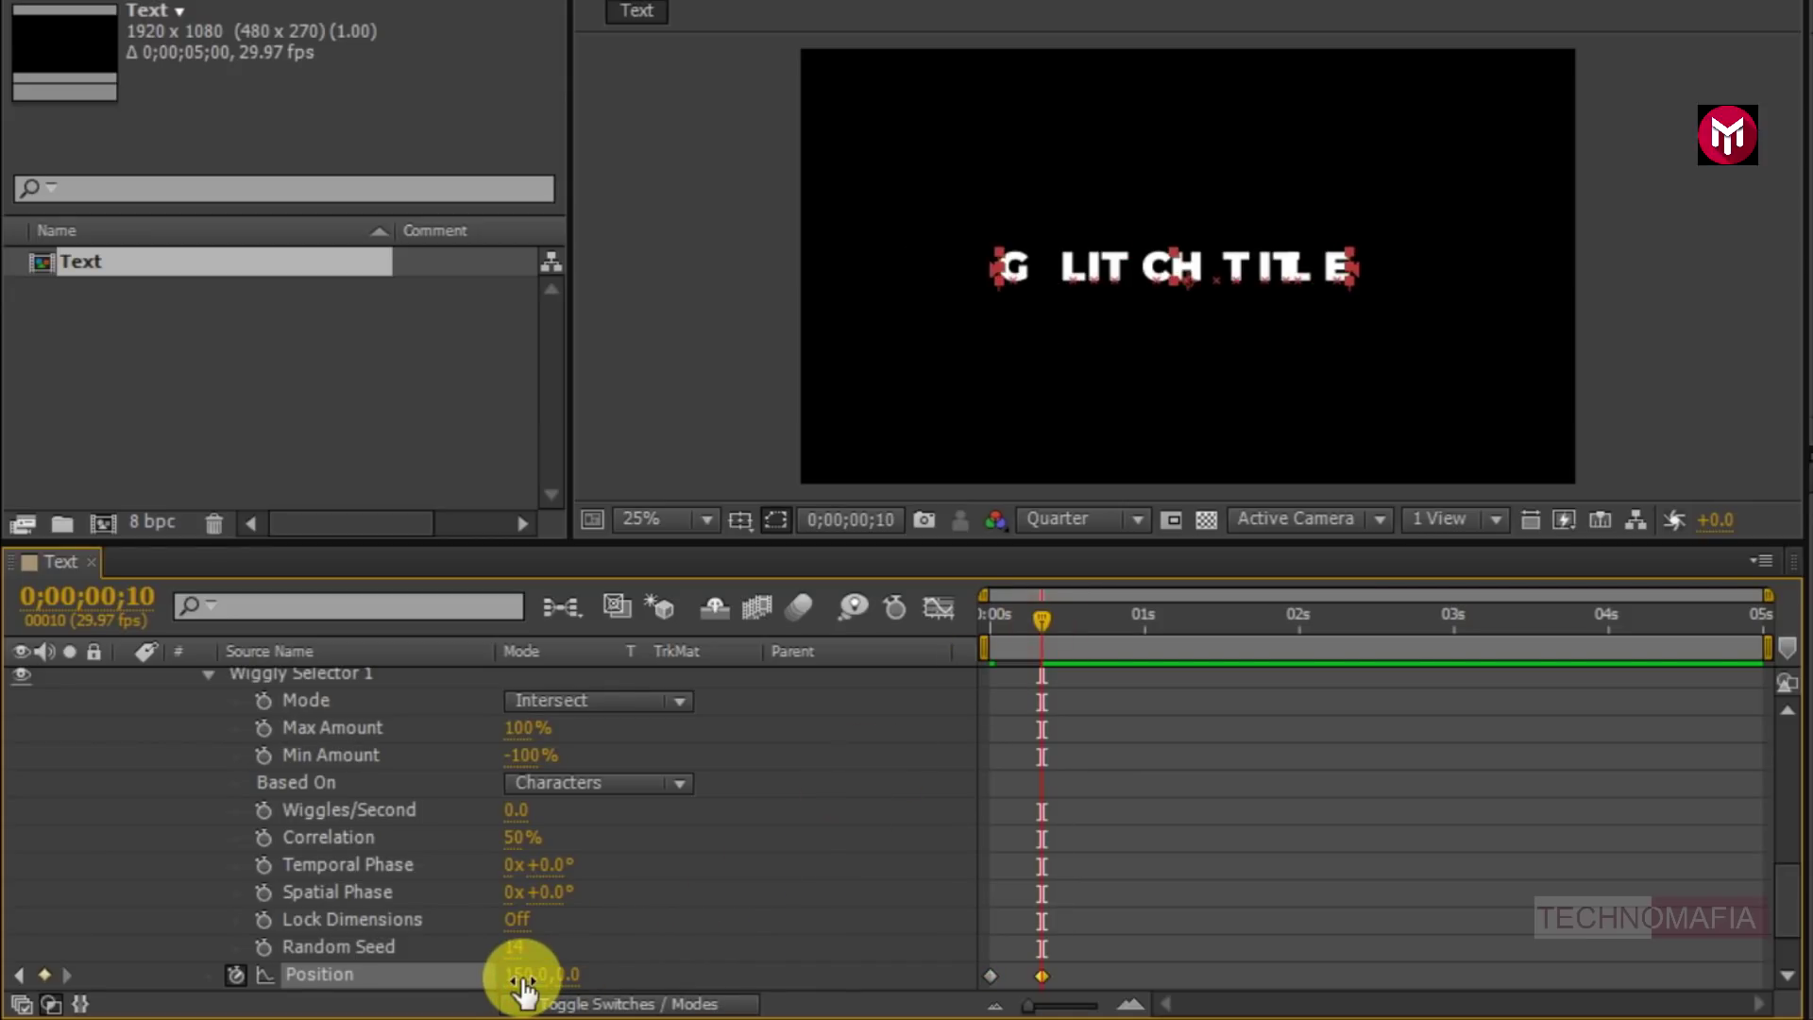
- Add Position keyframes with a horizontal value of 0 at 0;00;01;00 and 0;00;02;00
{"action": "left_click", "coordinate": [1143, 616]}
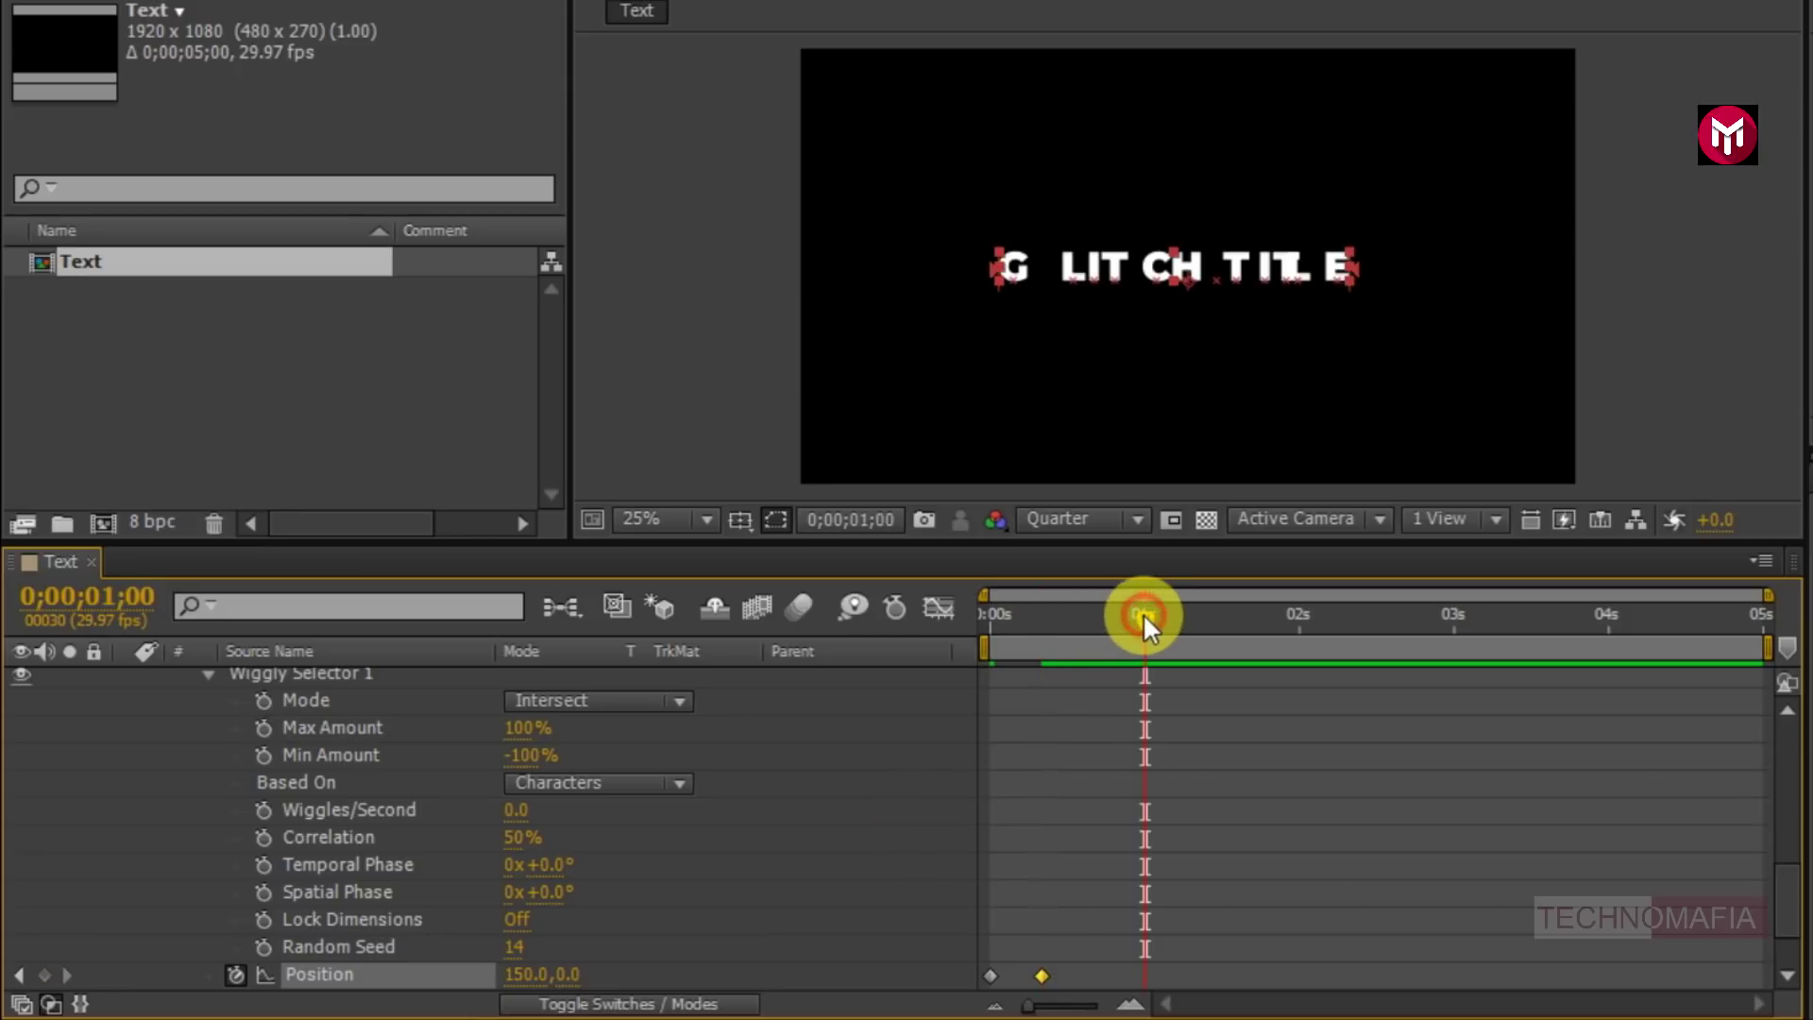
{"action": "left_click", "coordinate": [504, 973]}
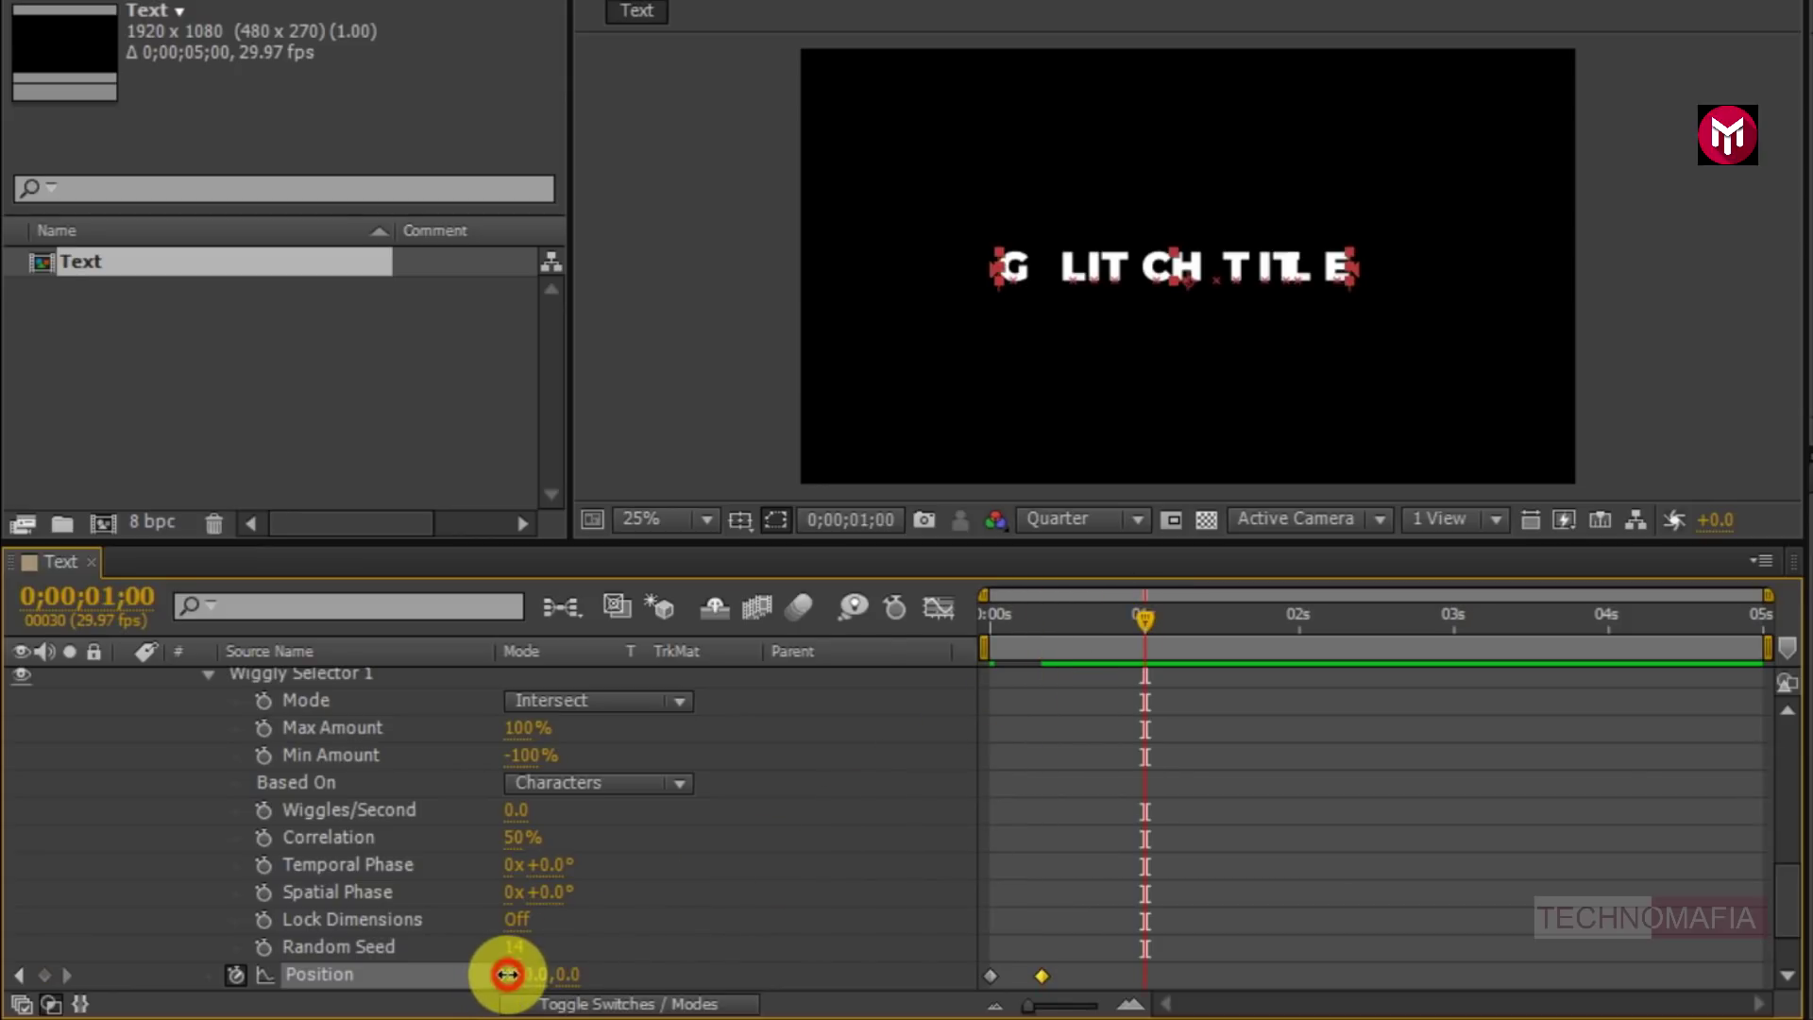
{"action": "type", "text": "0"}
{"action": "key", "text": "Return"}
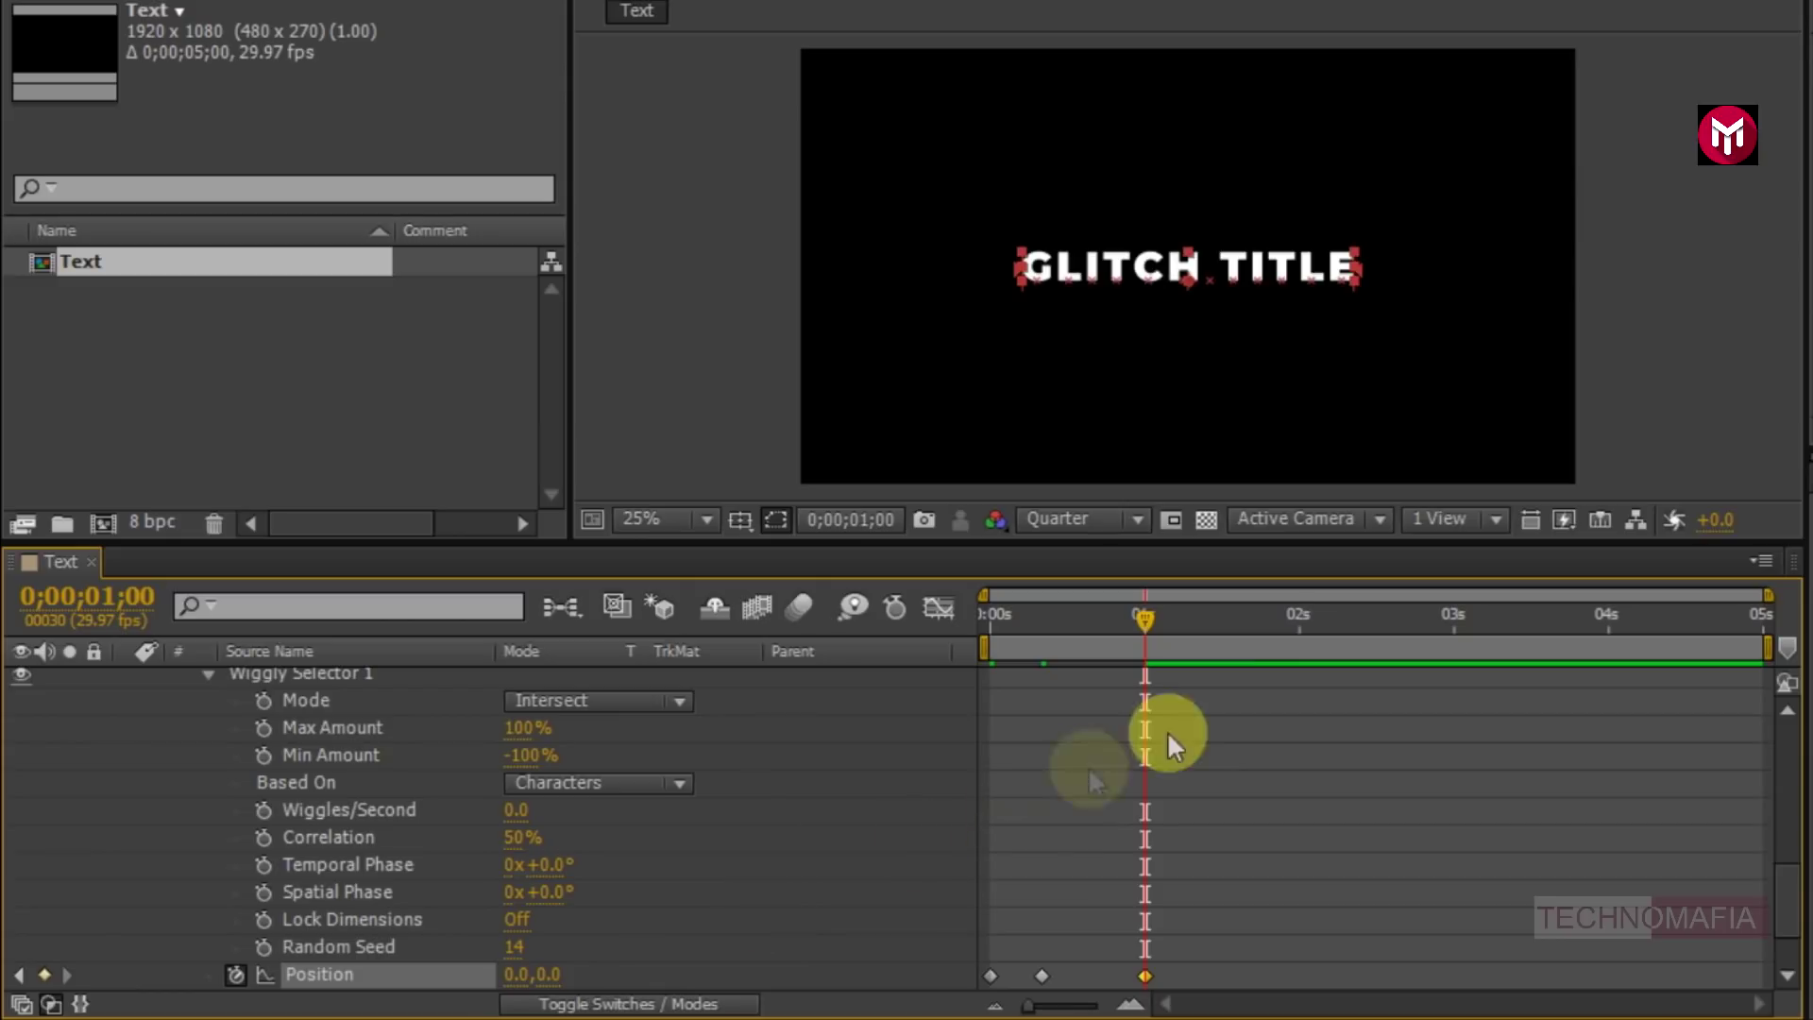
{"action": "left_click", "coordinate": [1298, 615]}
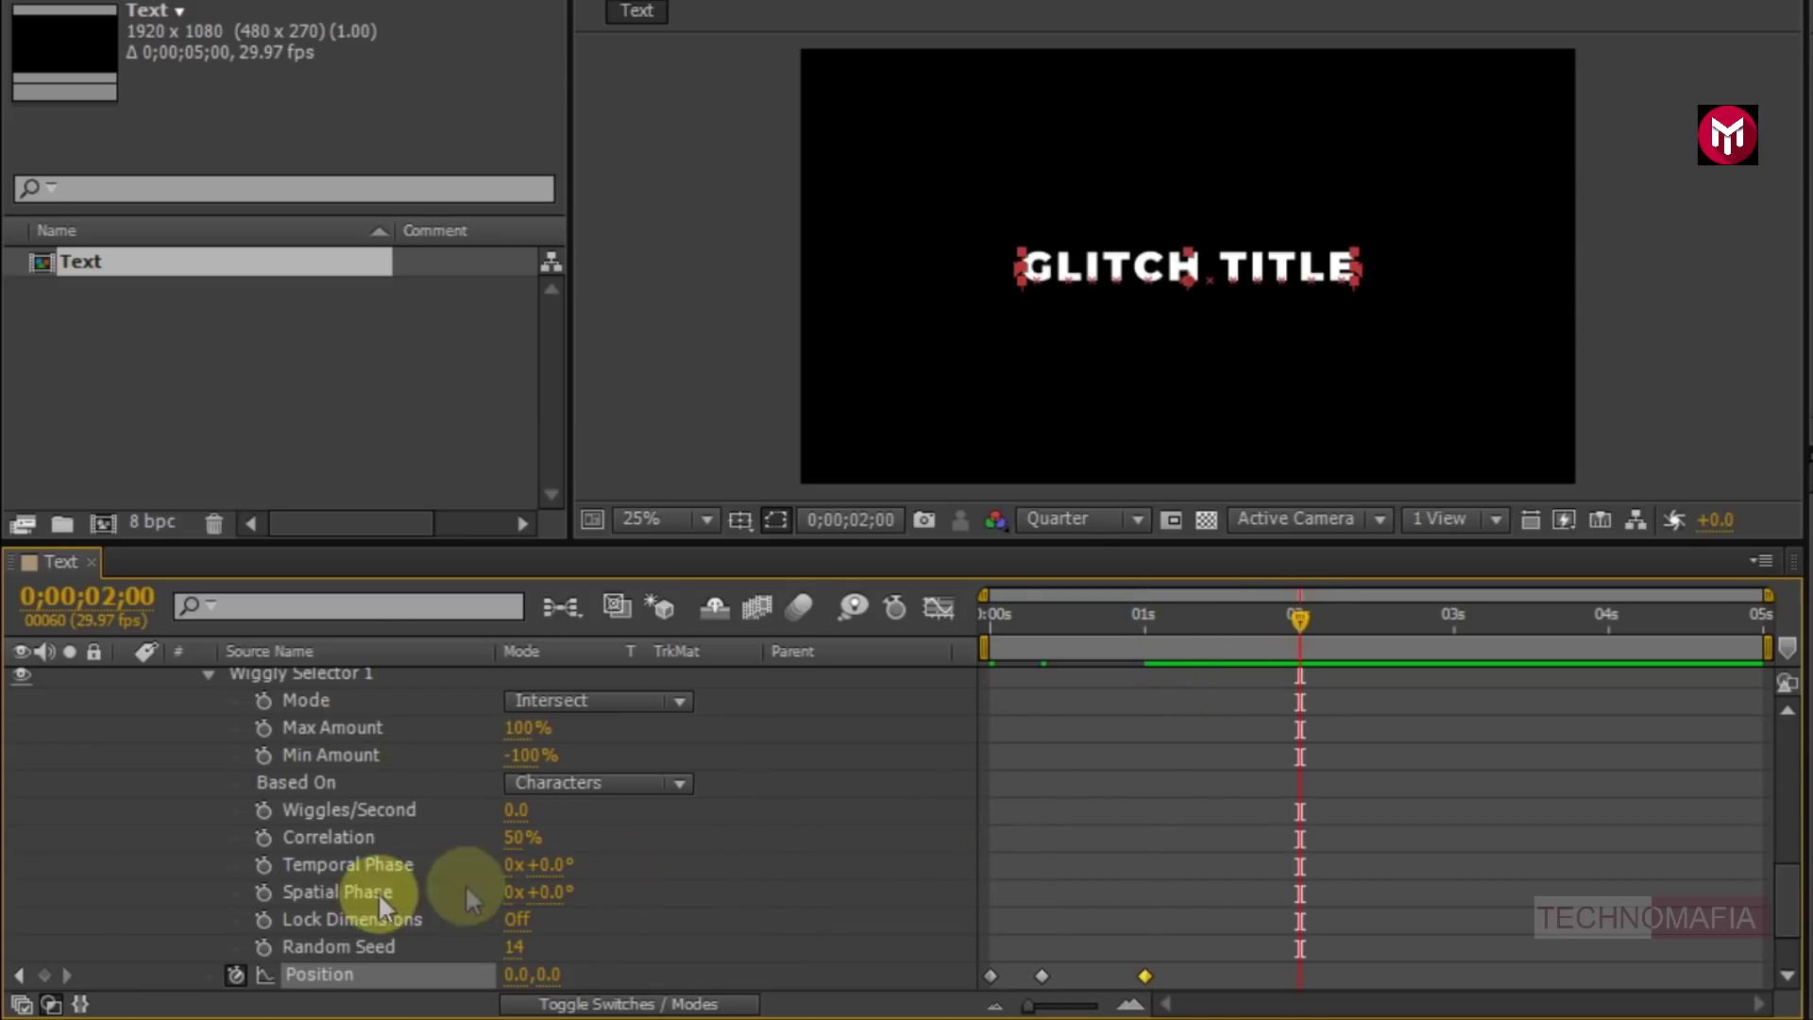
{"action": "left_click", "coordinate": [44, 974]}
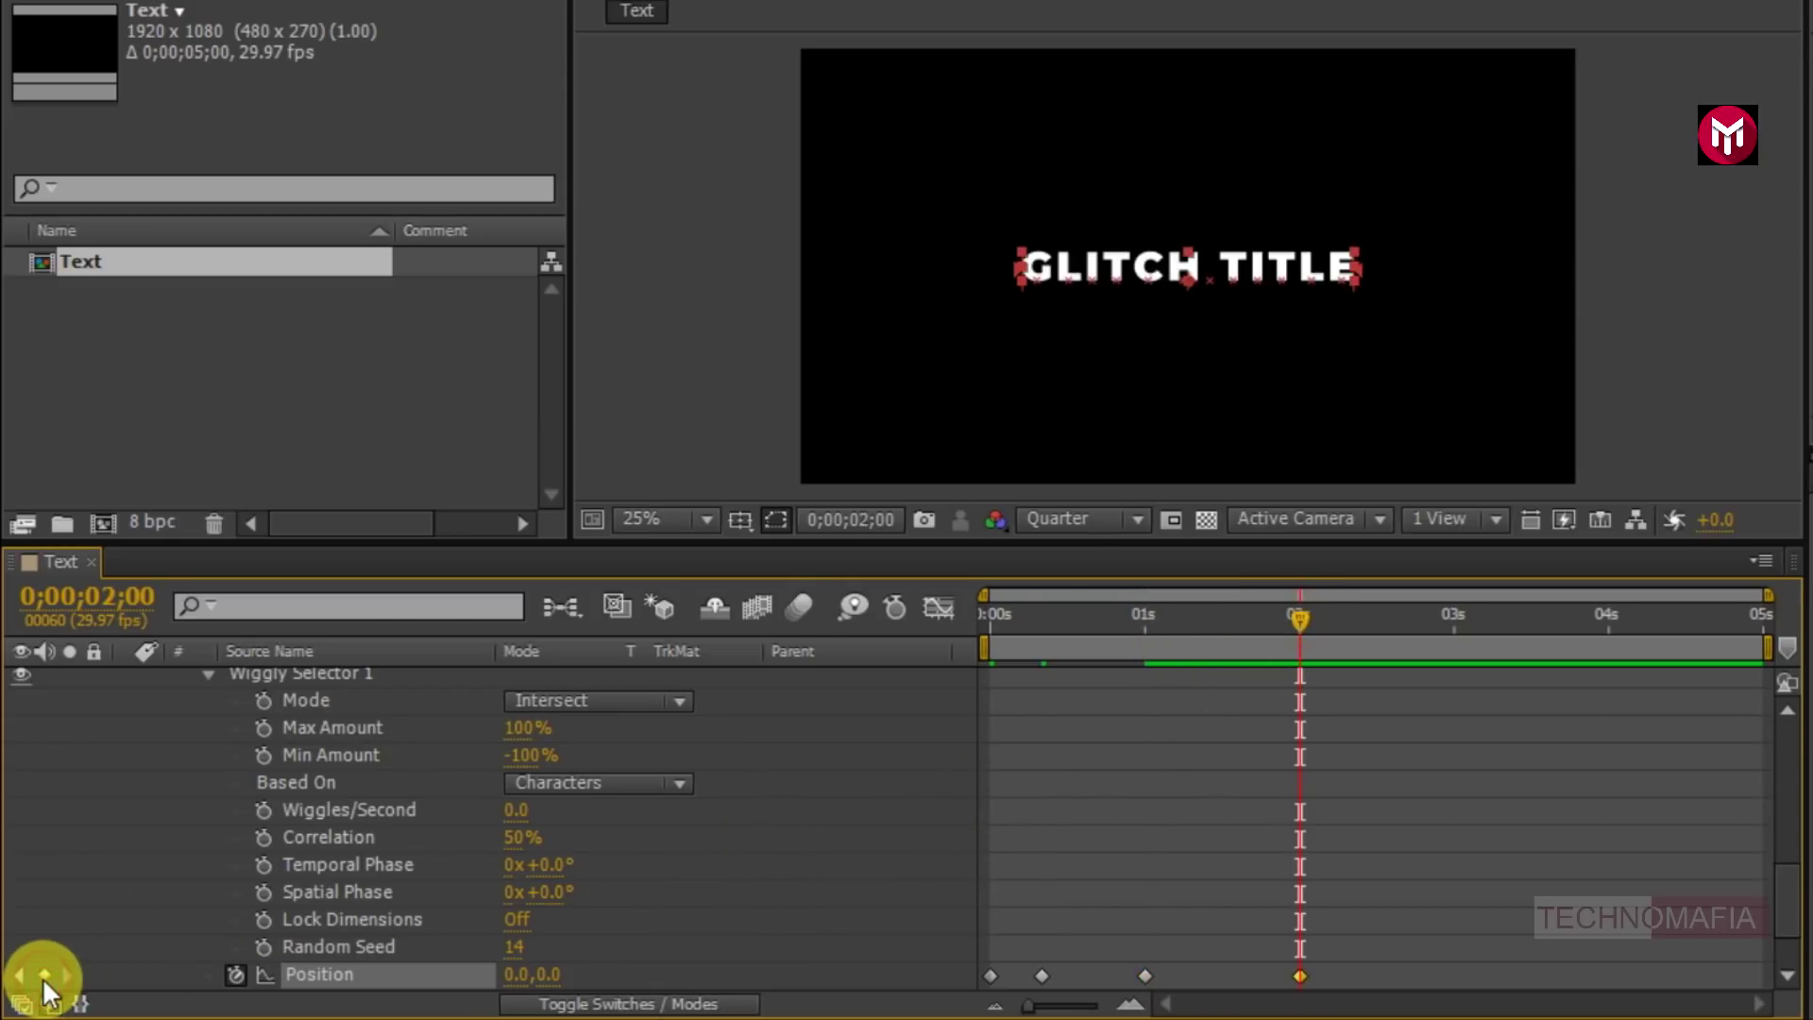
- Add a Position keyframe at 0;00;03;00 with a horizontal value of -2000
{"action": "left_click", "coordinate": [1453, 614]}
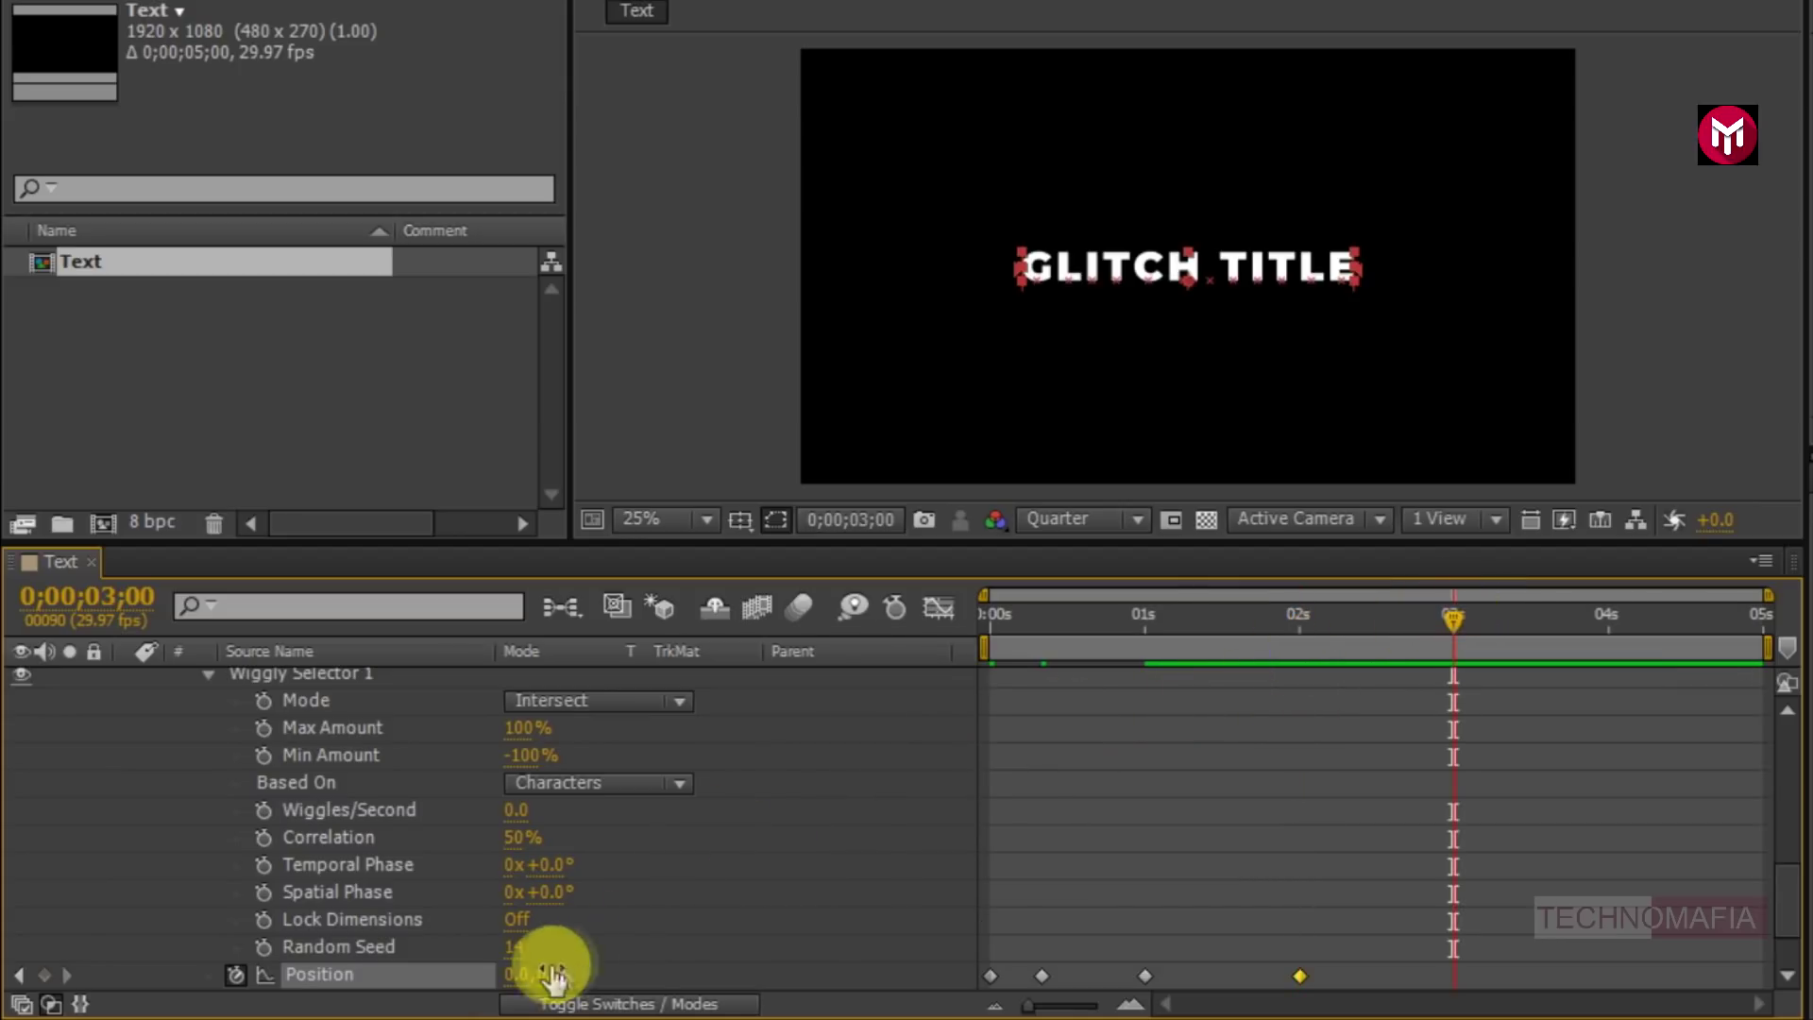
{"action": "left_click", "coordinate": [518, 974]}
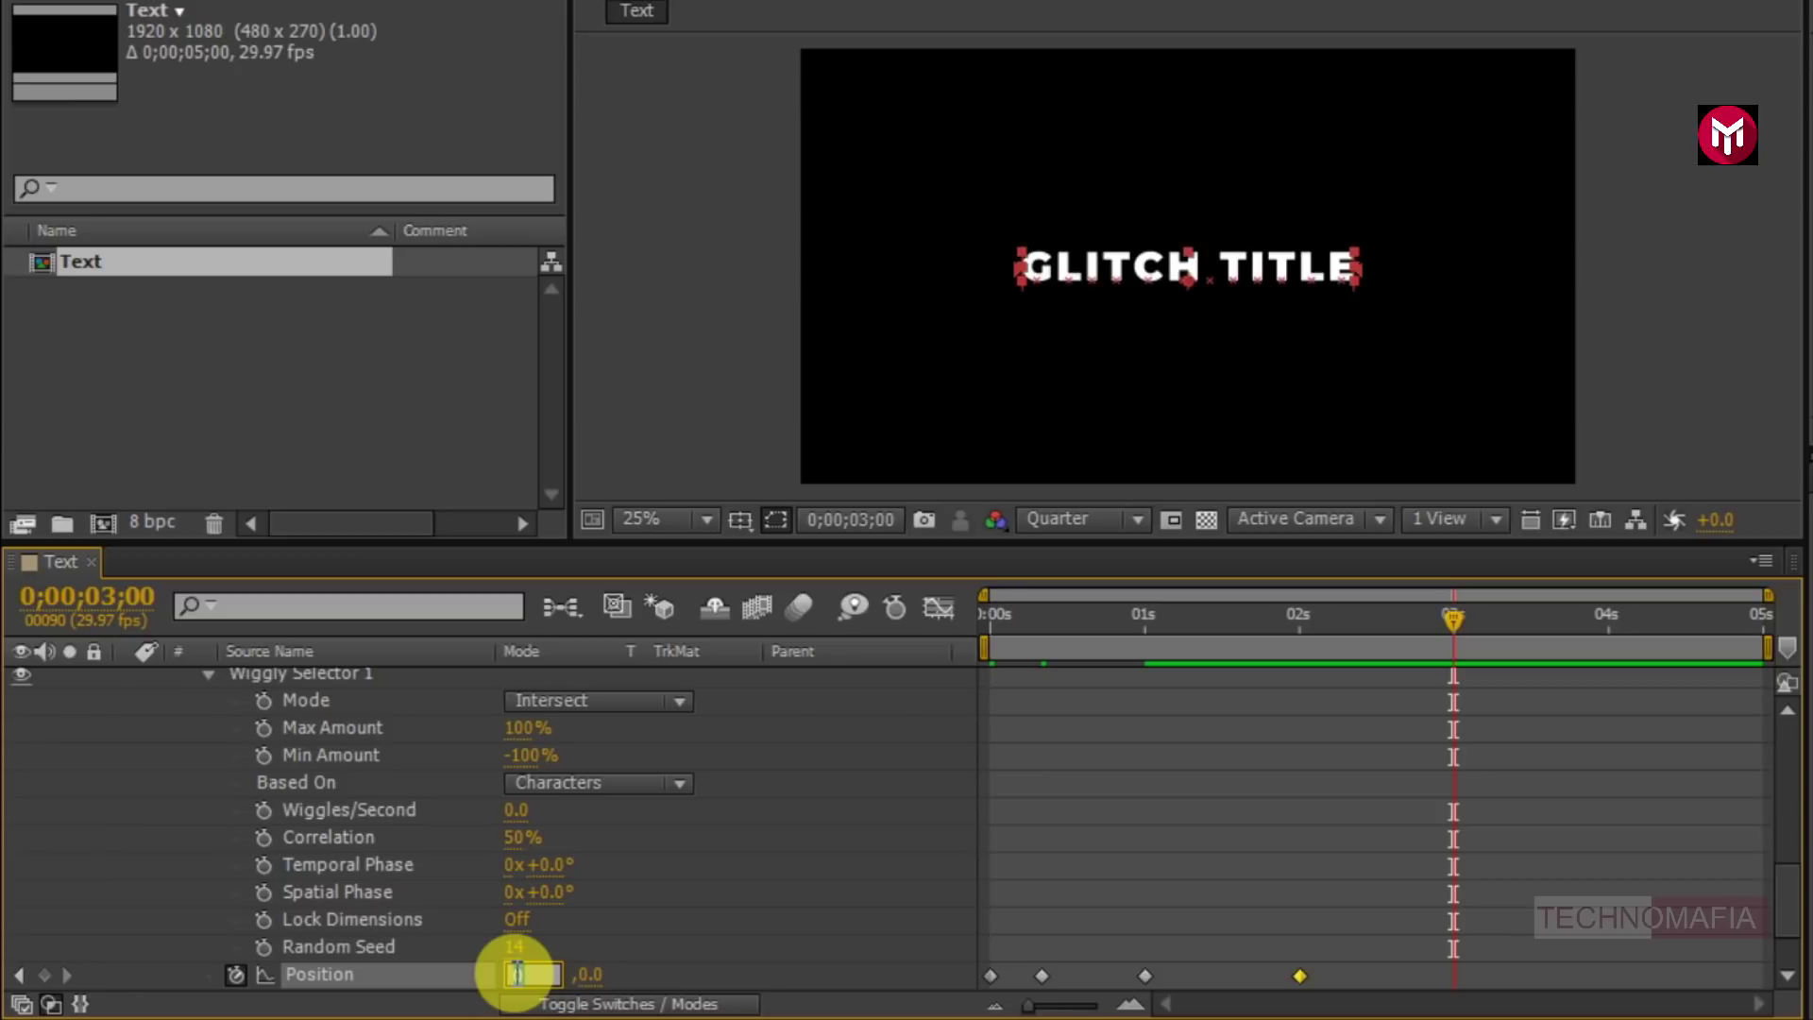
{"action": "type", "text": "1000"}
{"action": "key", "text": "Return"}
{"action": "type", "text": "-2000"}
{"action": "key", "text": "Return"}
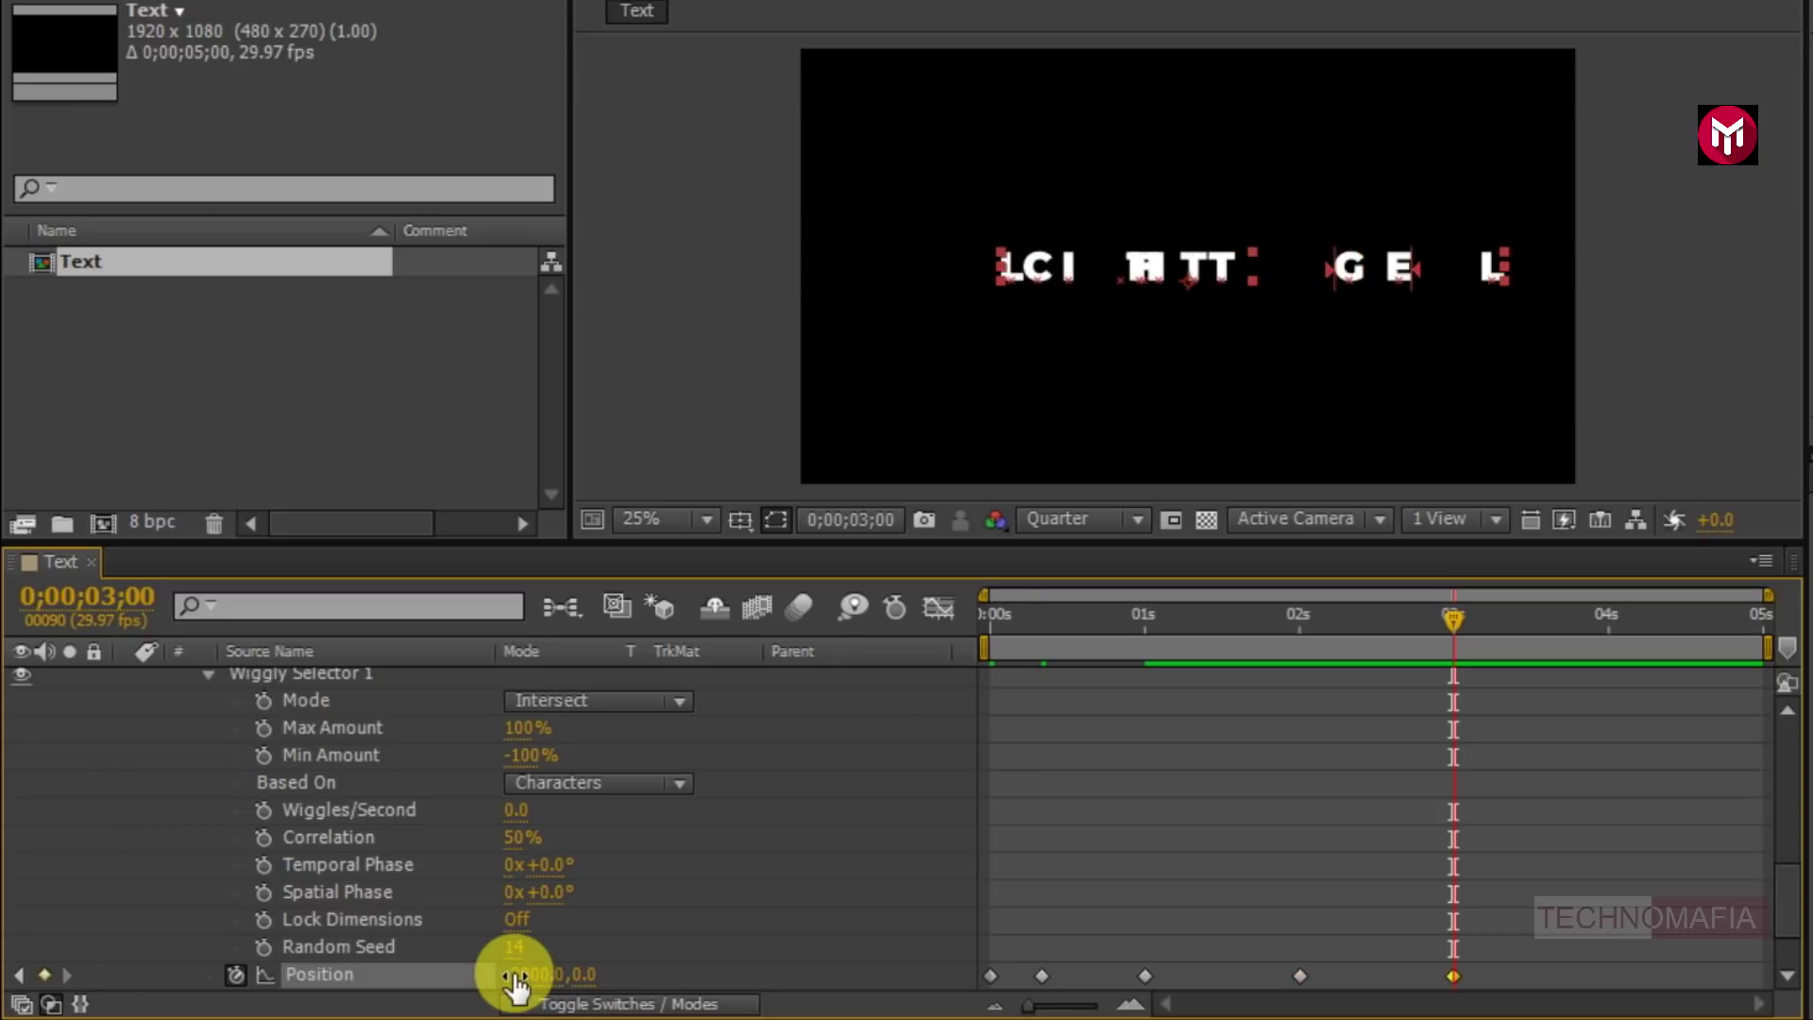
- Apply Easy Ease to all of the animator's Position keyframes
{"action": "left_click", "coordinate": [987, 608]}
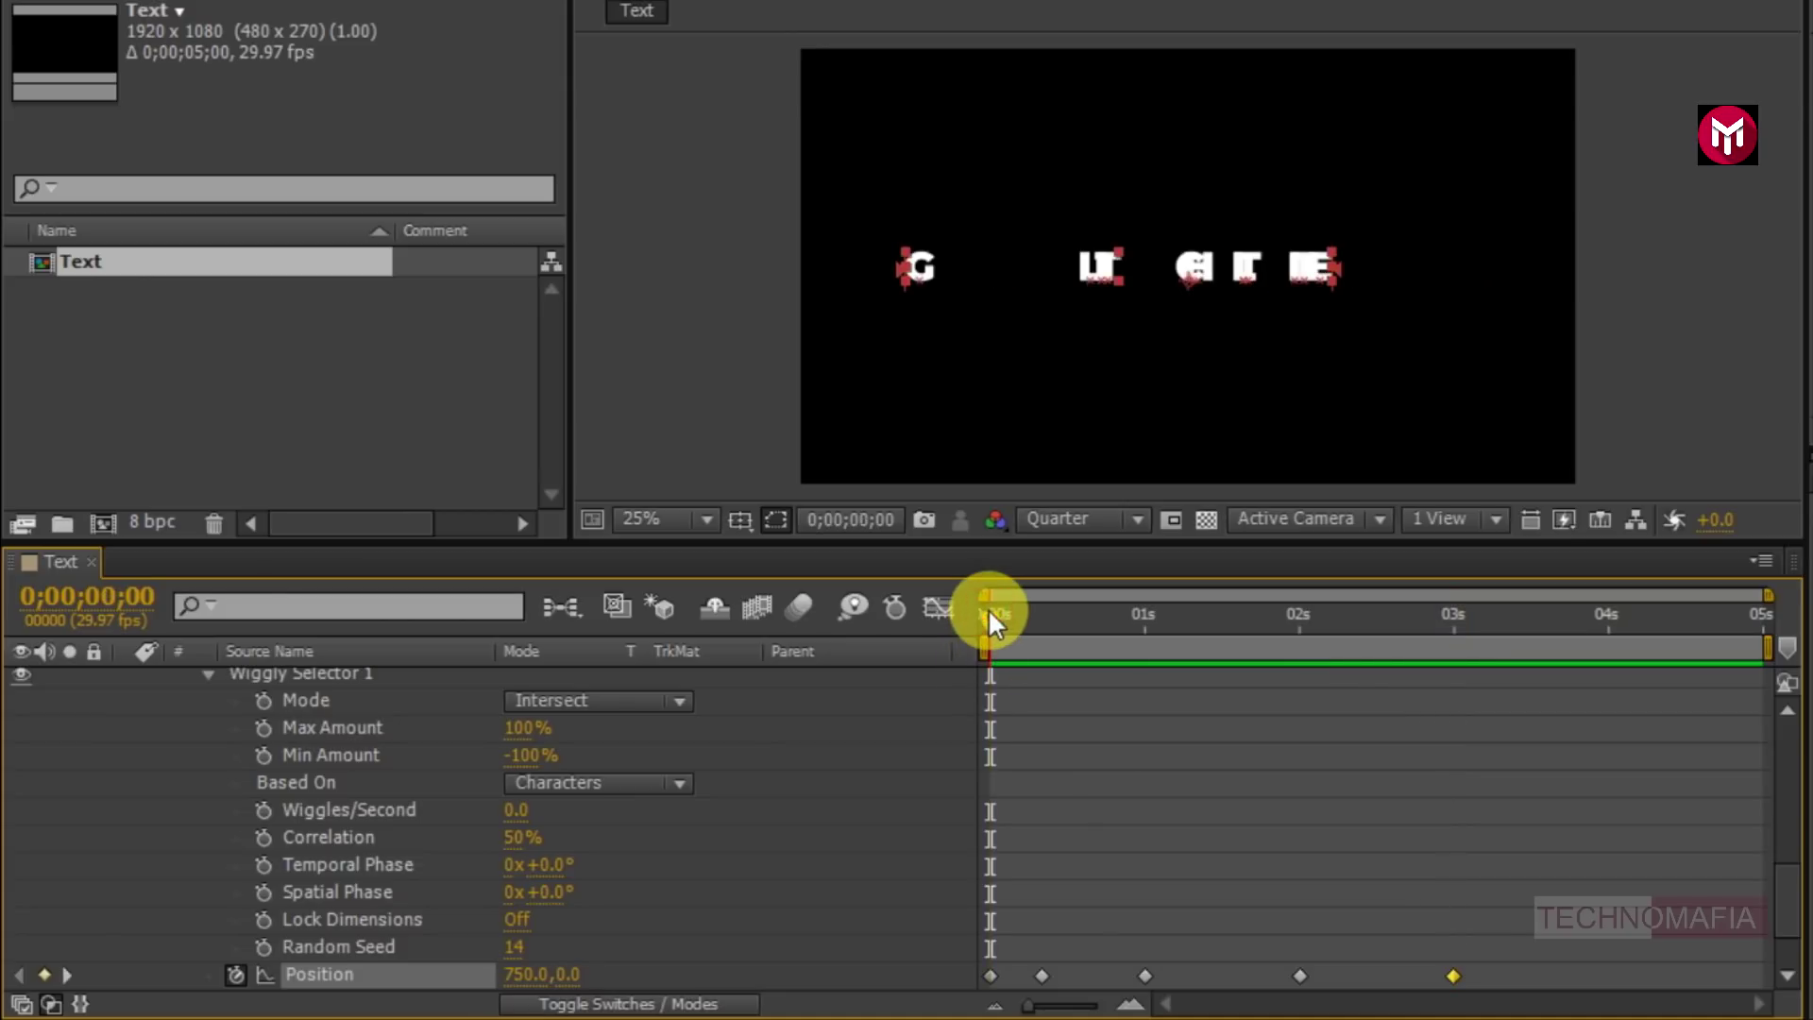
{"action": "scroll", "coordinate": [1121, 768], "scroll_direction": "down", "scroll_amount": 1}
{"action": "left_click_drag", "start_coordinate": [1481, 870], "coordinate": [973, 921]}
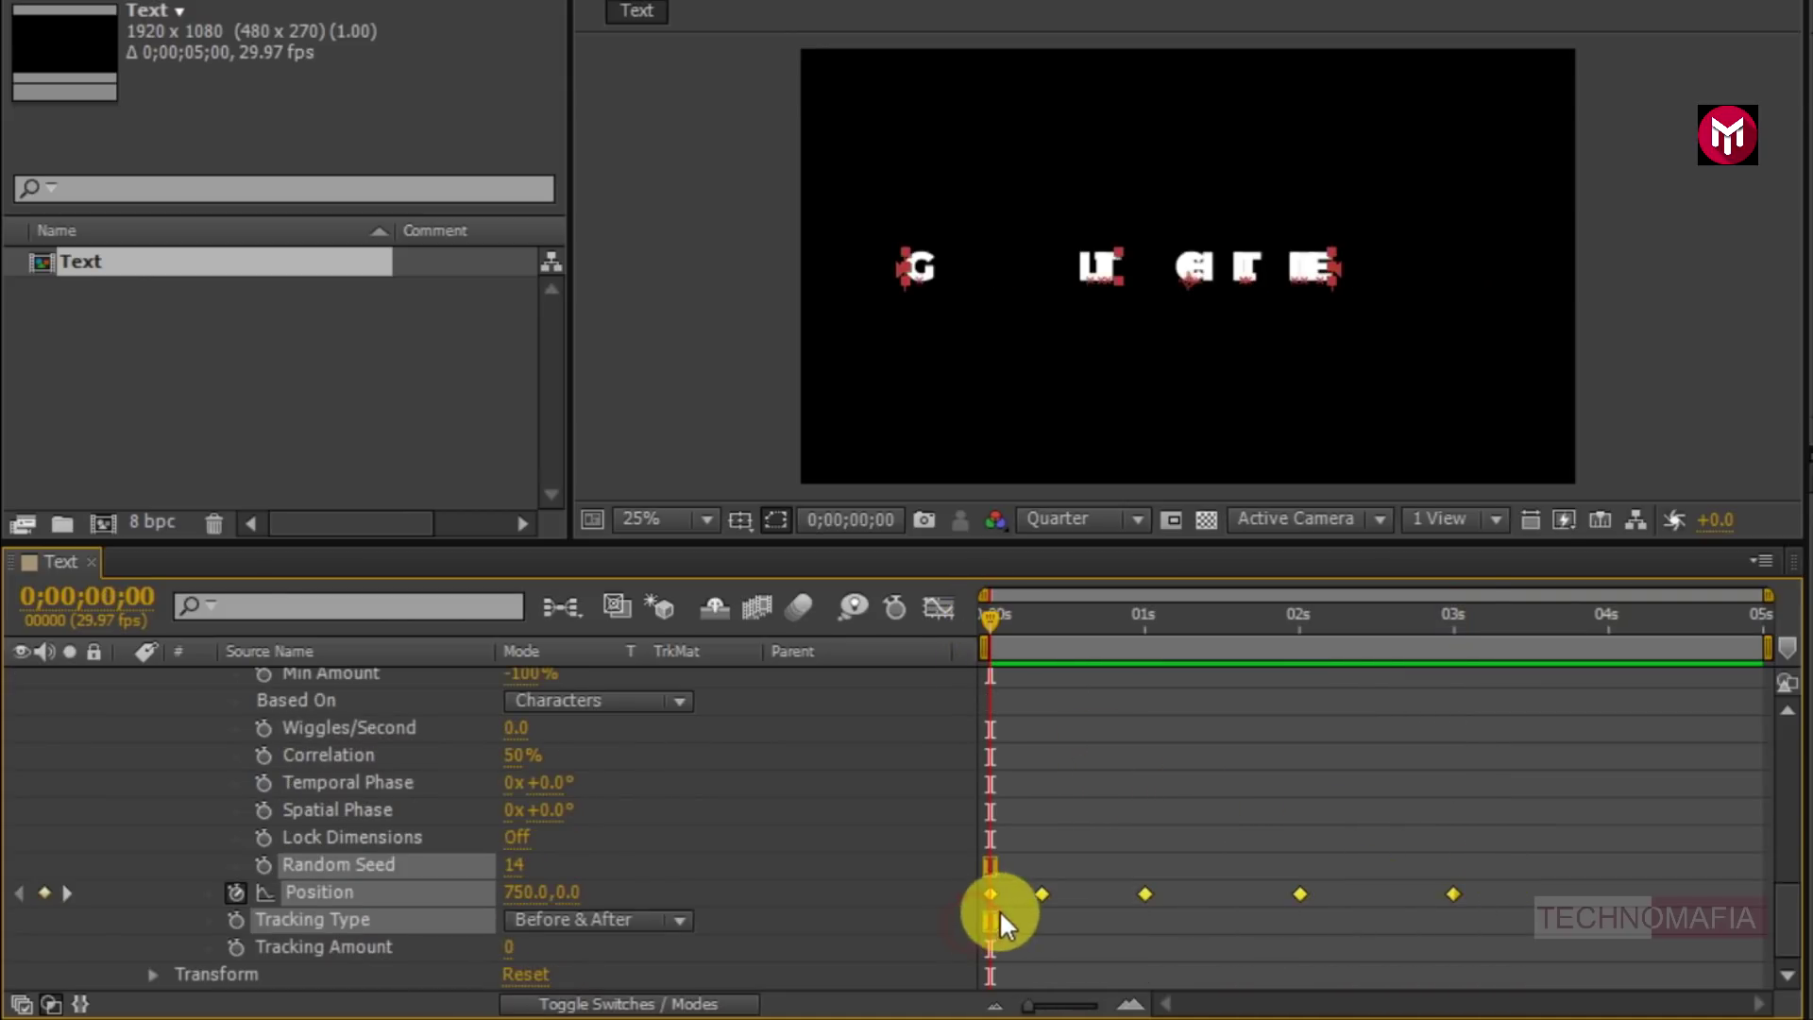
{"action": "right_click", "coordinate": [1043, 890]}
{"action": "mouse_move", "coordinate": [1120, 869]}
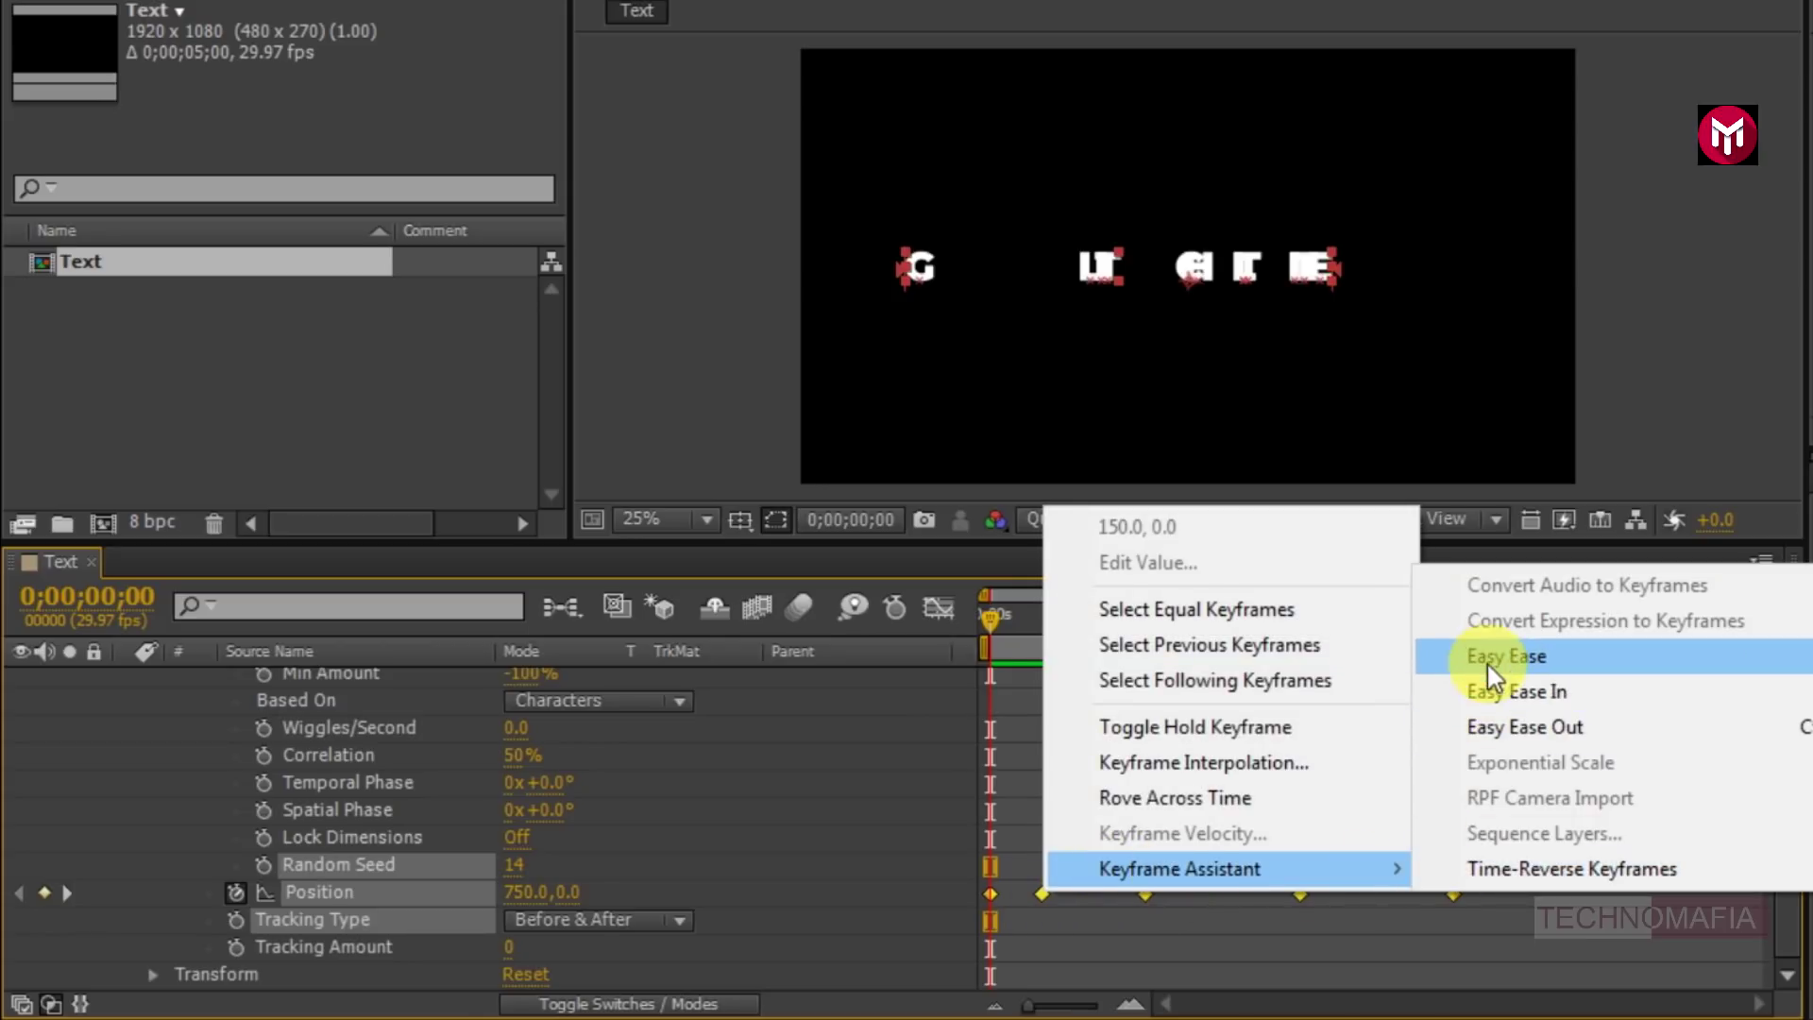
{"action": "left_click", "coordinate": [1486, 658]}
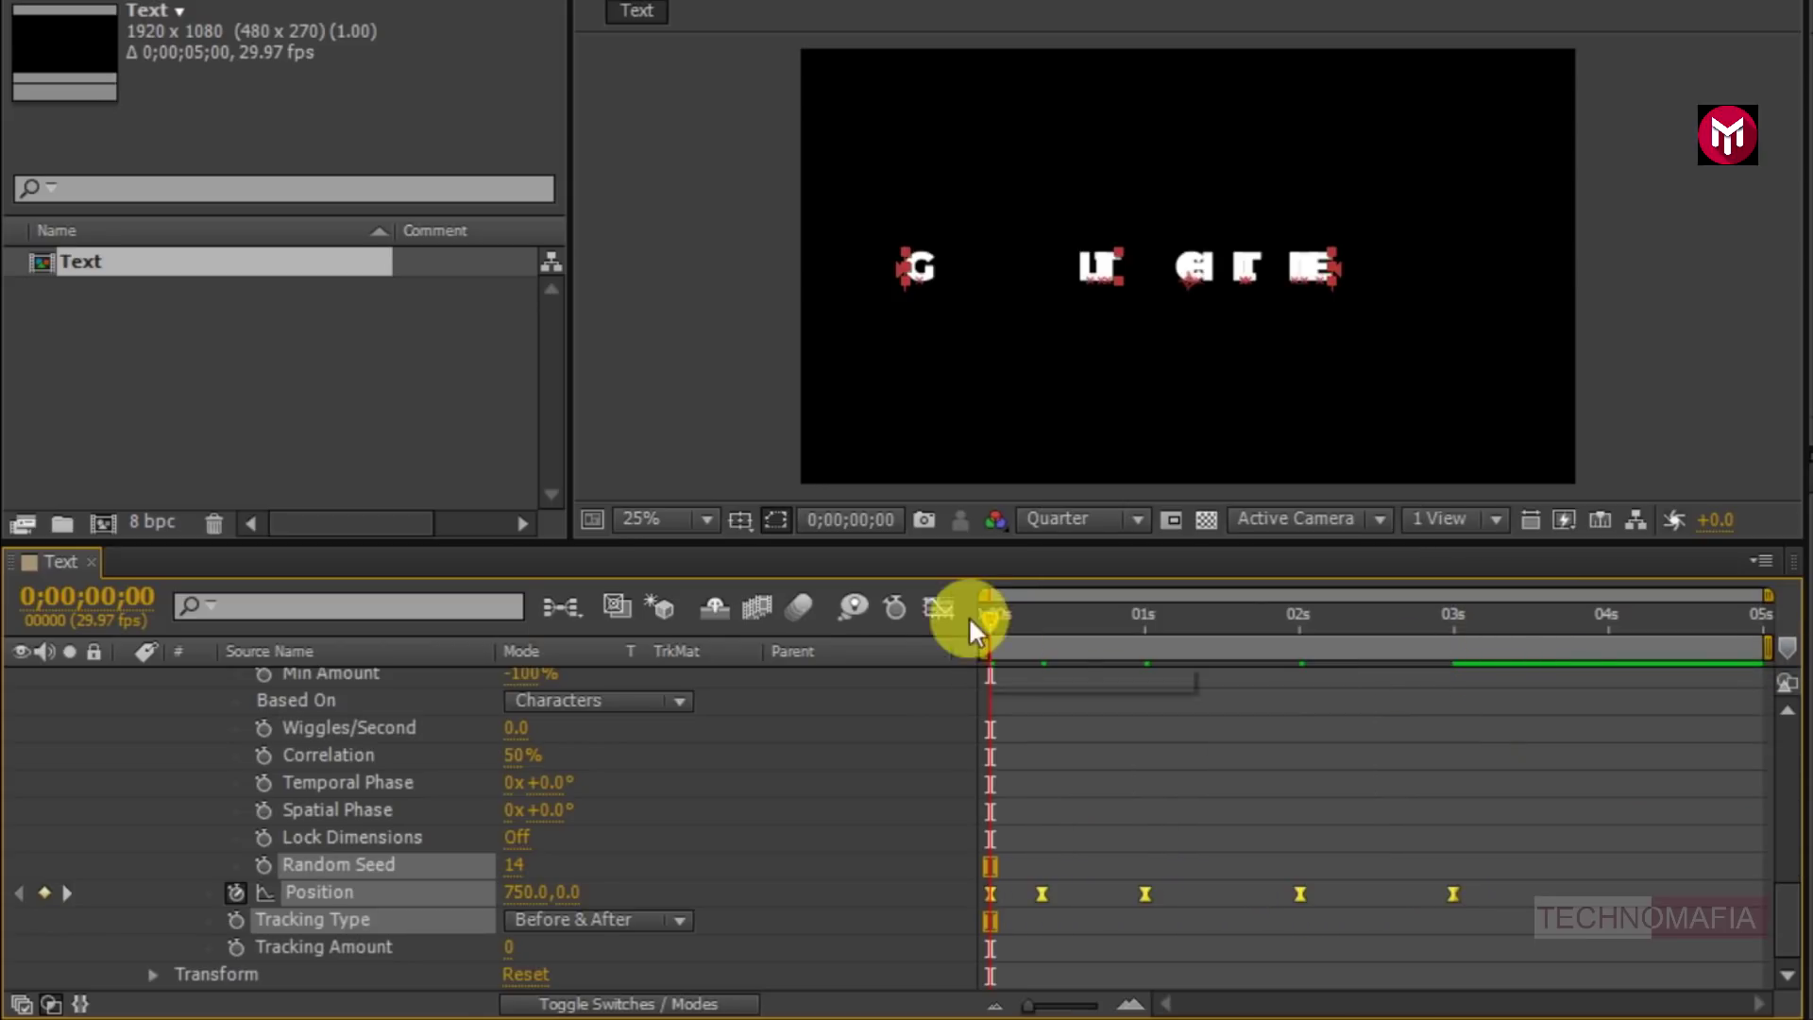
- Reshape the Position speed graph between 0;00;02;00 and 0;00;03;00 into a slow start with a sharp peak at the end, and preview the animation
{"action": "left_click", "coordinate": [941, 605]}
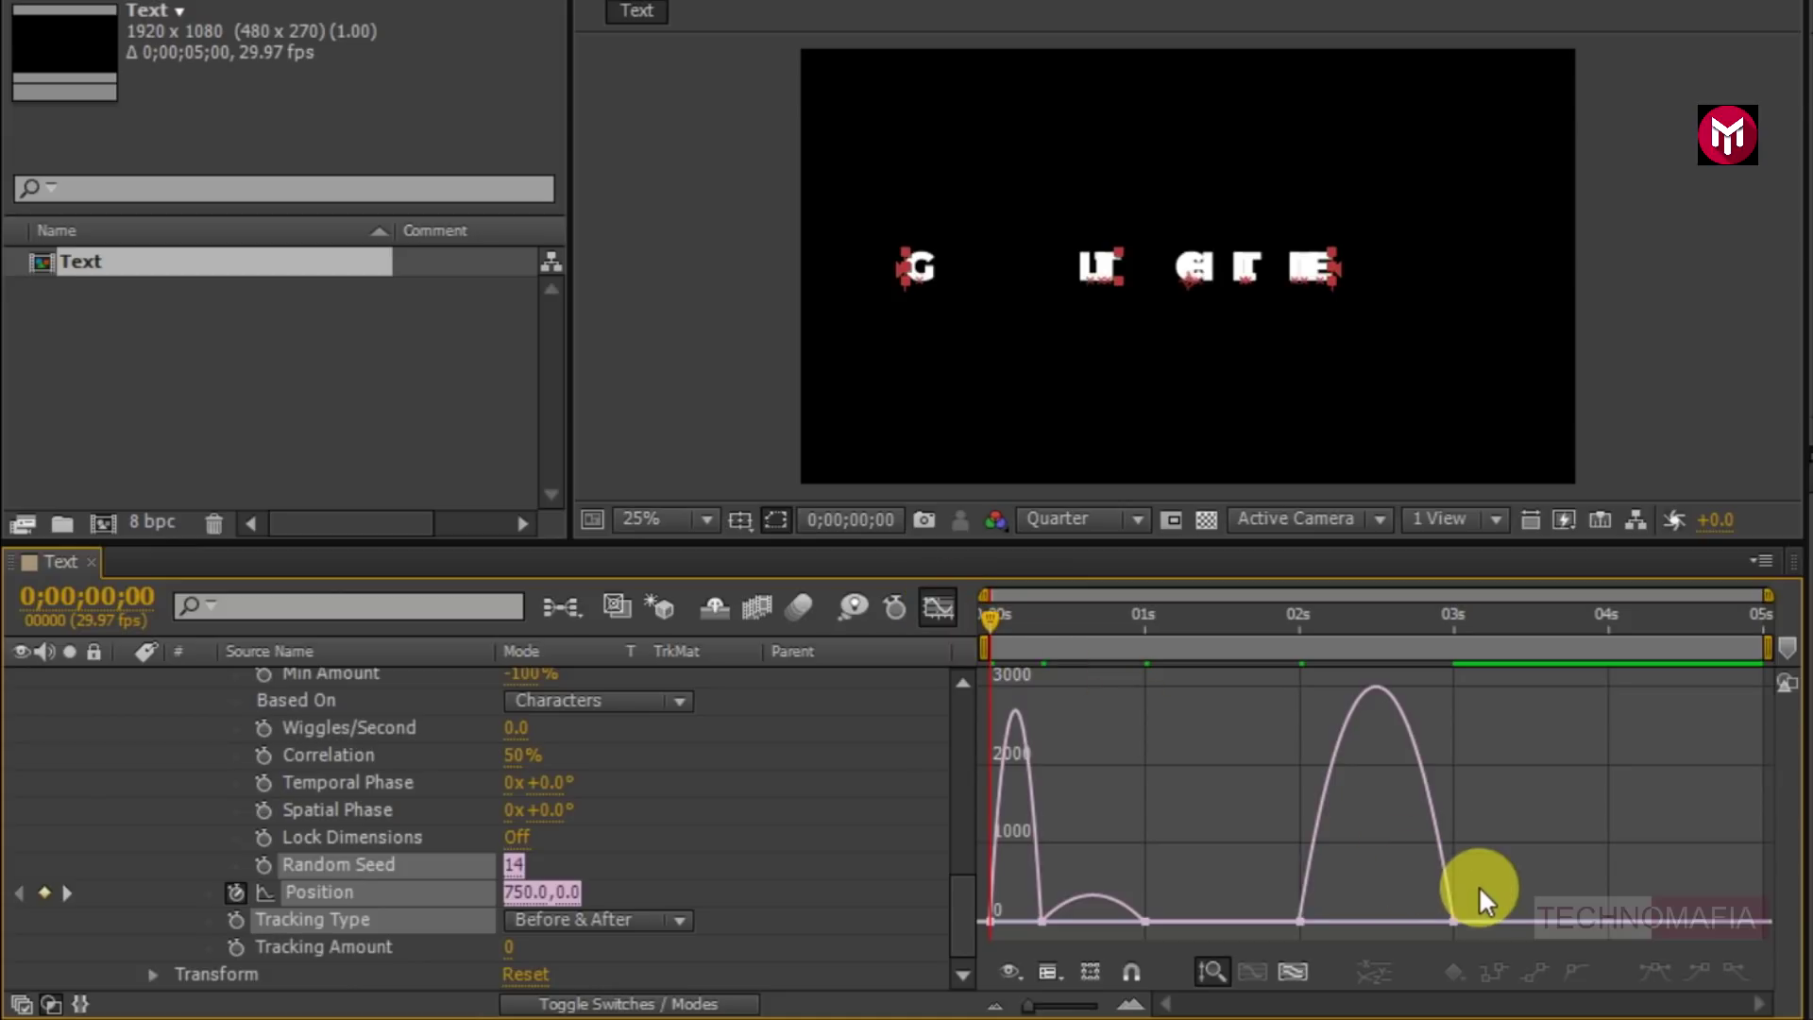
{"action": "left_click_drag", "start_coordinate": [1493, 869], "coordinate": [1449, 920]}
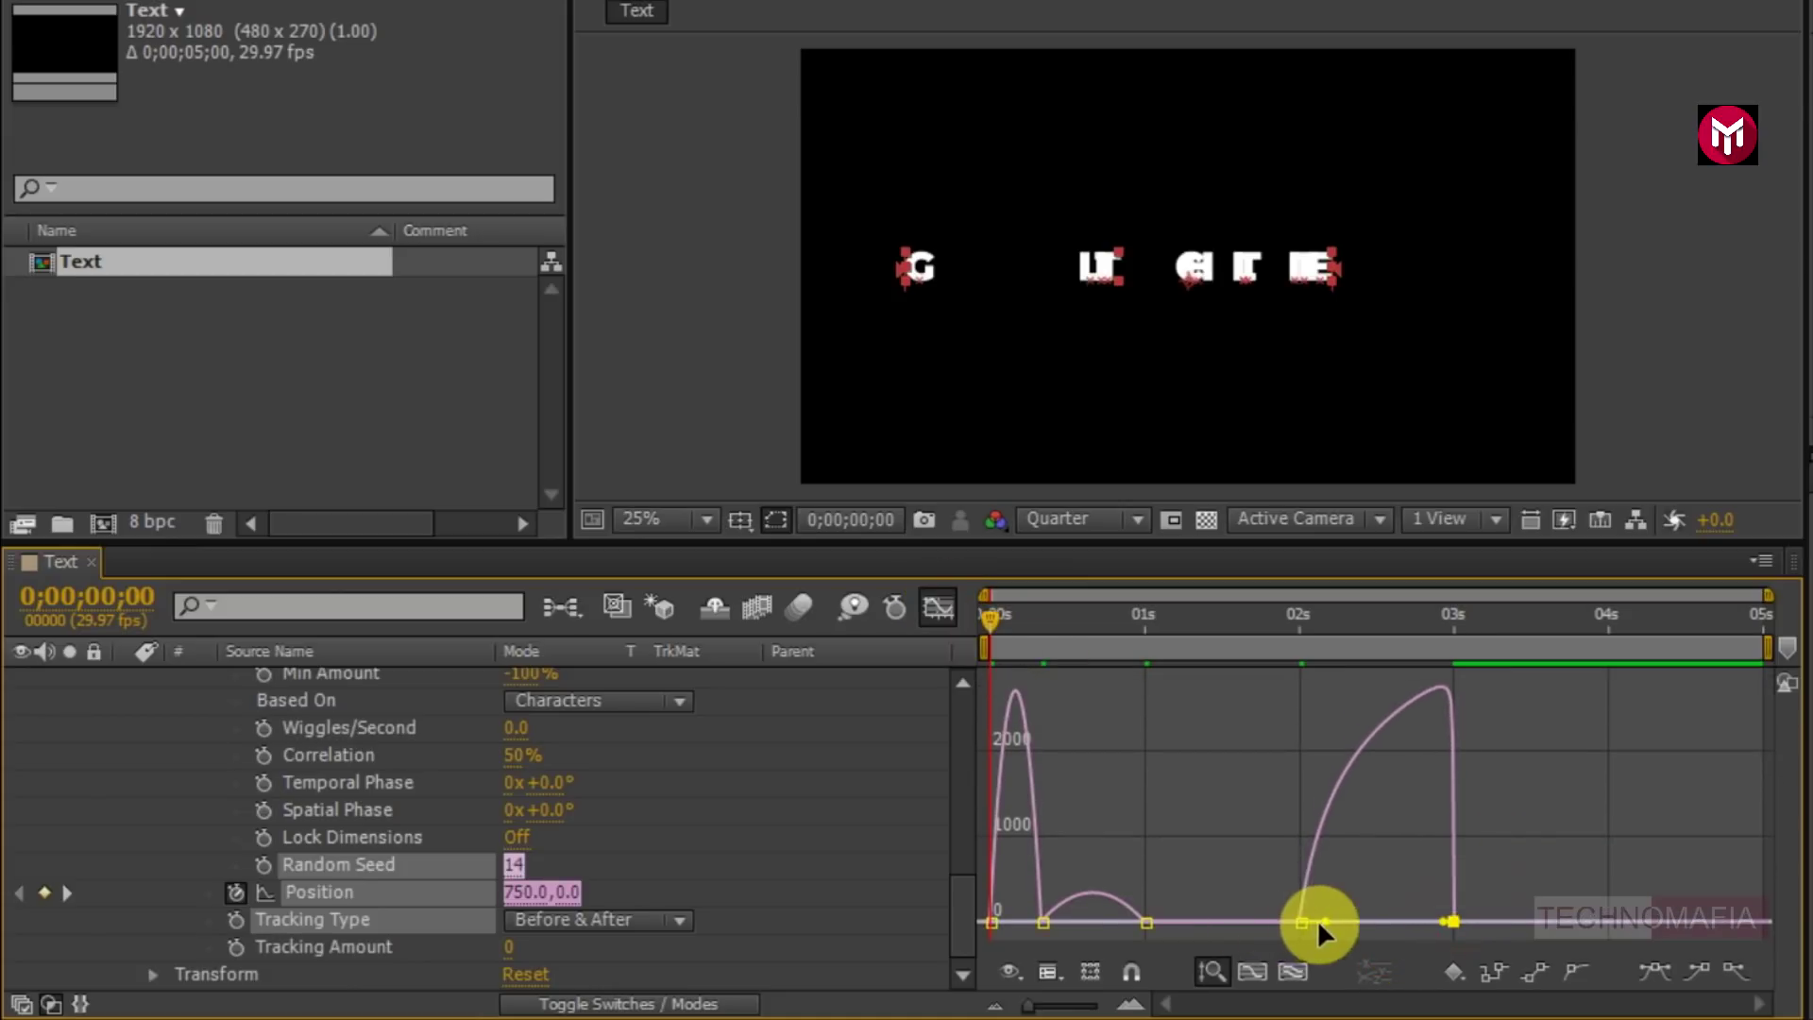
{"action": "left_click_drag", "start_coordinate": [1329, 920], "coordinate": [1376, 921]}
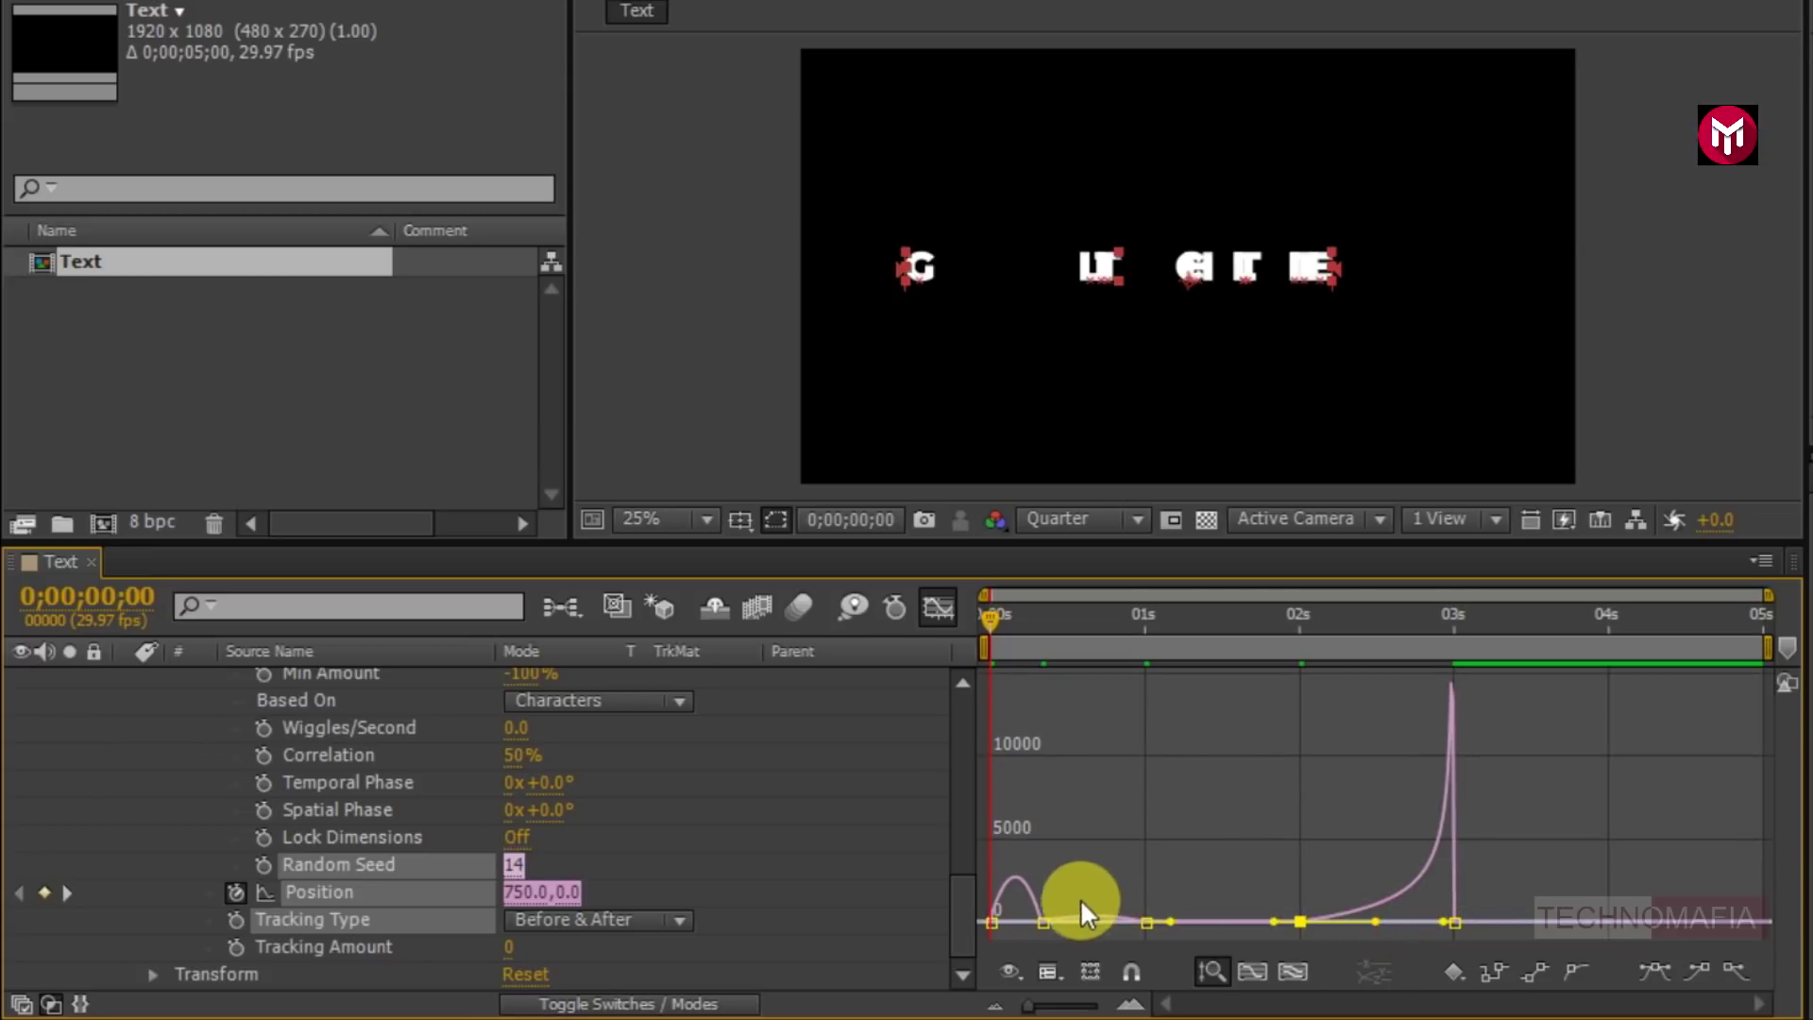
{"action": "left_click_drag", "start_coordinate": [1051, 888], "coordinate": [1022, 937]}
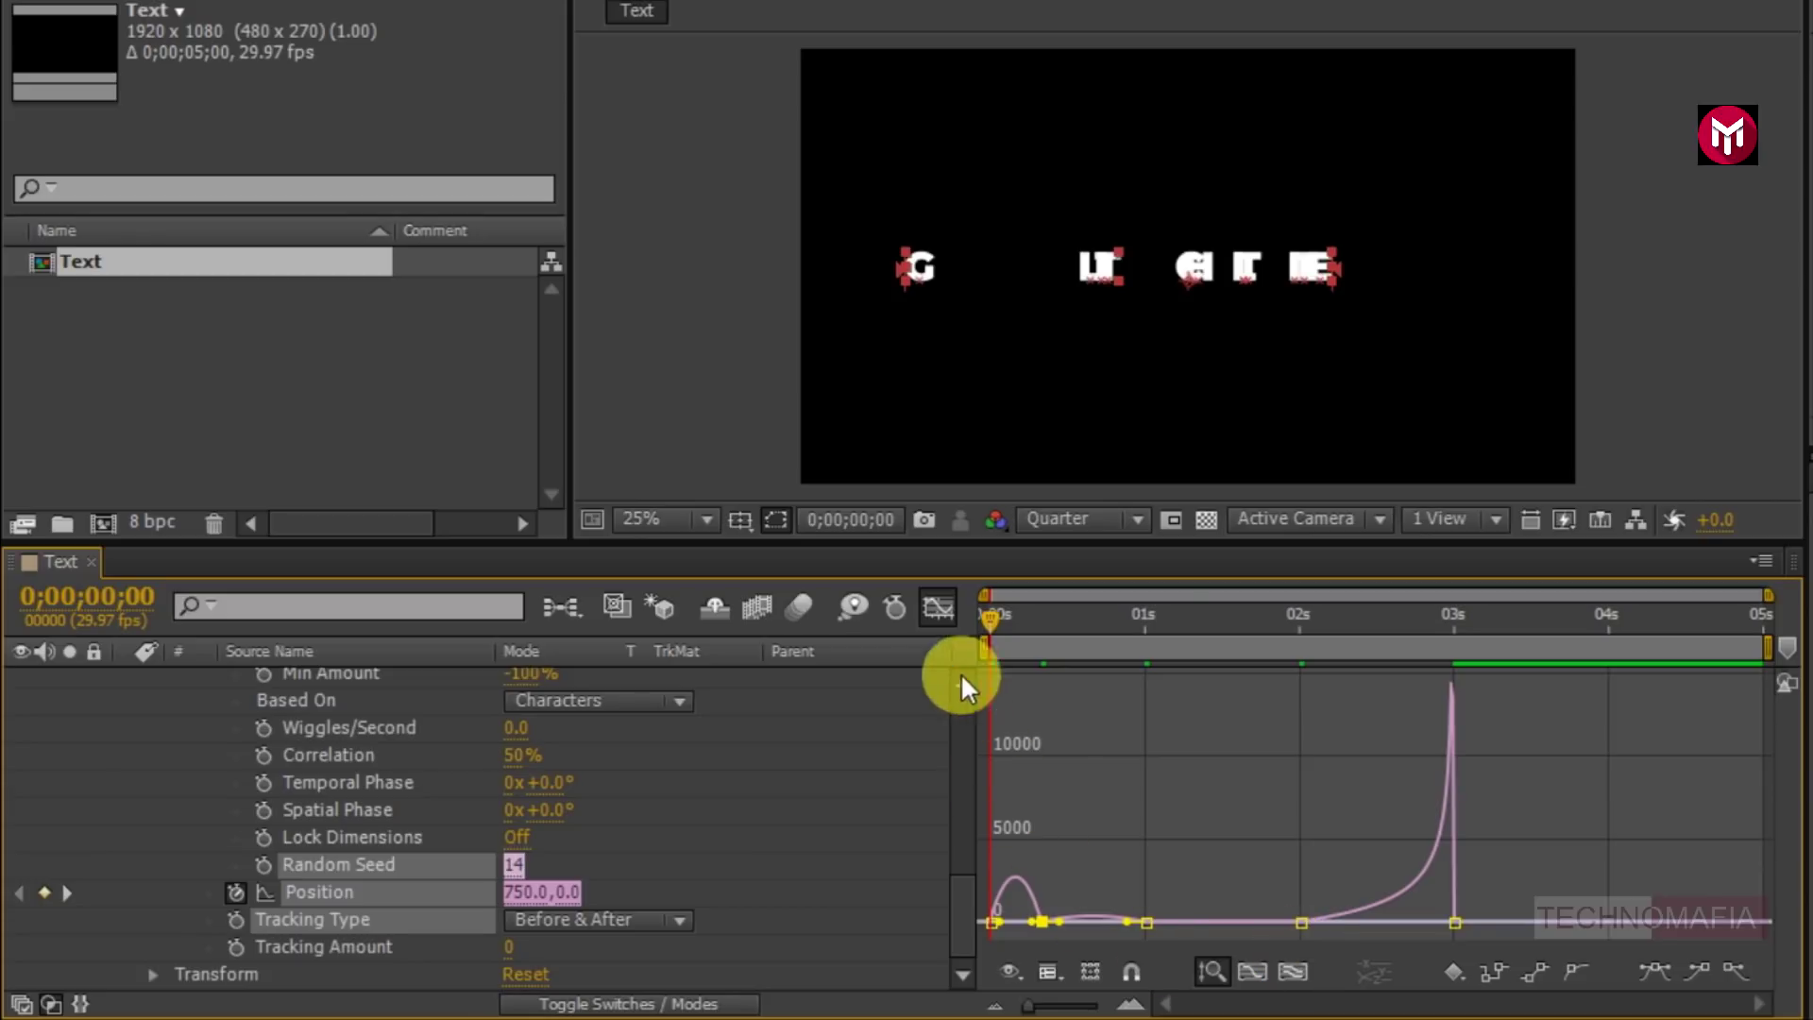
{"action": "left_click", "coordinate": [937, 606]}
{"action": "key", "text": "space"}
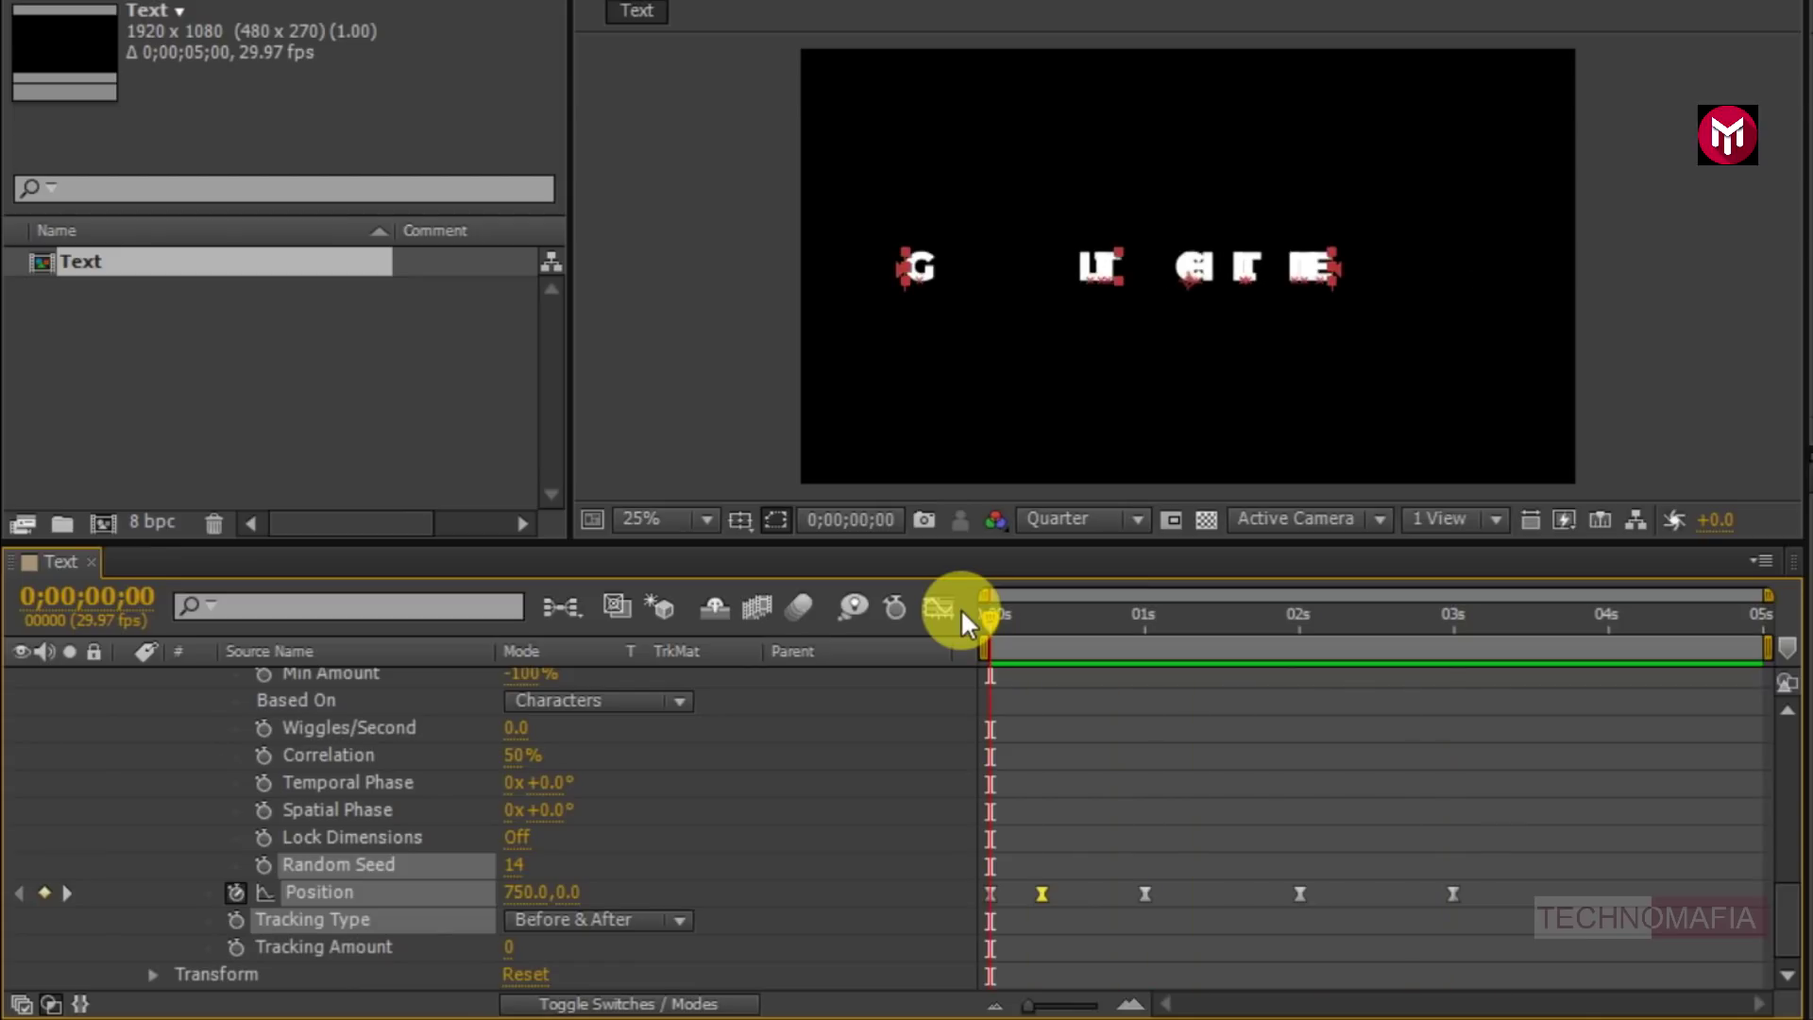
- Collapse Animator 1 and add a second text animator with Tracking to the Glitch title layer
{"action": "scroll", "coordinate": [835, 794], "scroll_direction": "up", "scroll_amount": 7}
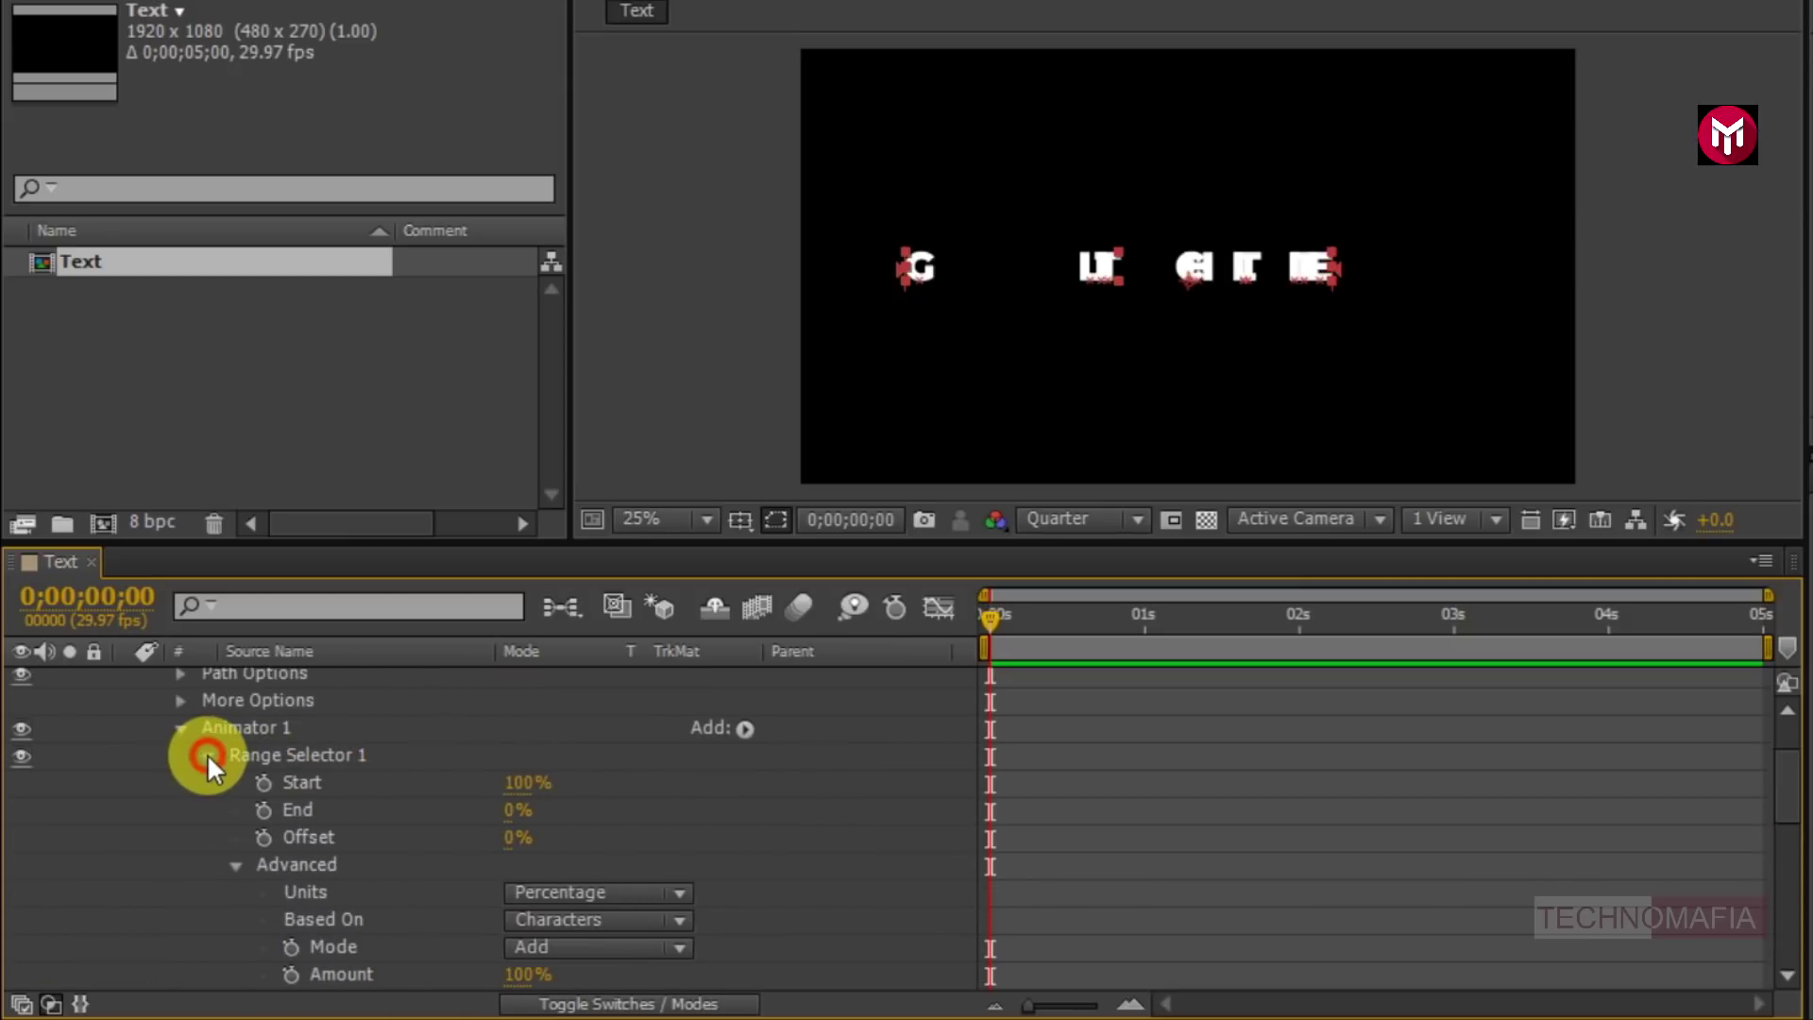
{"action": "left_click", "coordinate": [207, 753]}
{"action": "left_click", "coordinate": [177, 734]}
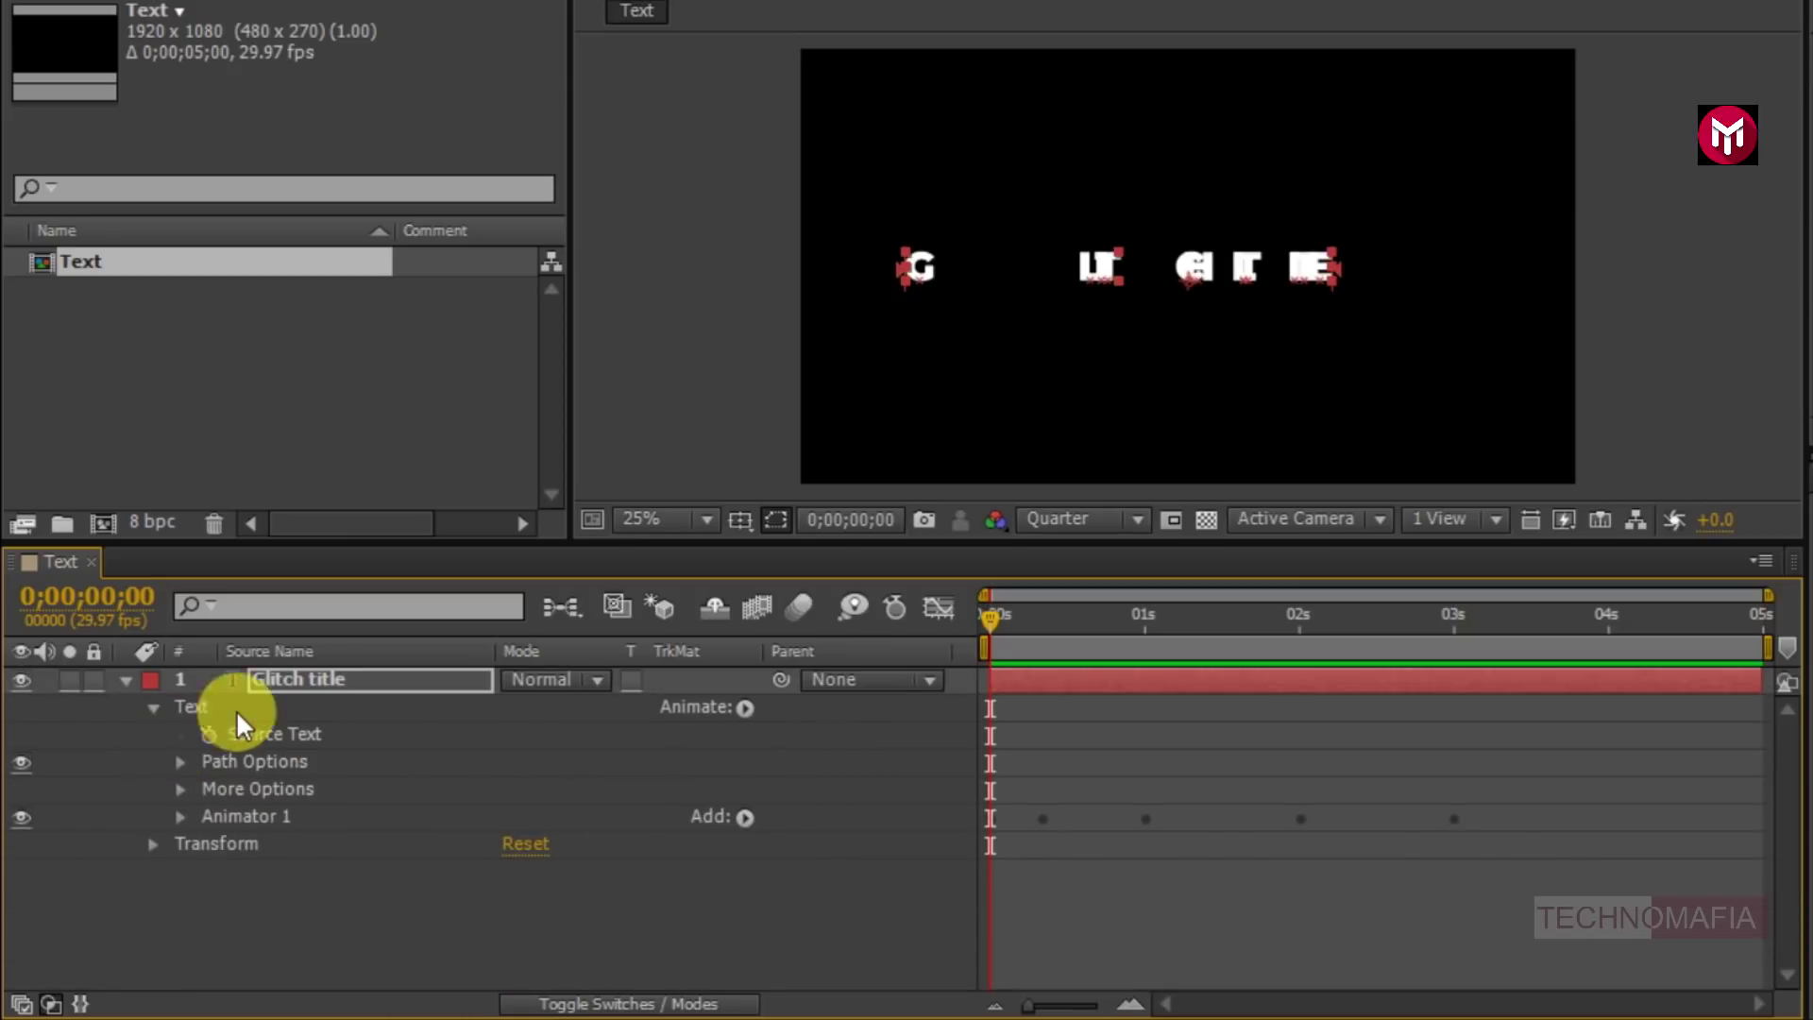
{"action": "left_click", "coordinate": [275, 678]}
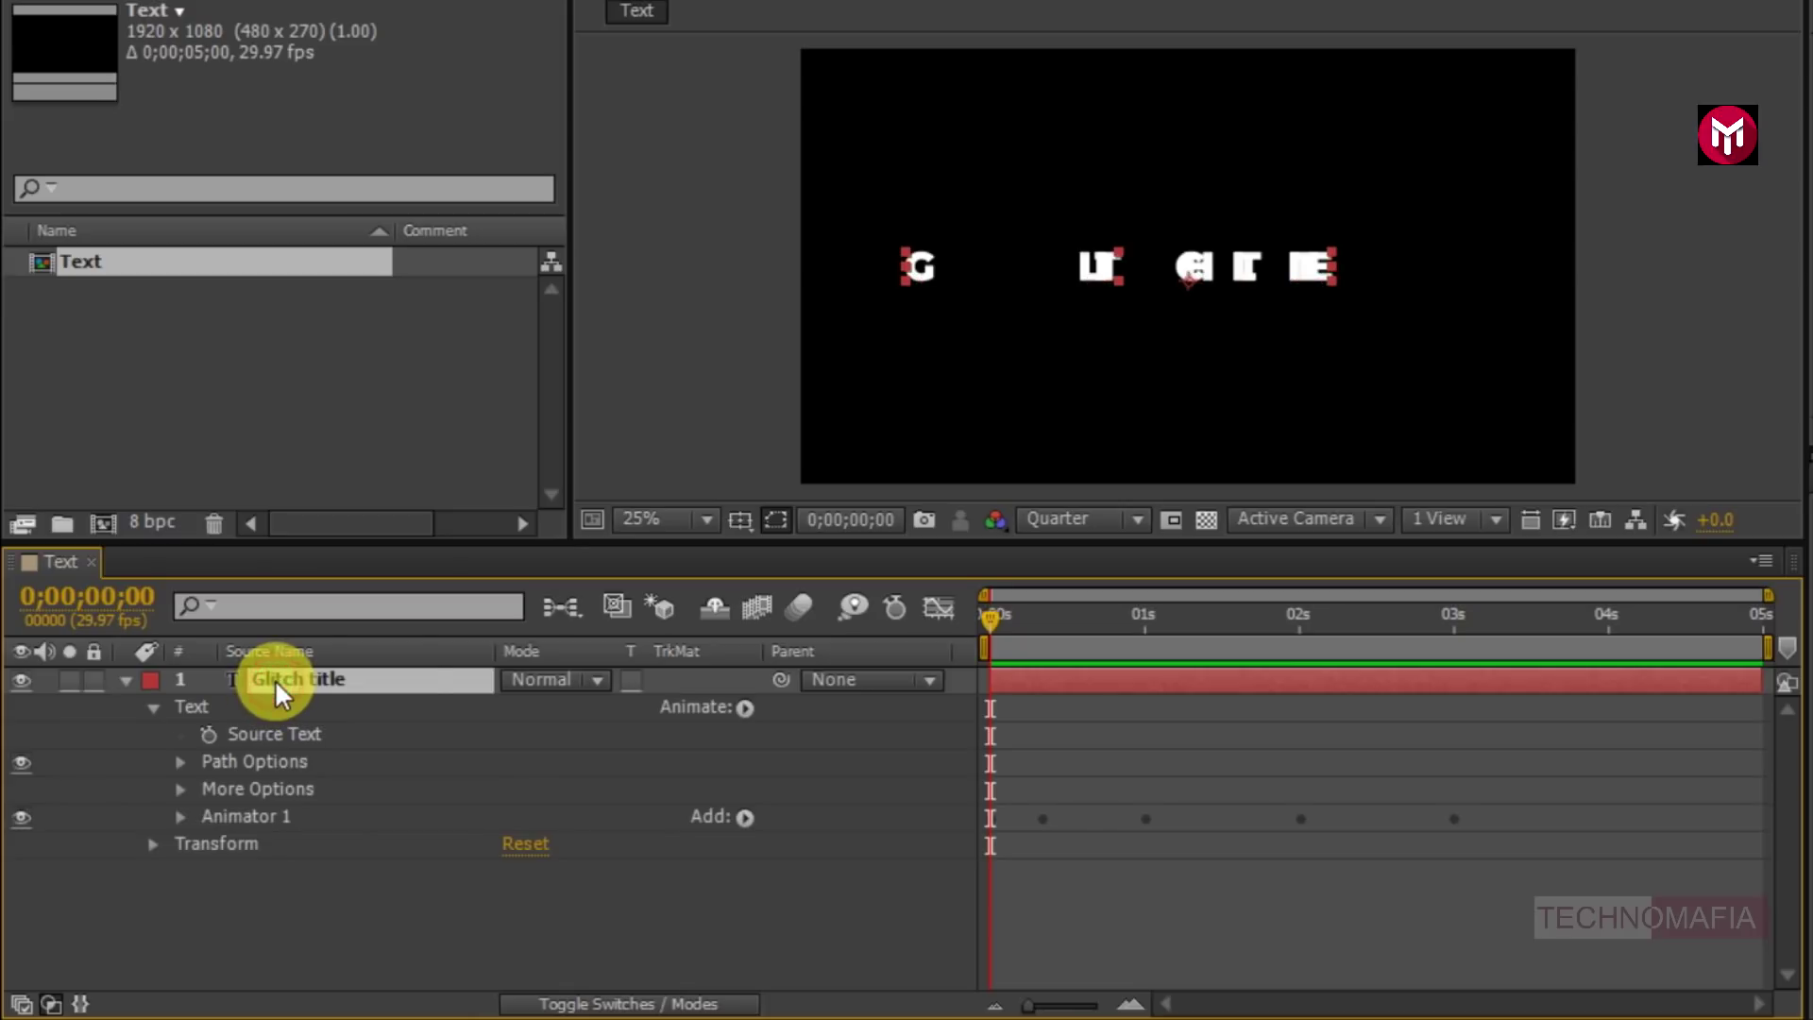
{"action": "left_click", "coordinate": [746, 709]}
{"action": "left_click", "coordinate": [822, 484]}
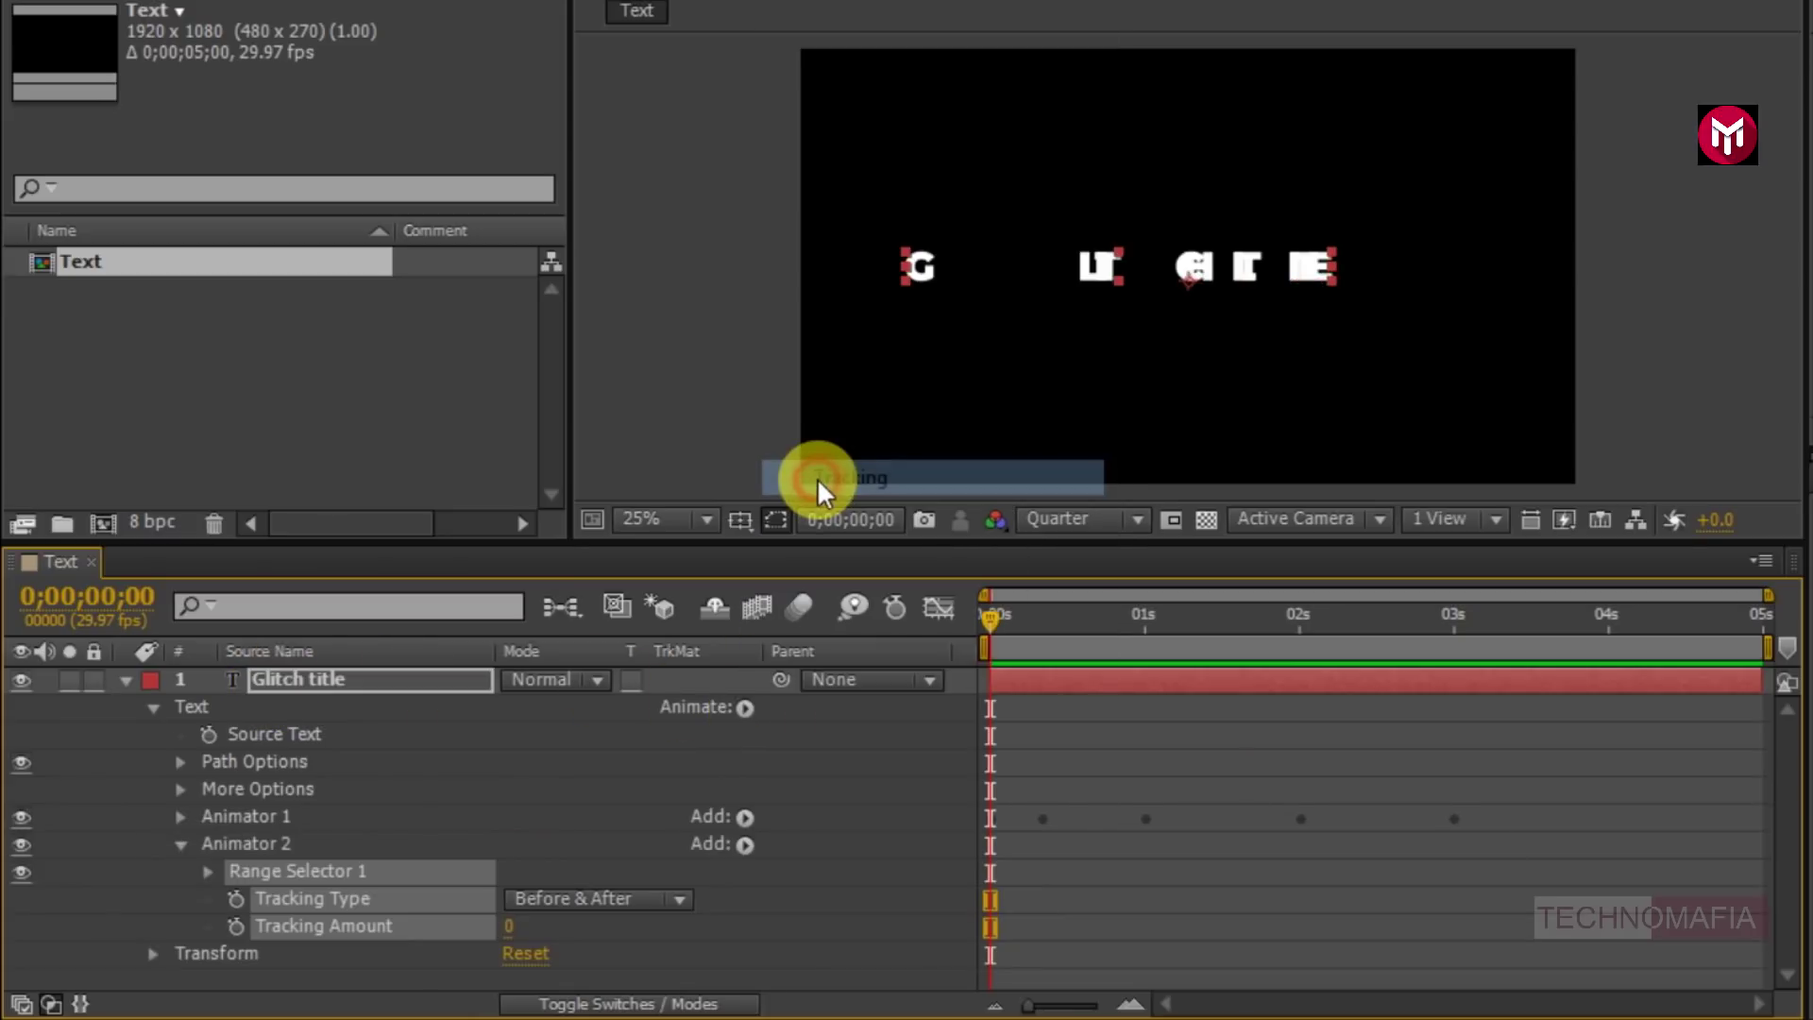
- Set Animator 2's Range Selector 1 to a Start of 100% and an End of 0%
{"action": "left_click", "coordinate": [203, 883]}
{"action": "left_click", "coordinate": [206, 873]}
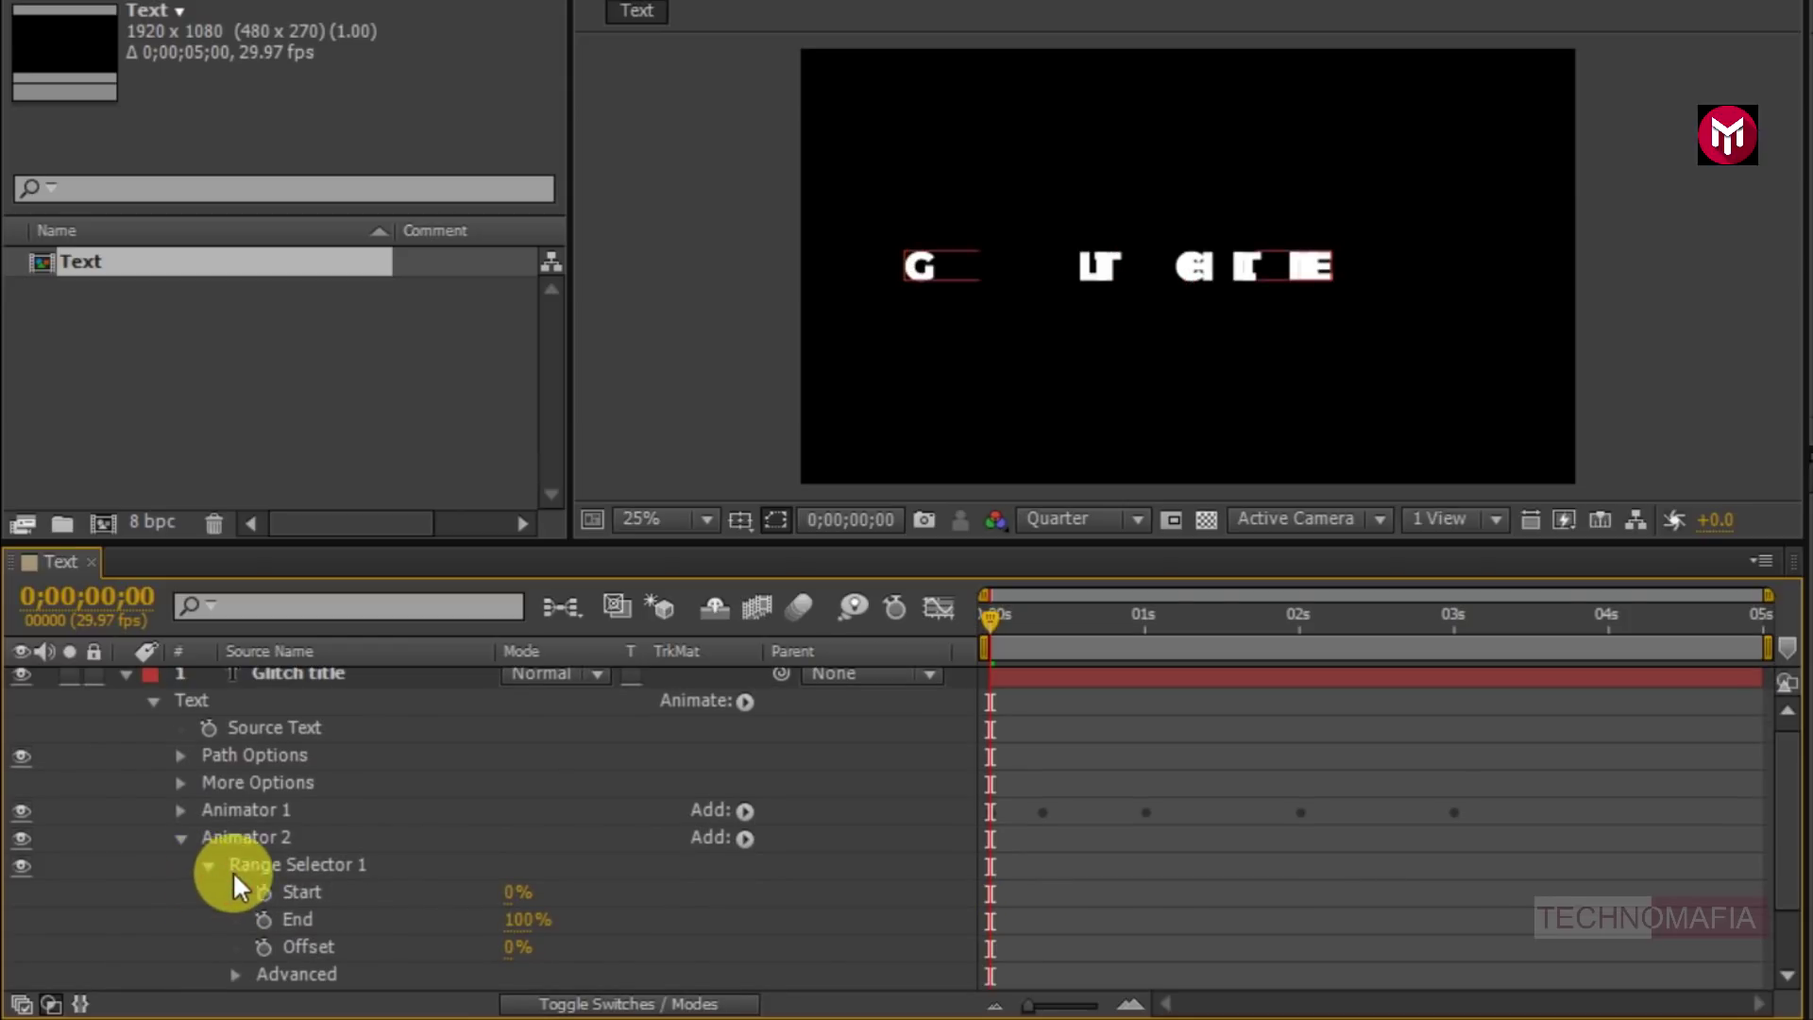
{"action": "left_click", "coordinate": [510, 893]}
{"action": "type", "text": "100"}
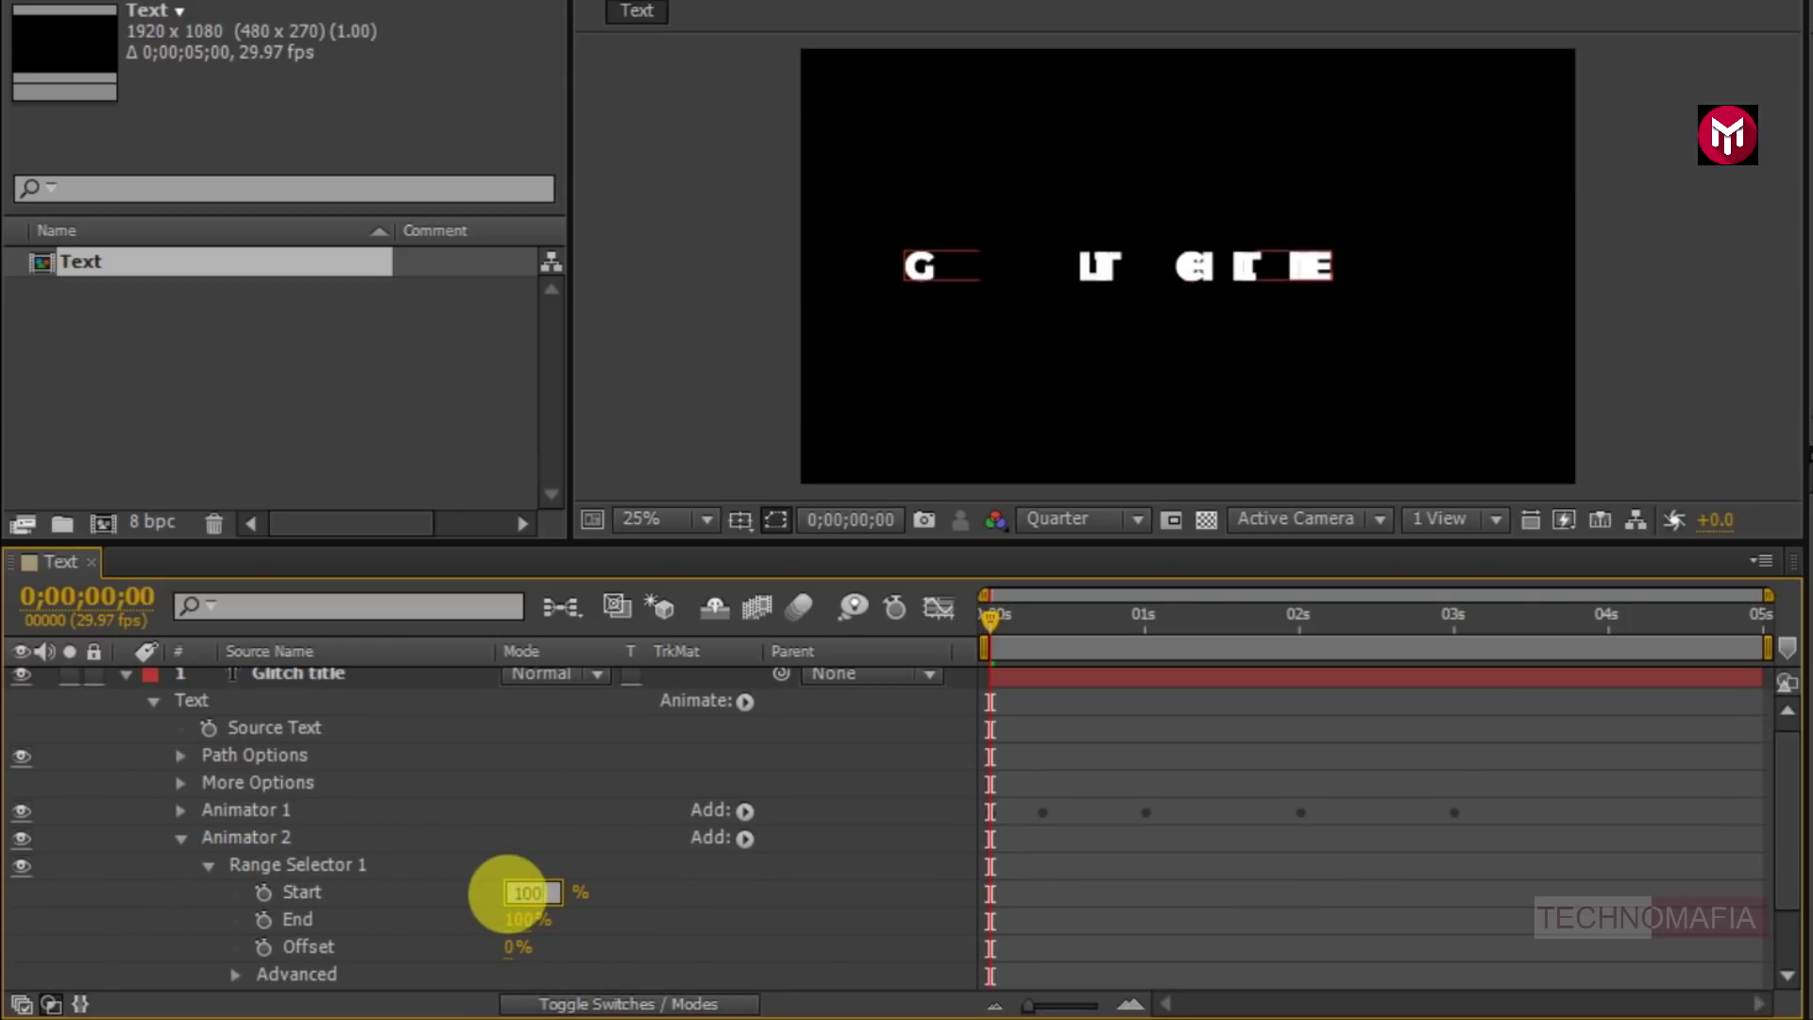
{"action": "key", "text": "Return"}
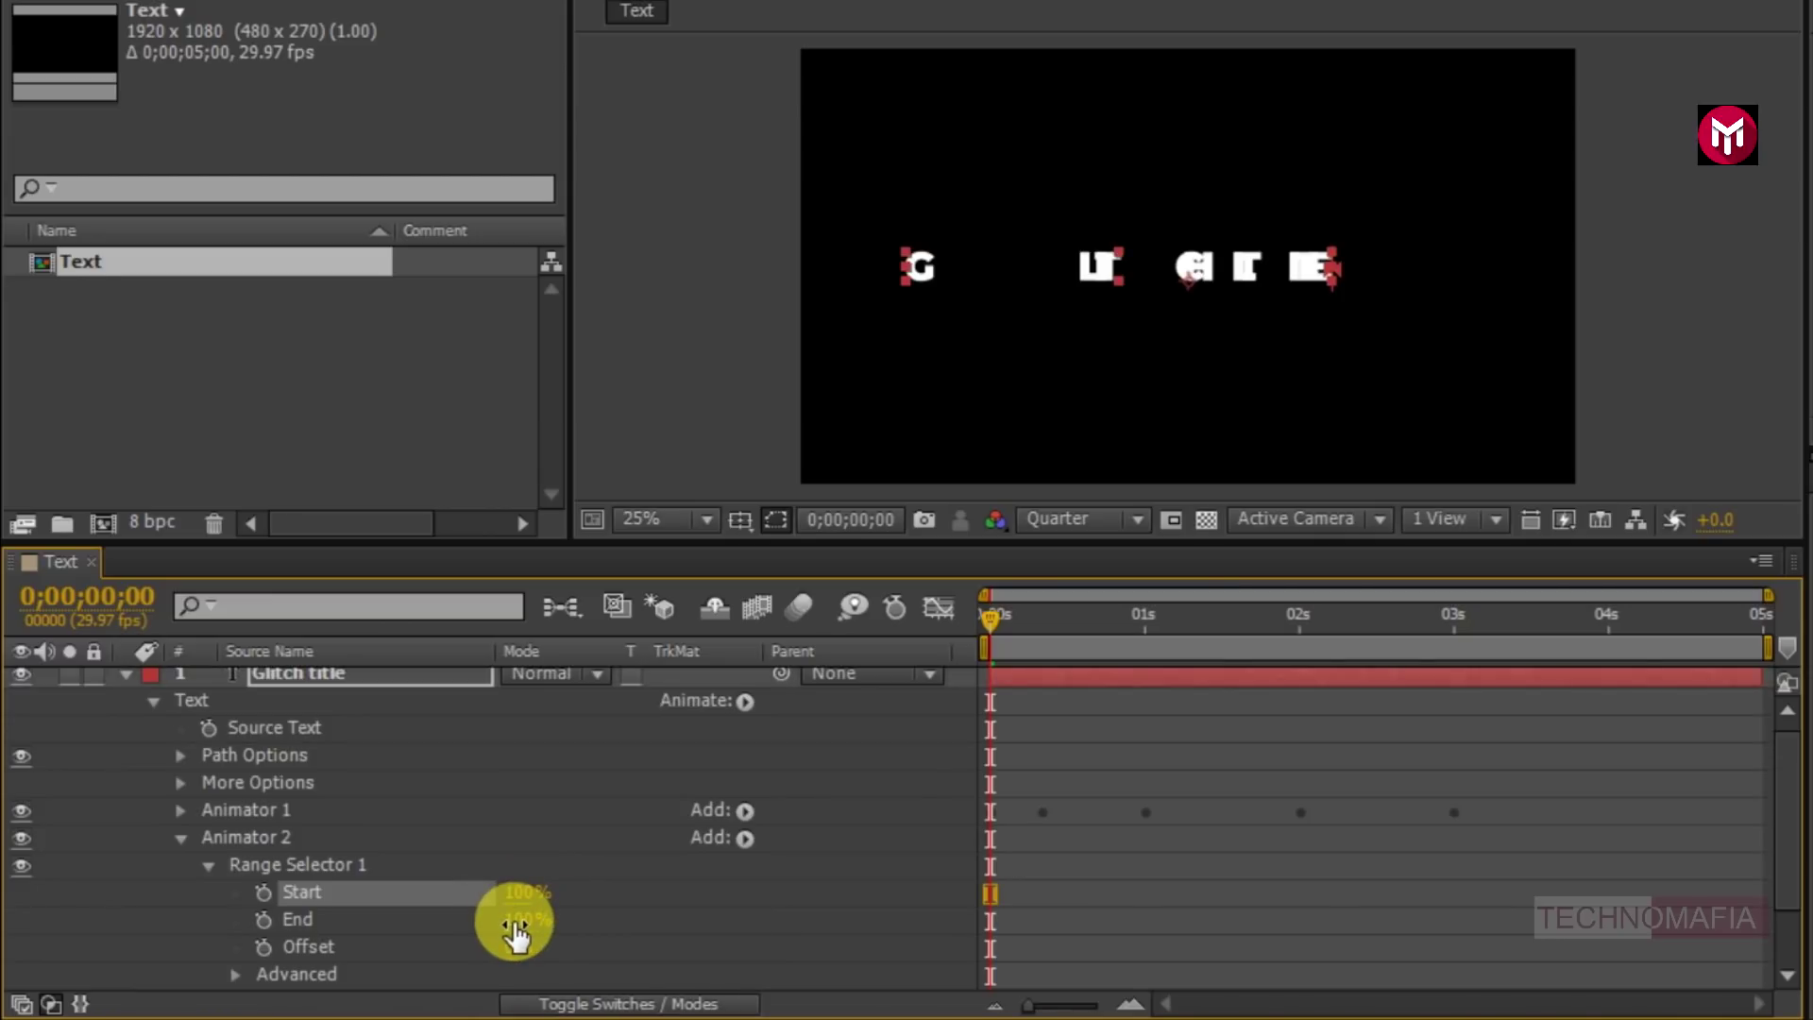
{"action": "left_click", "coordinate": [515, 924]}
{"action": "type", "text": "0"}
{"action": "key", "text": "Return"}
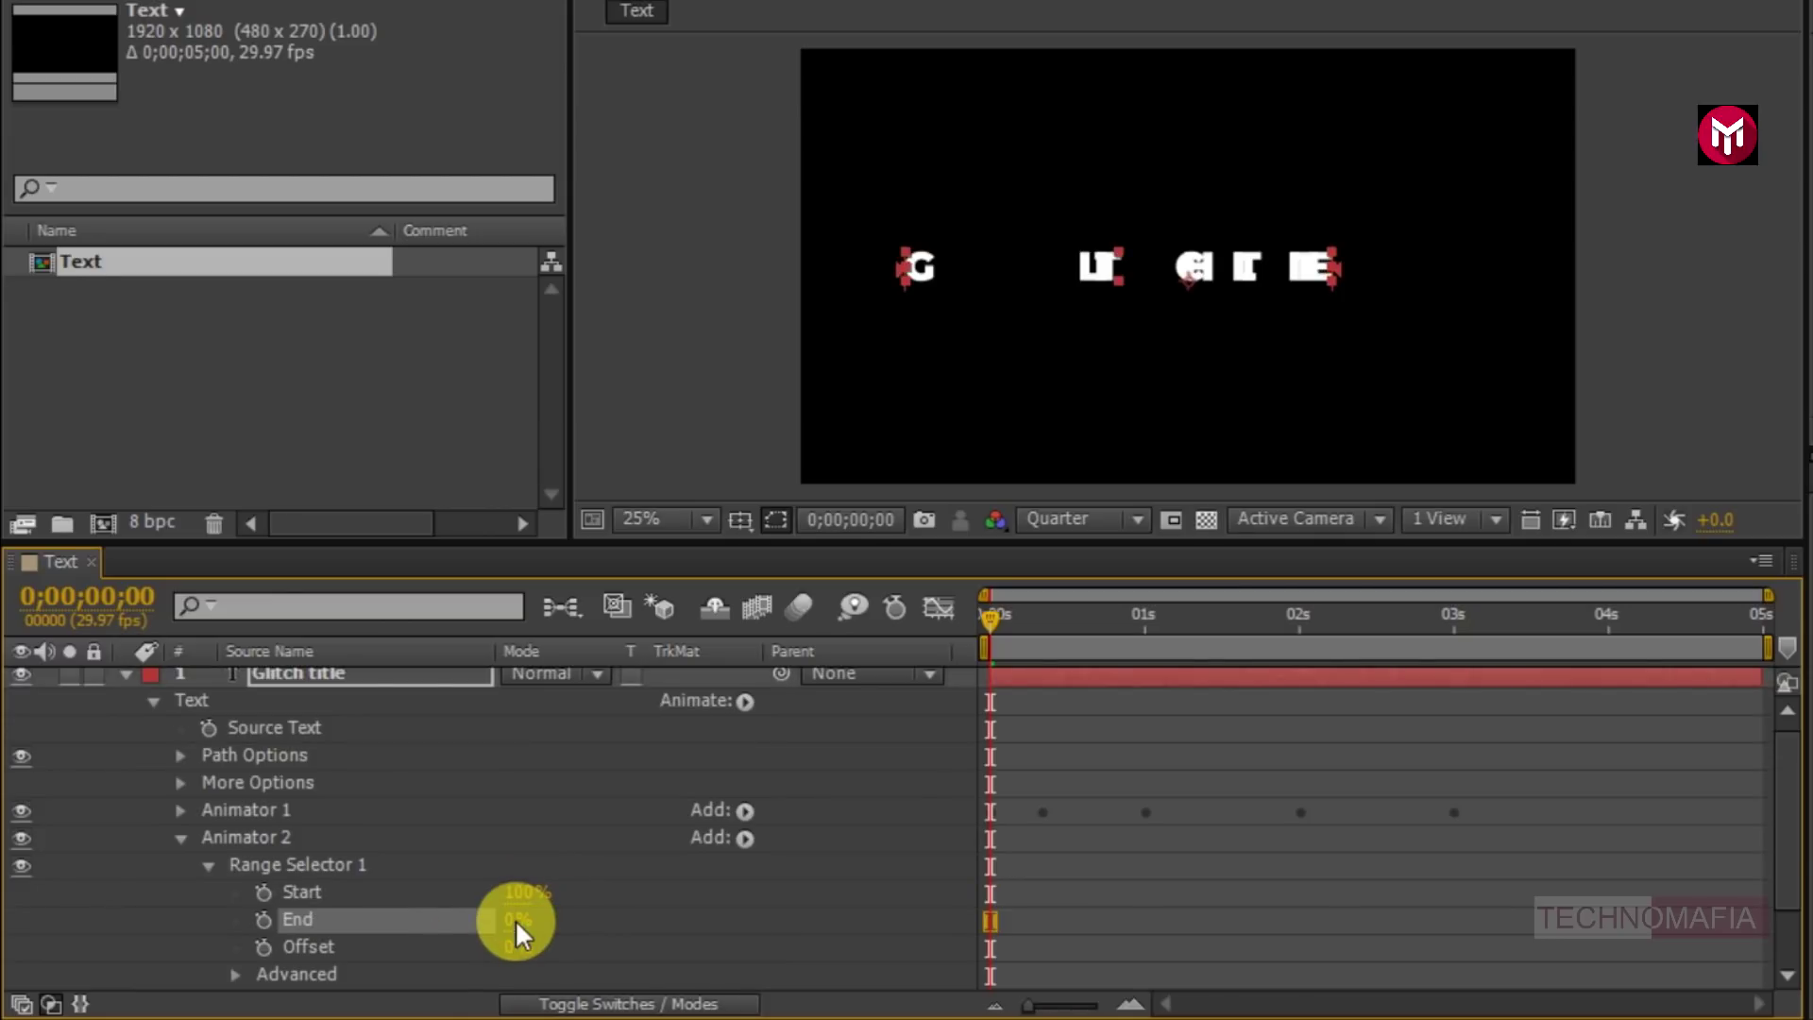
- Start keyframing Animator 2's Tracking Amount at 0;00;00;00 with a value of 40
{"action": "scroll", "coordinate": [514, 920], "scroll_direction": "down", "scroll_amount": 1}
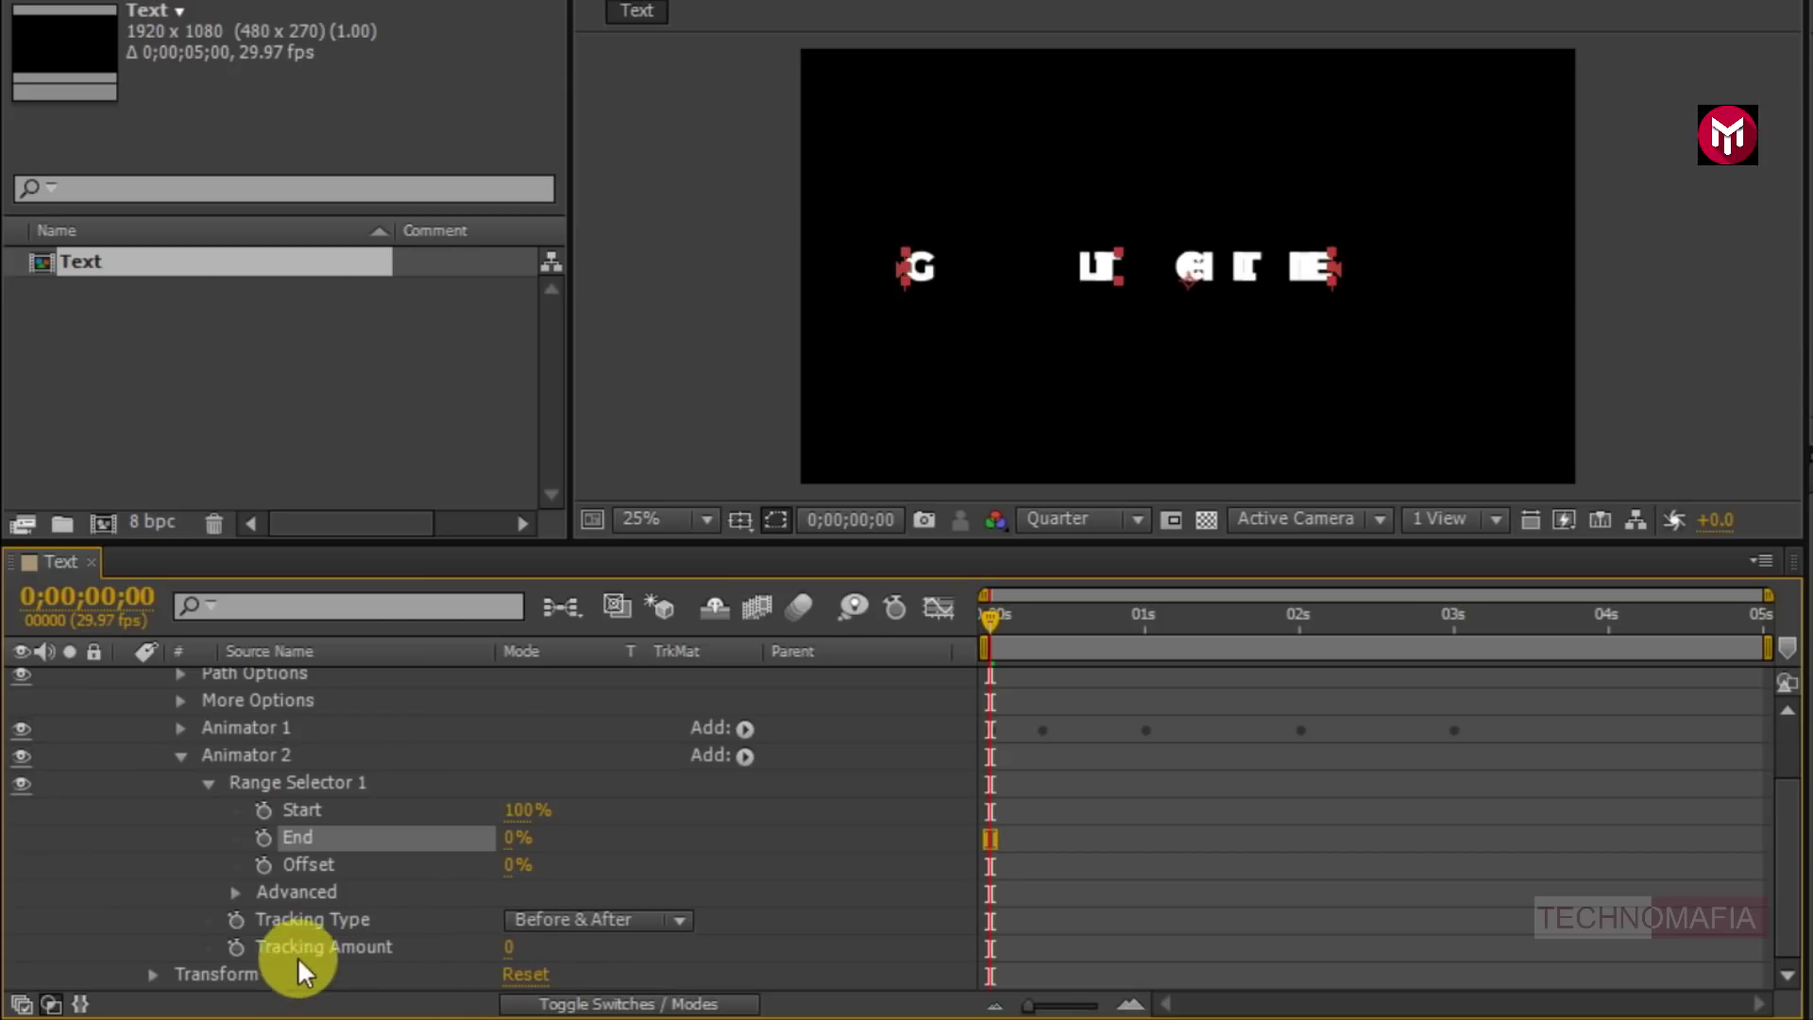
{"action": "left_click", "coordinate": [238, 946]}
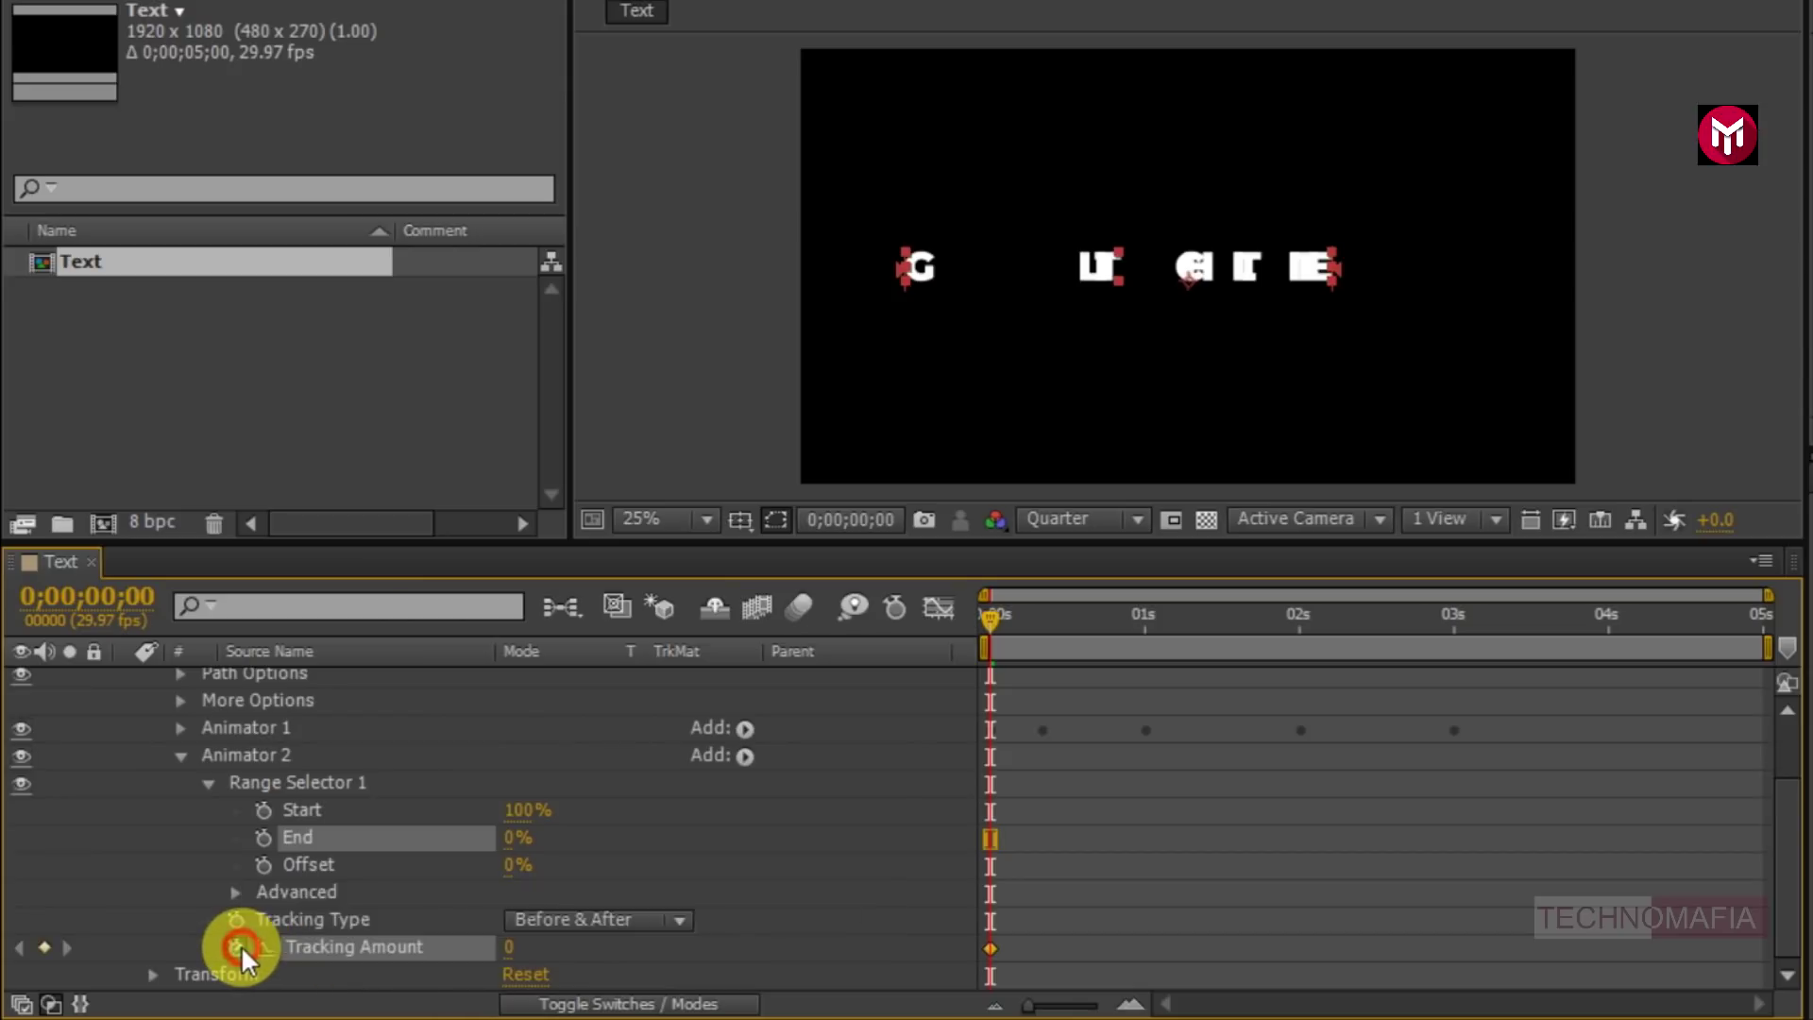
{"action": "left_click", "coordinate": [506, 948]}
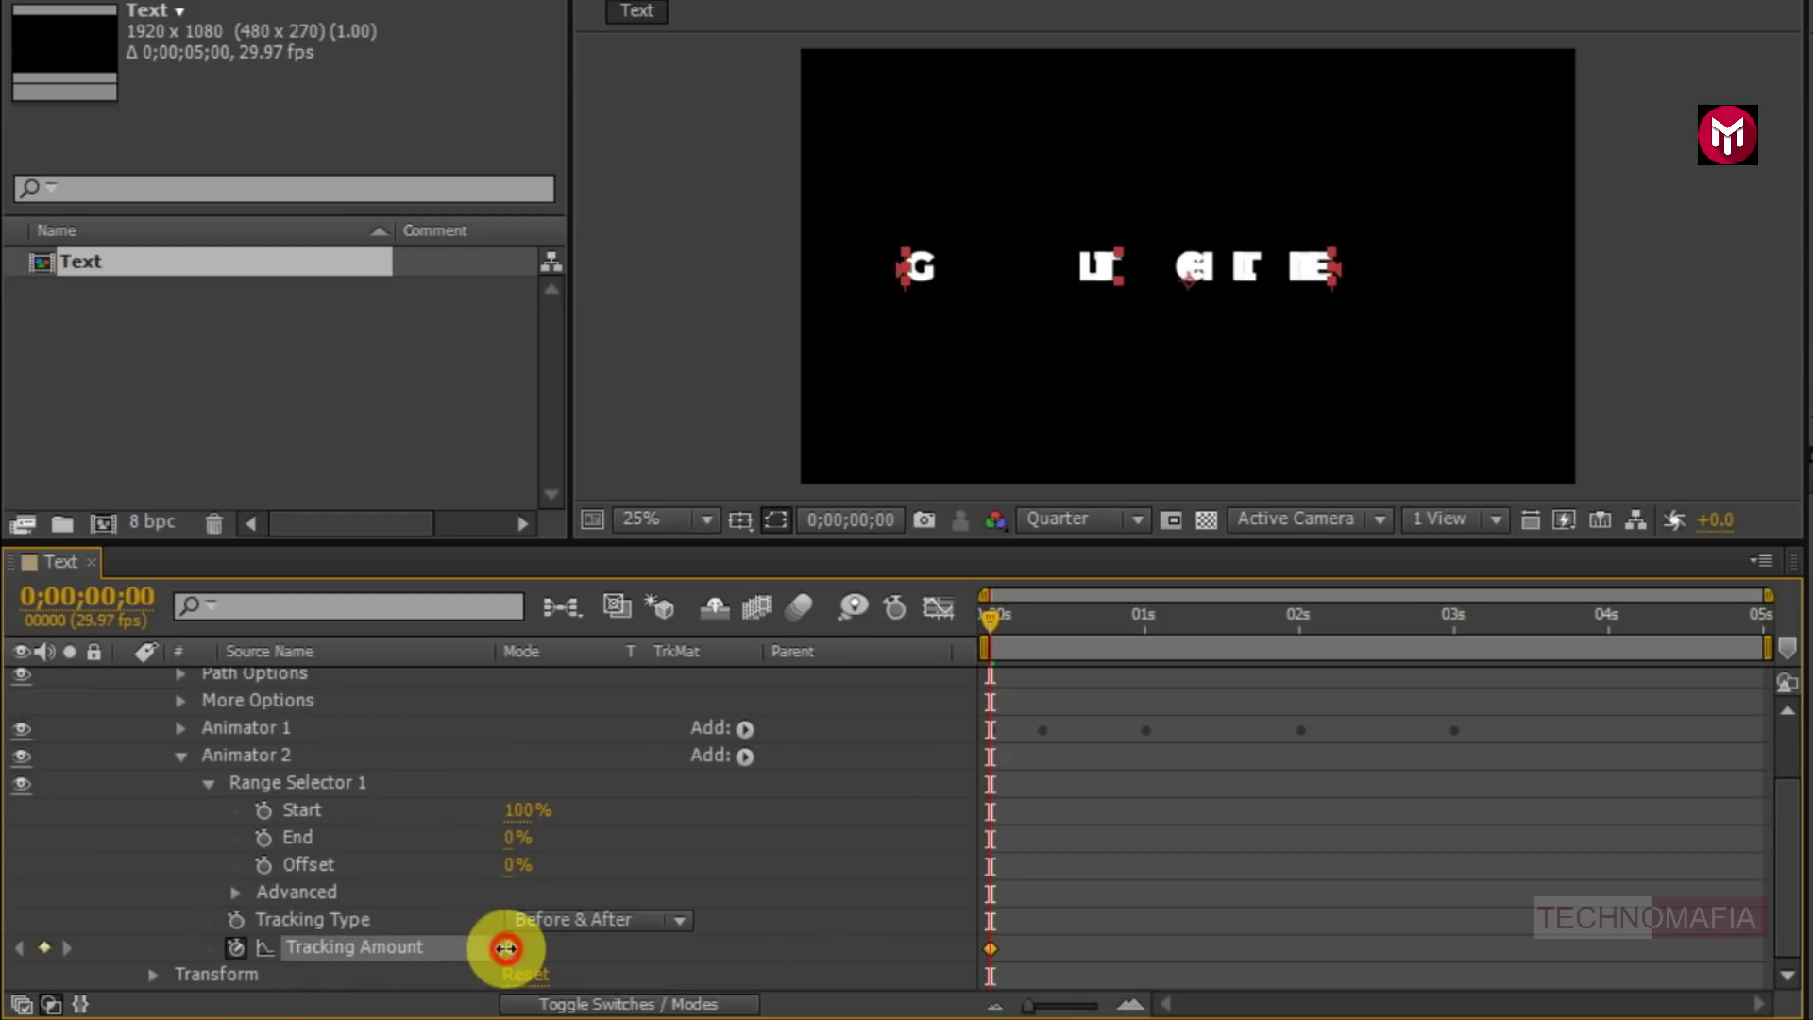
{"action": "type", "text": "40"}
{"action": "key", "text": "Return"}
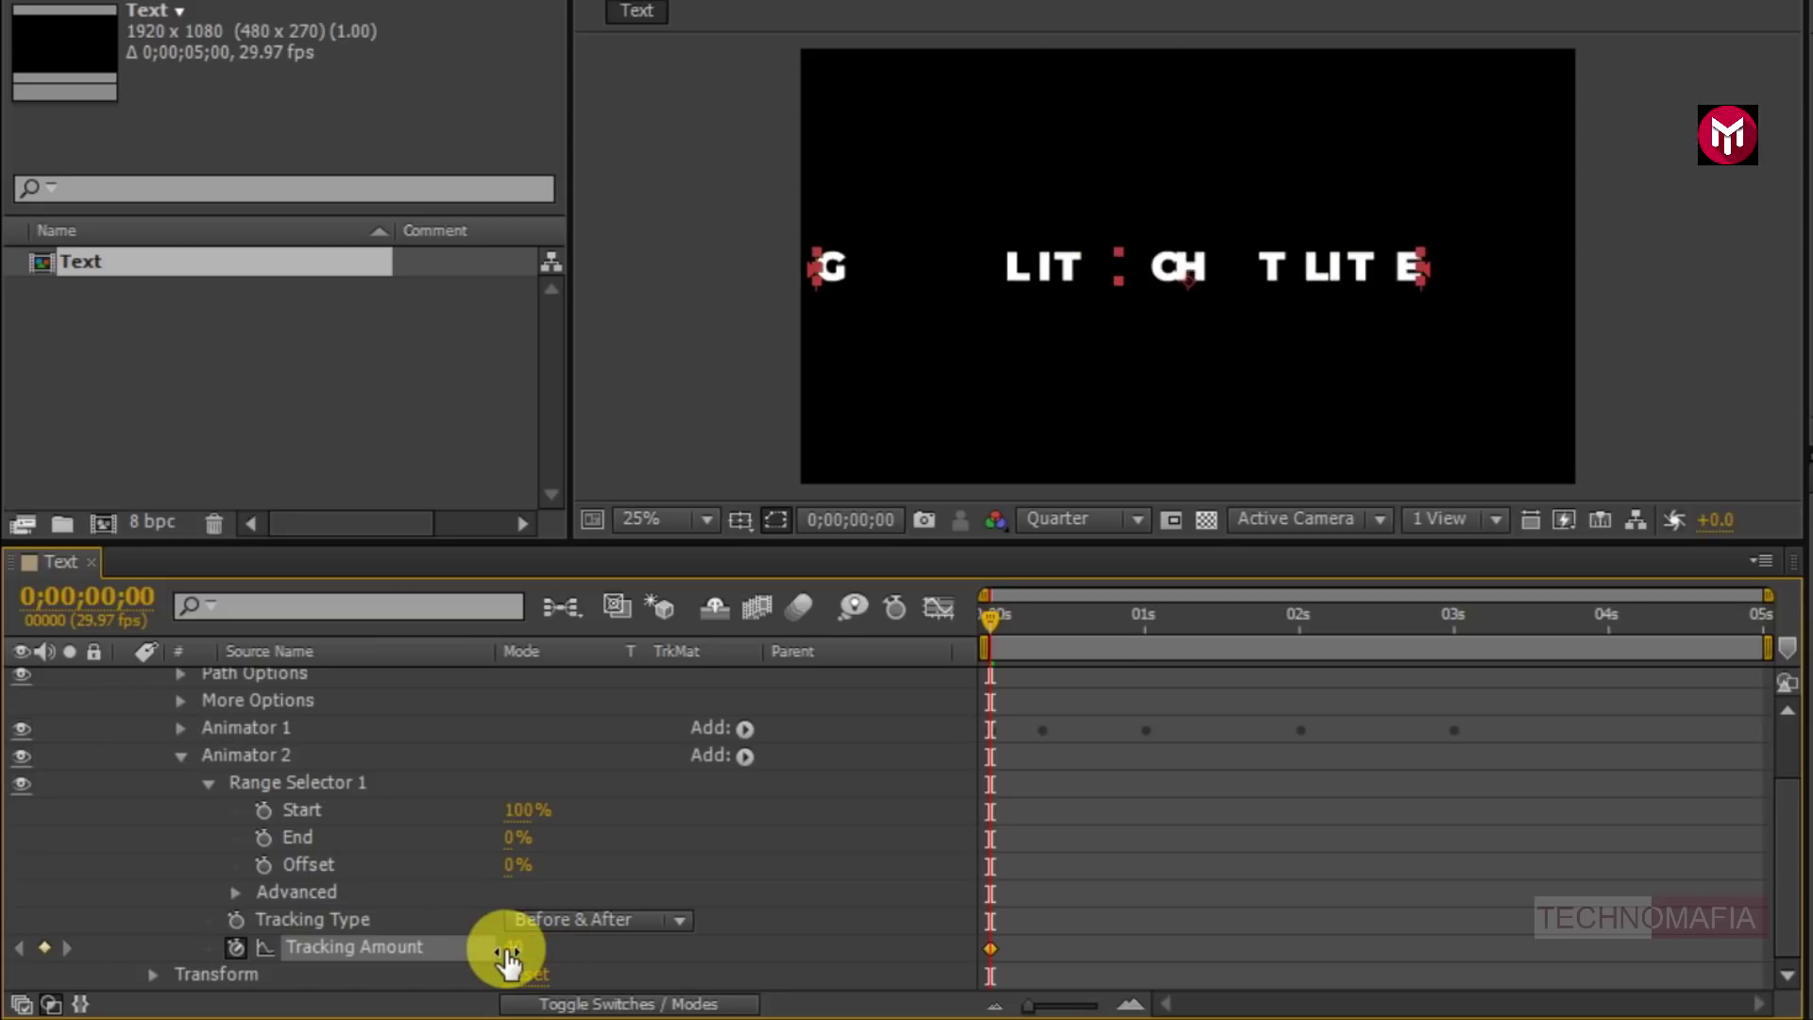
- Add a Tracking Amount keyframe at 0;00;00;25 with a value of 0
{"action": "left_click", "coordinate": [1087, 618]}
{"action": "left_click_drag", "start_coordinate": [1086, 614], "coordinate": [1119, 603]}
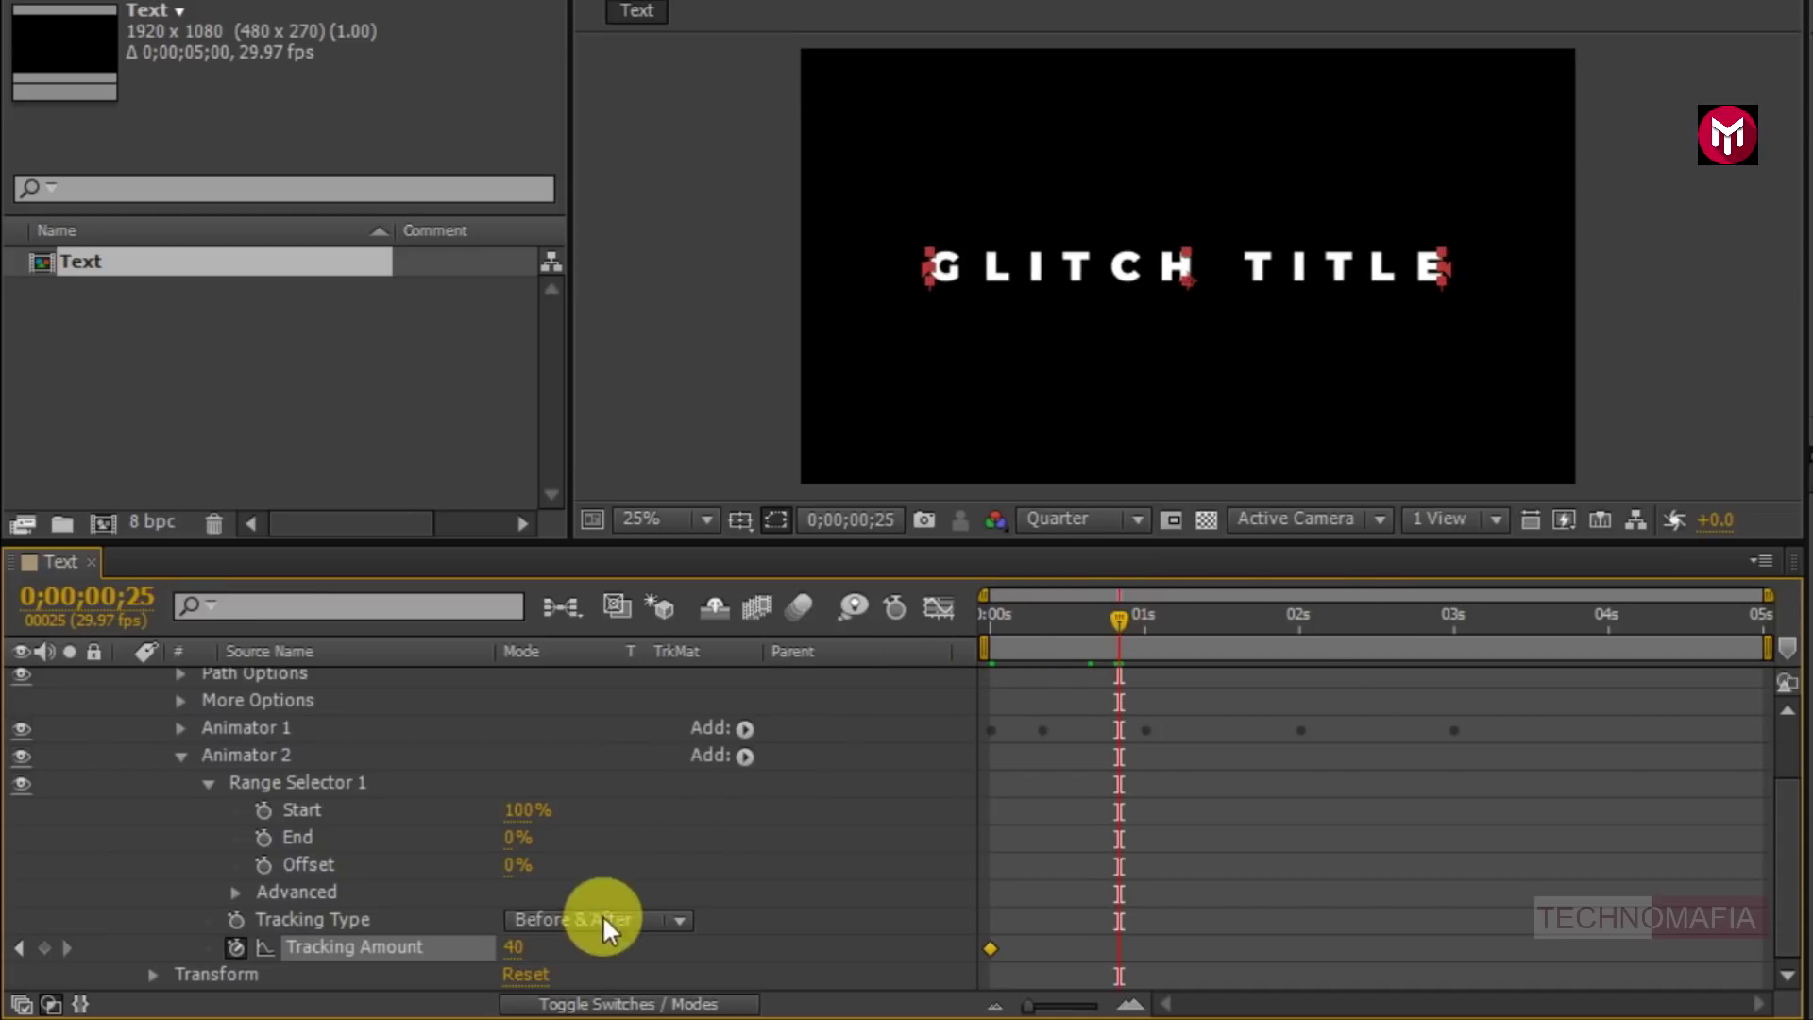
{"action": "left_click_drag", "start_coordinate": [515, 953], "coordinate": [515, 952]}
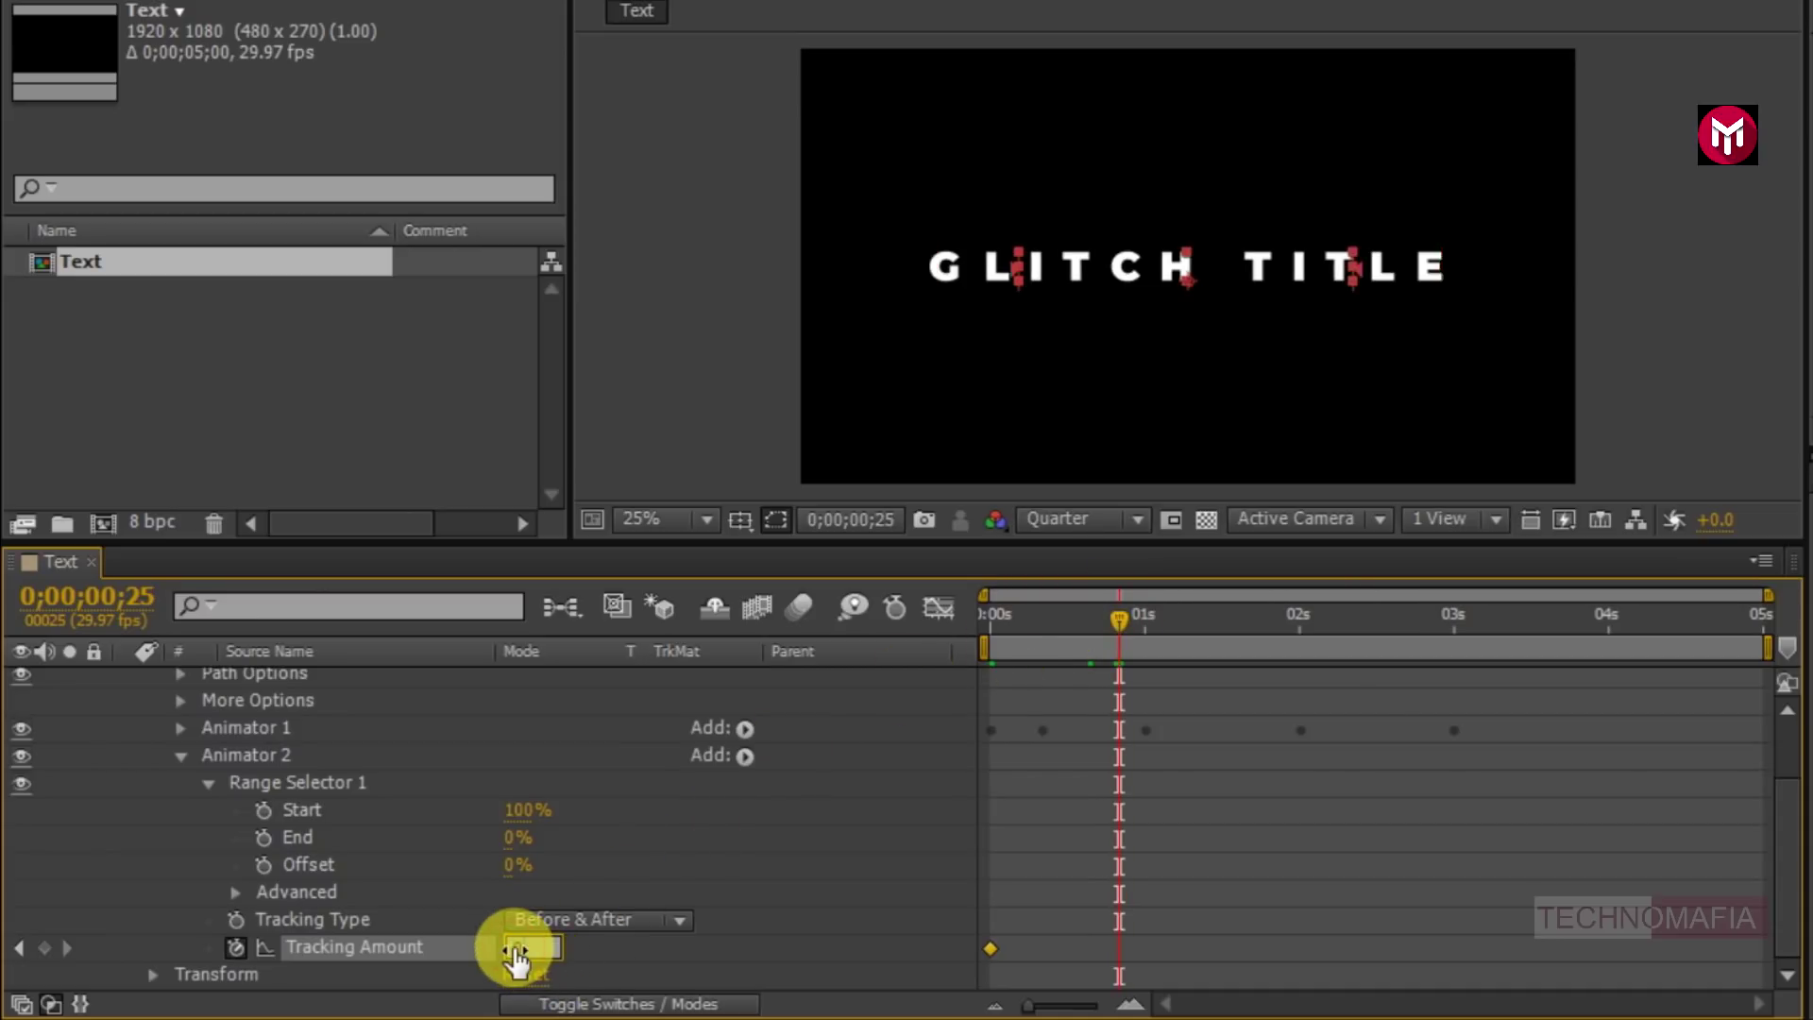
- Apply Easy Ease to both Tracking Amount keyframes
{"action": "left_click_drag", "start_coordinate": [1132, 939], "coordinate": [975, 954]}
{"action": "right_click", "coordinate": [984, 950]}
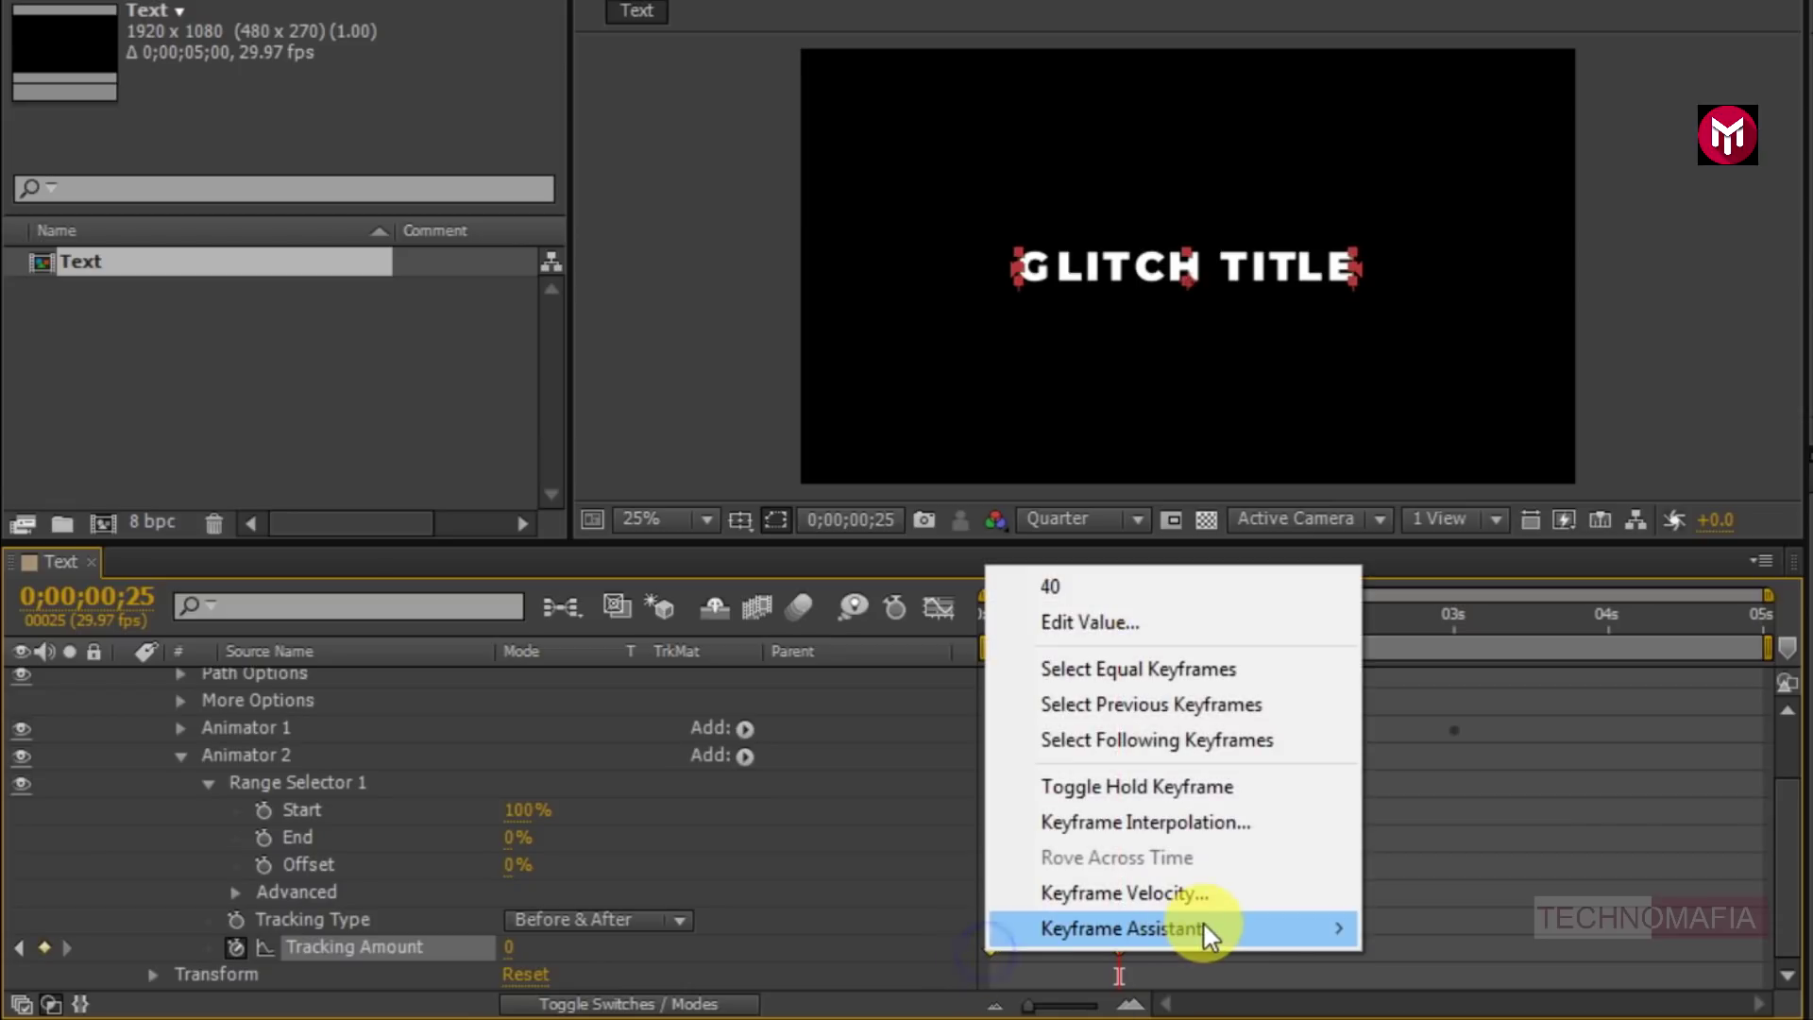
{"action": "mouse_move", "coordinate": [1245, 926]}
{"action": "left_click", "coordinate": [1466, 716]}
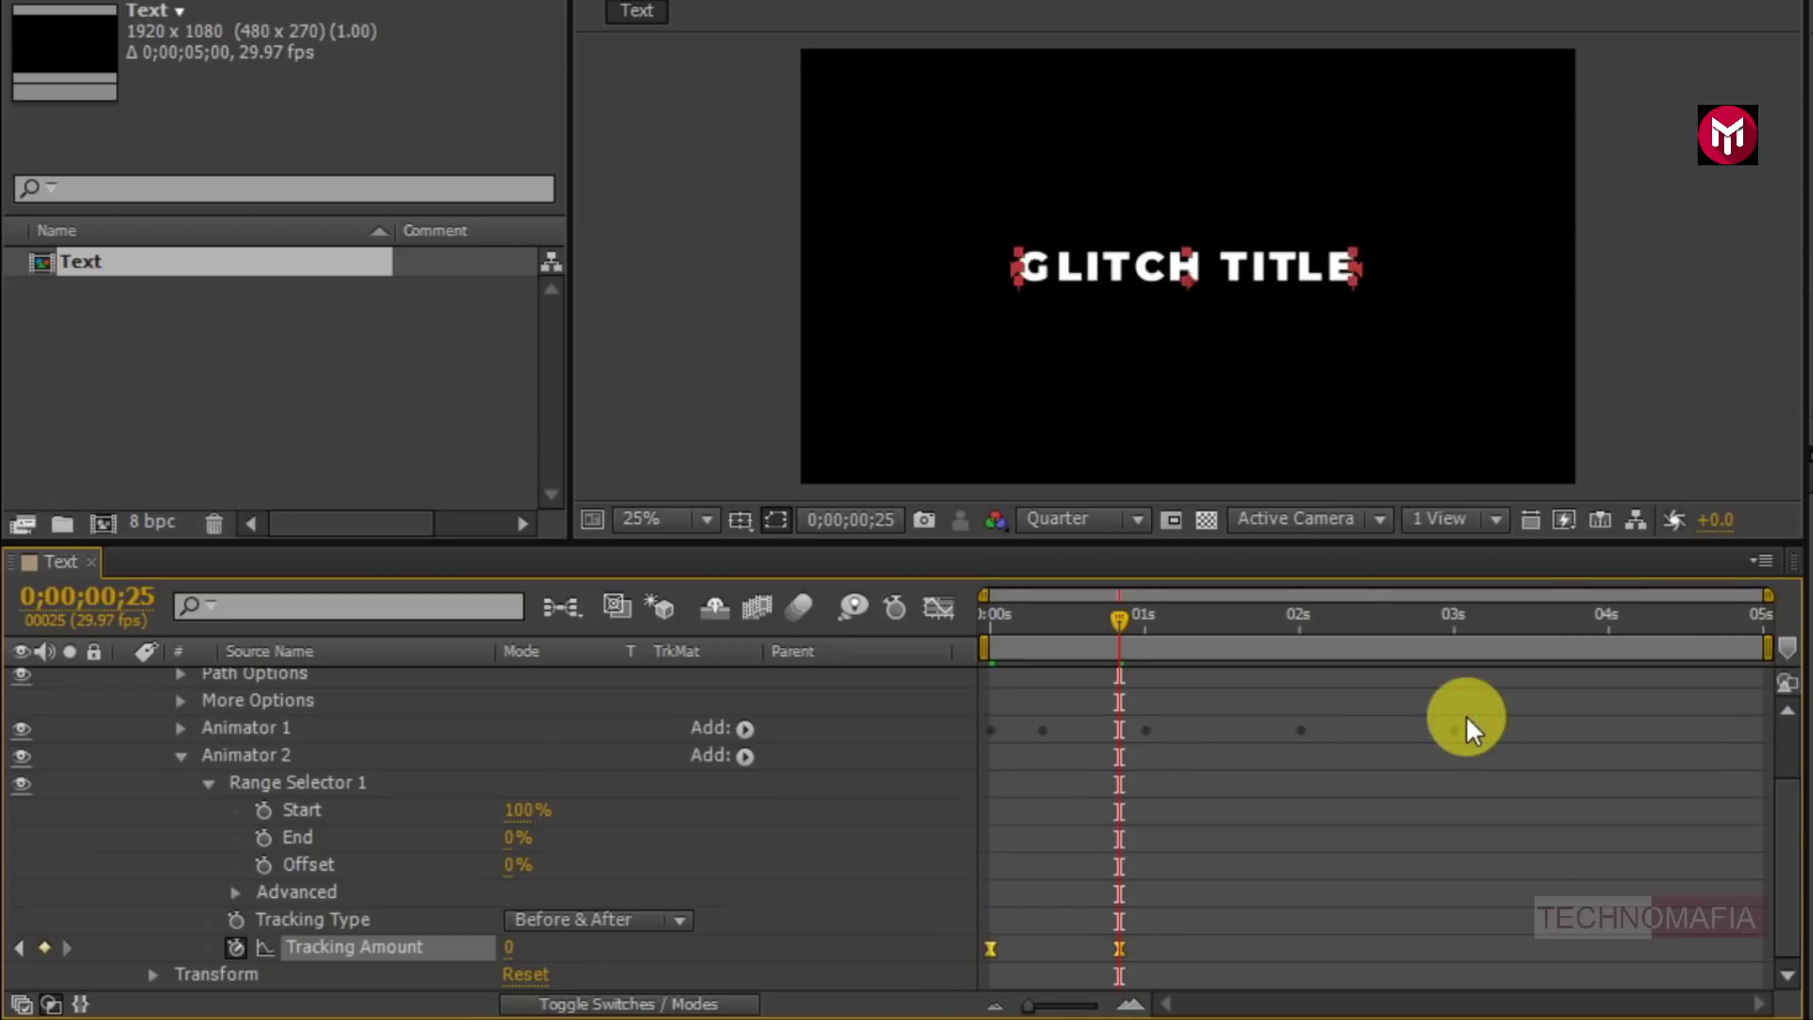
- Extend the end keyframe's ease influence in the Tracking Amount speed graph so the speed peaks early, and collapse the text layer
{"action": "left_click", "coordinate": [939, 608]}
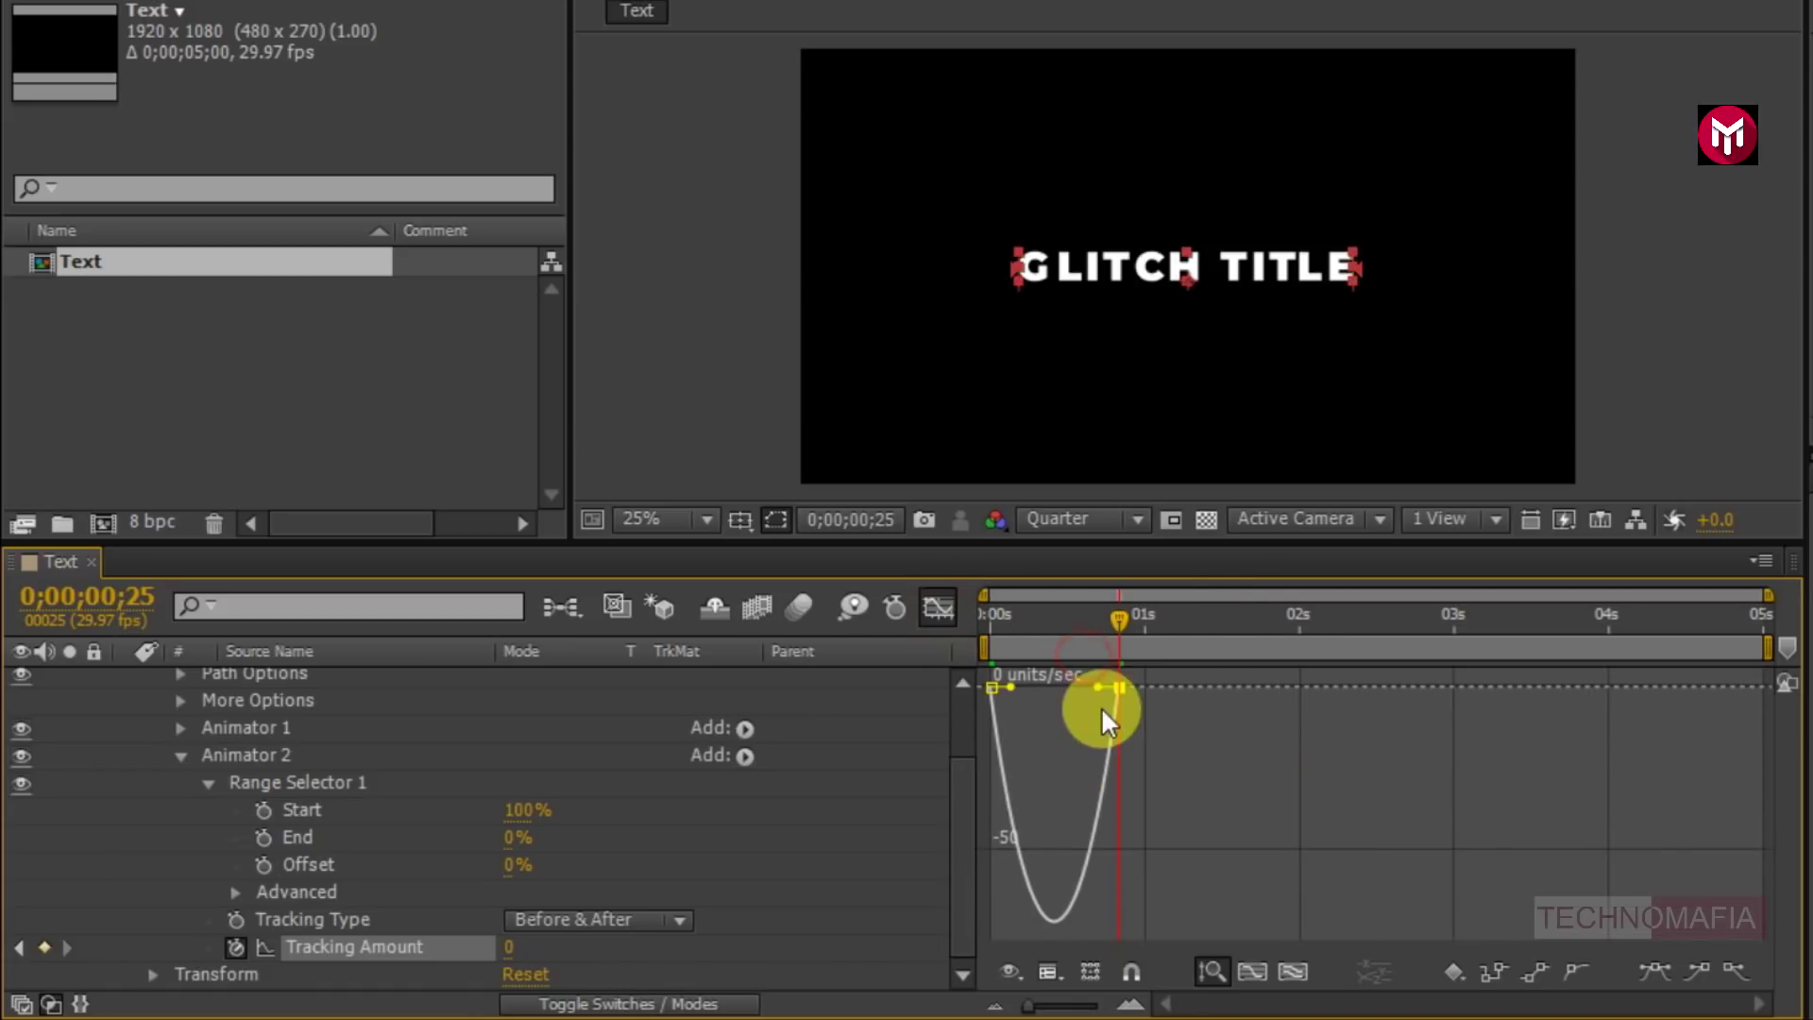
{"action": "left_click_drag", "start_coordinate": [1096, 682], "coordinate": [1058, 676]}
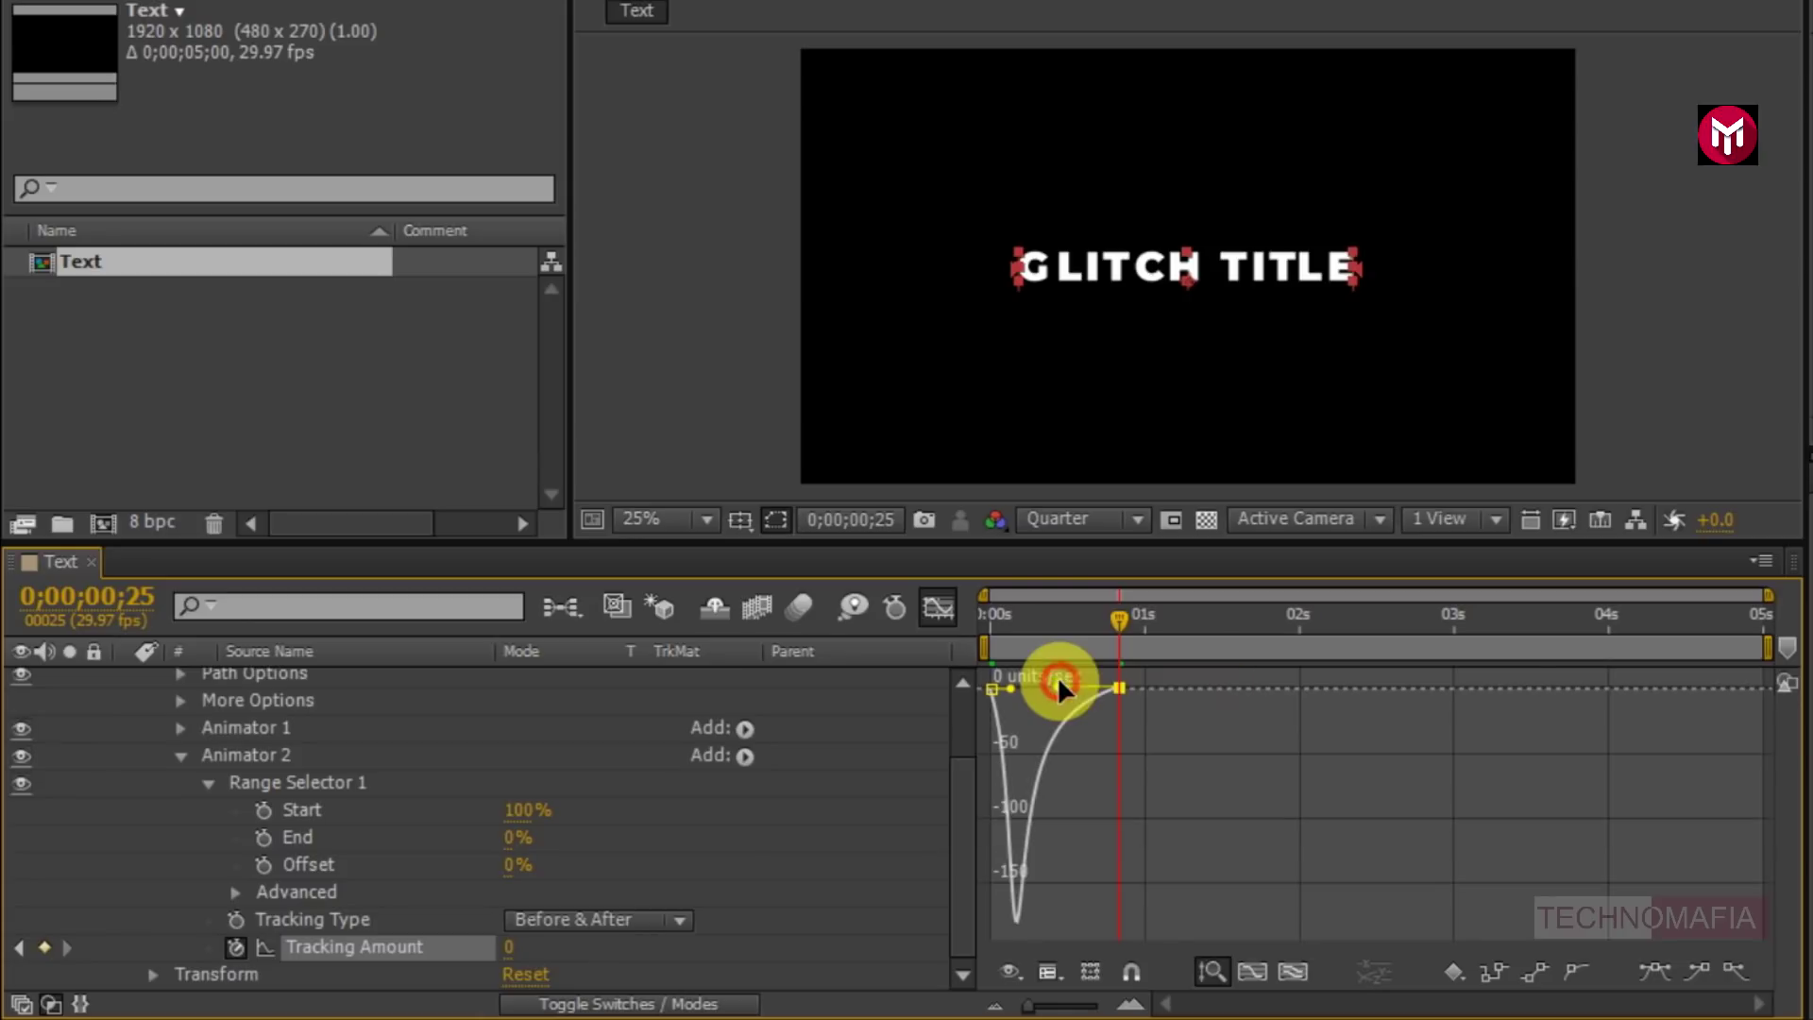
{"action": "left_click", "coordinate": [939, 608]}
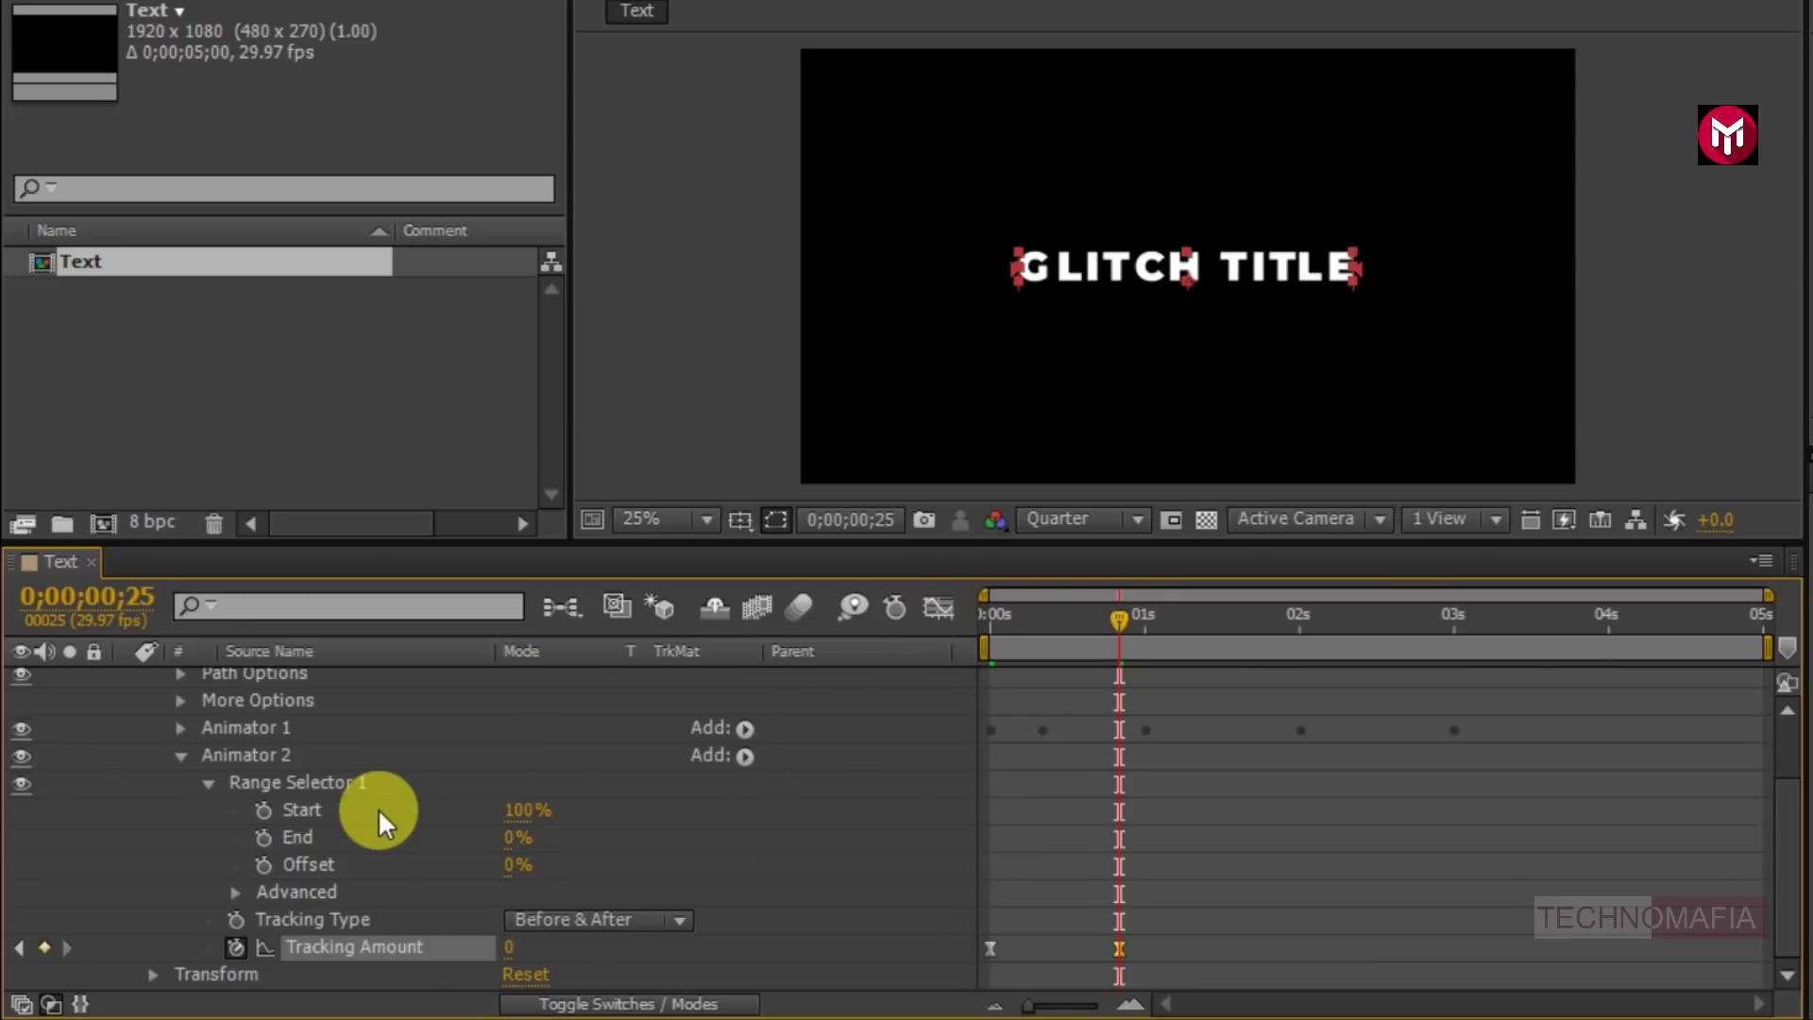
{"action": "scroll", "coordinate": [378, 807], "scroll_direction": "up", "scroll_amount": 2}
{"action": "left_click", "coordinate": [127, 681]}
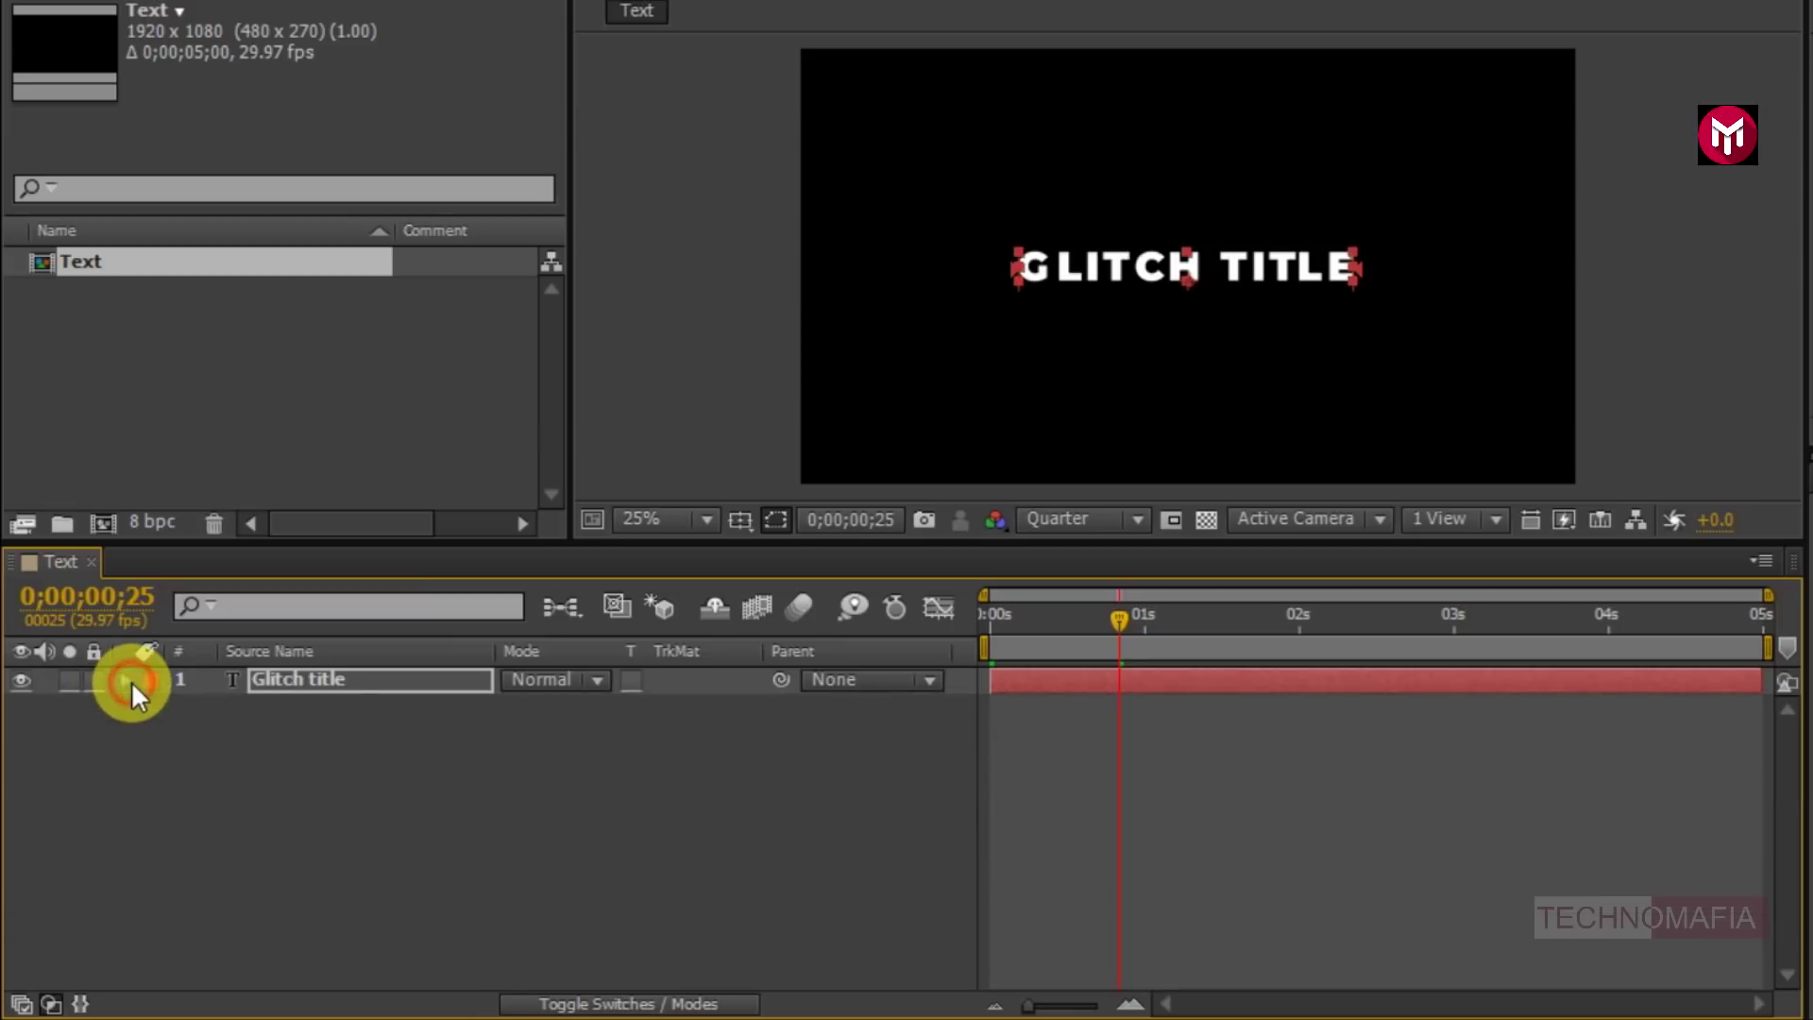
- Return to the start of the Text composition and shorten its work area to end at about 3 seconds
{"action": "left_click", "coordinate": [988, 609]}
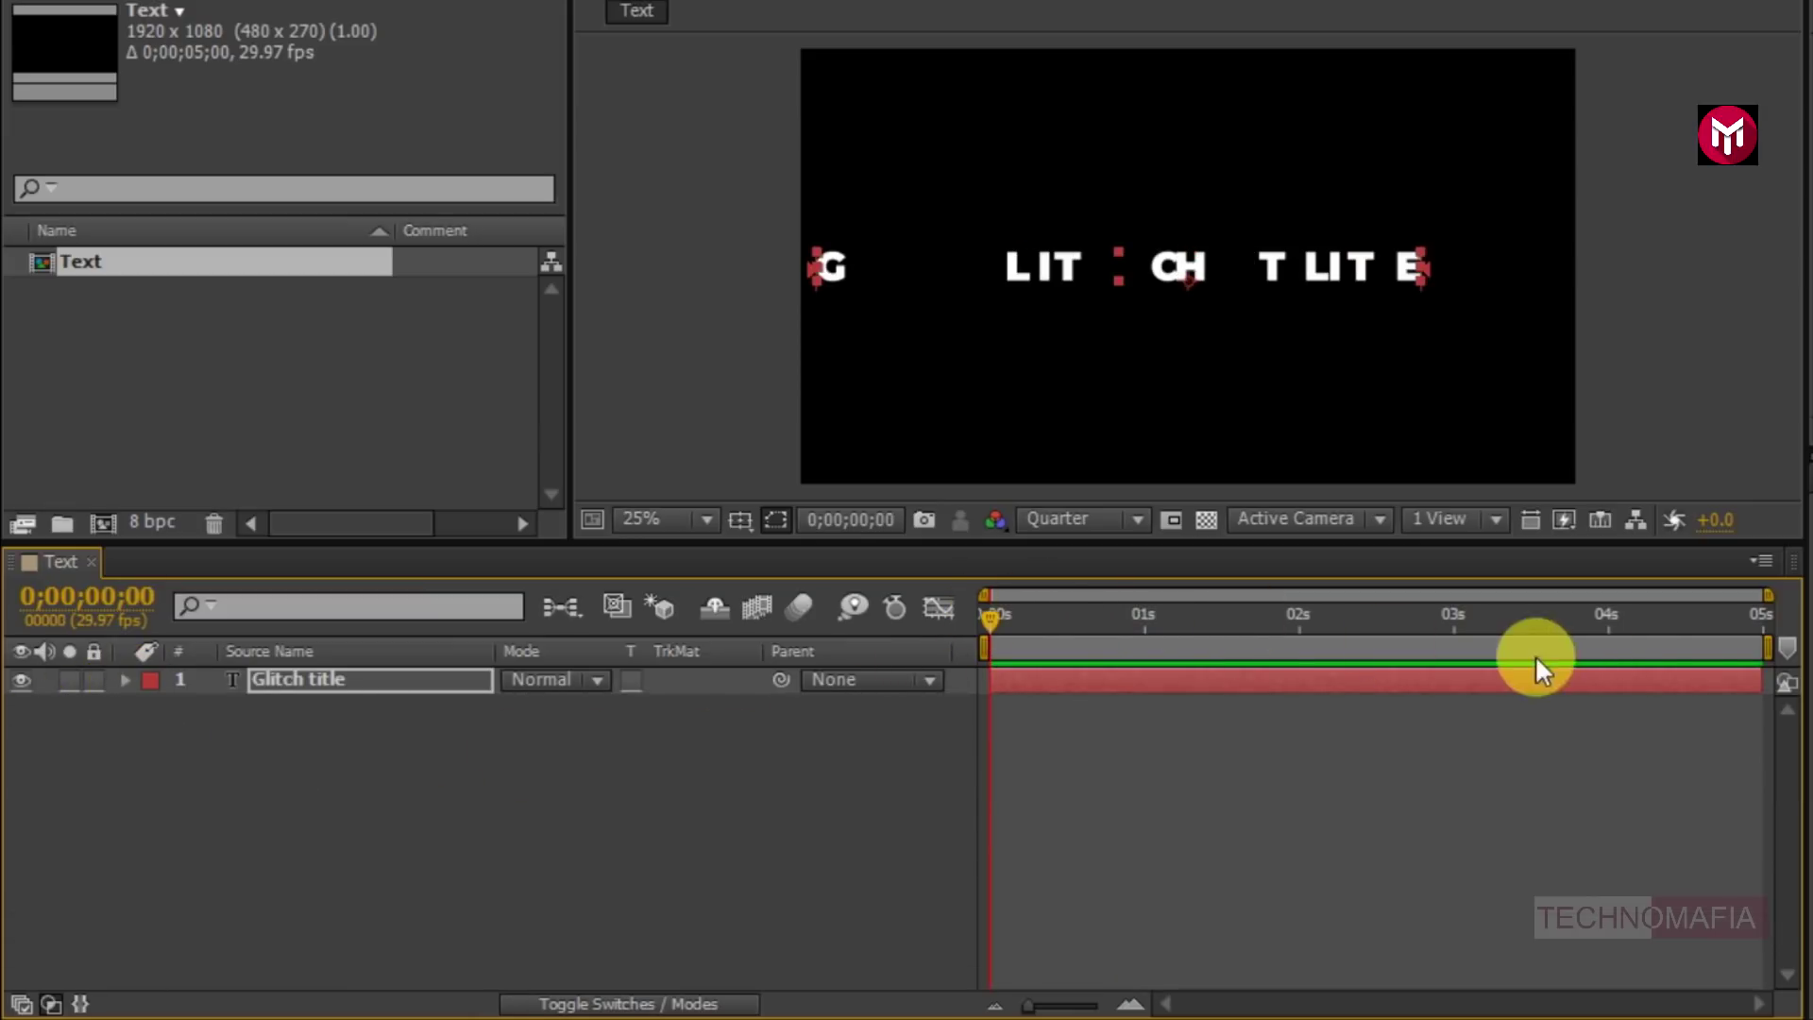
{"action": "left_click_drag", "start_coordinate": [1774, 636], "coordinate": [1459, 649]}
{"action": "left_click_drag", "start_coordinate": [1460, 648], "coordinate": [1458, 648]}
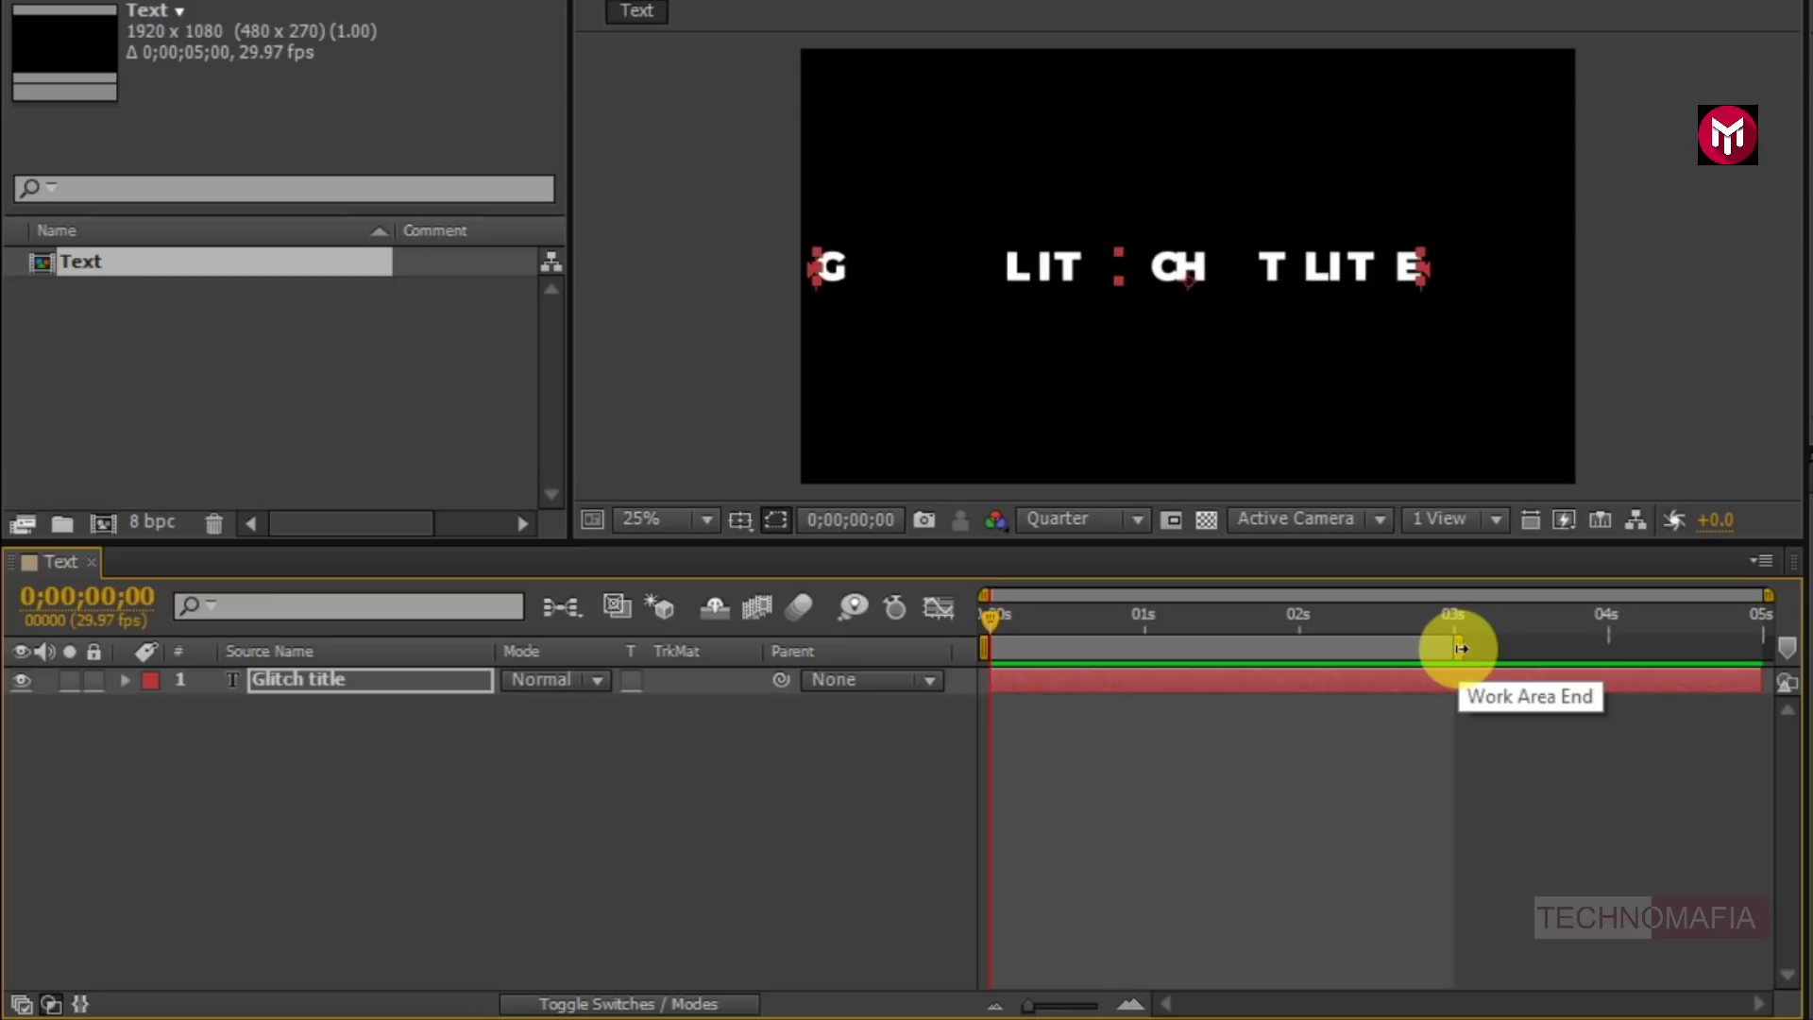
- Create a new composition named Transition with the HDTV 1080 29.97 preset and a 0;00;05;00 duration
{"action": "left_click", "coordinate": [98, 525]}
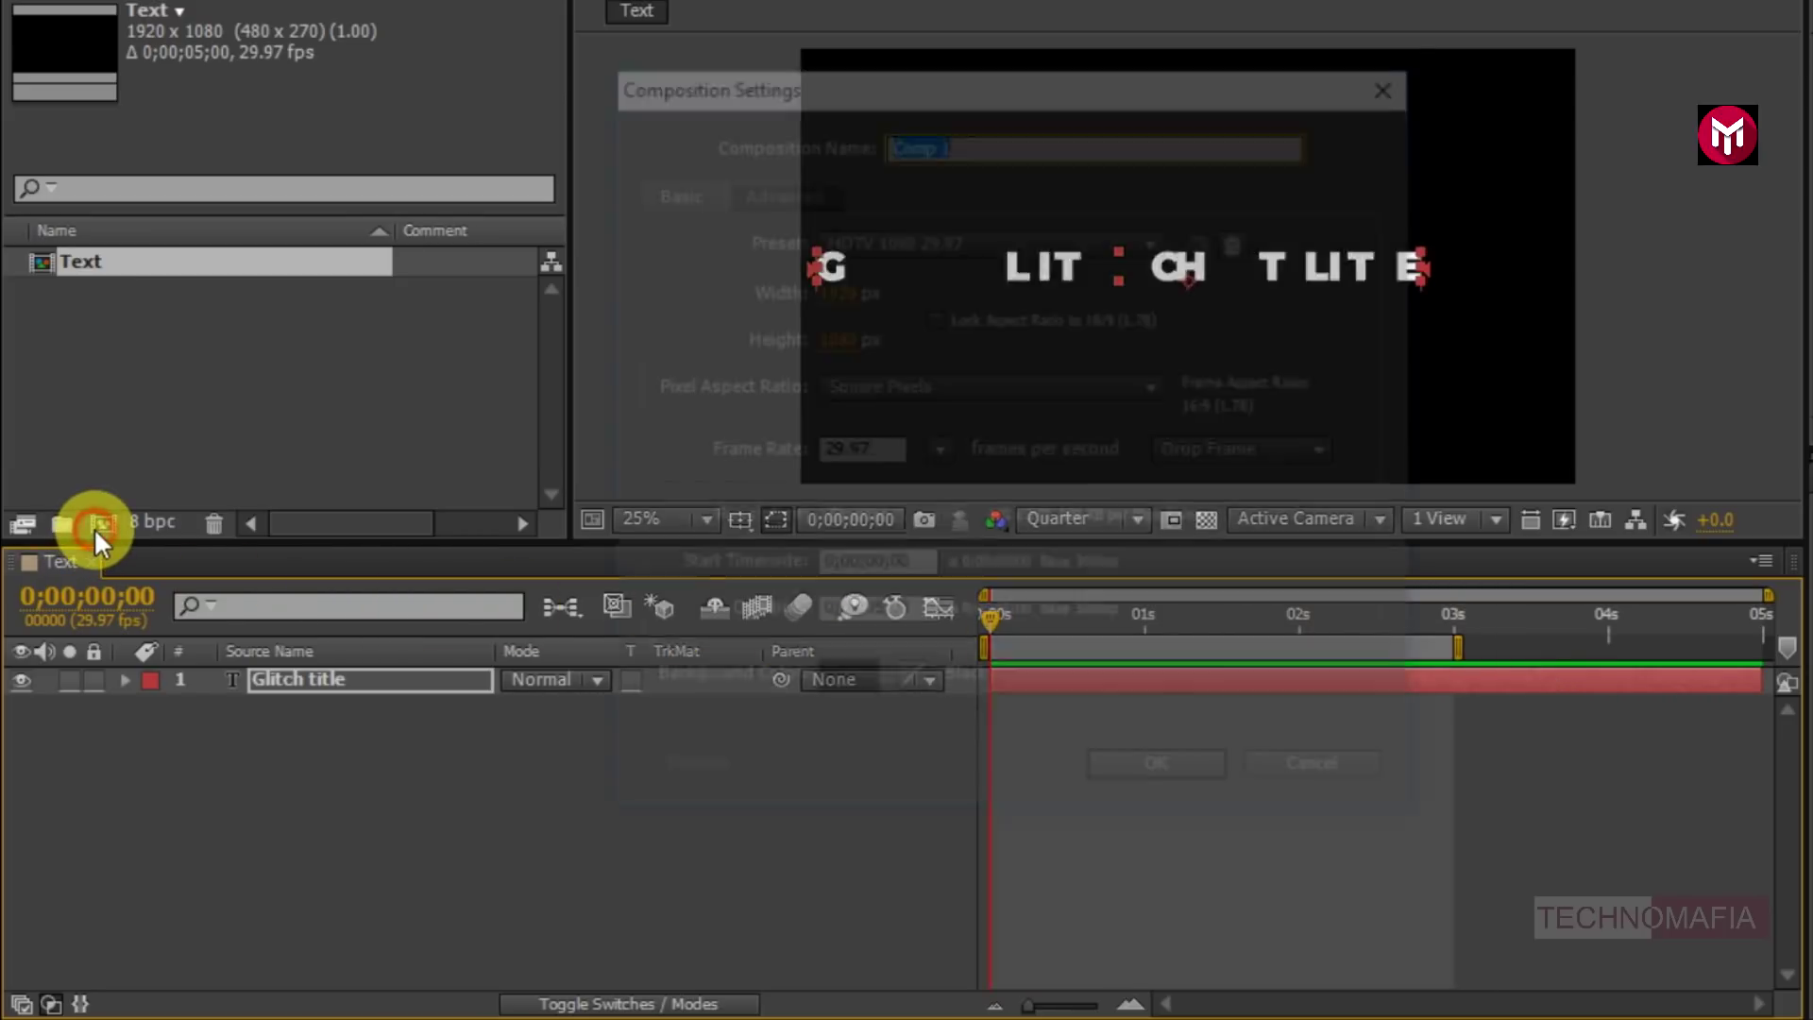
{"action": "type", "text": "T"}
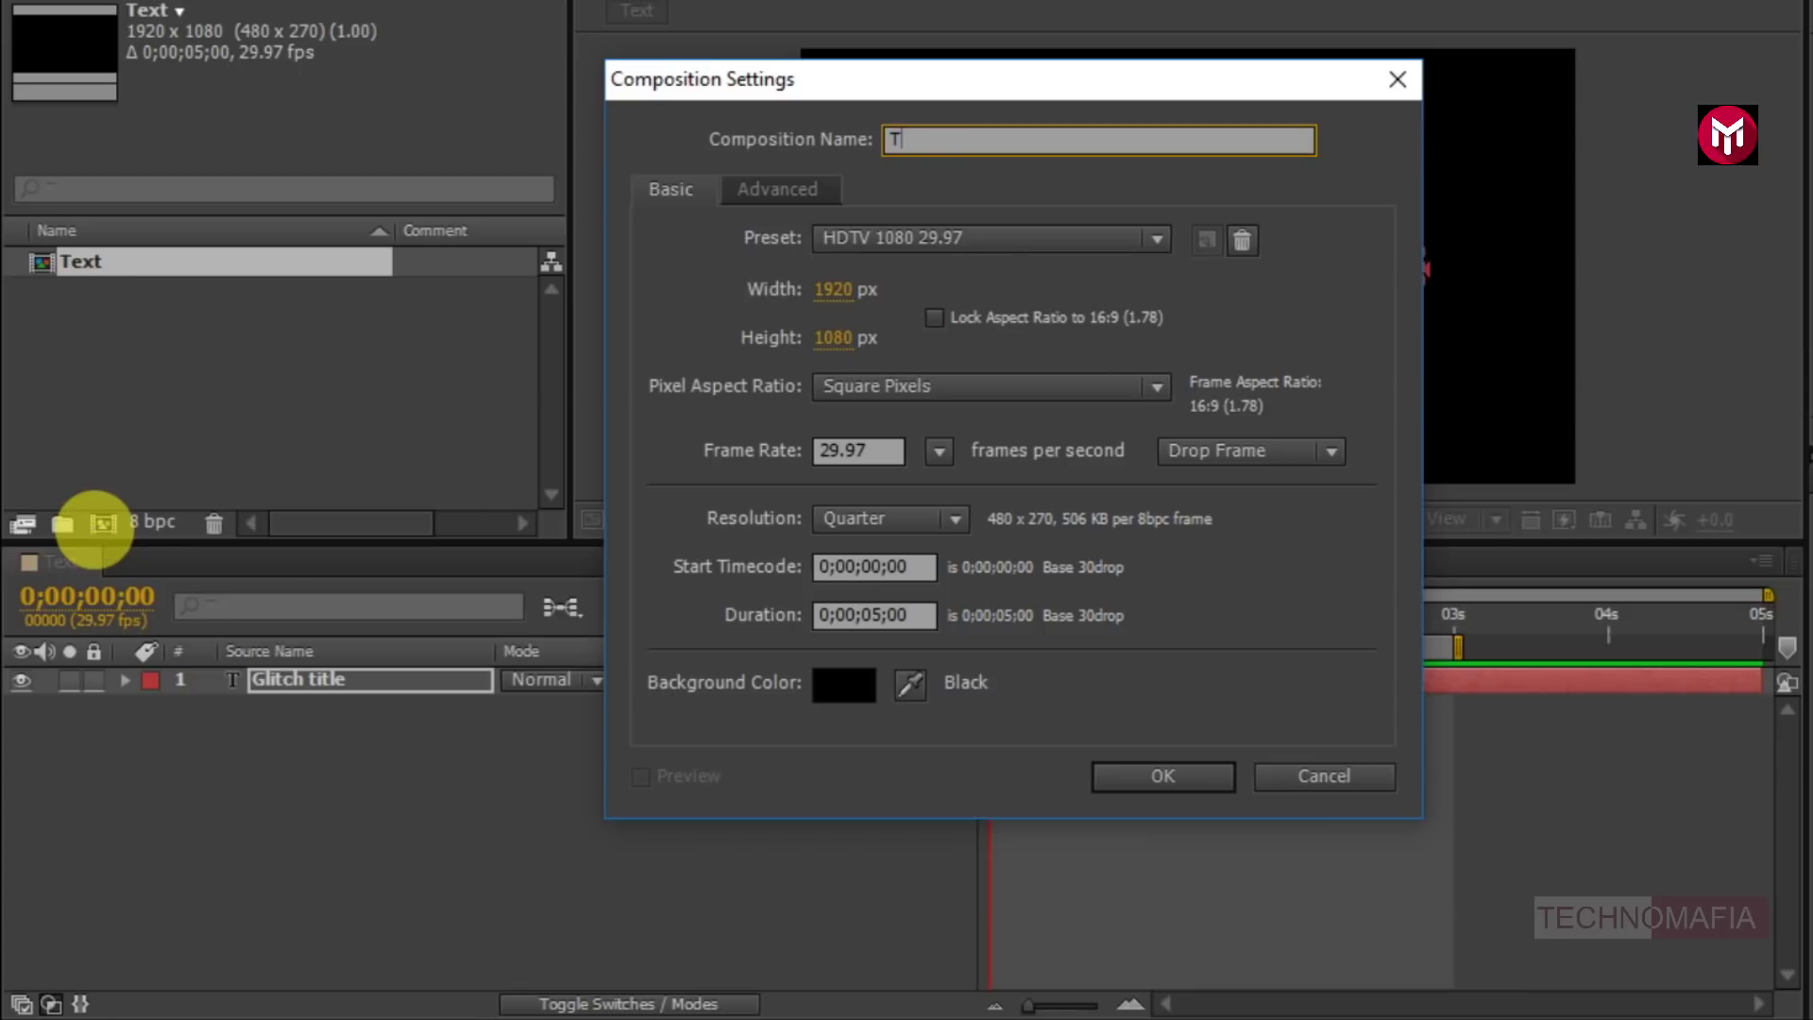
{"action": "type", "text": "ransition"}
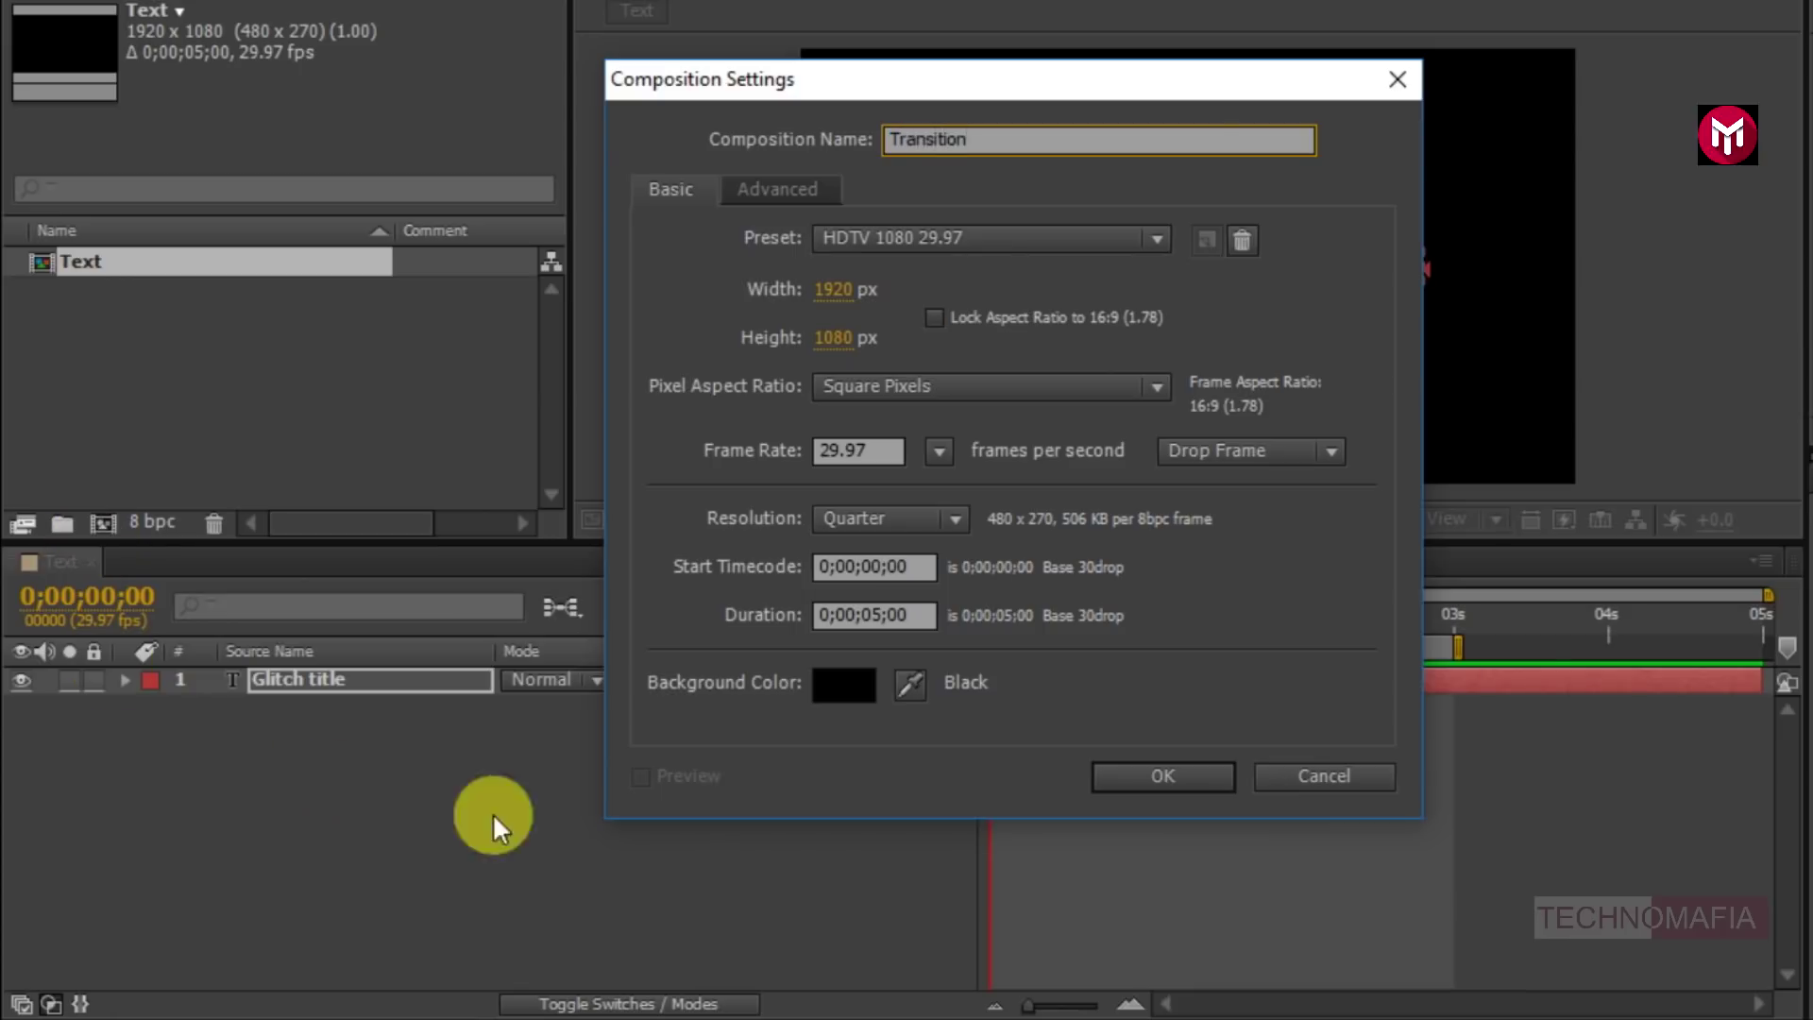
{"action": "left_click", "coordinate": [1124, 779]}
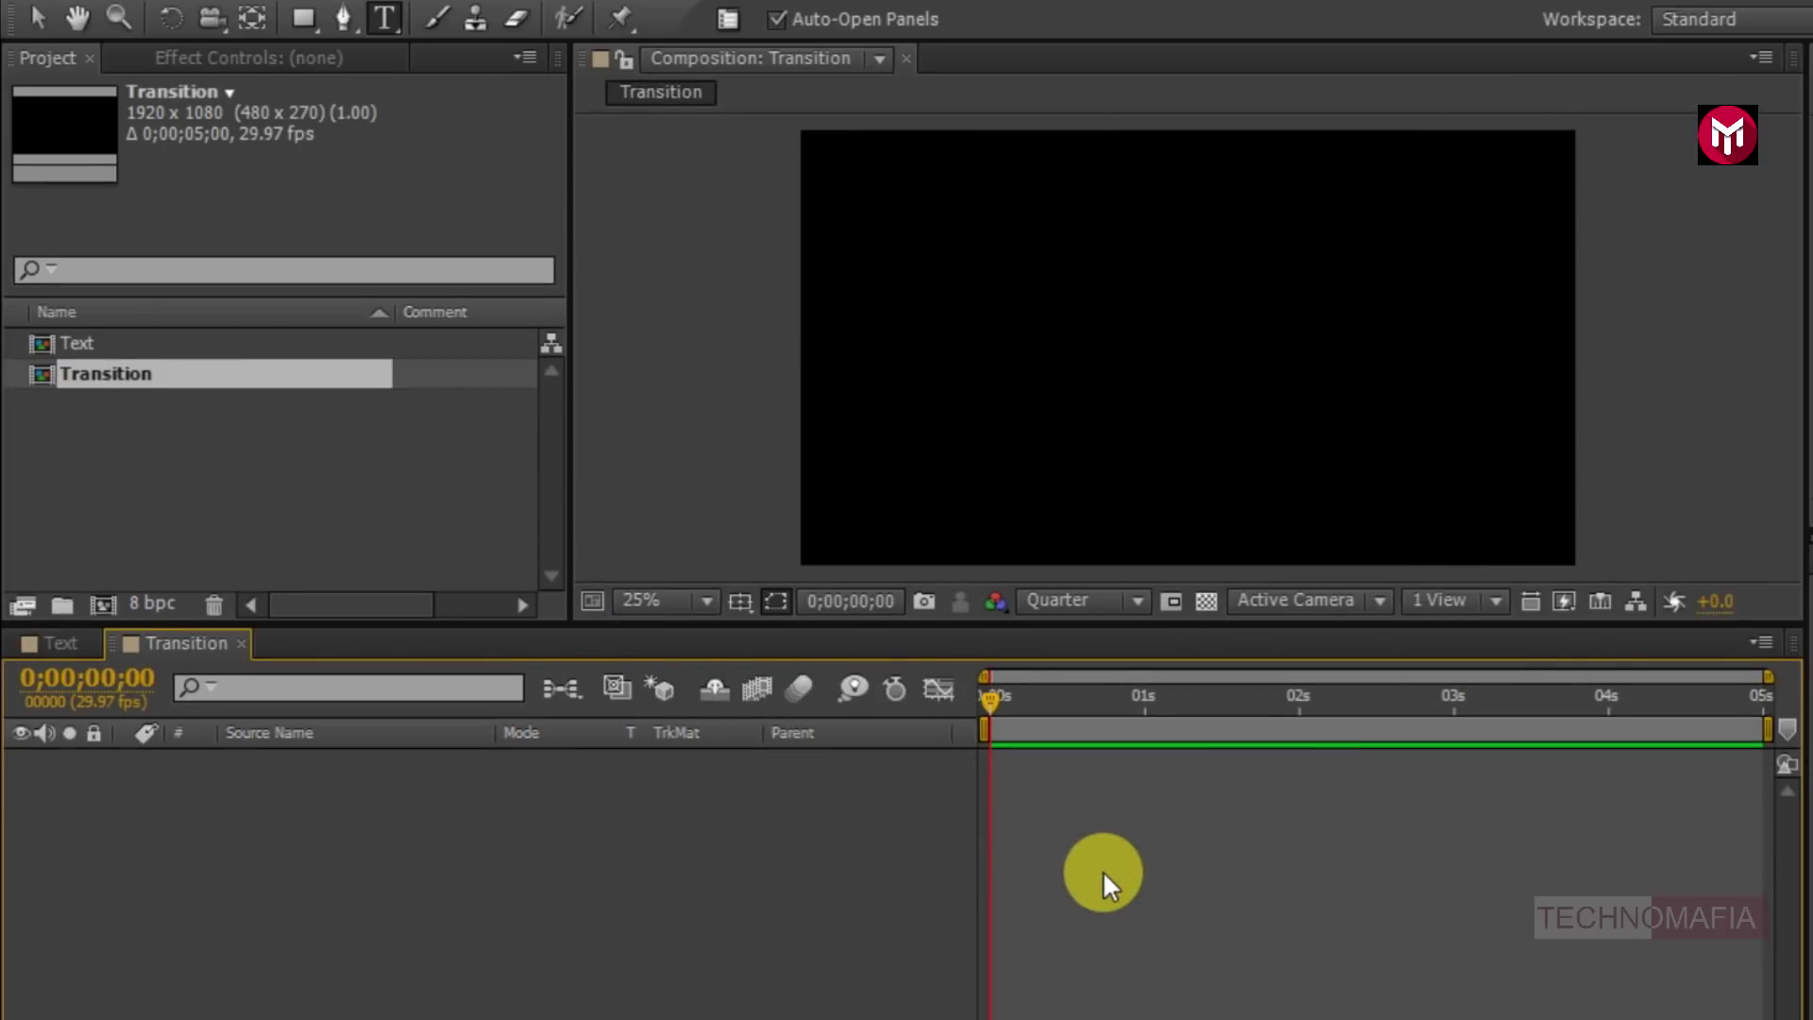
- Add a black 1920 x 1080 px solid named "tile" to the Transition composition
{"action": "right_click", "coordinate": [332, 807]}
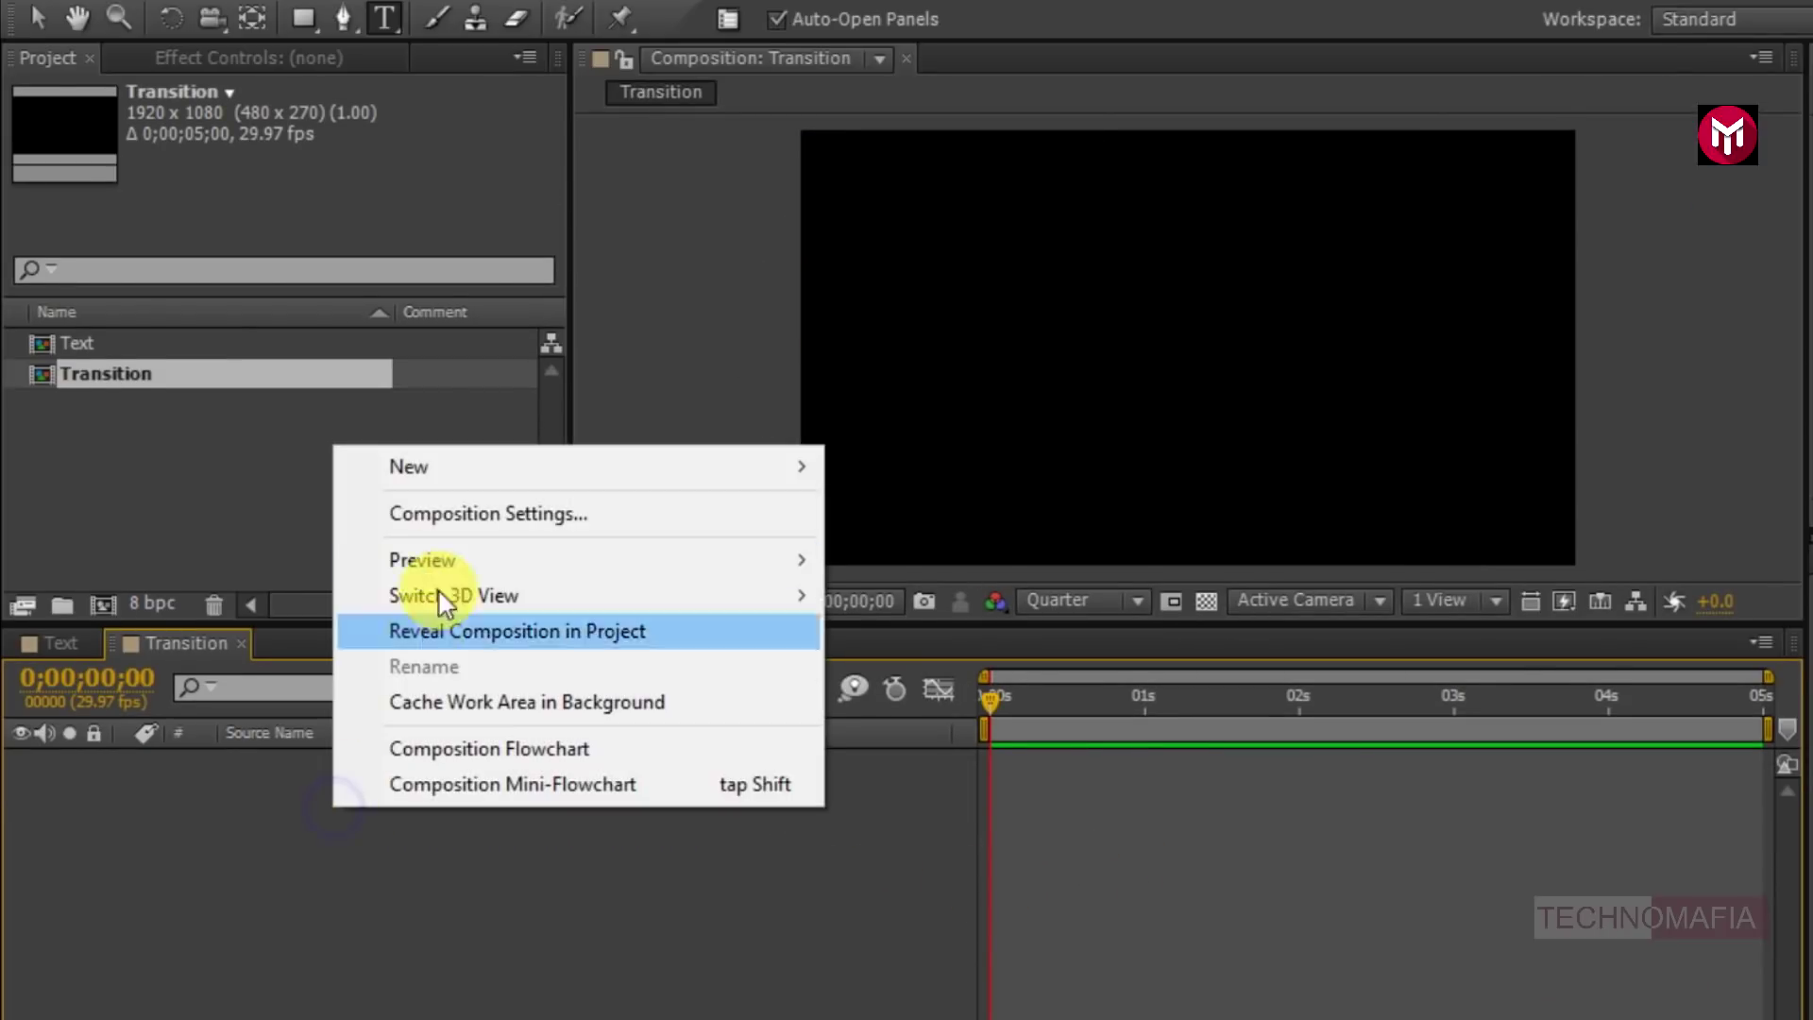
{"action": "mouse_move", "coordinate": [813, 467]}
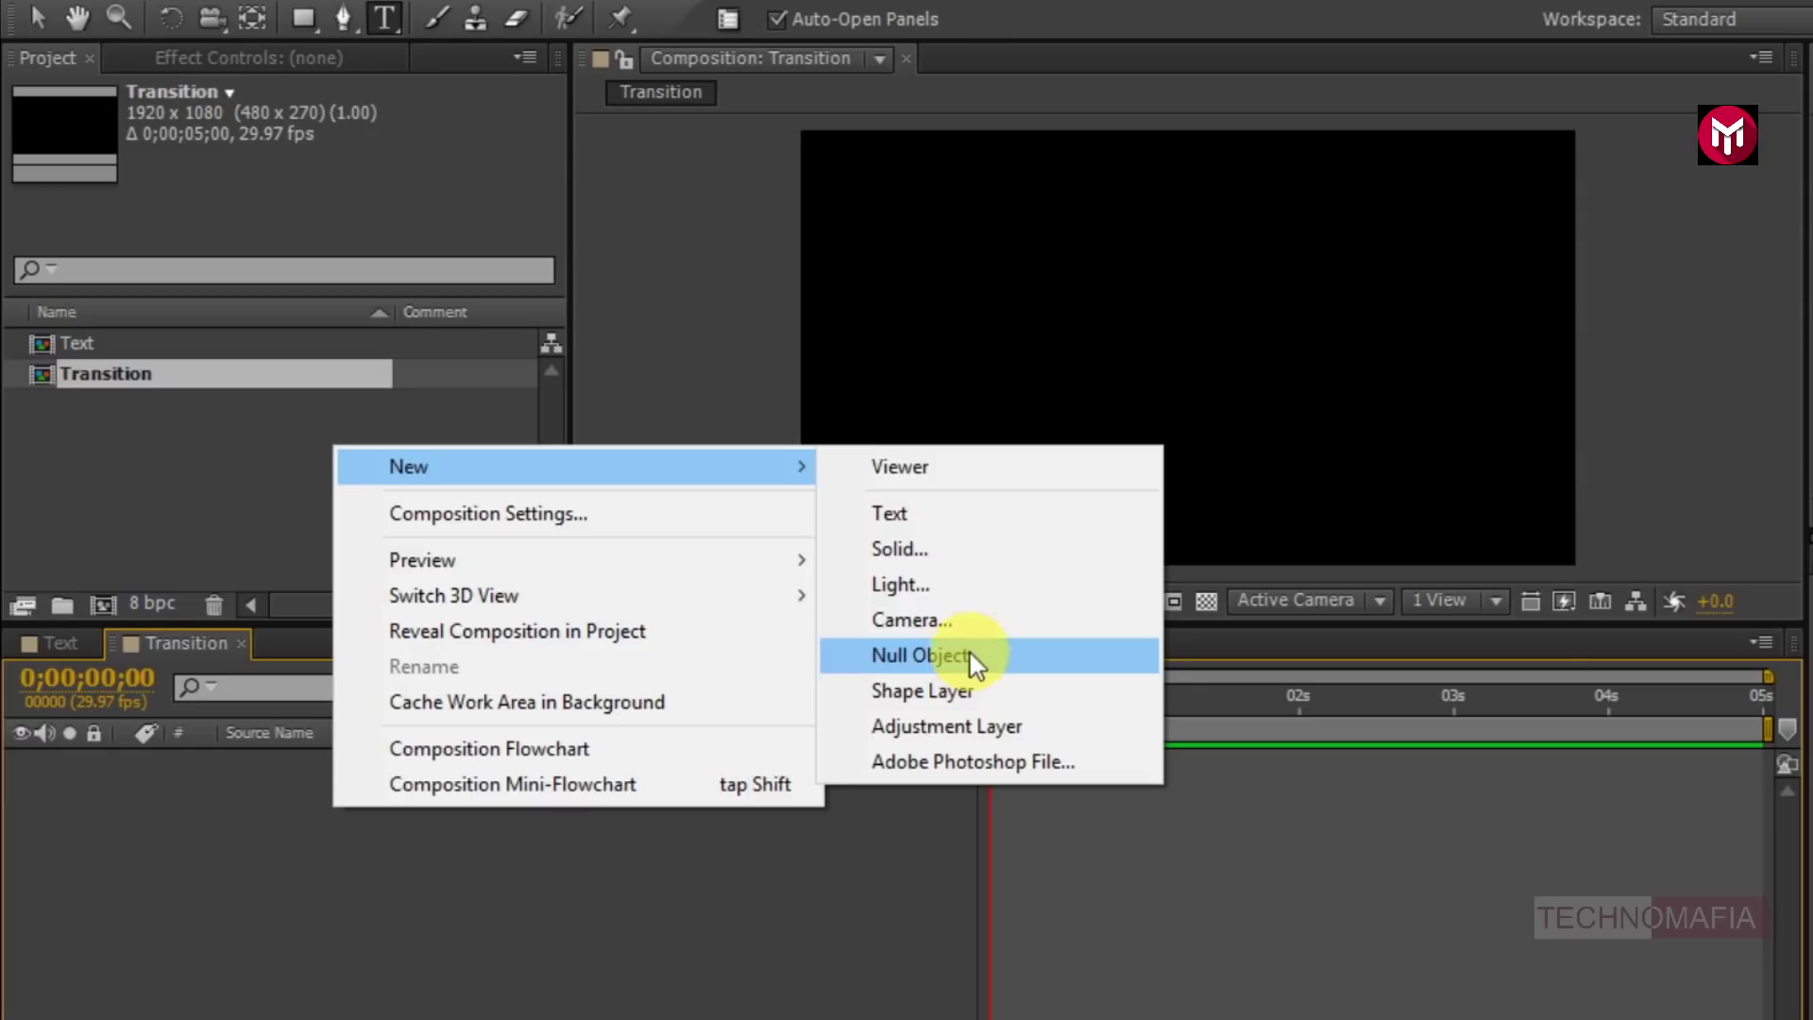
{"action": "left_click", "coordinate": [943, 547]}
{"action": "type", "text": "tile"}
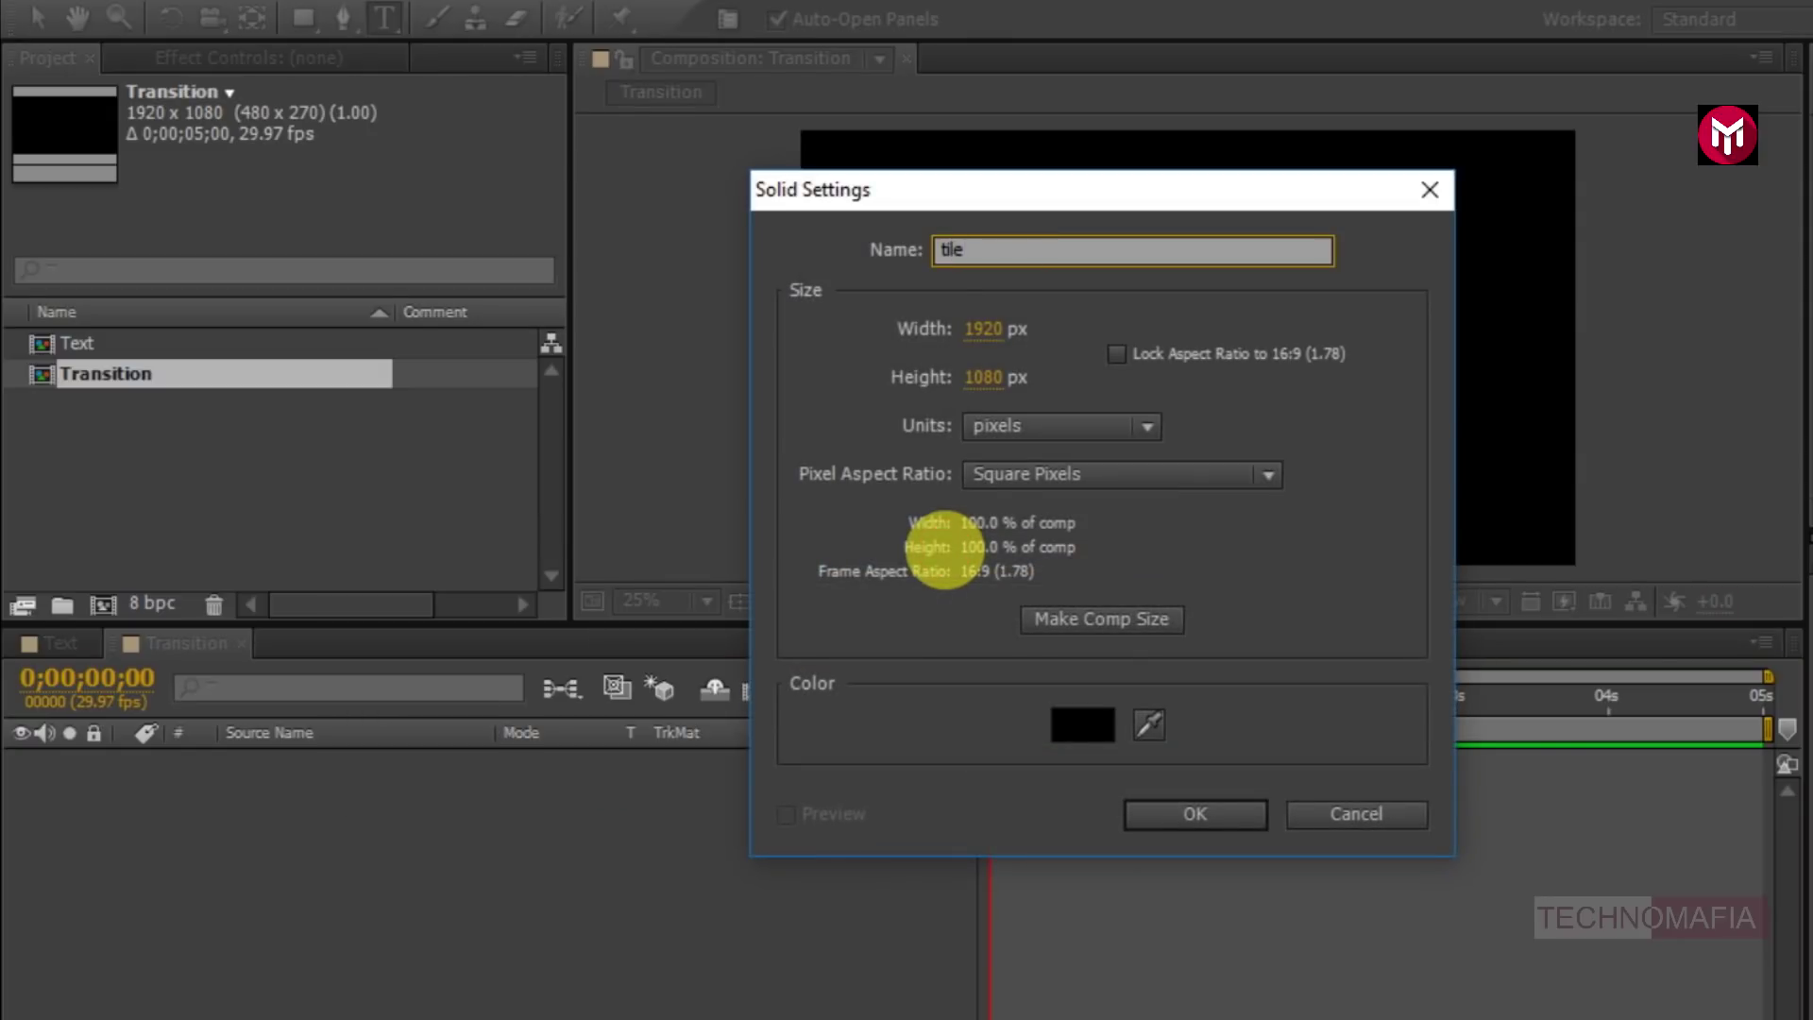
{"action": "key", "text": "Return"}
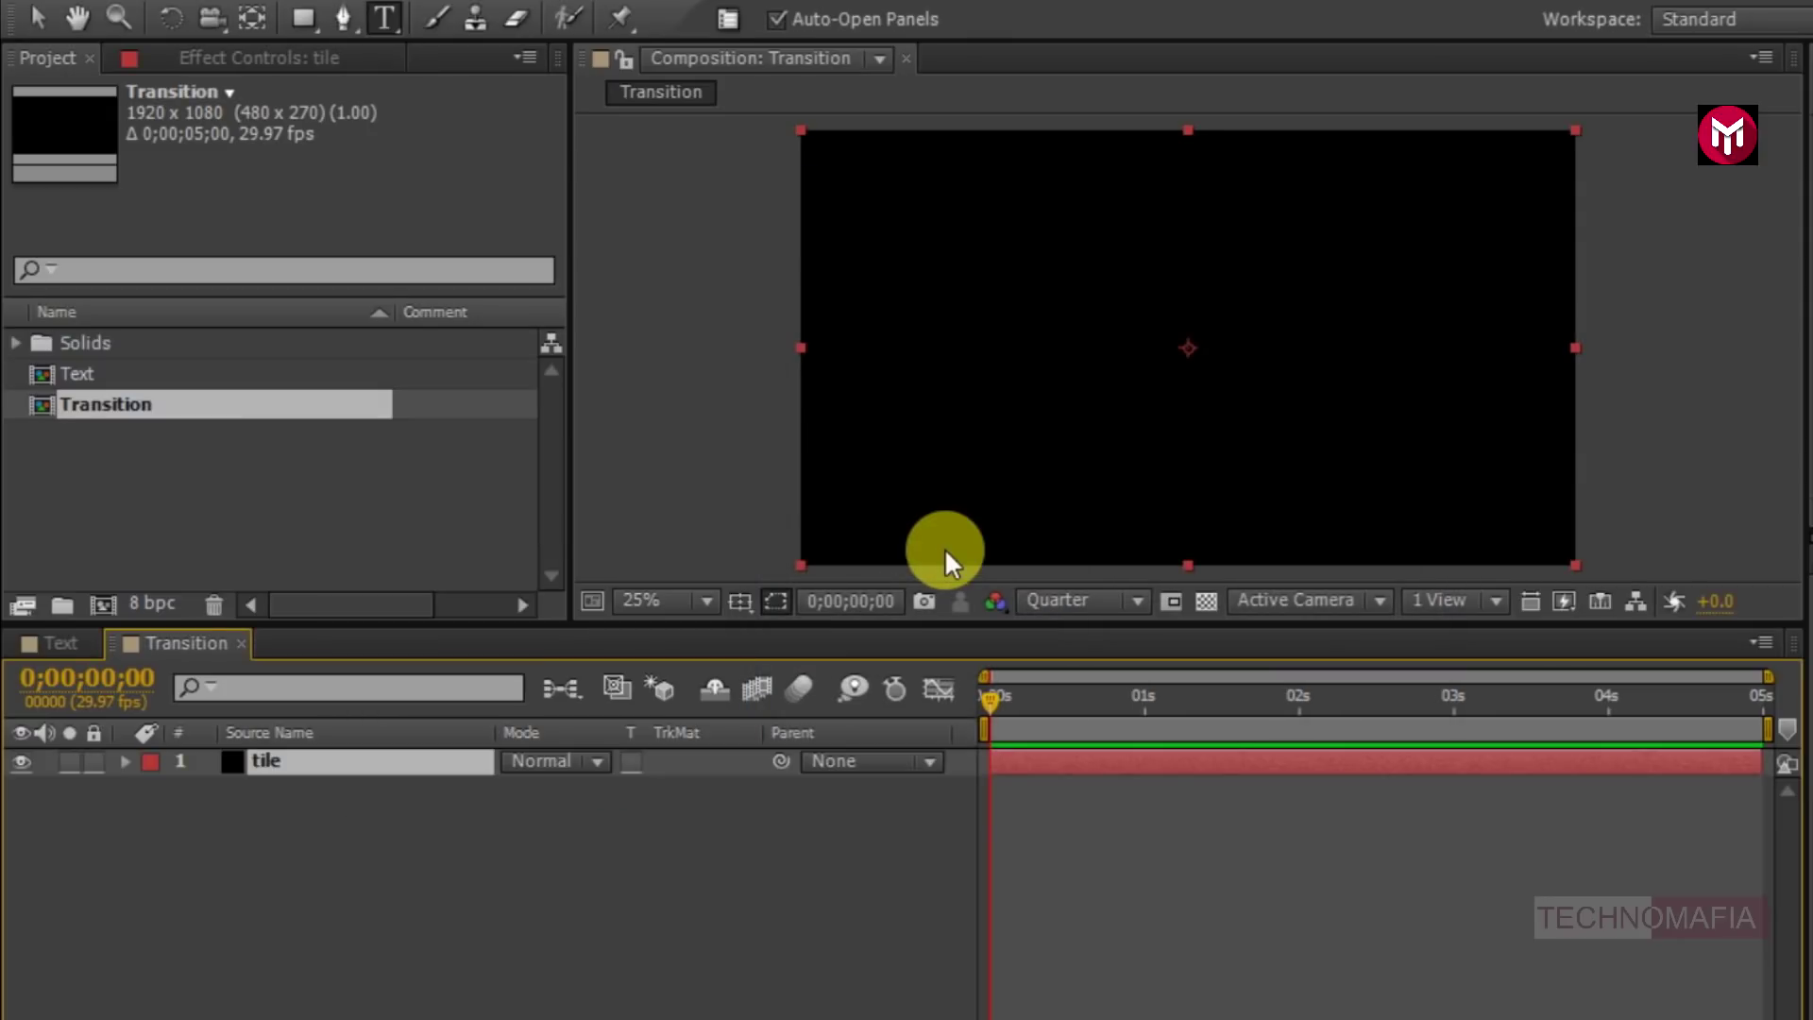
- Show the transparency grid and scale the tile solid down to a small square at the composition's centre
{"action": "left_click", "coordinate": [1201, 601]}
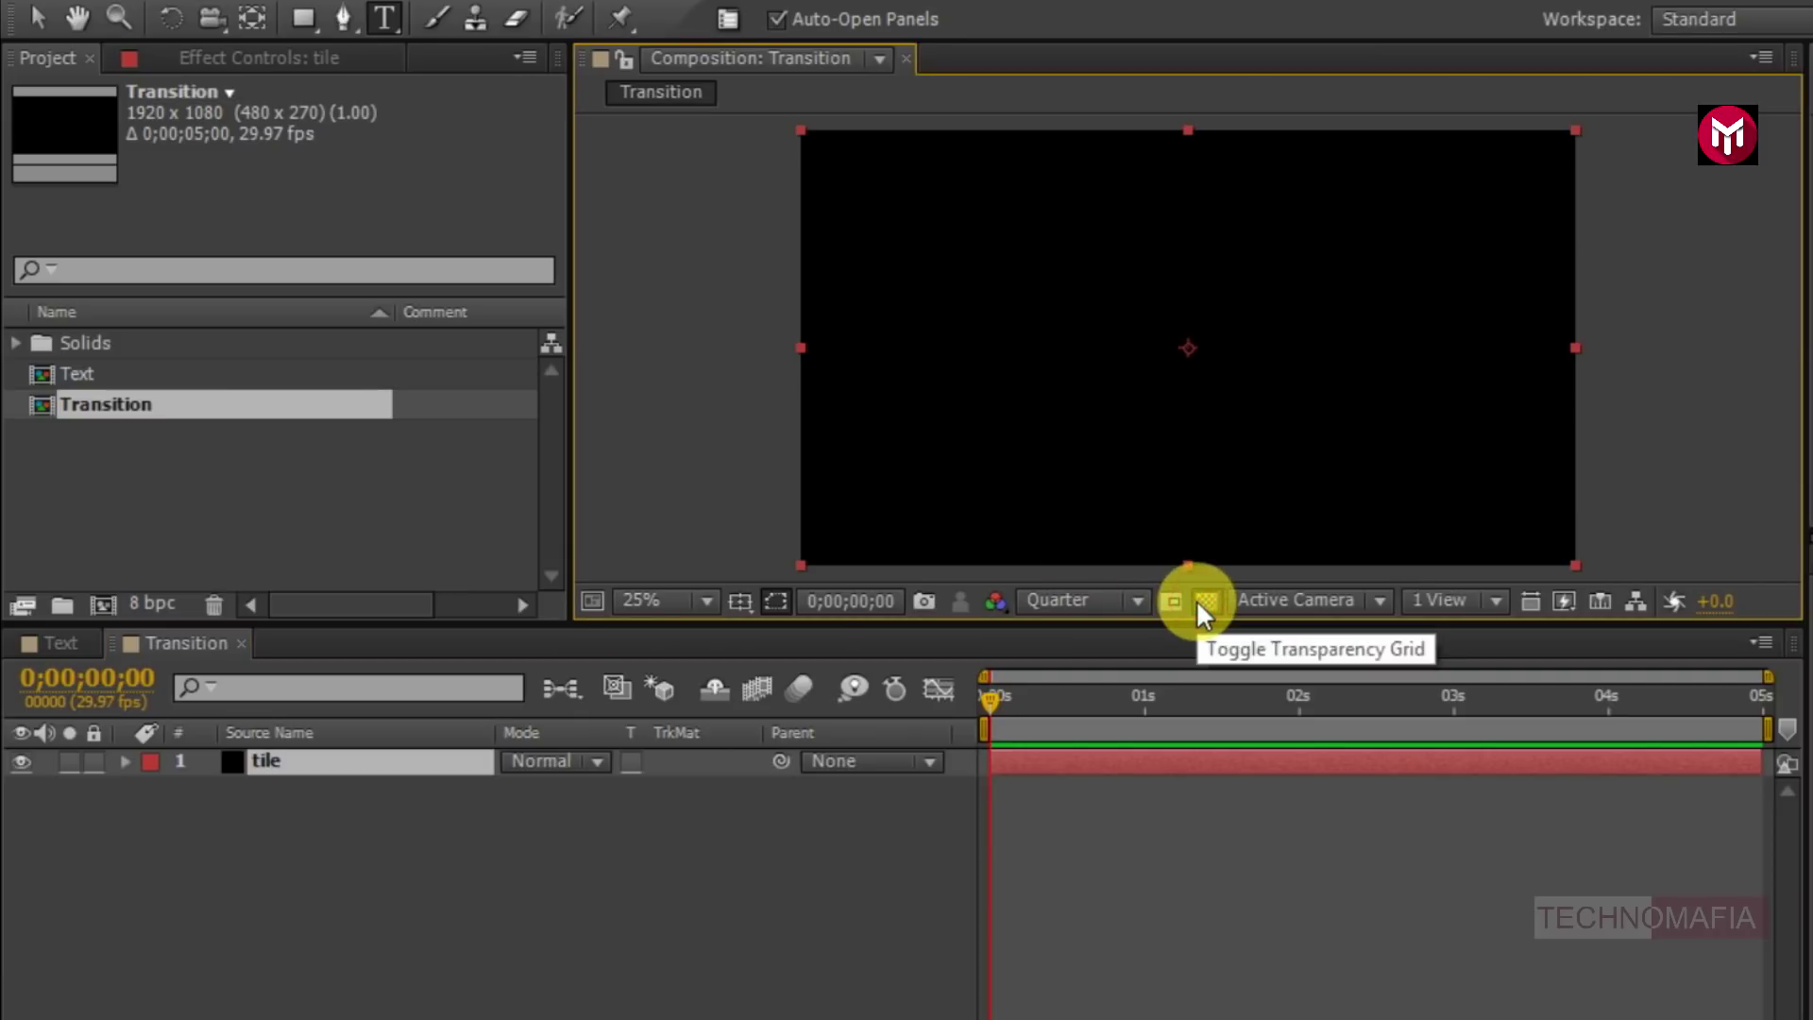
{"action": "left_click", "coordinate": [34, 18]}
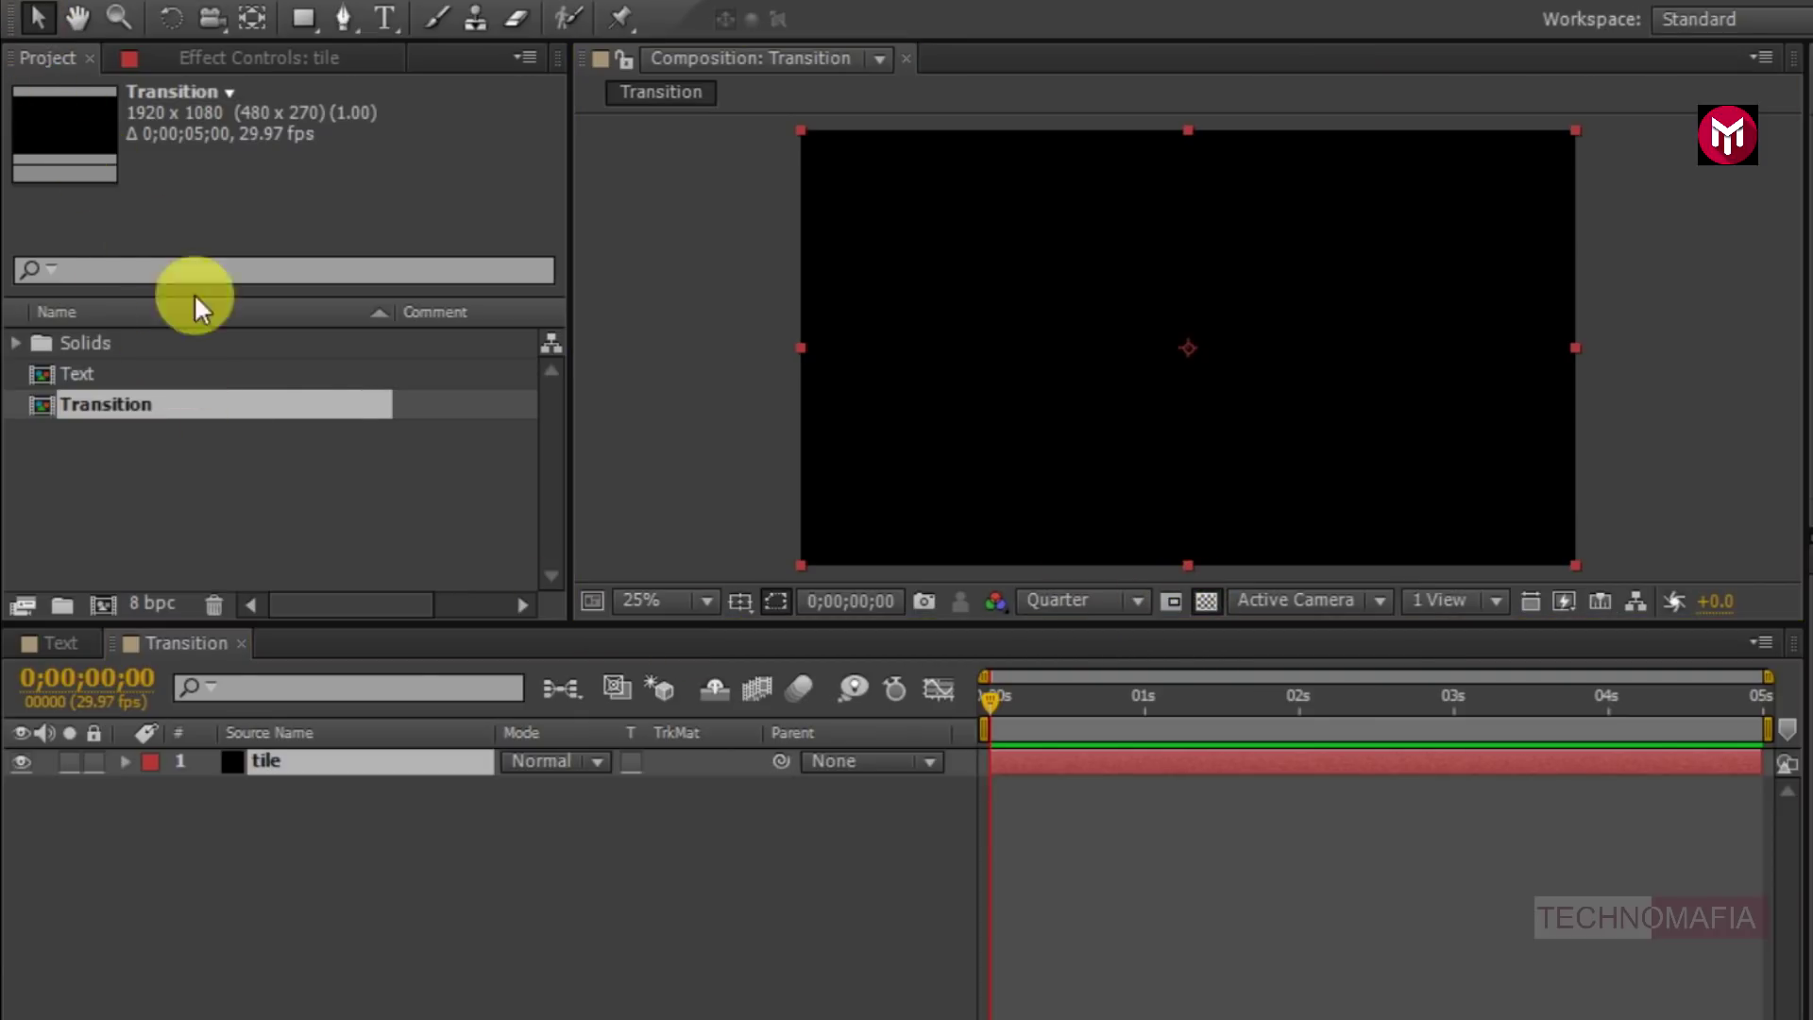
{"action": "left_click_drag", "start_coordinate": [798, 563], "coordinate": [1158, 366]}
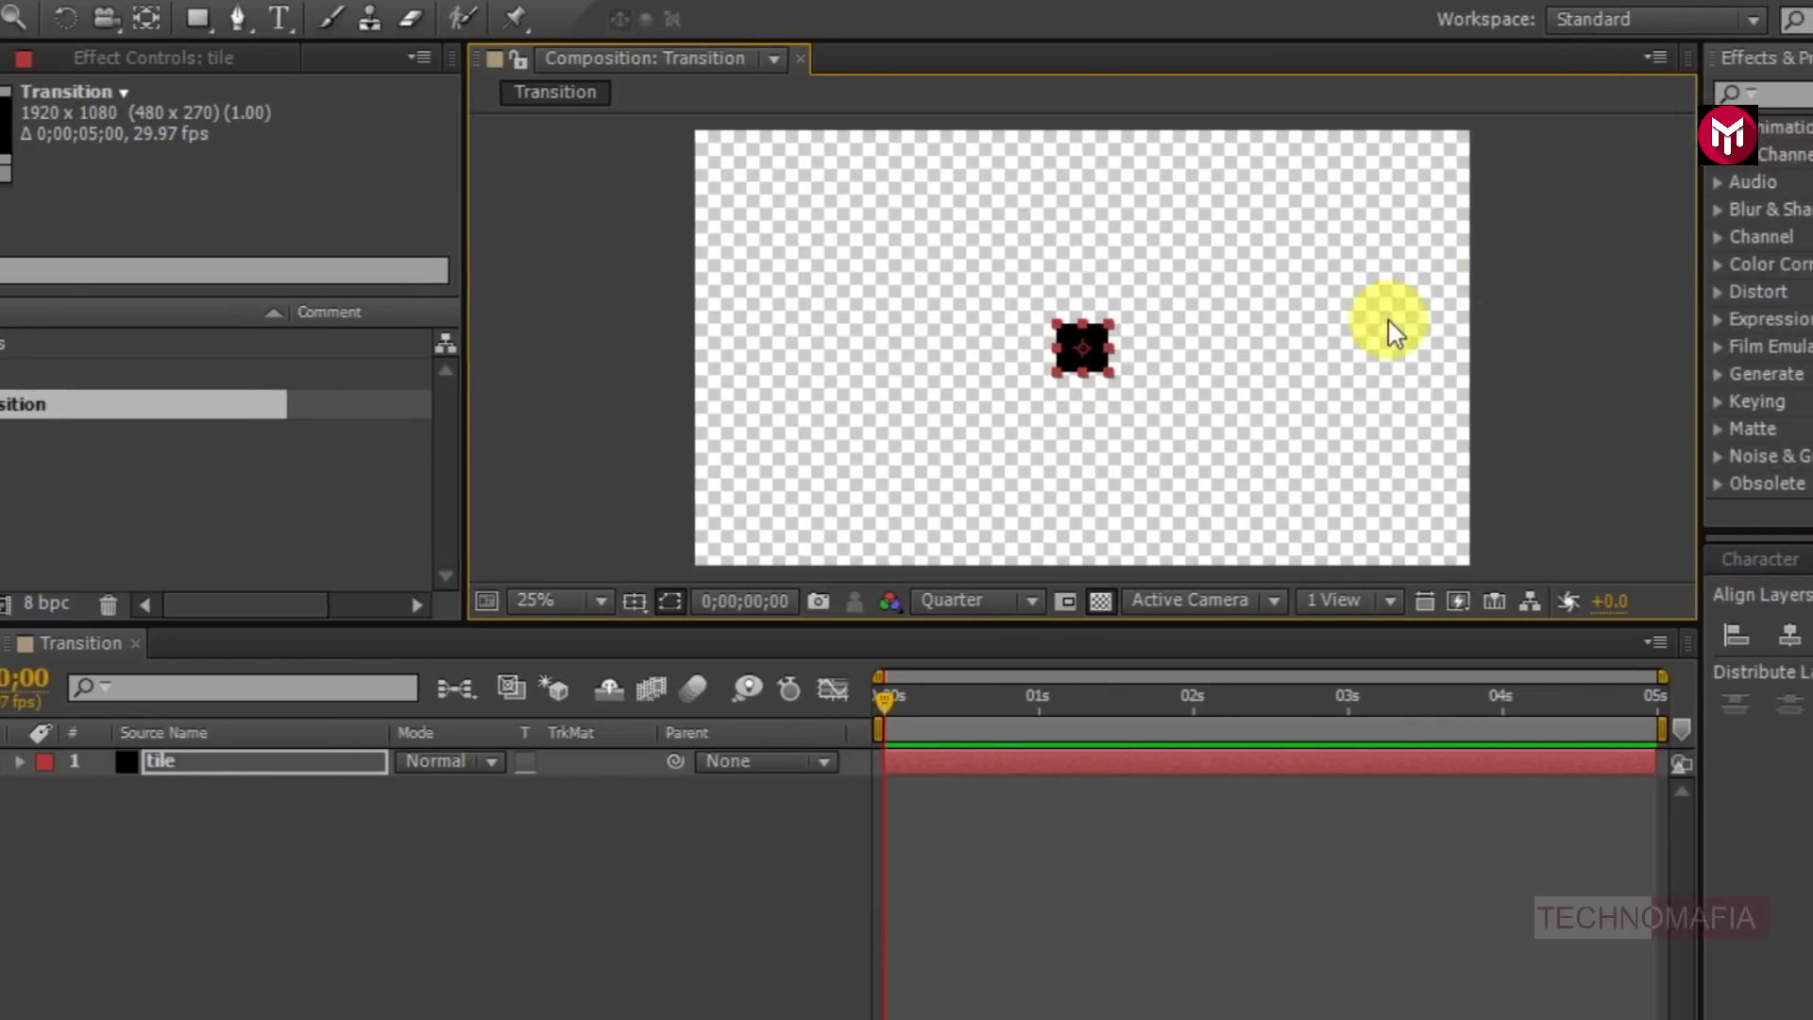
- Apply the Linear Wipe transition effect to the tile and keyframe its Transition Completion at 100% at 0;00;00;00
{"action": "left_click", "coordinate": [1505, 91]}
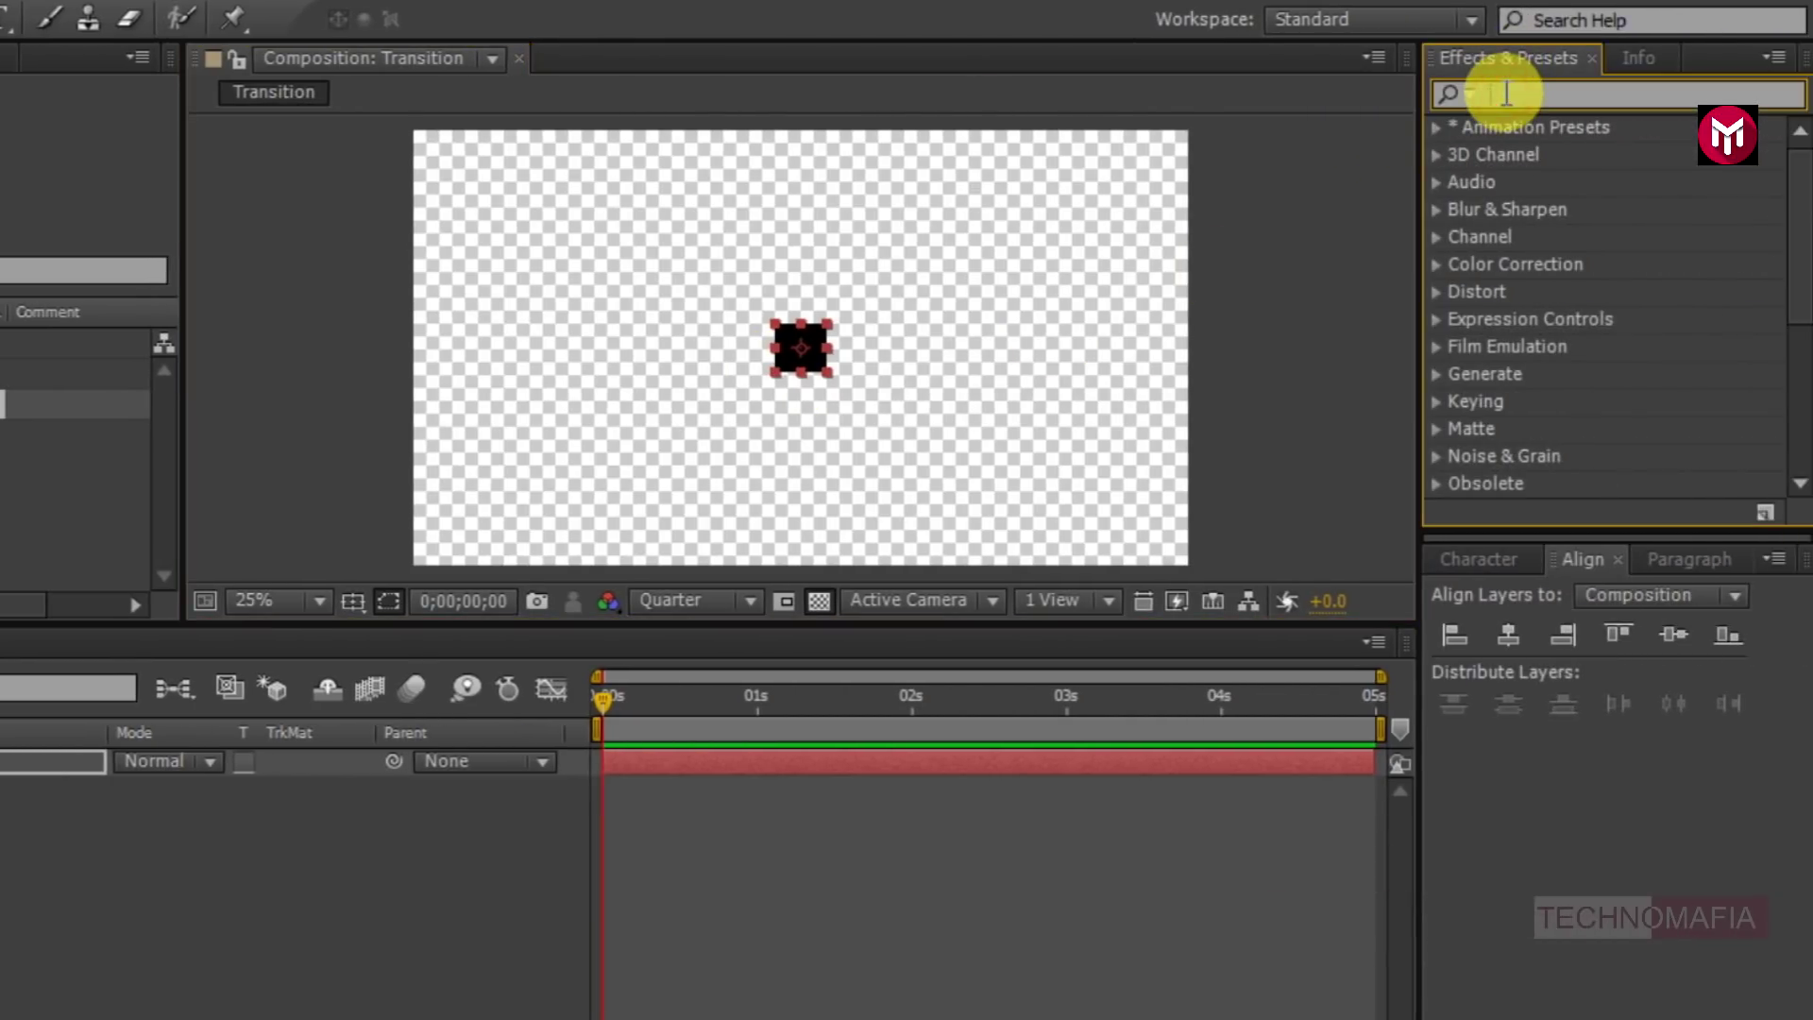
{"action": "type", "text": "linea"}
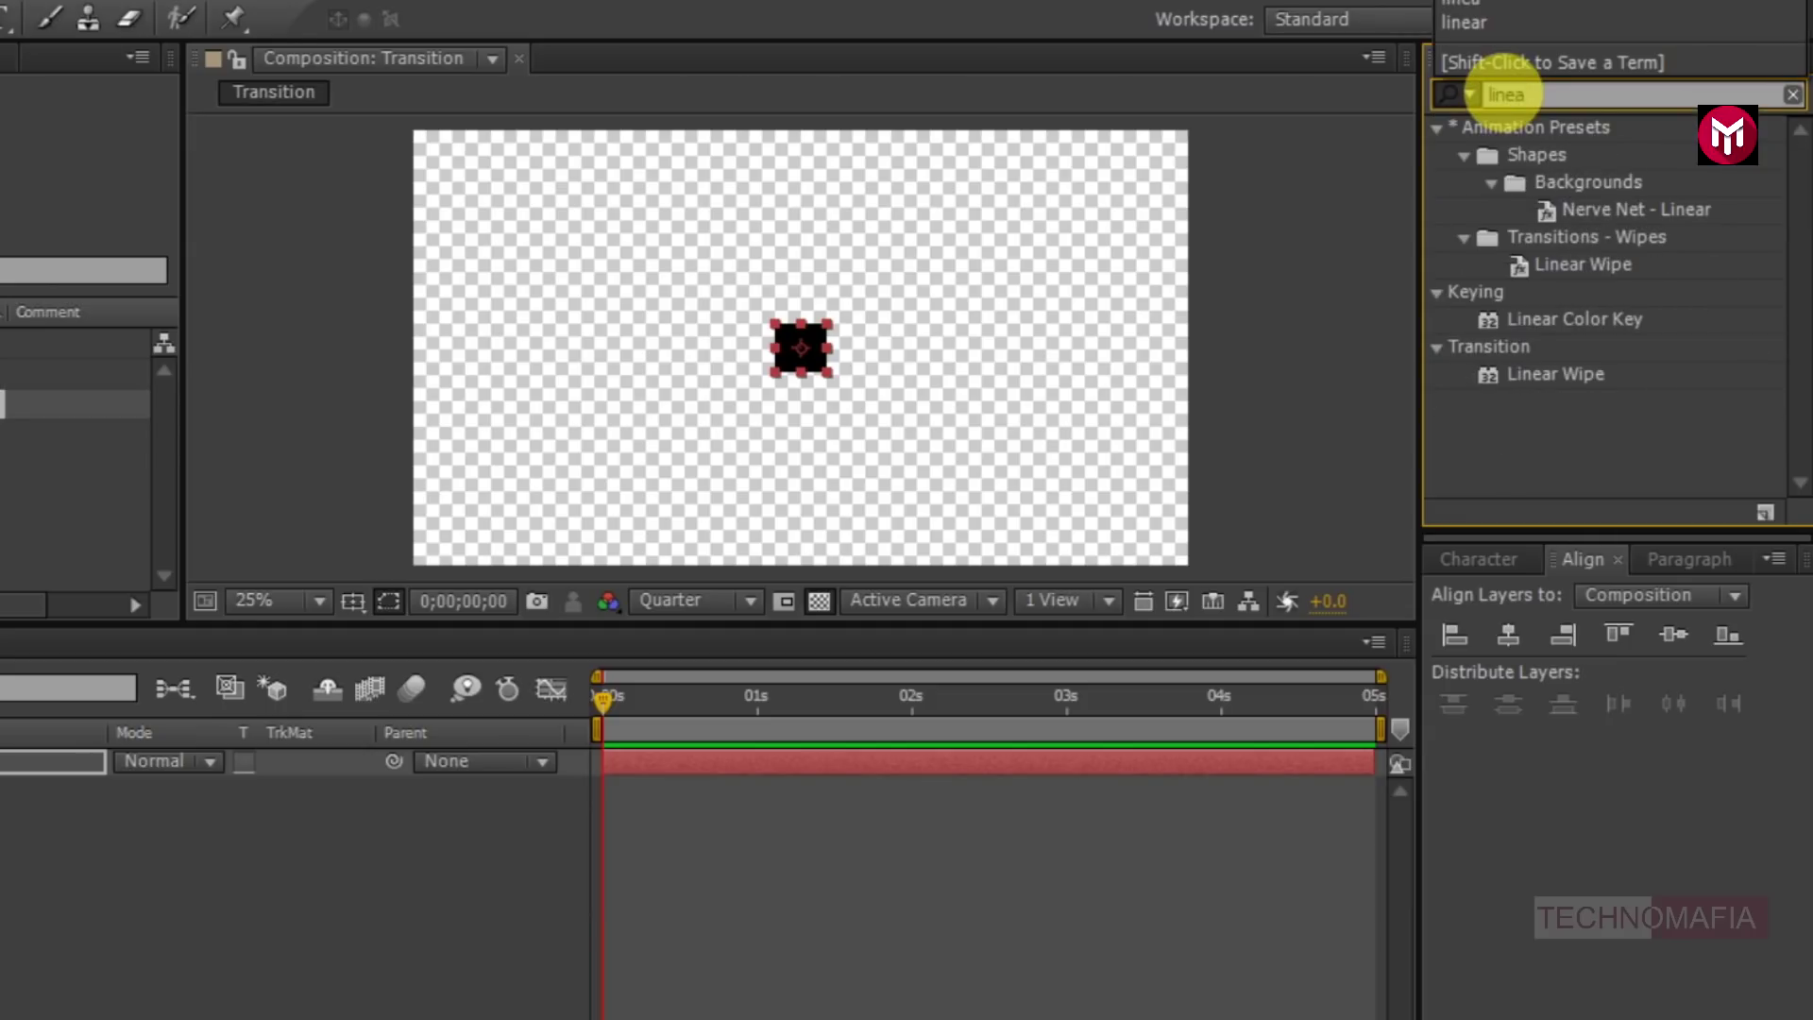
{"action": "double_click", "coordinate": [1549, 375]}
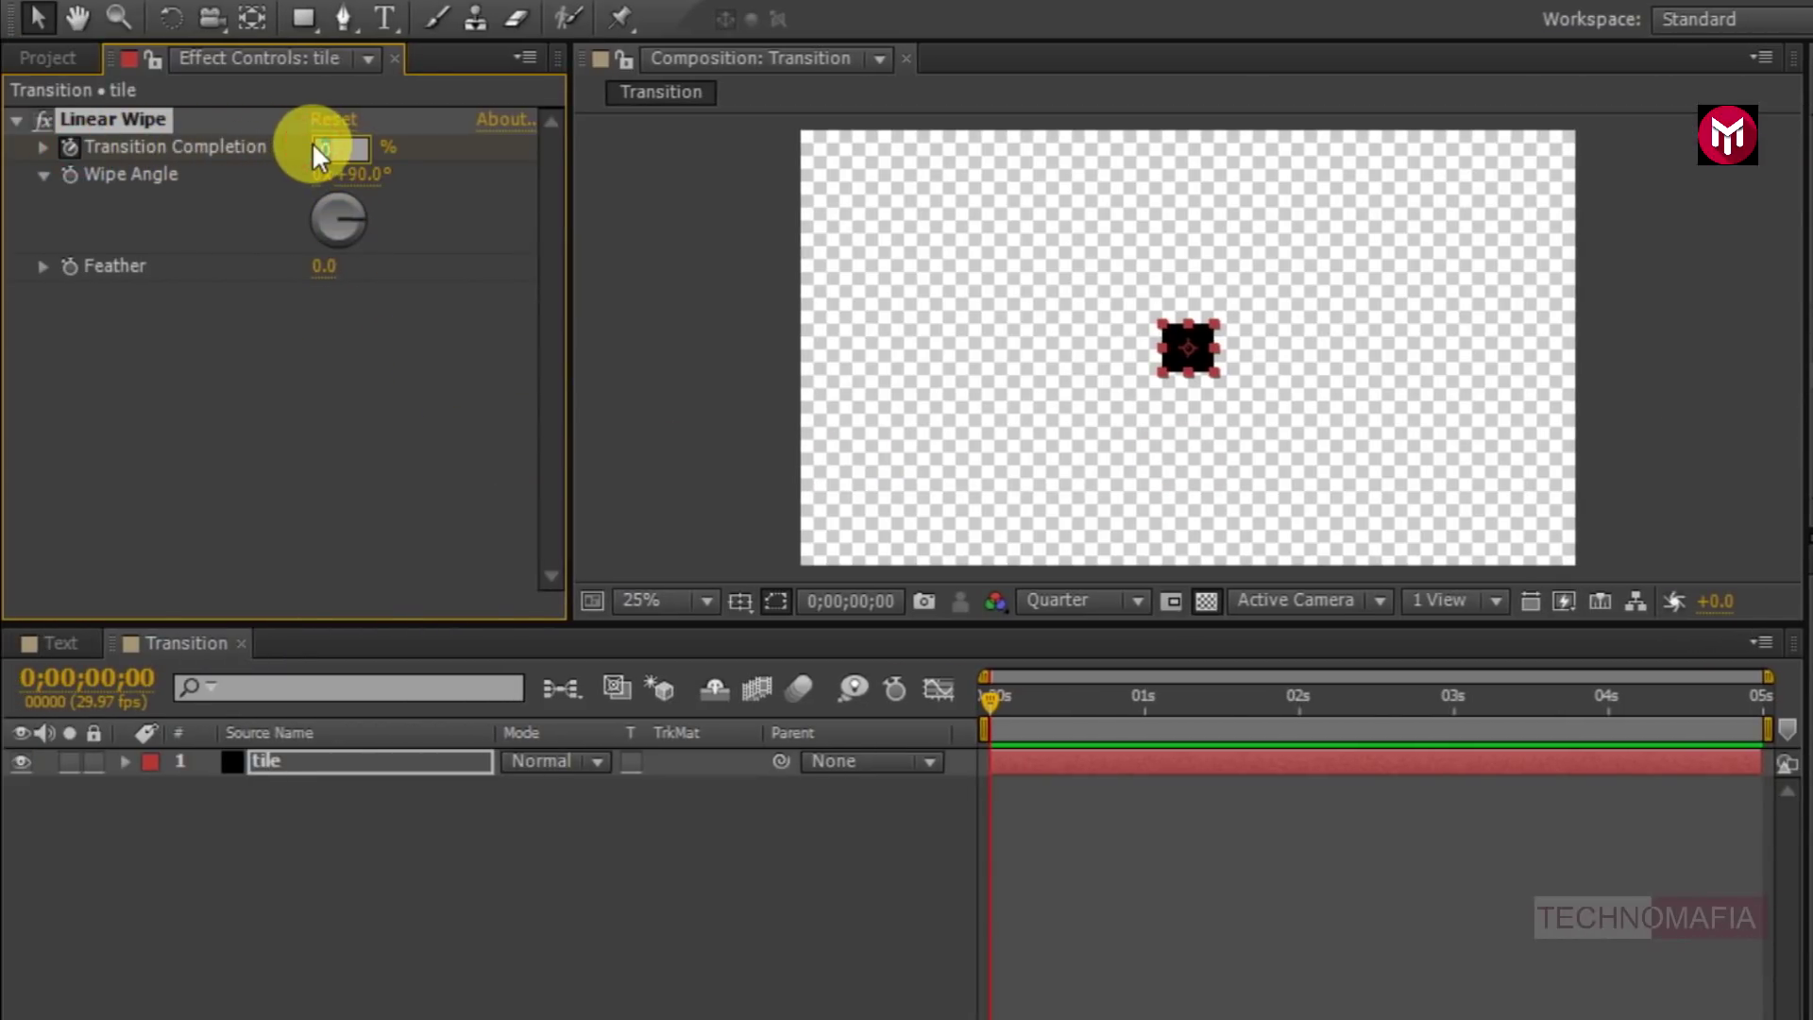
{"action": "type", "text": "100"}
{"action": "key", "text": "Return"}
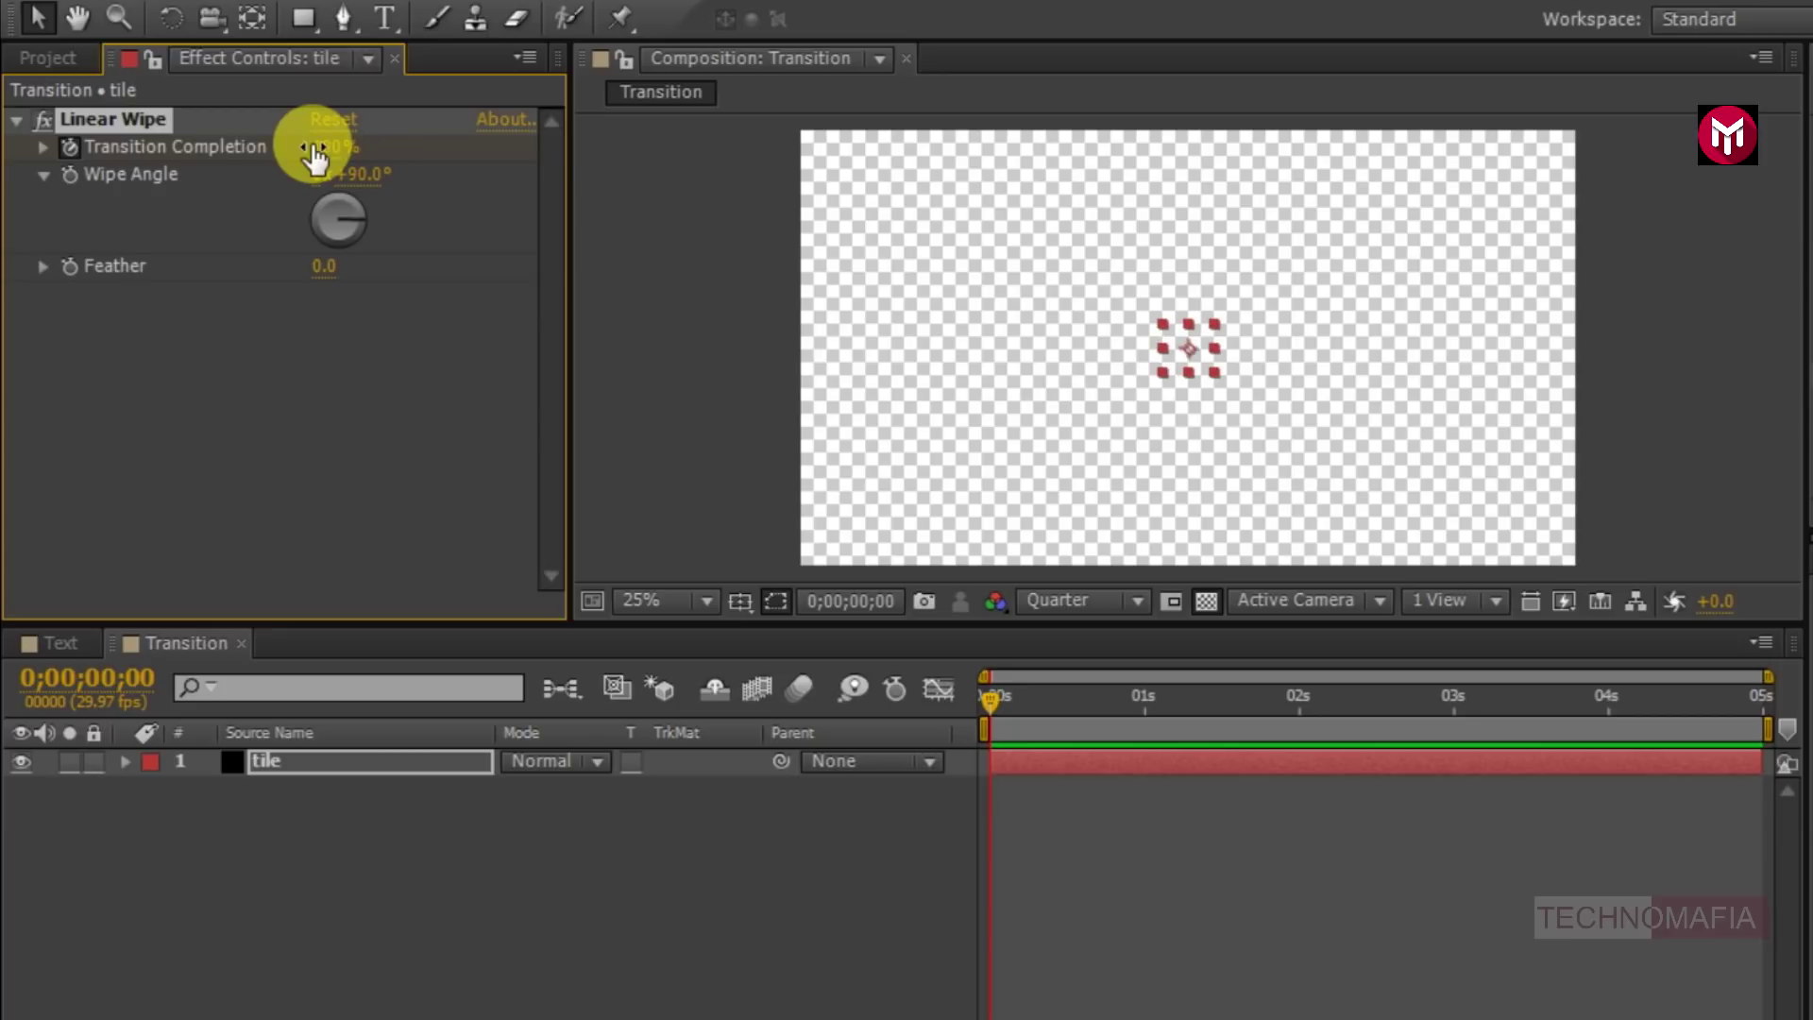
- Add a Transition Completion keyframe of 0% at 0;00;01;05
{"action": "left_click", "coordinate": [1182, 694]}
{"action": "left_click_drag", "start_coordinate": [1181, 693], "coordinate": [1175, 695]}
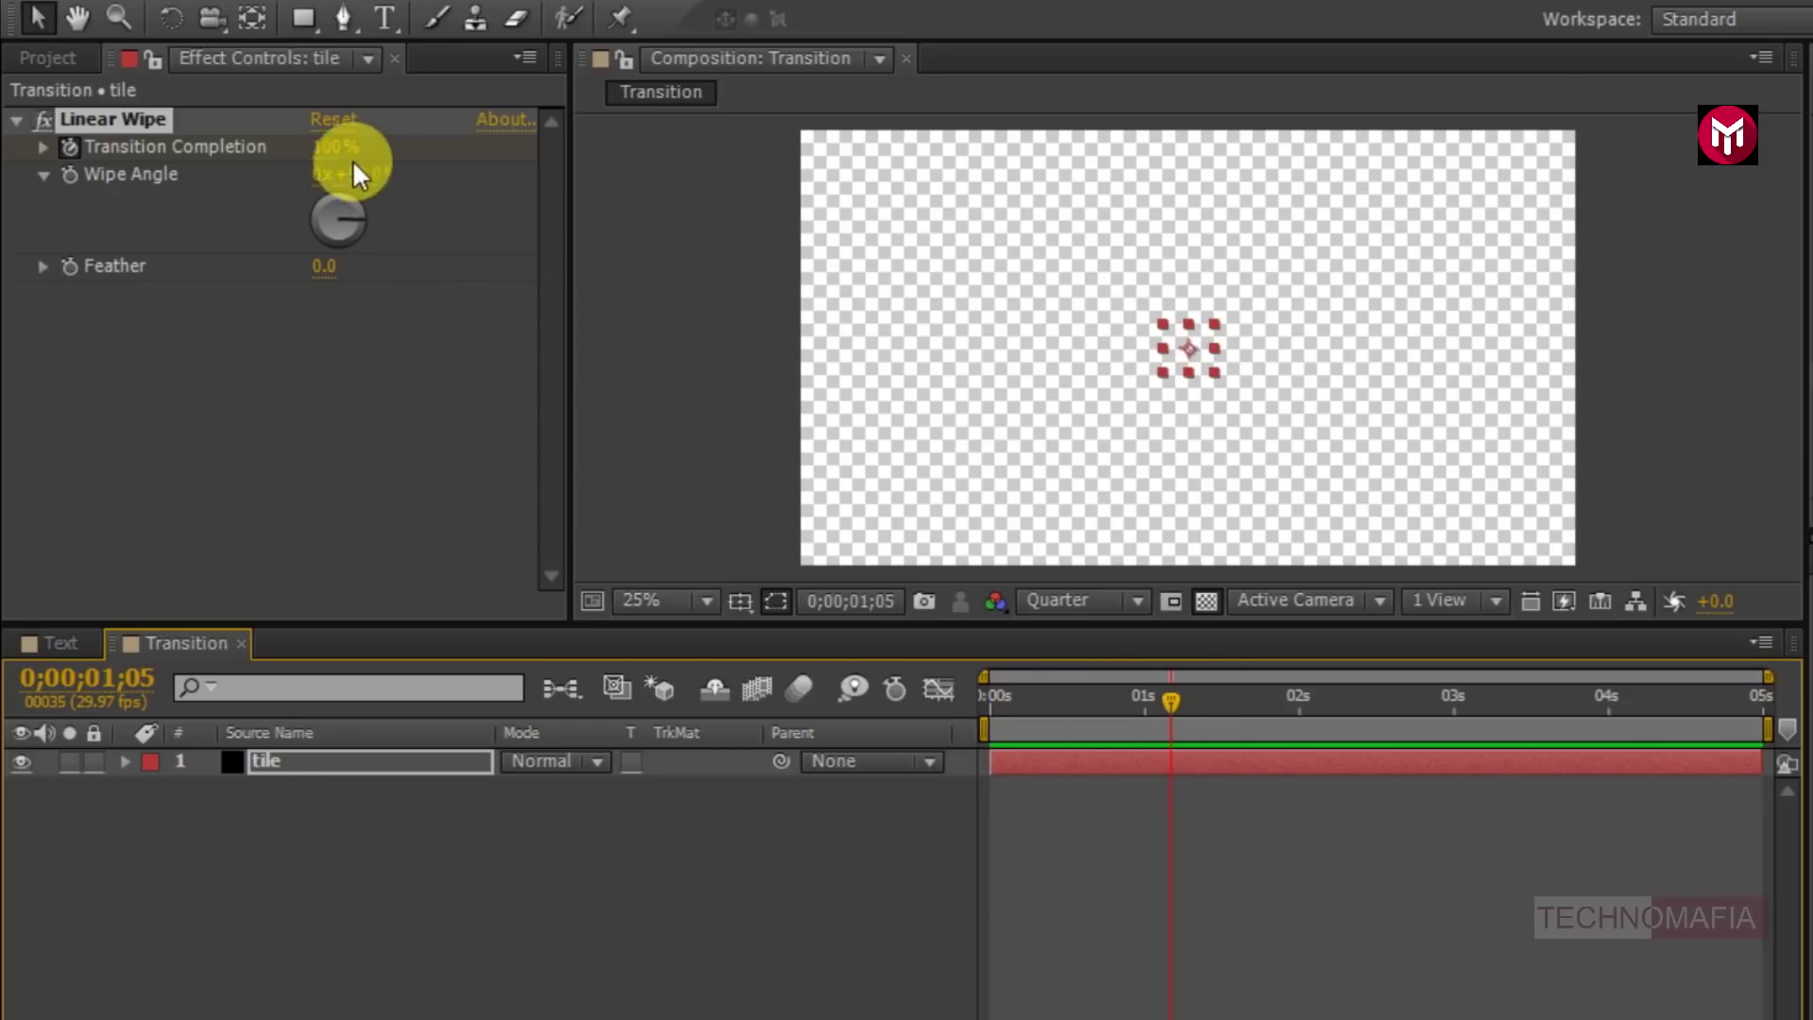
{"action": "left_click", "coordinate": [330, 147]}
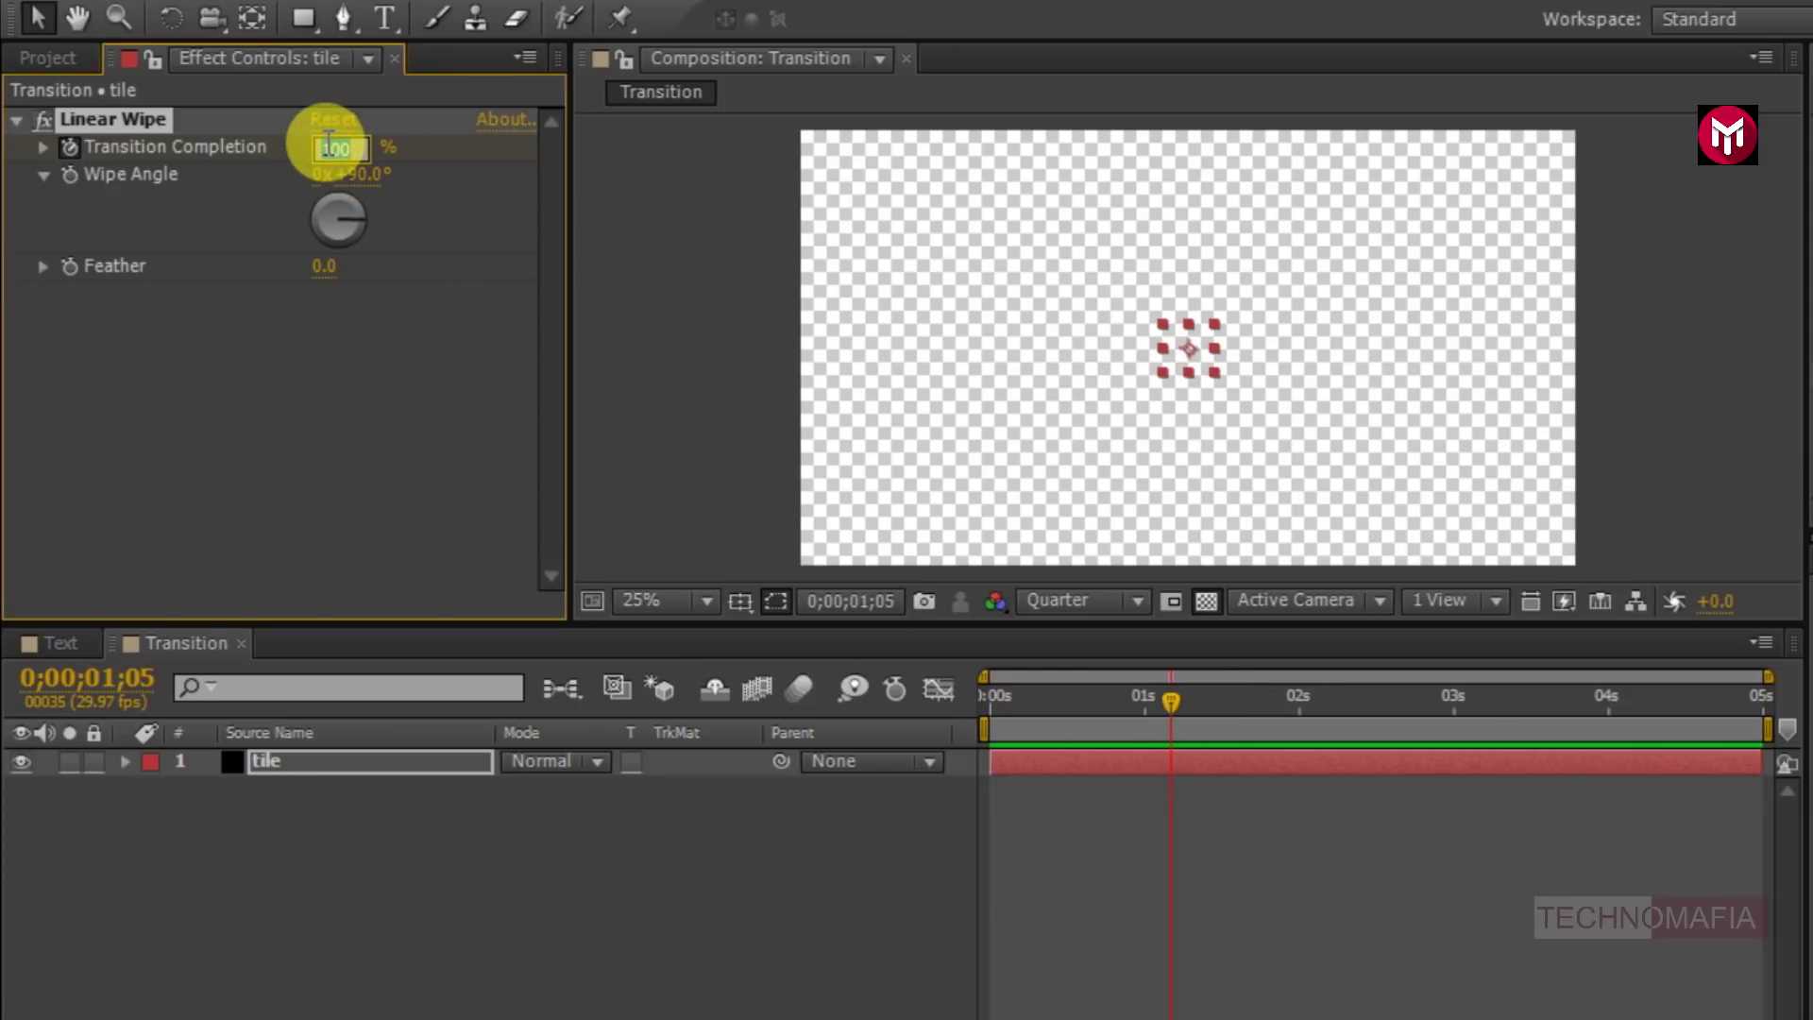
{"action": "type", "text": "0"}
{"action": "key", "text": "Return"}
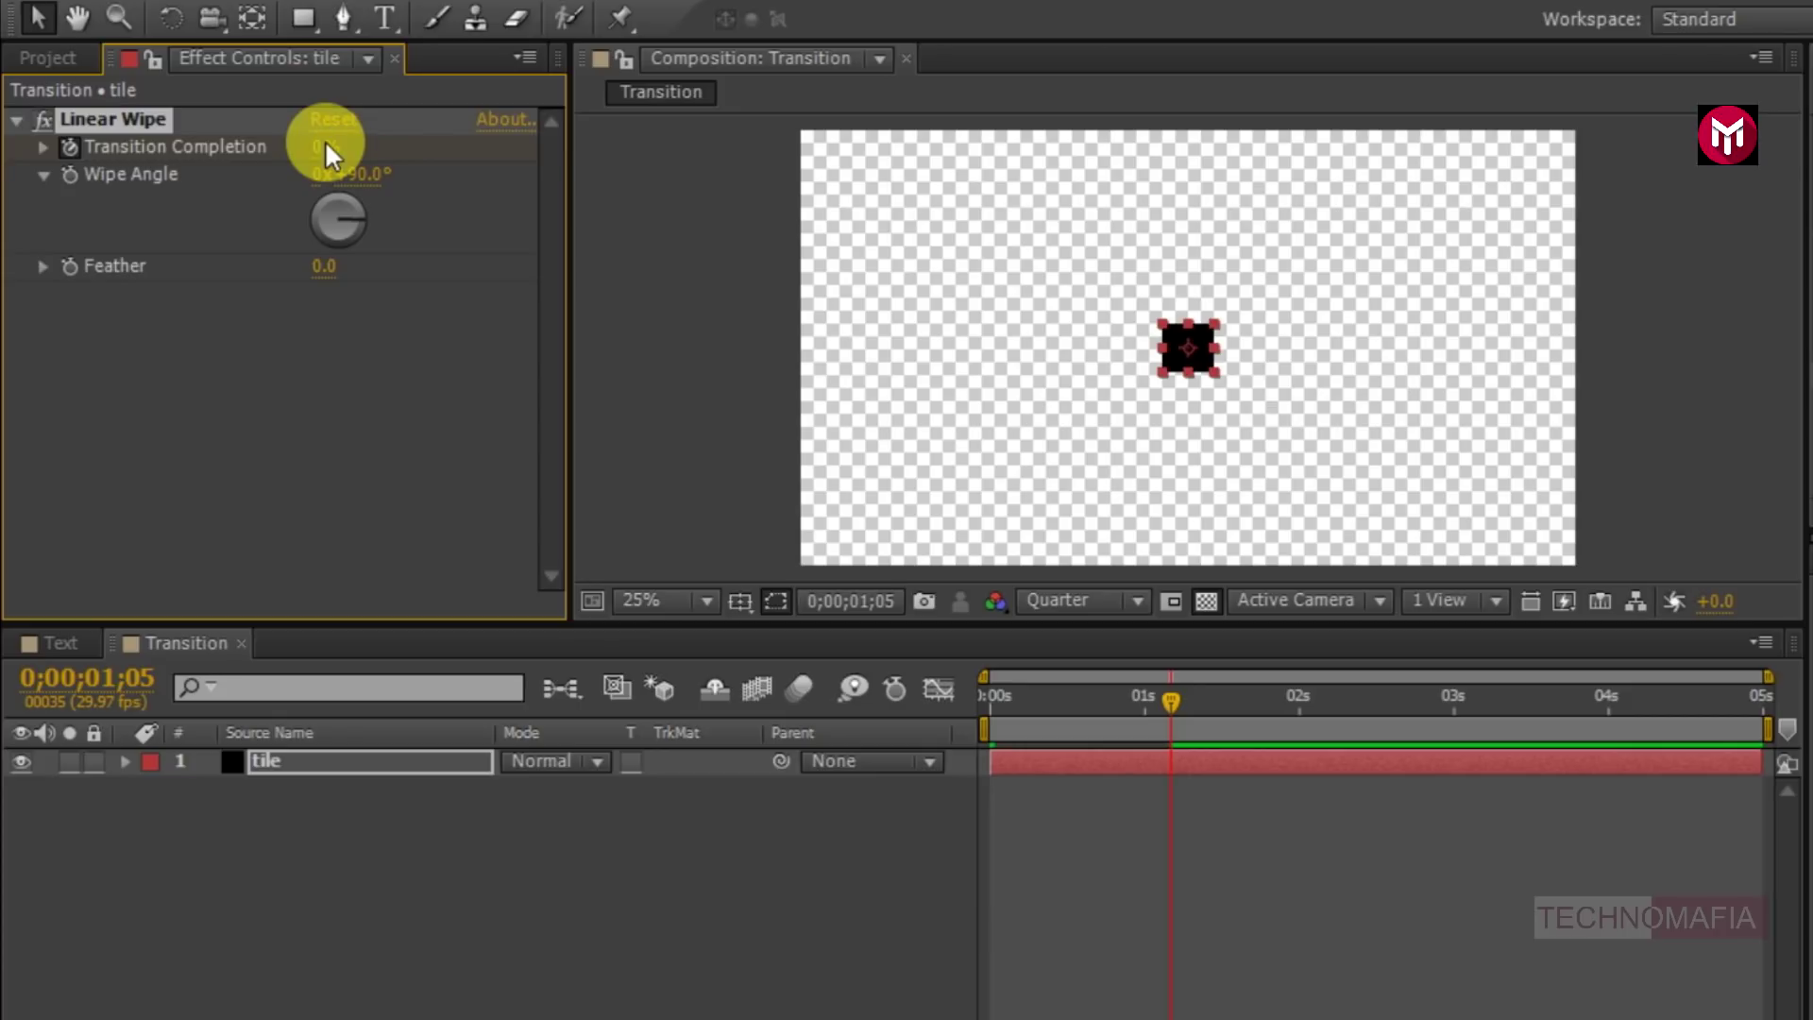
- Set the Linear Wipe's Wipe Angle to 225°
{"action": "left_click", "coordinate": [355, 175]}
{"action": "type", "text": "22"}
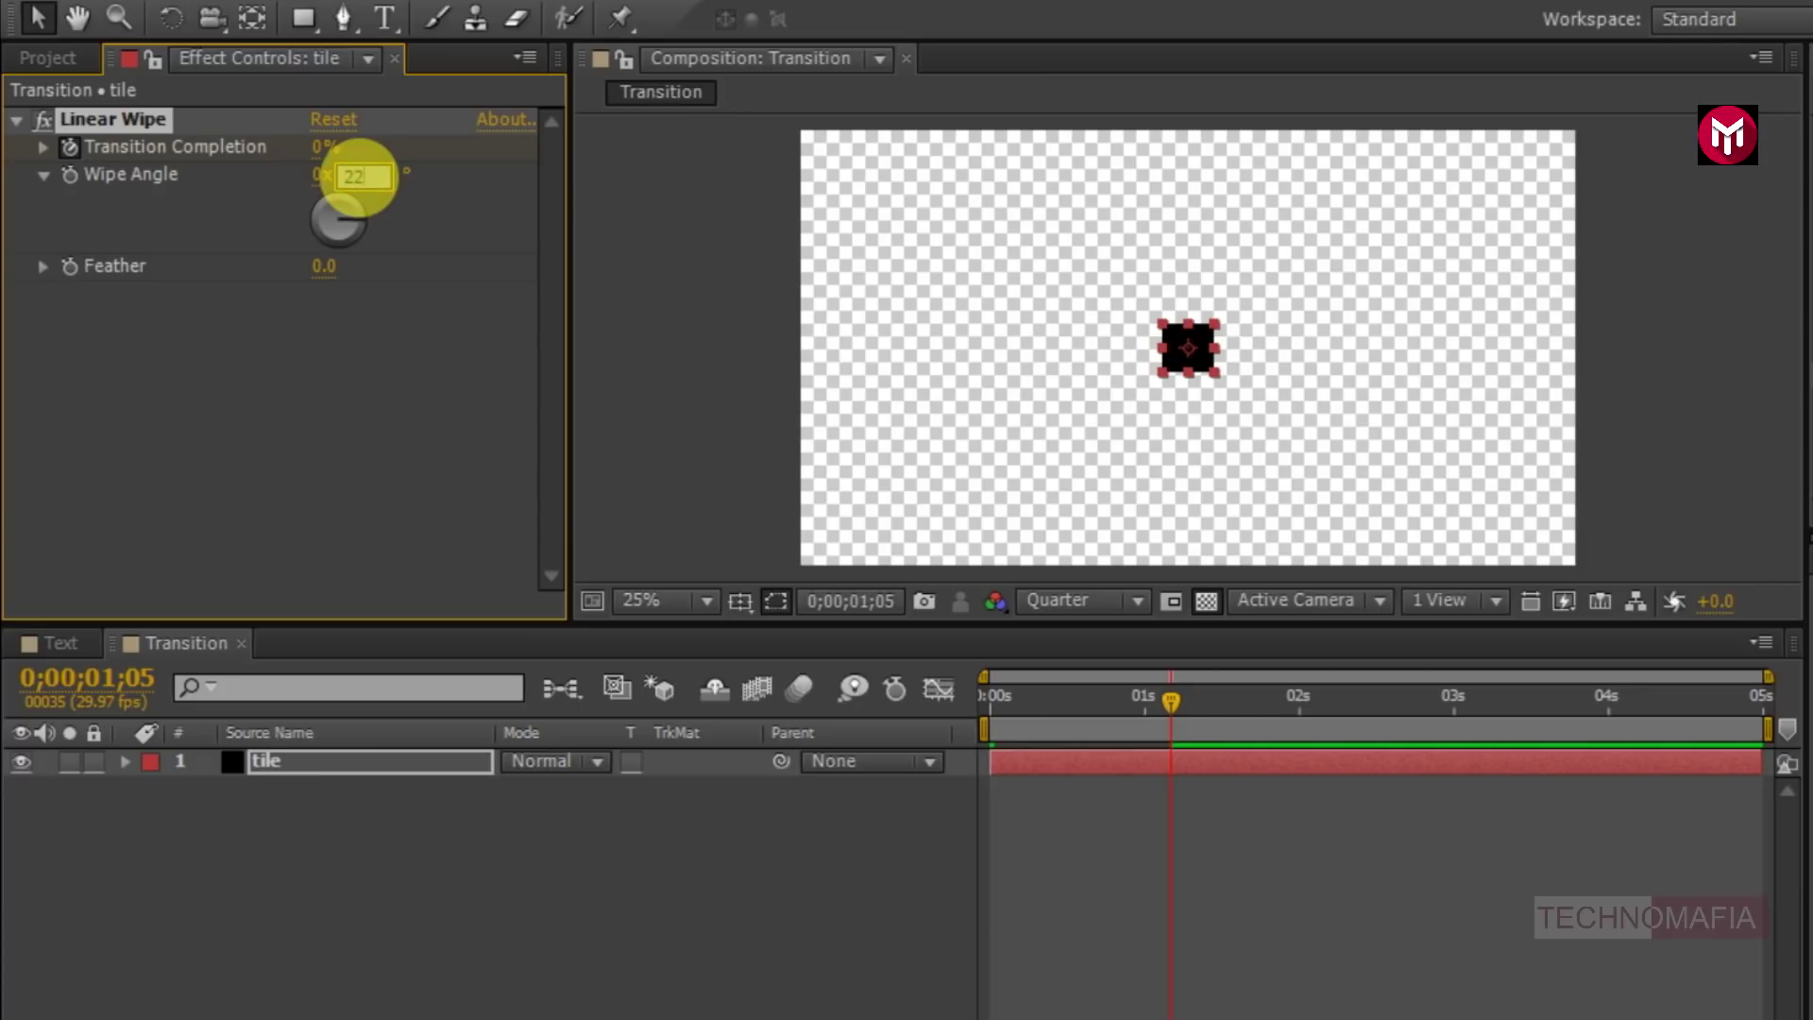
{"action": "type", "text": "5"}
{"action": "key", "text": "Return"}
- Reveal the tile layer's keyframes and apply Easy Ease to both Transition Completion keyframes
{"action": "key", "text": "u"}
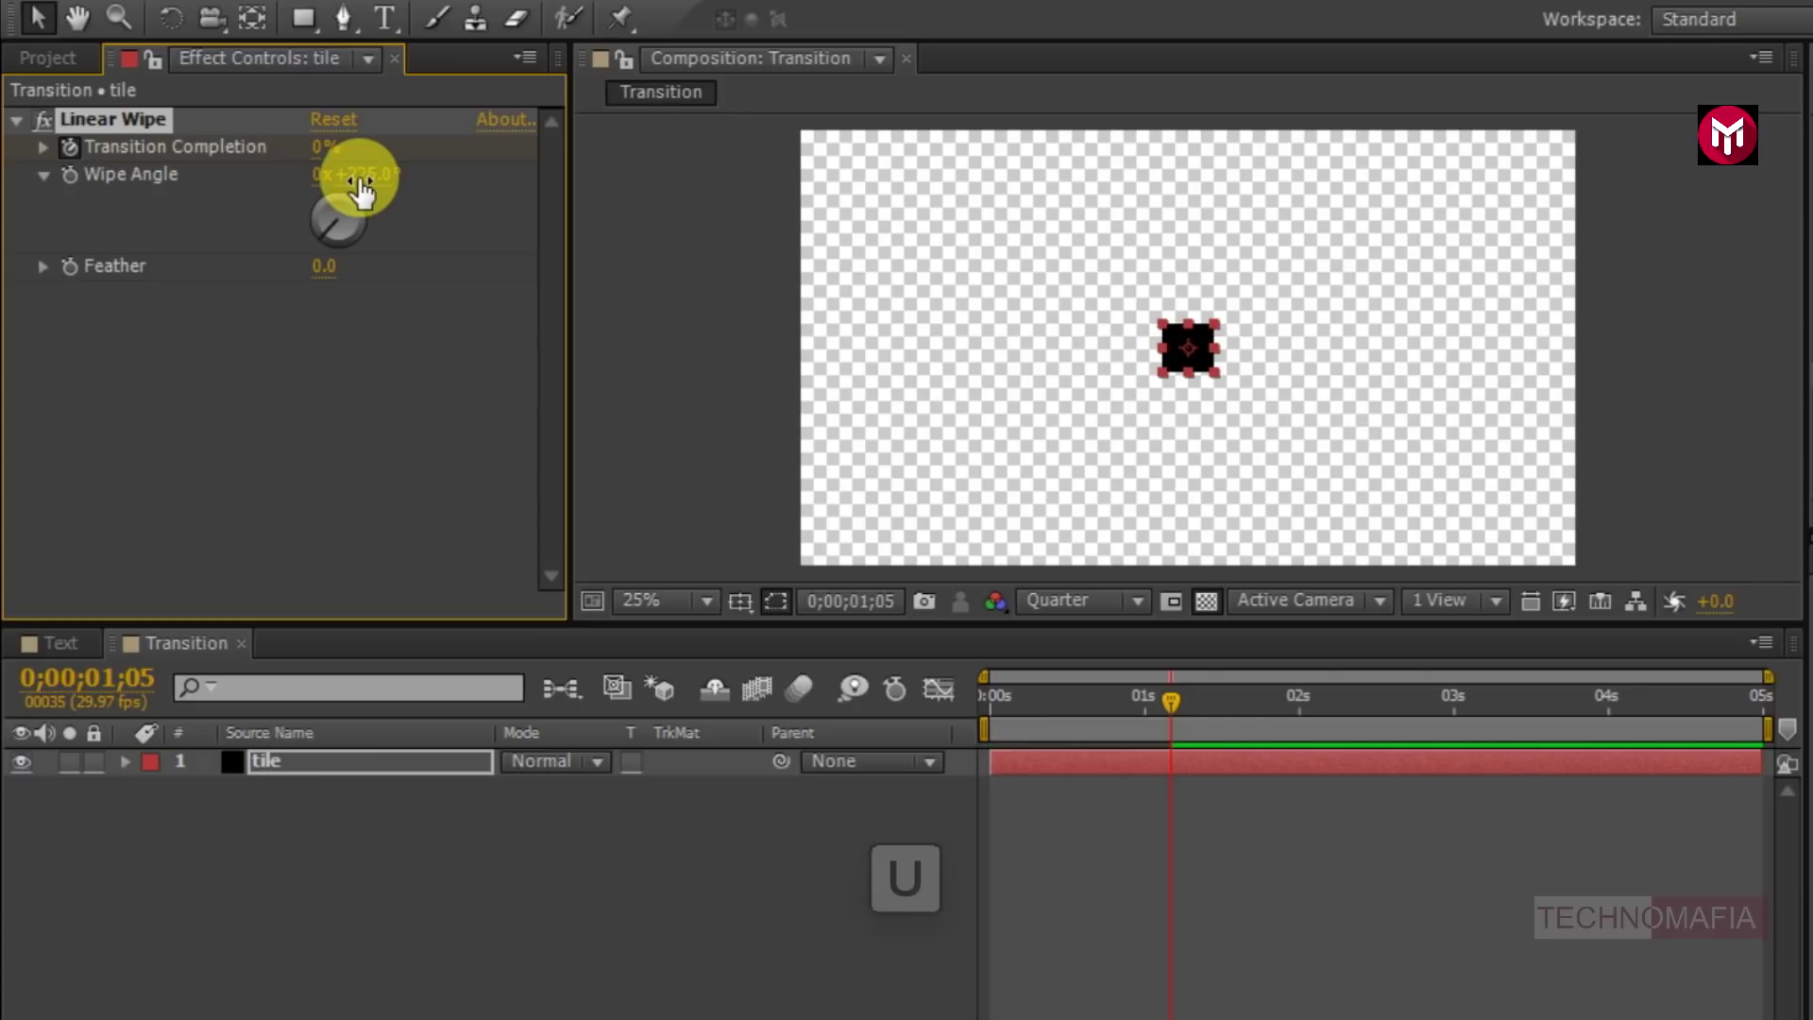
{"action": "left_click", "coordinate": [286, 763]}
{"action": "key", "text": "u"}
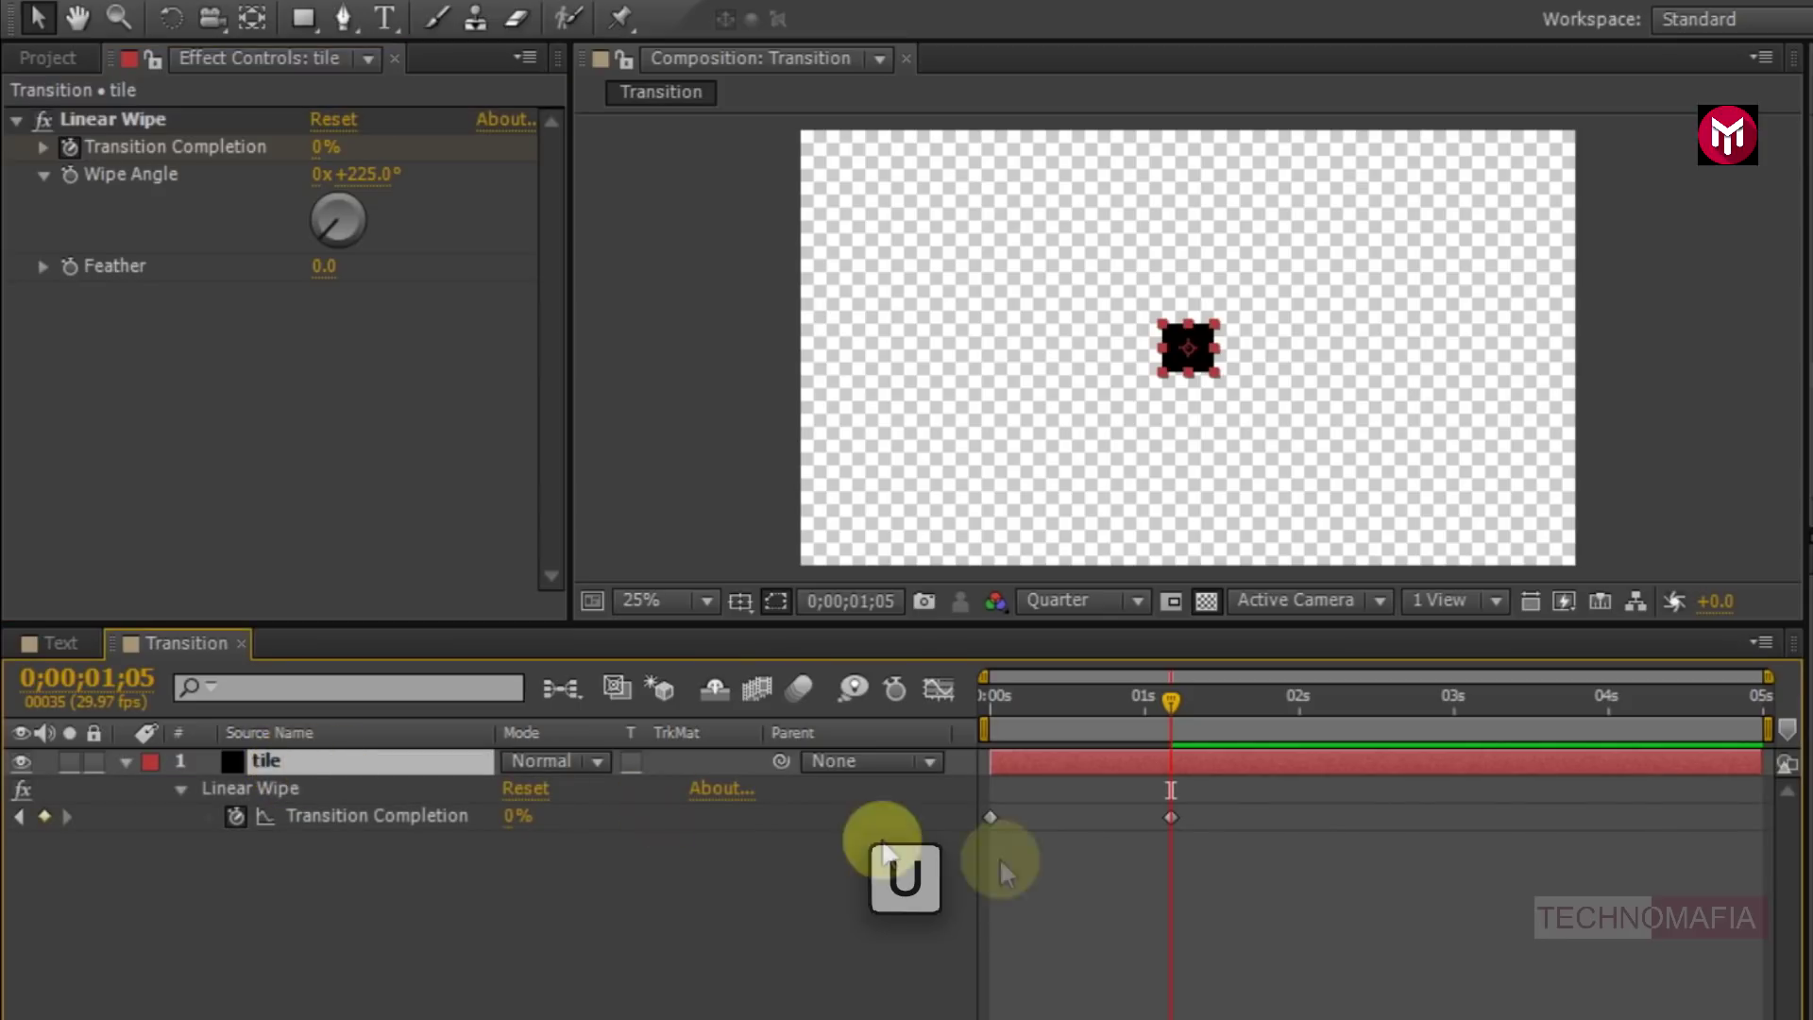
{"action": "left_click_drag", "start_coordinate": [1197, 806], "coordinate": [983, 829]}
{"action": "right_click", "coordinate": [990, 819]}
{"action": "mouse_move", "coordinate": [1145, 802]}
{"action": "left_click", "coordinate": [1379, 865]}
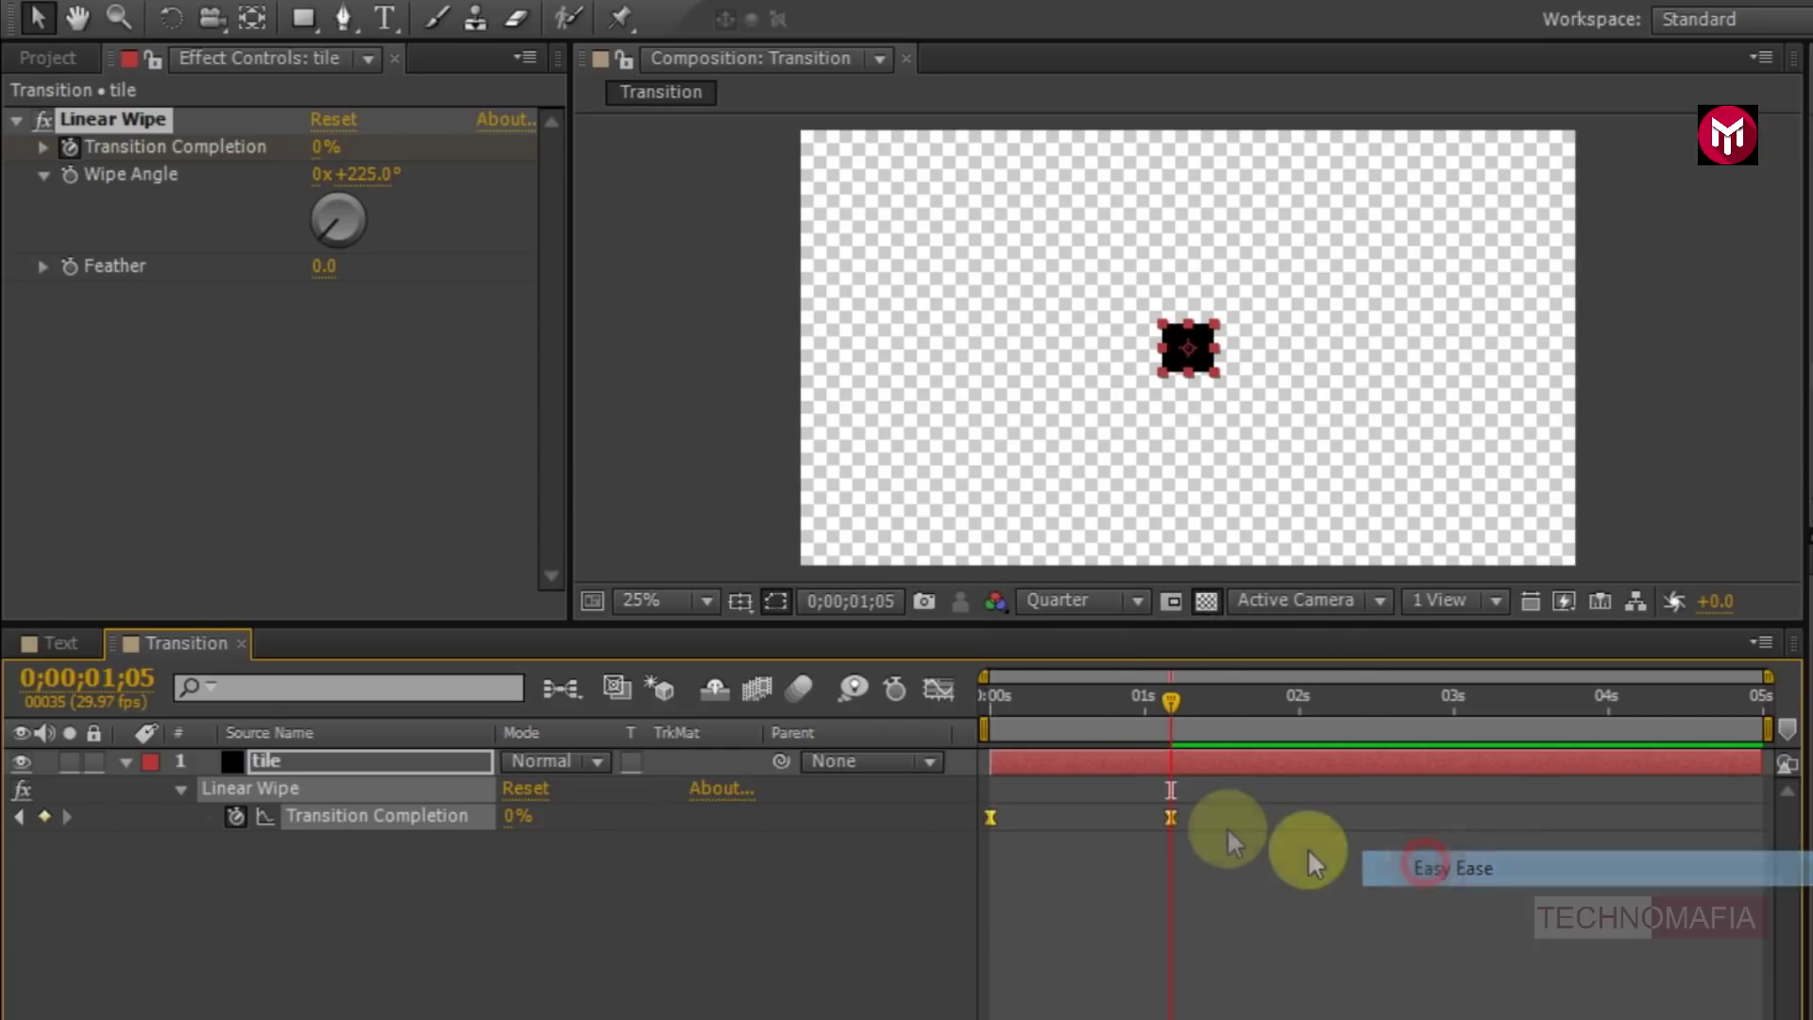
- Extend both keyframes' ease influence inward in the Transition Completion speed graph for a sharper central peak, and collapse the tile layer
{"action": "left_click", "coordinate": [940, 690]}
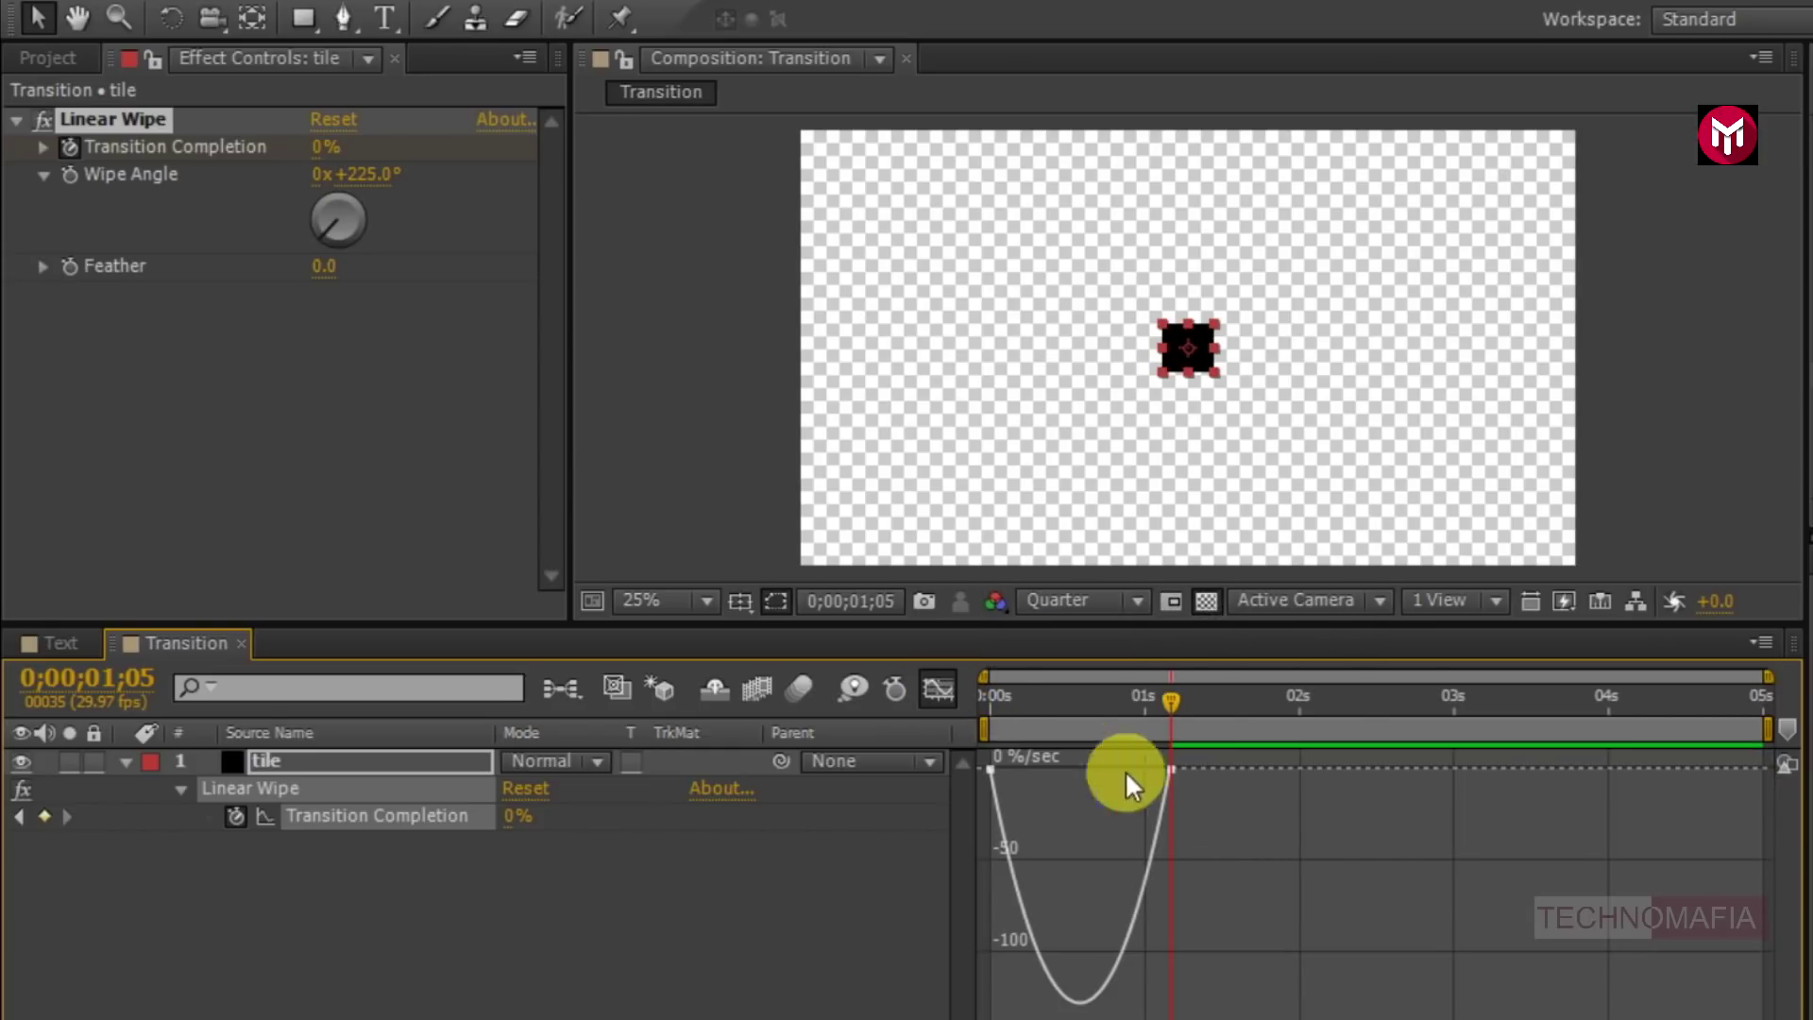
{"action": "left_click_drag", "start_coordinate": [1213, 821], "coordinate": [1041, 767]}
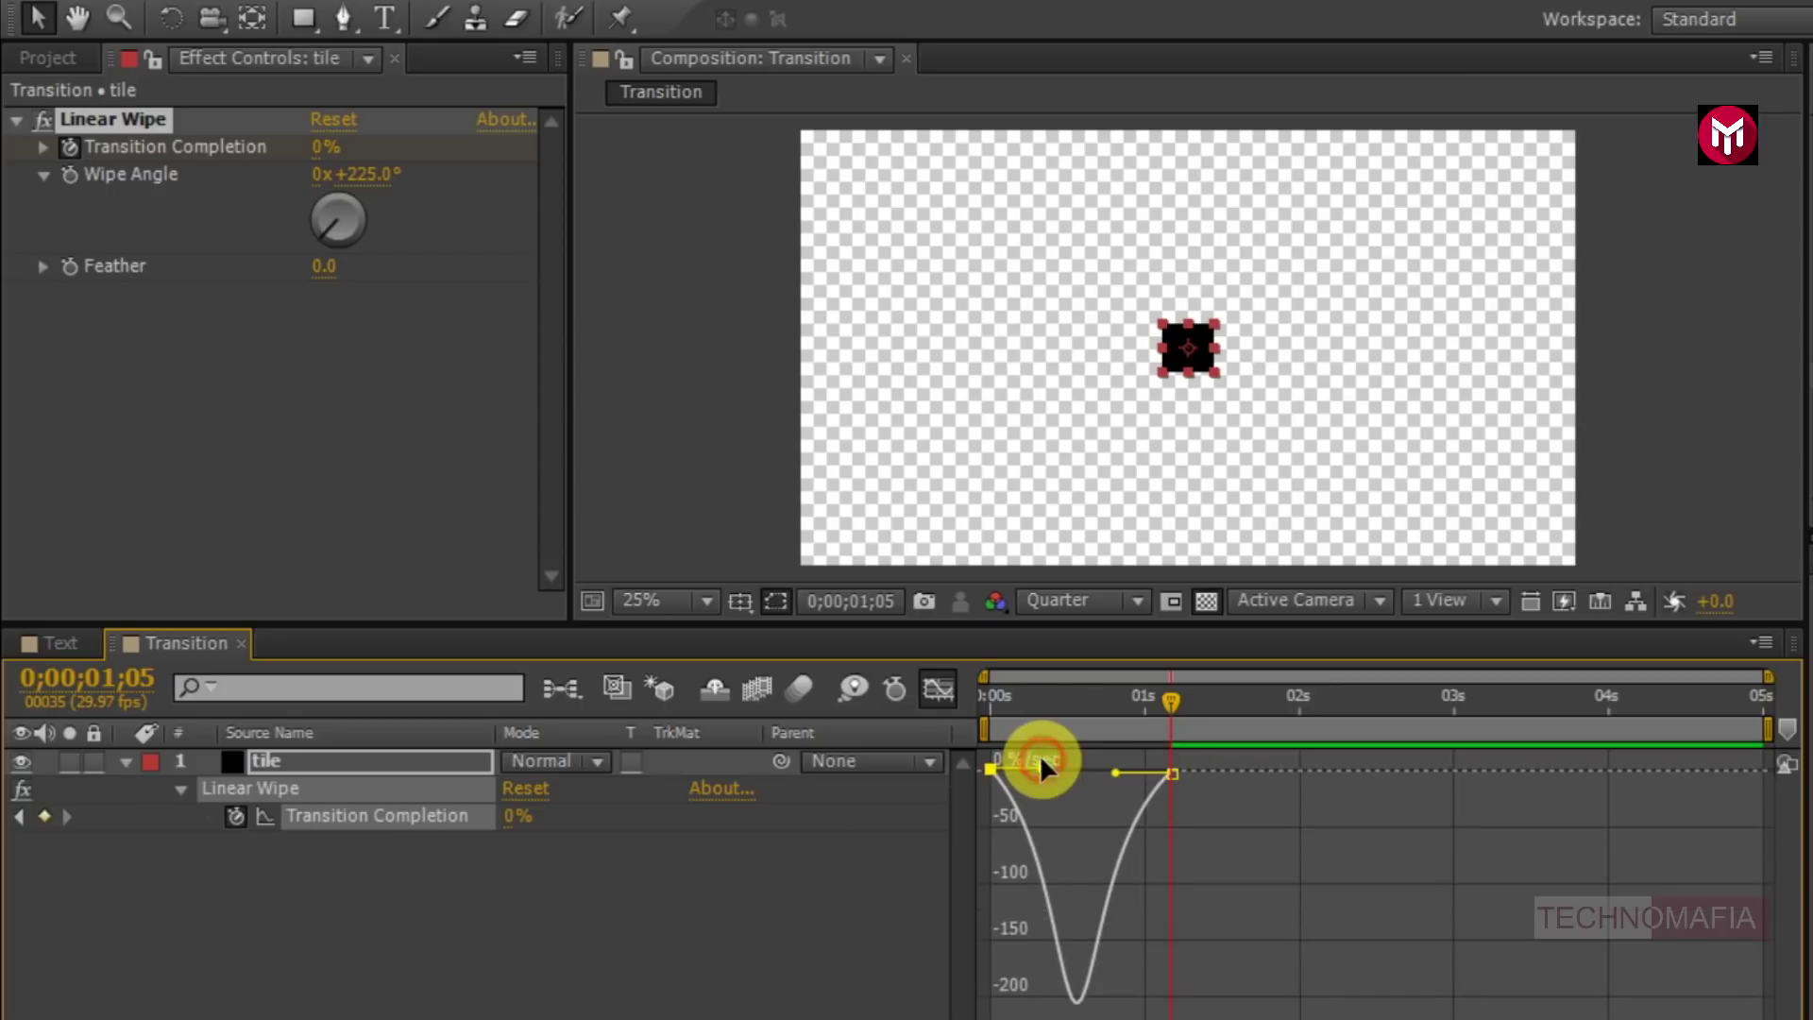
{"action": "left_click", "coordinate": [939, 688]}
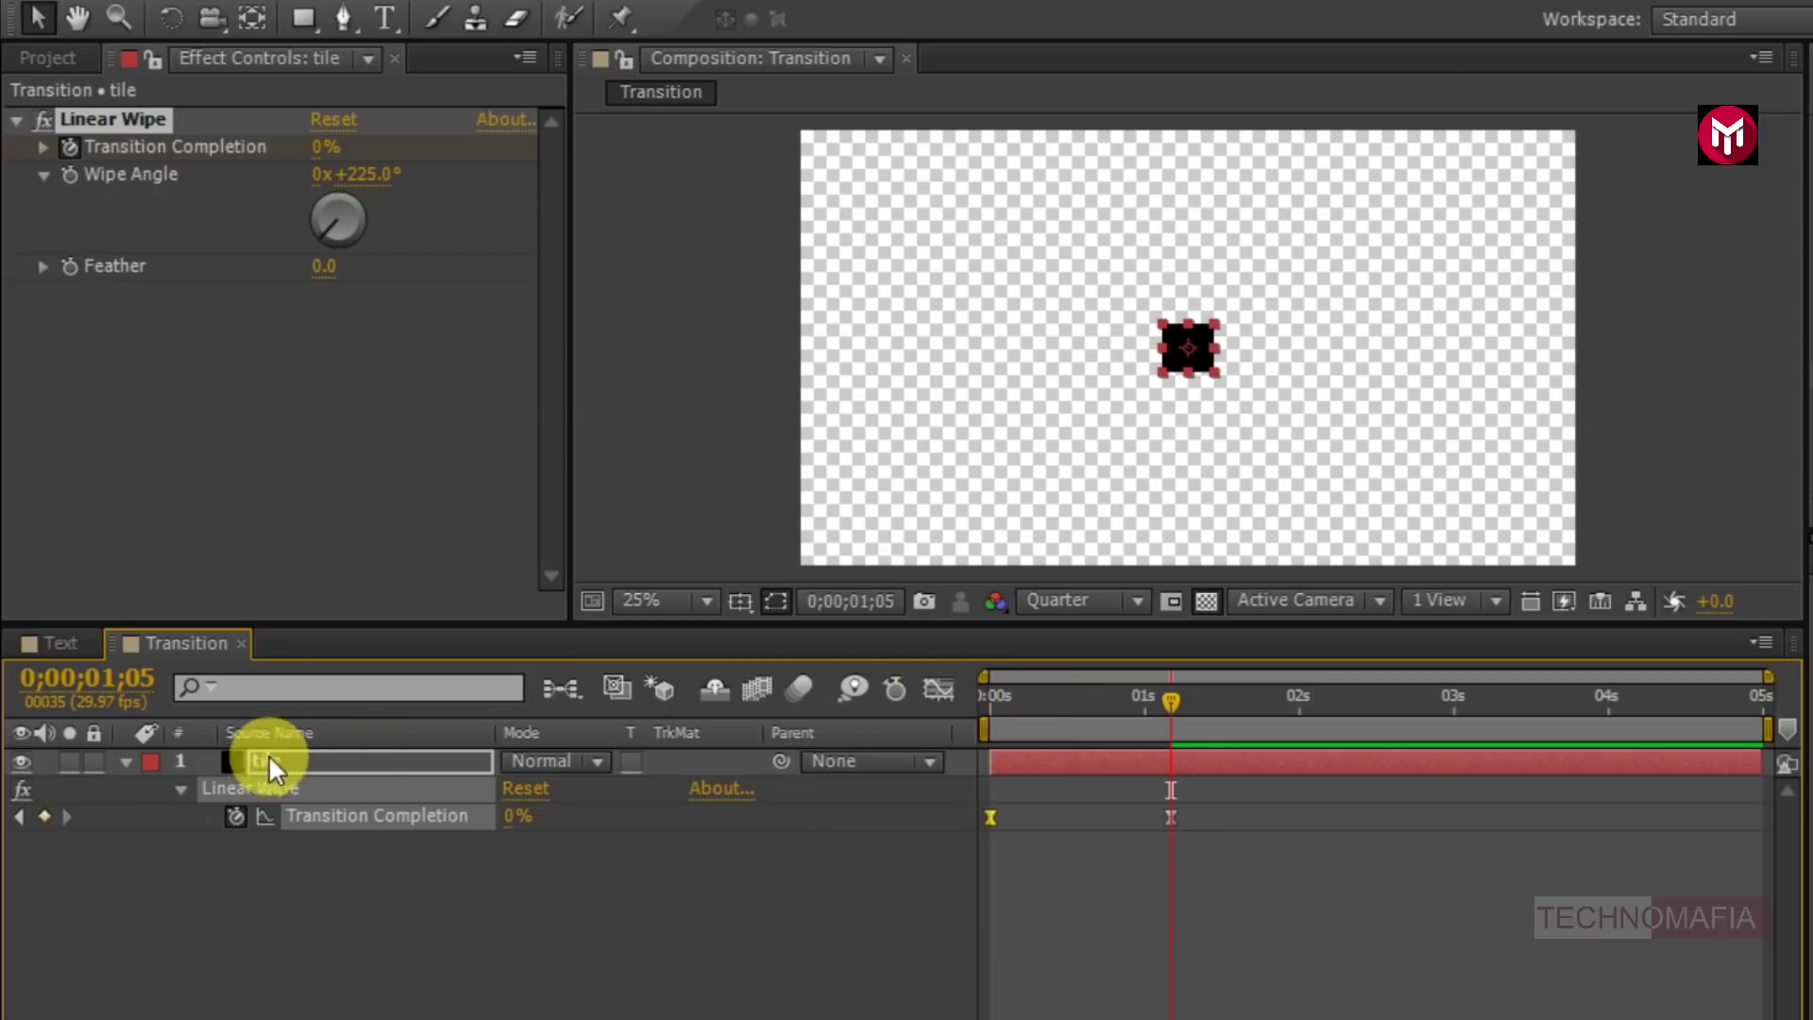
{"action": "left_click", "coordinate": [124, 763]}
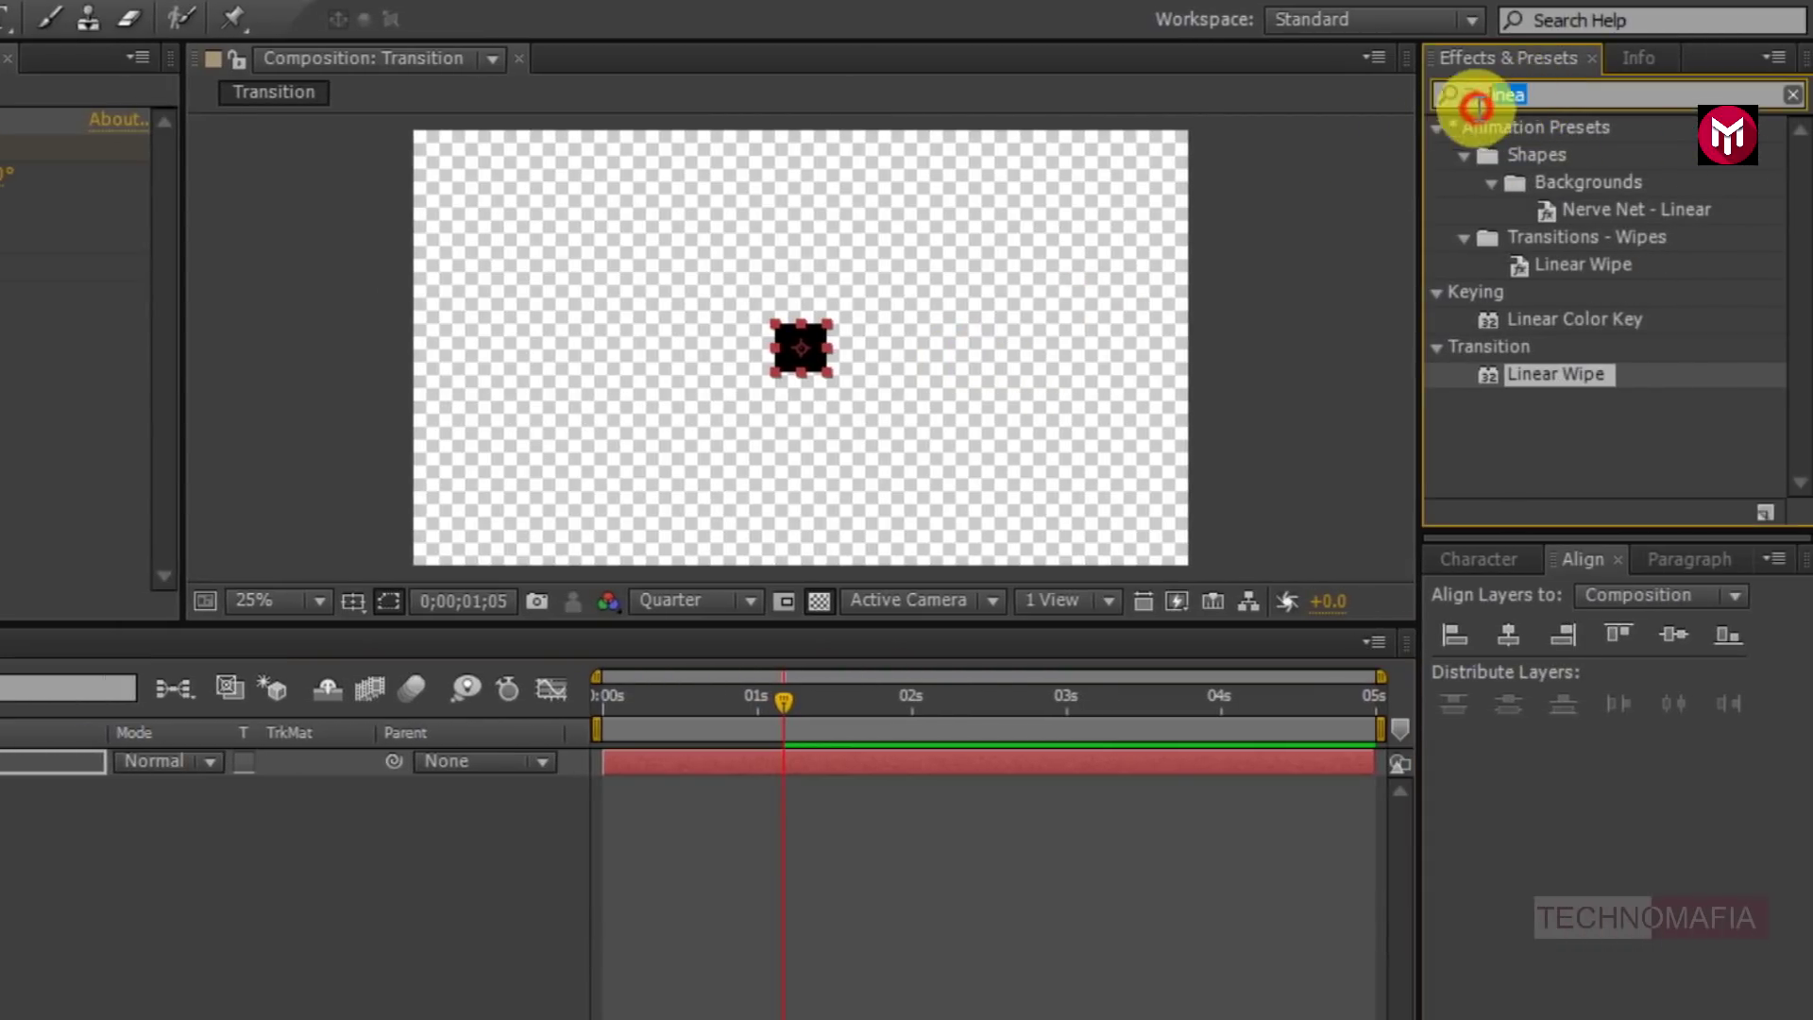
- Find the CC RepeTile effect and apply it to the tile layer
{"action": "left_click", "coordinate": [1564, 98]}
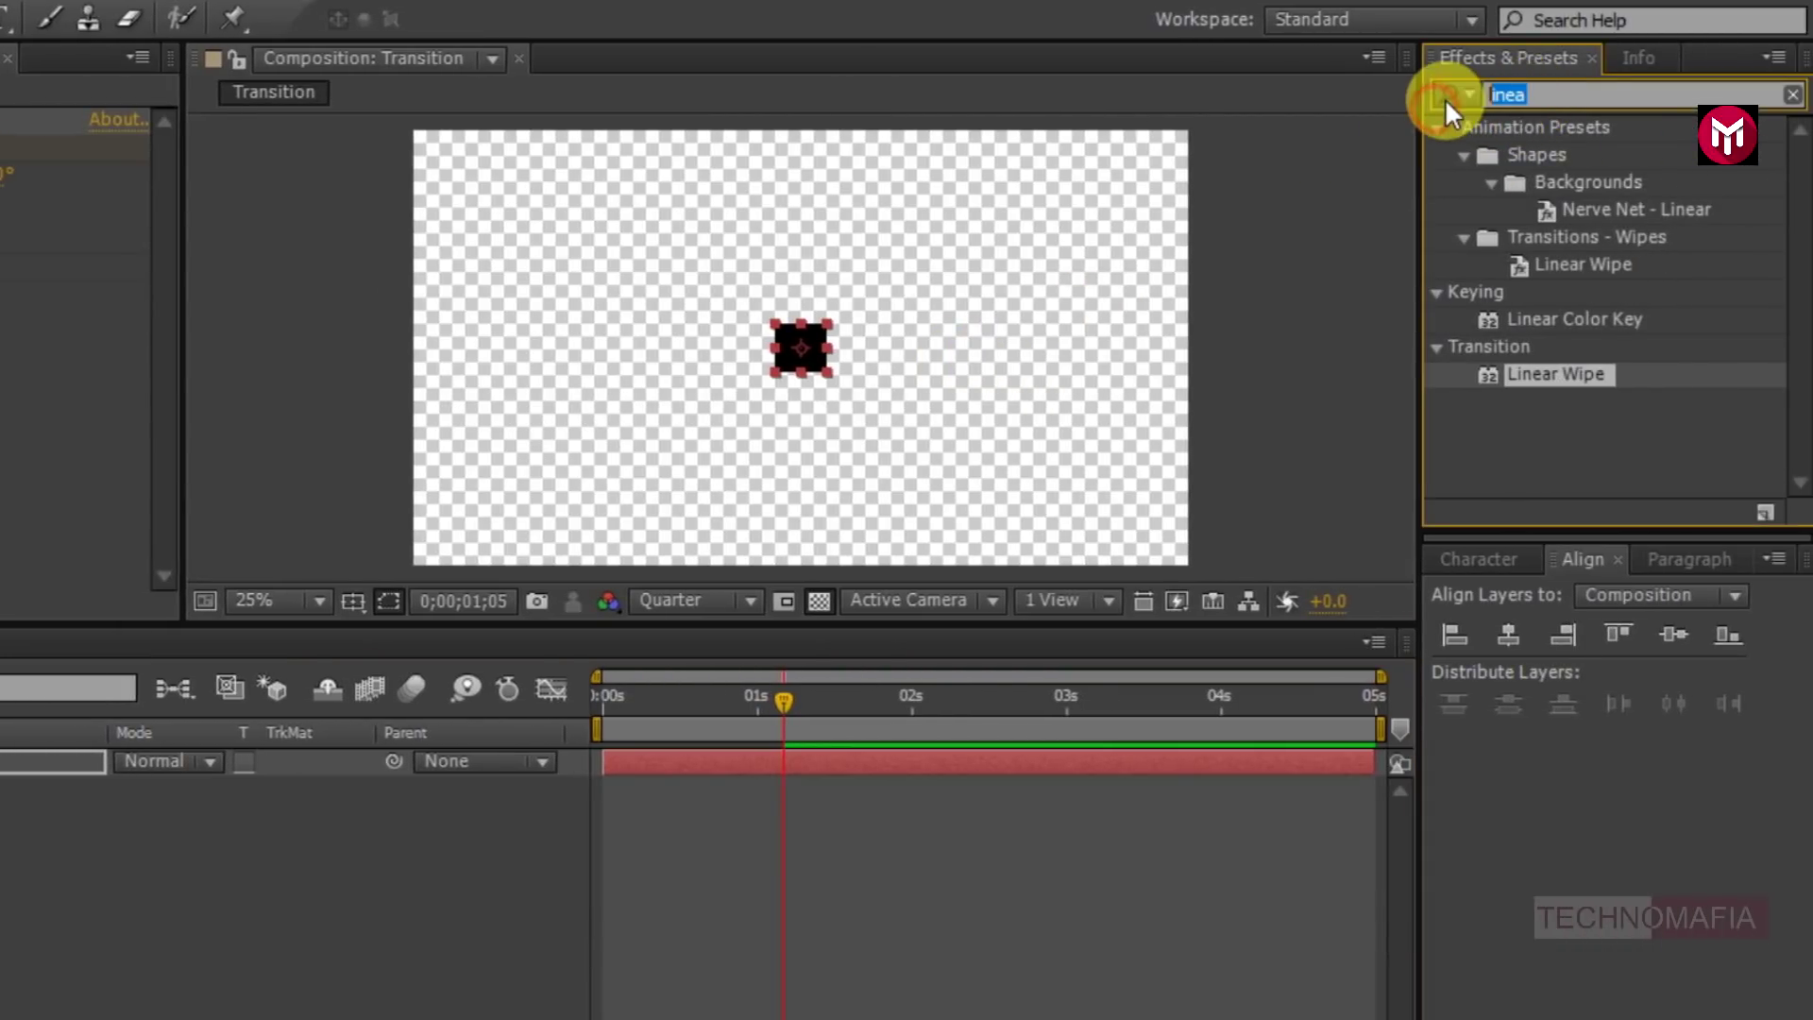
{"action": "left_click", "coordinate": [1445, 98]}
{"action": "type", "text": "cc"}
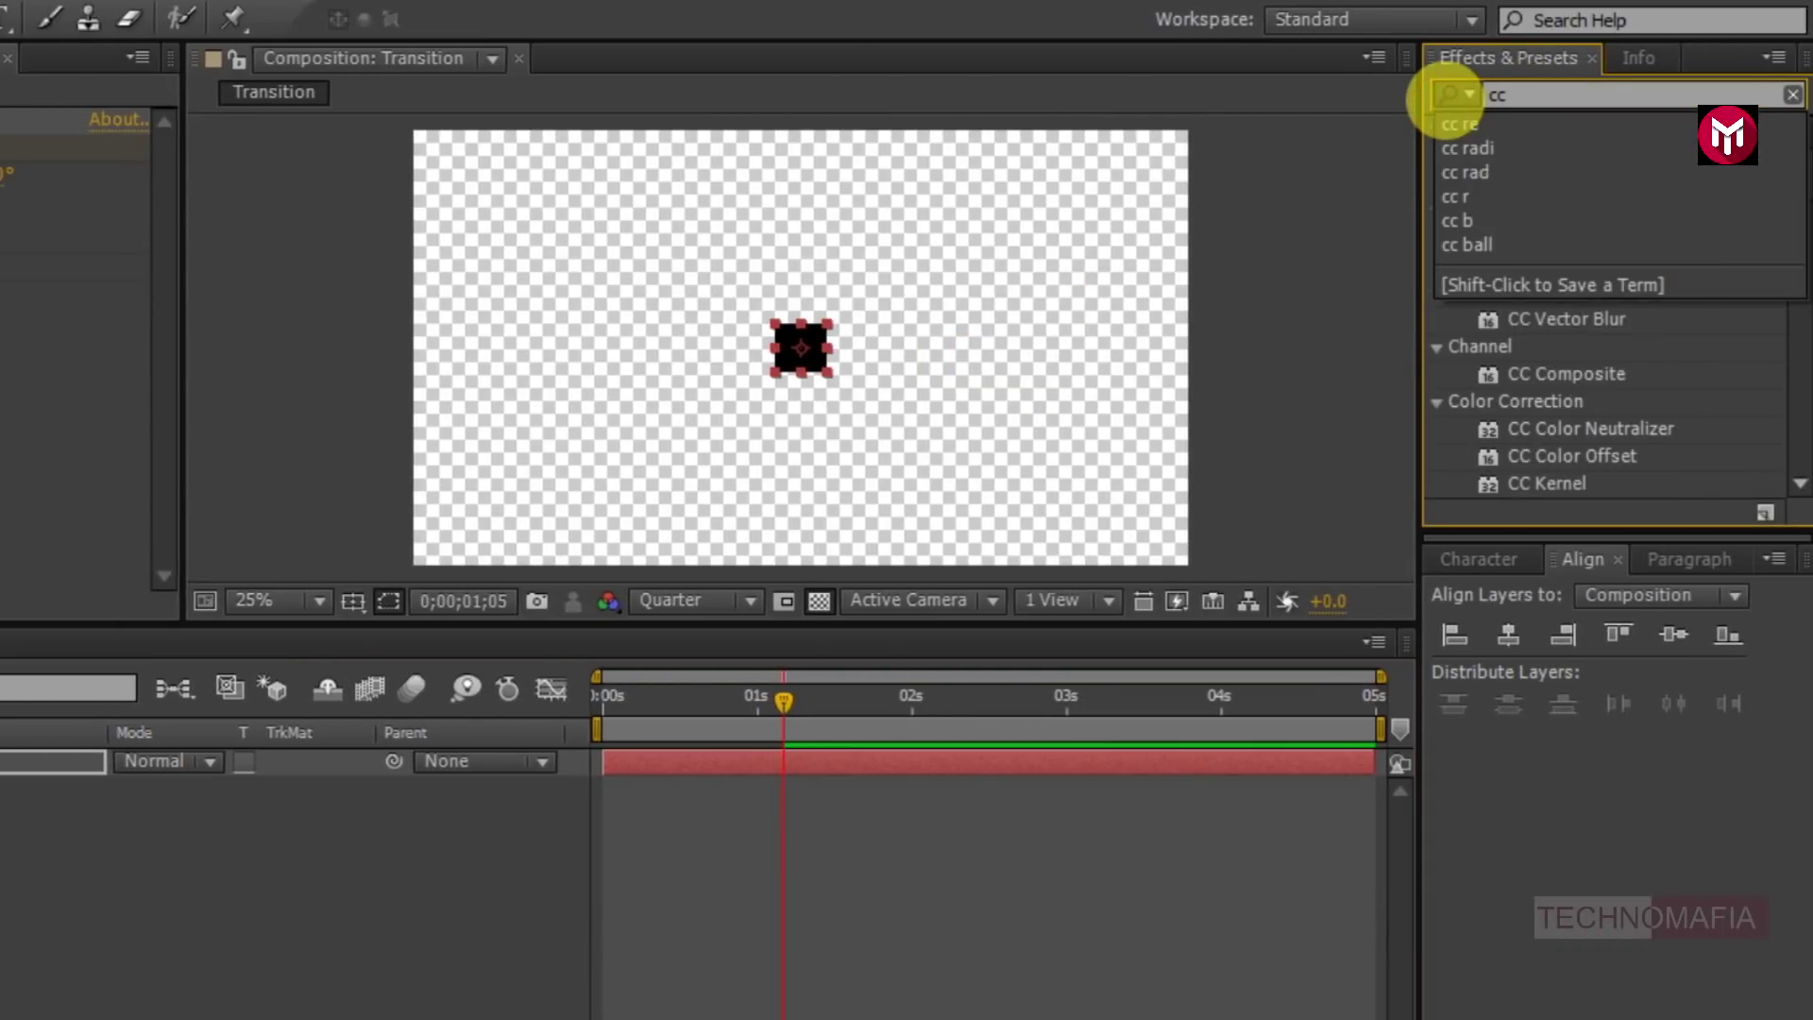
{"action": "type", "text": " re"}
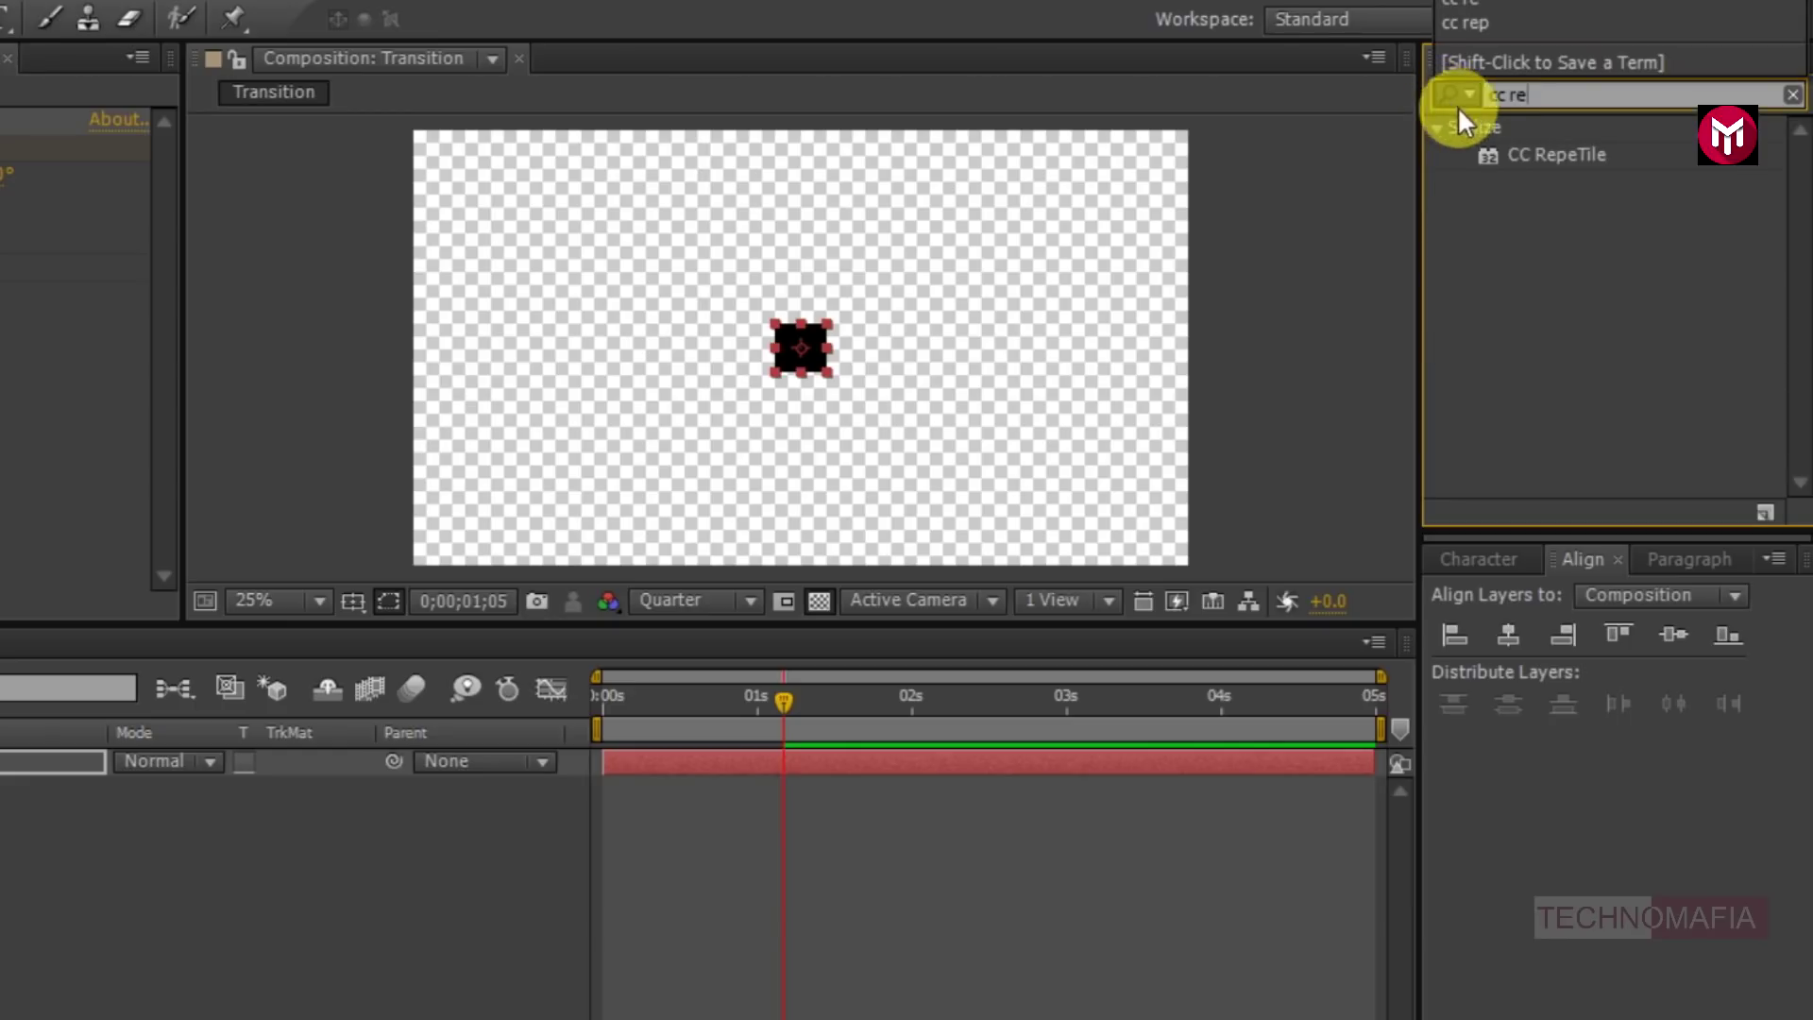
{"action": "left_click", "coordinate": [1541, 157]}
{"action": "double_click", "coordinate": [1541, 155]}
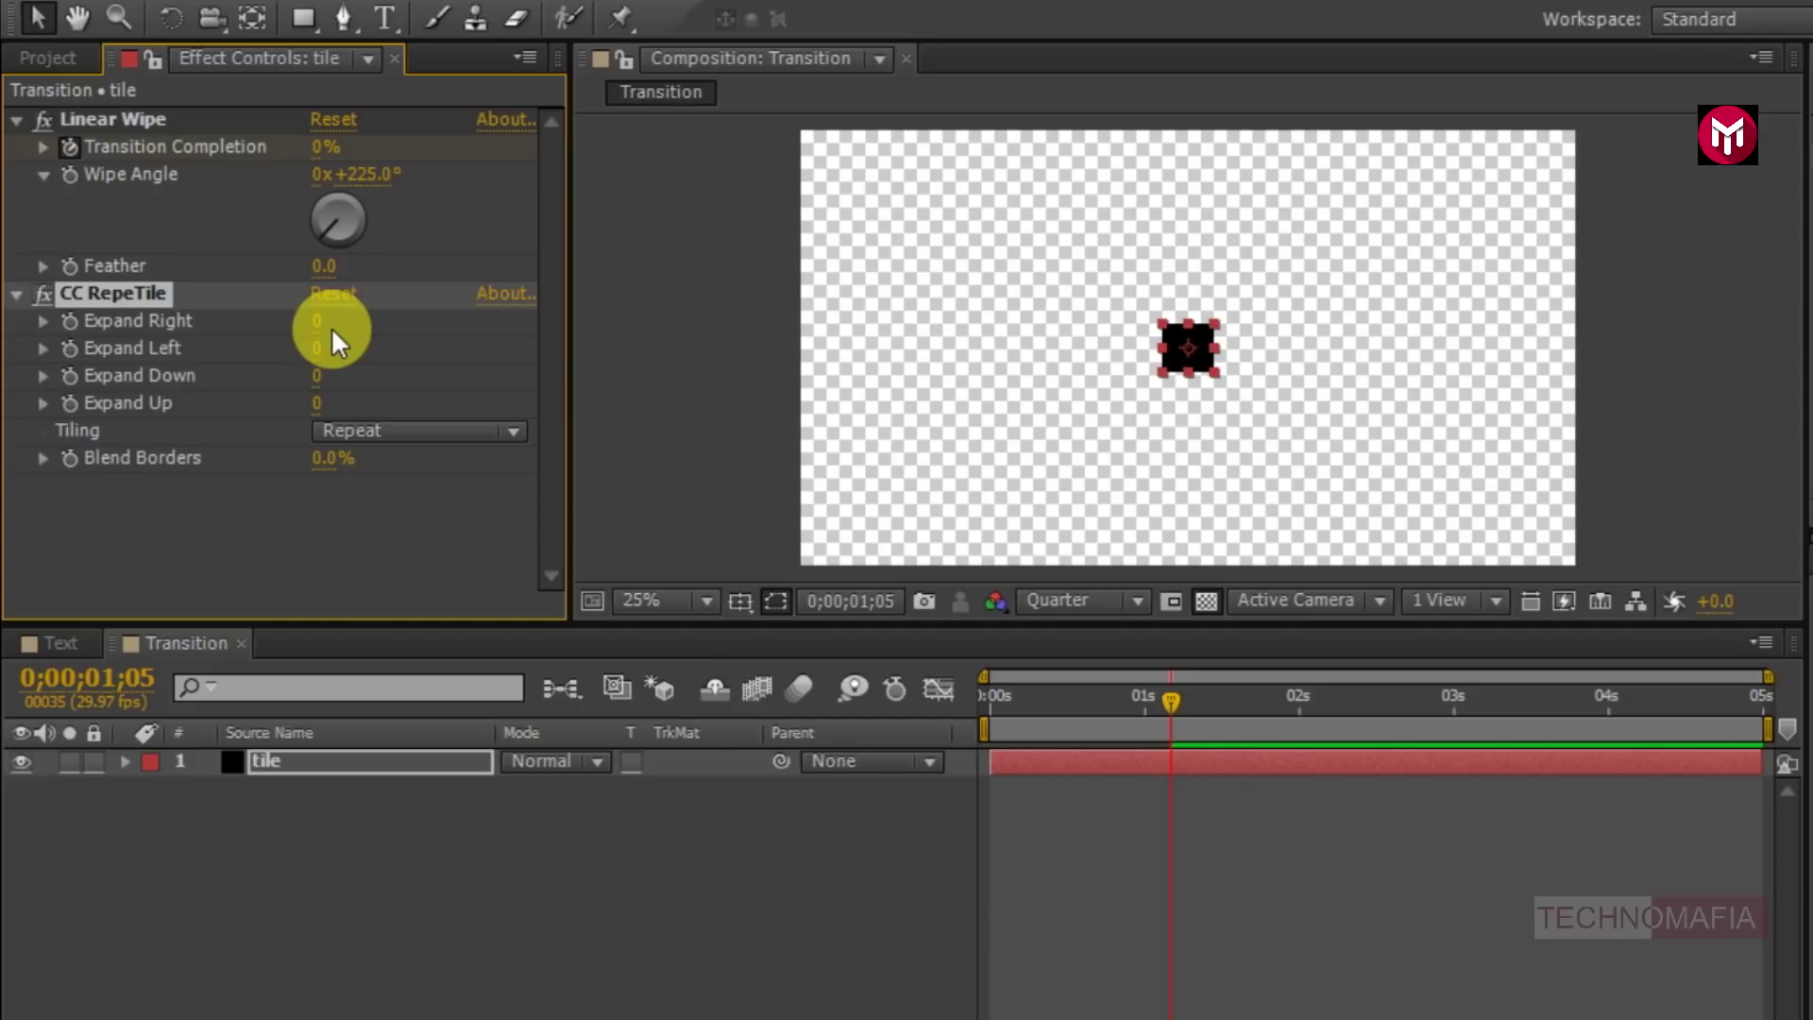
- Set CC RepeTile's Expand Right, Expand Left, Expand Down and Expand Up to 15000 each
{"action": "left_click", "coordinate": [318, 322]}
{"action": "type", "text": "15000"}
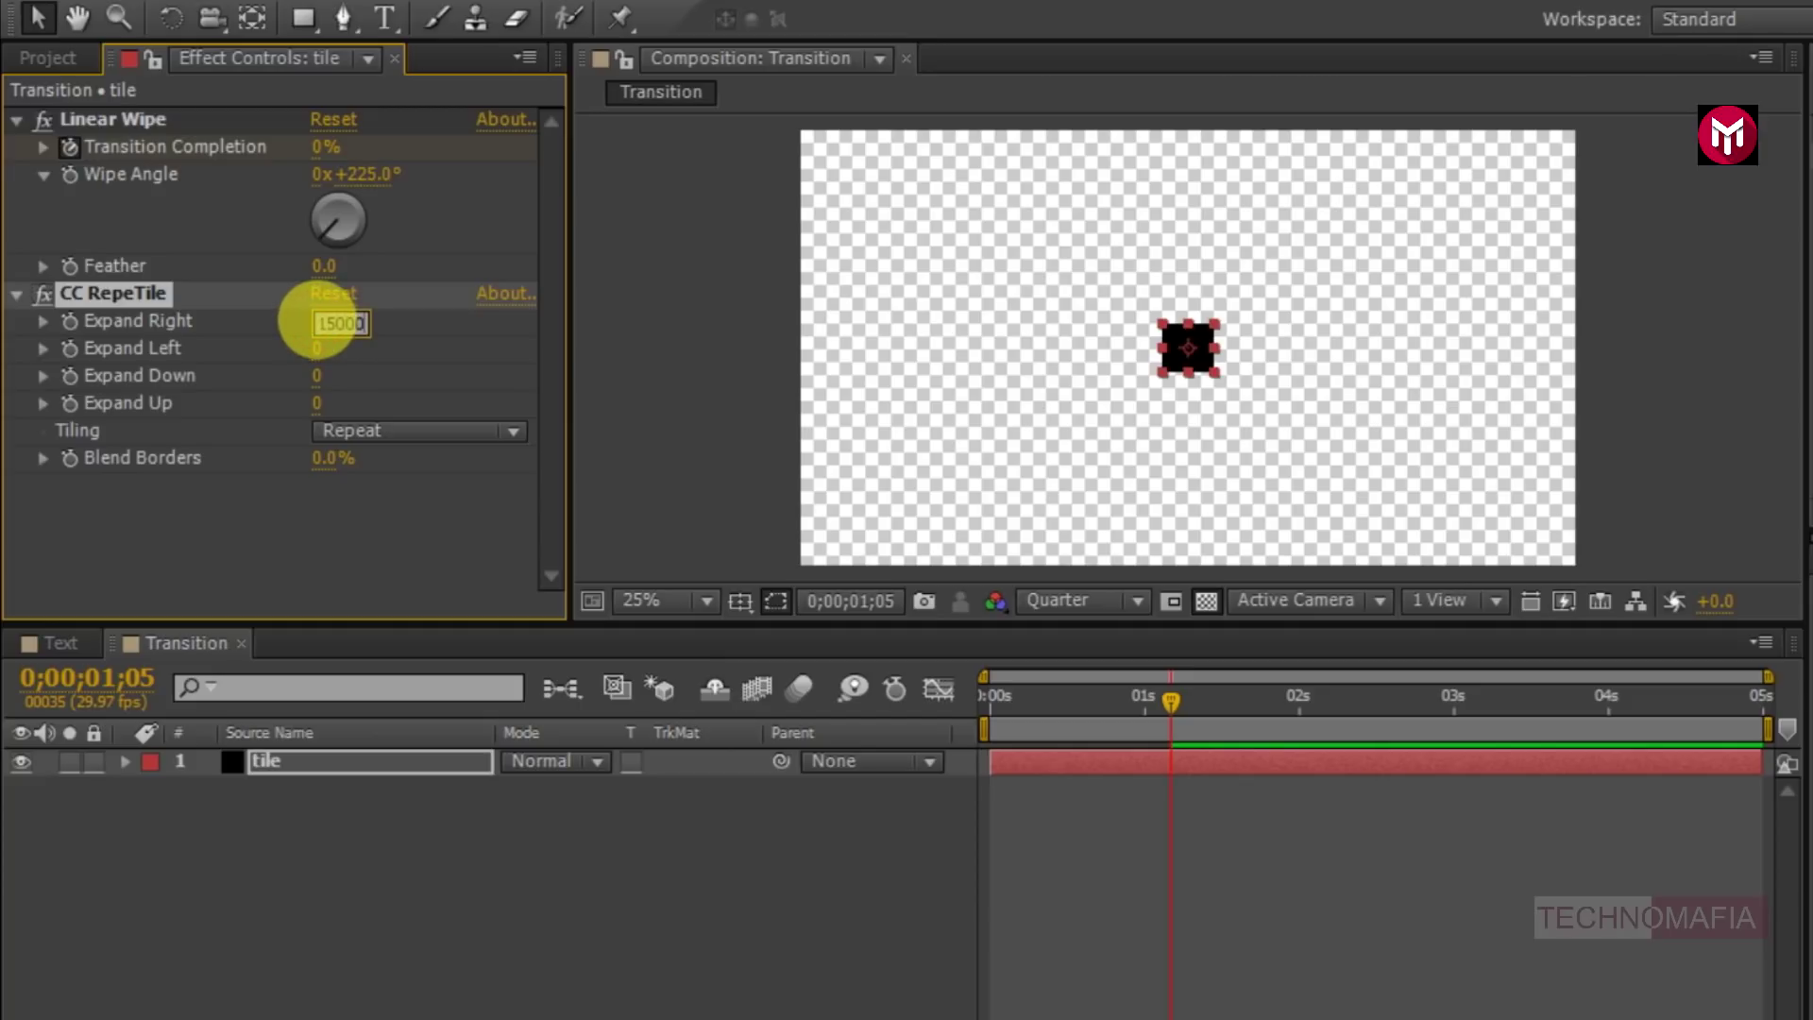
{"action": "key", "text": "Return"}
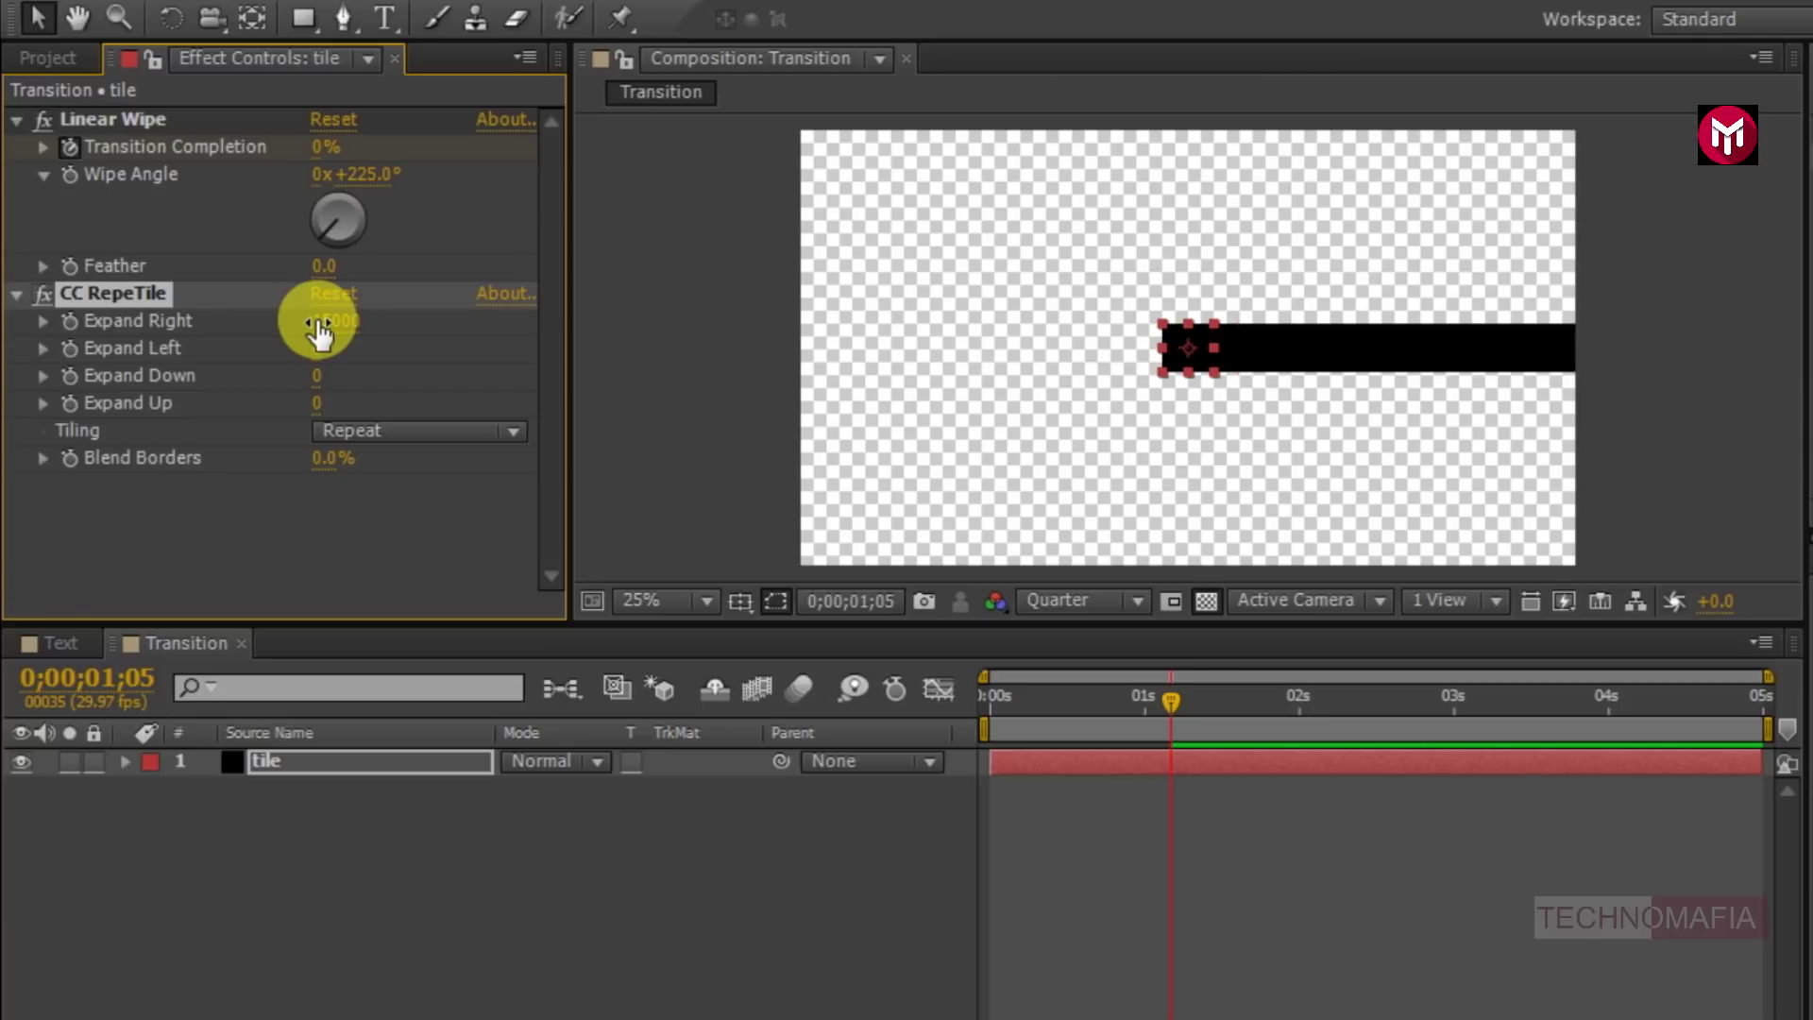
{"action": "left_click", "coordinate": [322, 350]}
{"action": "type", "text": "1500"}
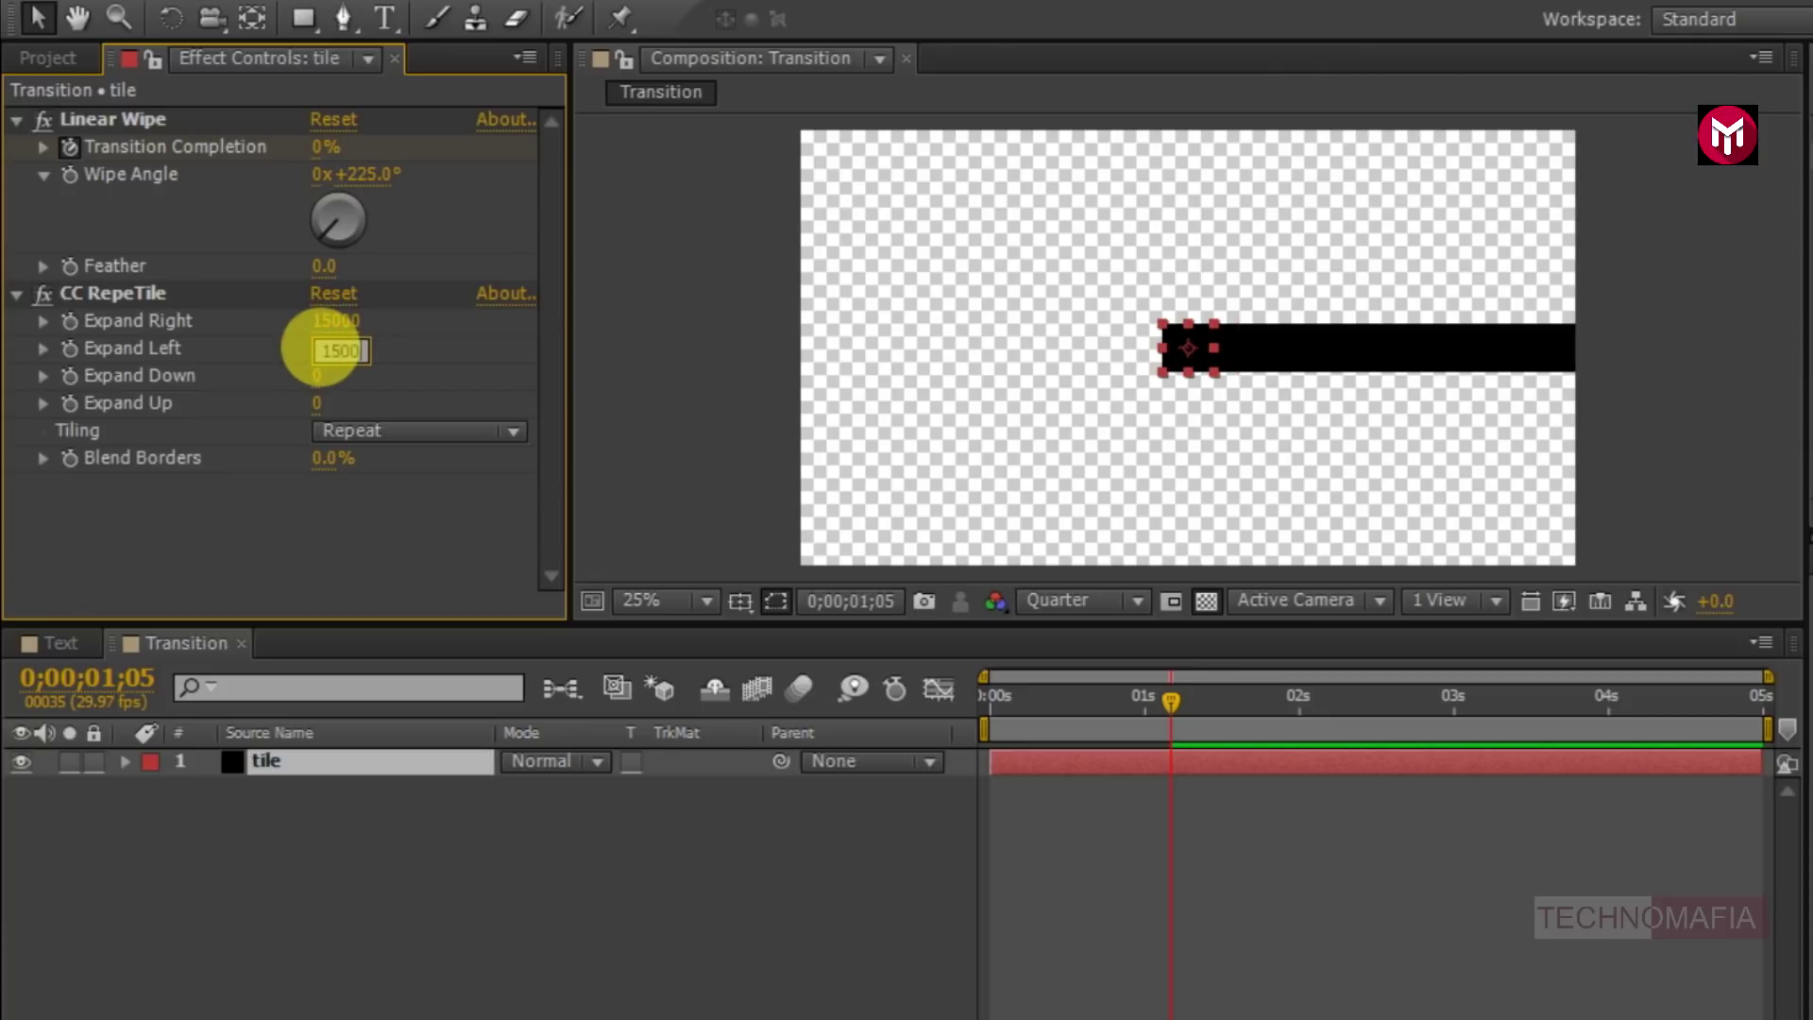
{"action": "key", "text": "Return"}
{"action": "left_click", "coordinate": [317, 378]}
{"action": "type", "text": "15000"}
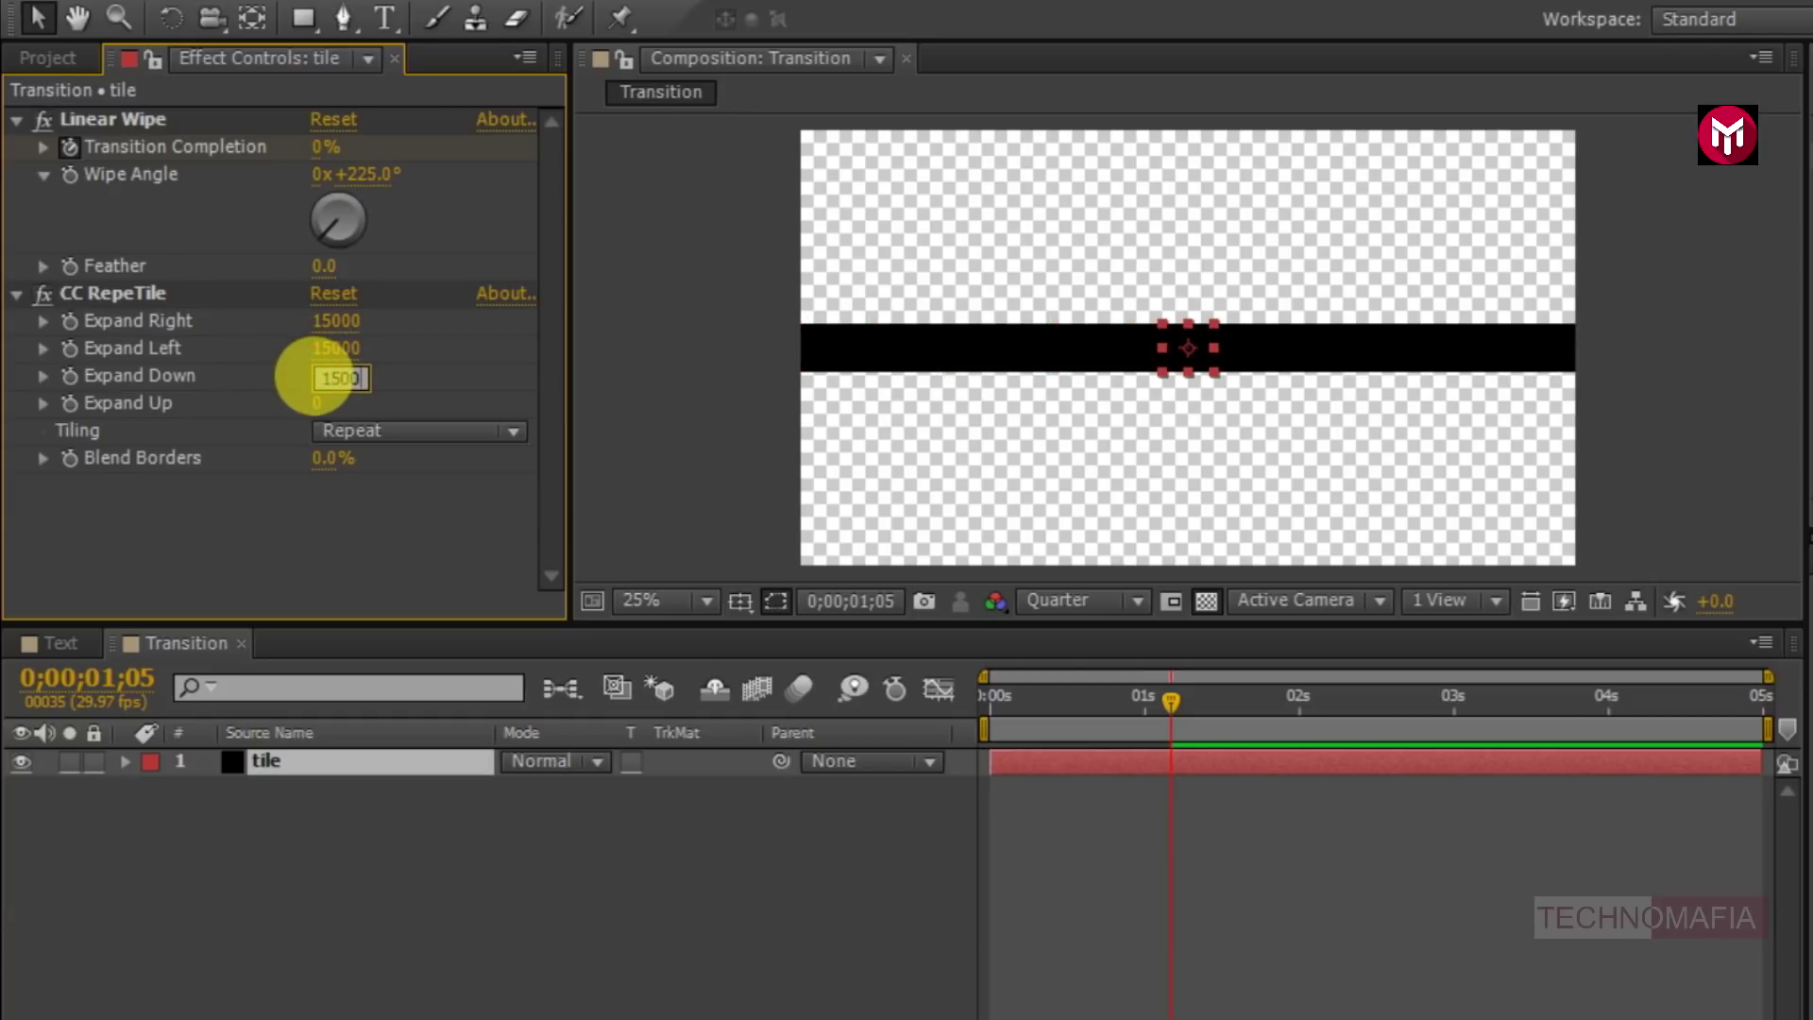
{"action": "key", "text": "Return"}
{"action": "left_click", "coordinate": [319, 404]}
{"action": "type", "text": "15000"}
{"action": "key", "text": "Return"}
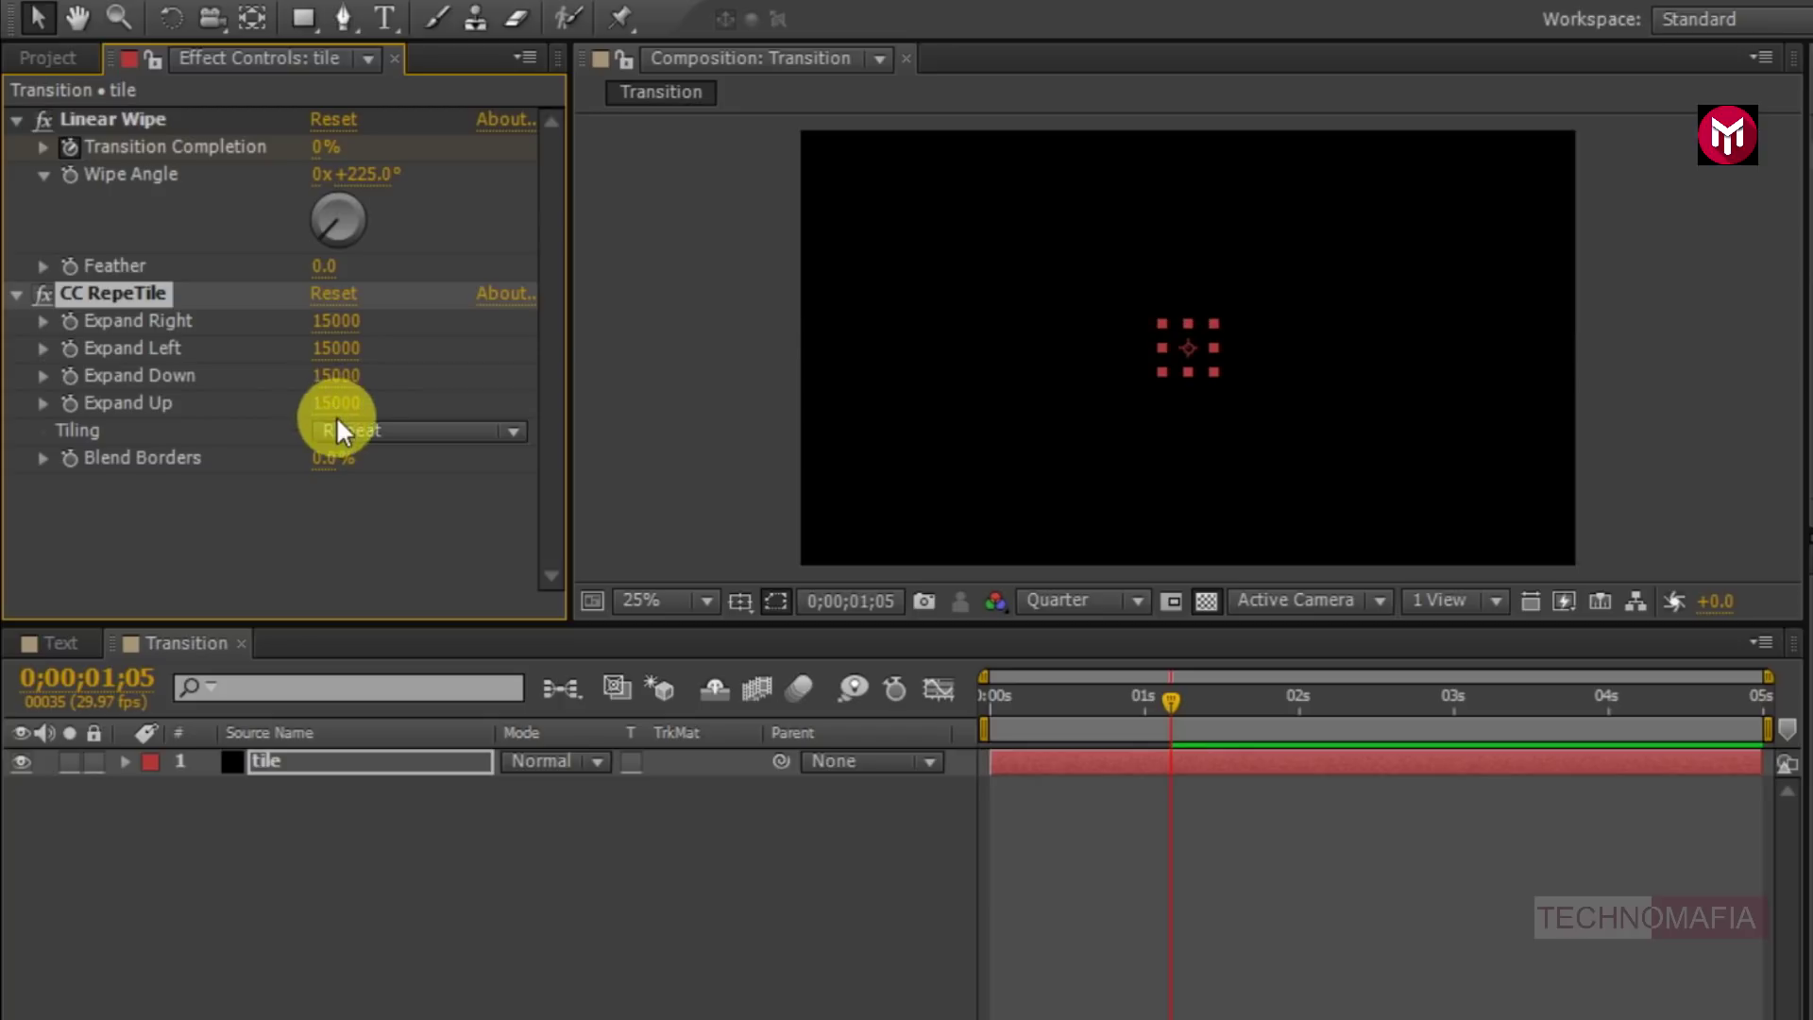
- Set CC RepeTile's Tiling to Random and preview the Transition animation from the start
{"action": "left_click", "coordinate": [359, 430]}
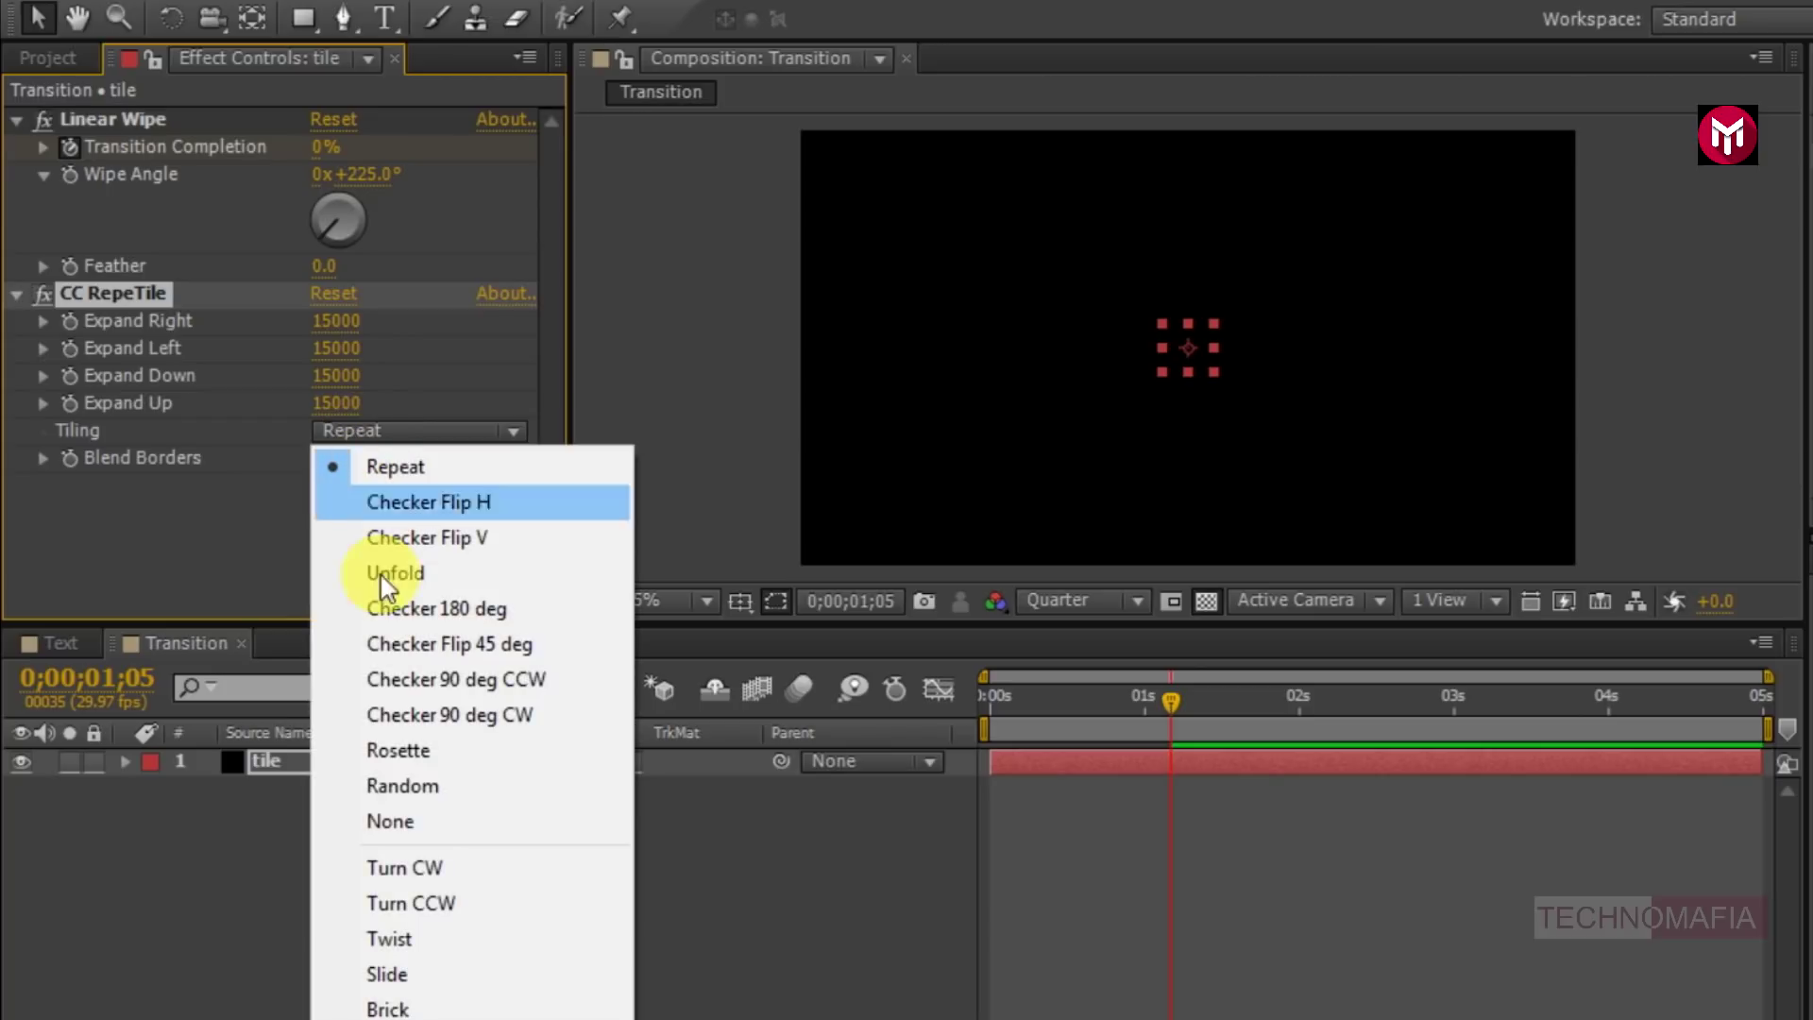
{"action": "left_click", "coordinate": [394, 775]}
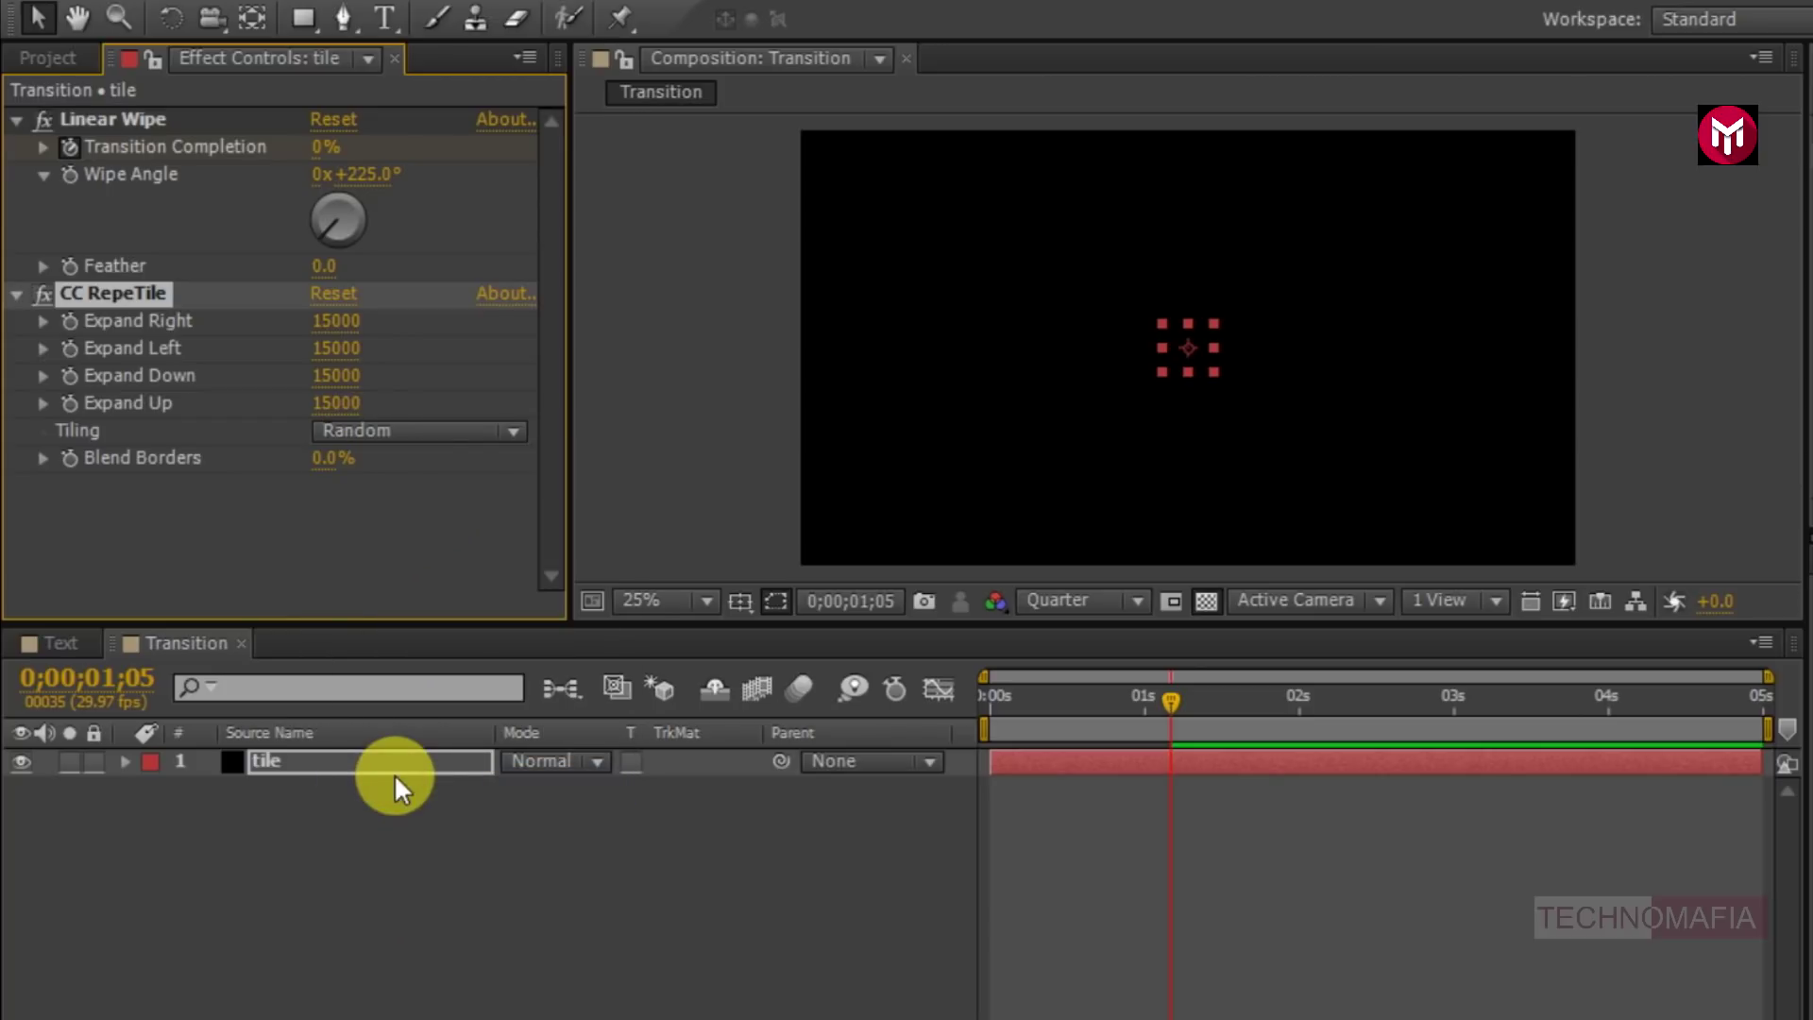
{"action": "left_click", "coordinate": [986, 699]}
{"action": "key", "text": "KP_0"}
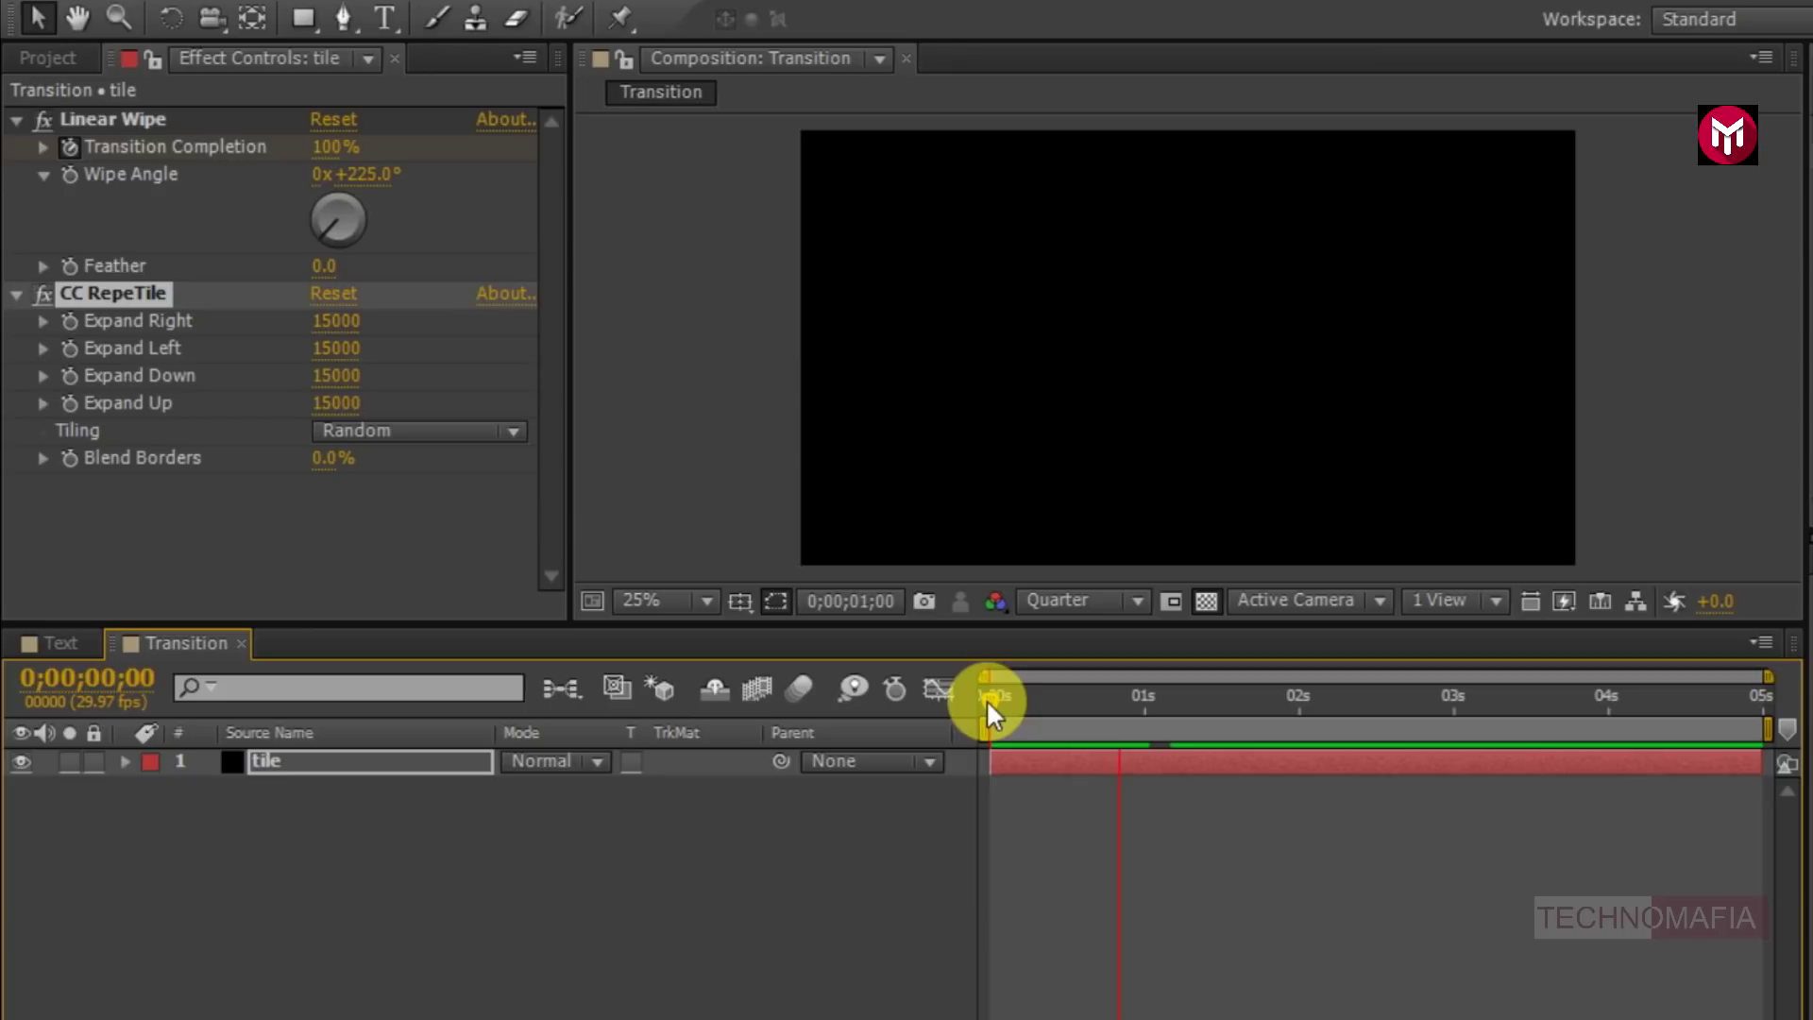
{"action": "left_click", "coordinate": [986, 699]}
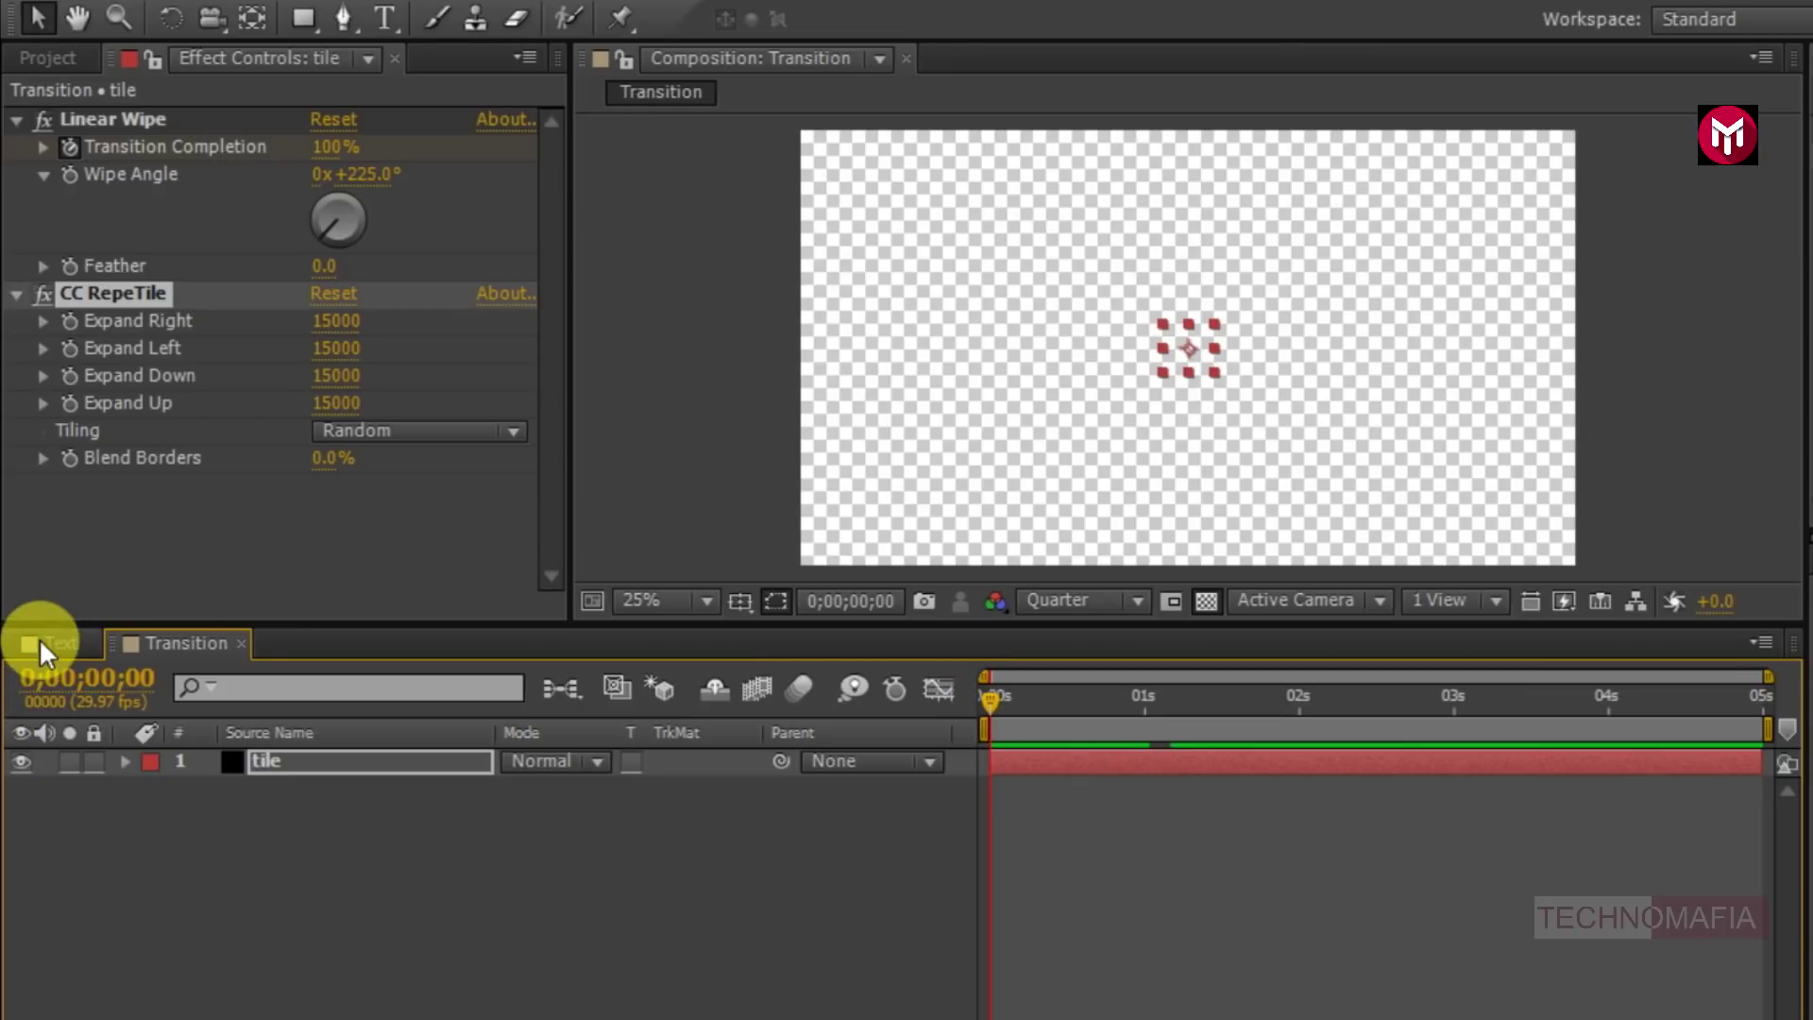
- Add the Transition composition to the Text composition as a layer above Glitch title
{"action": "left_click", "coordinate": [43, 642]}
{"action": "left_click", "coordinate": [44, 56]}
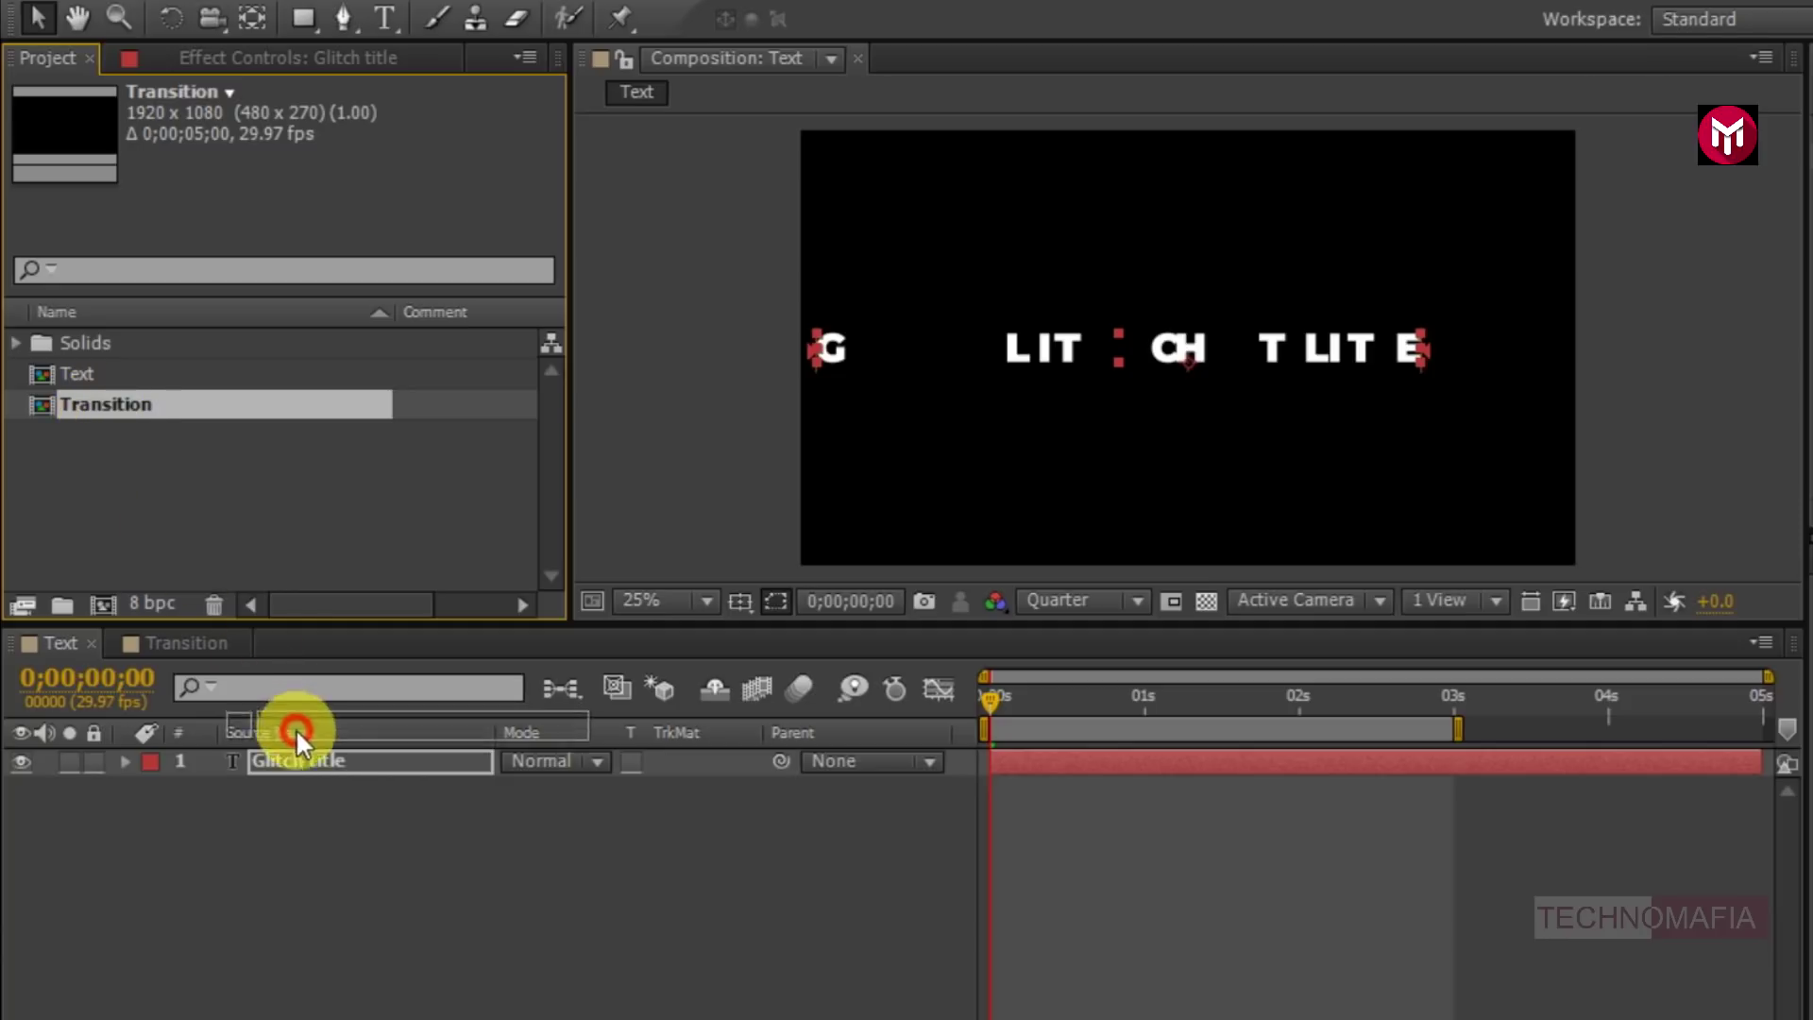
{"action": "left_click", "coordinate": [309, 758]}
{"action": "key", "text": "ctrl+slash"}
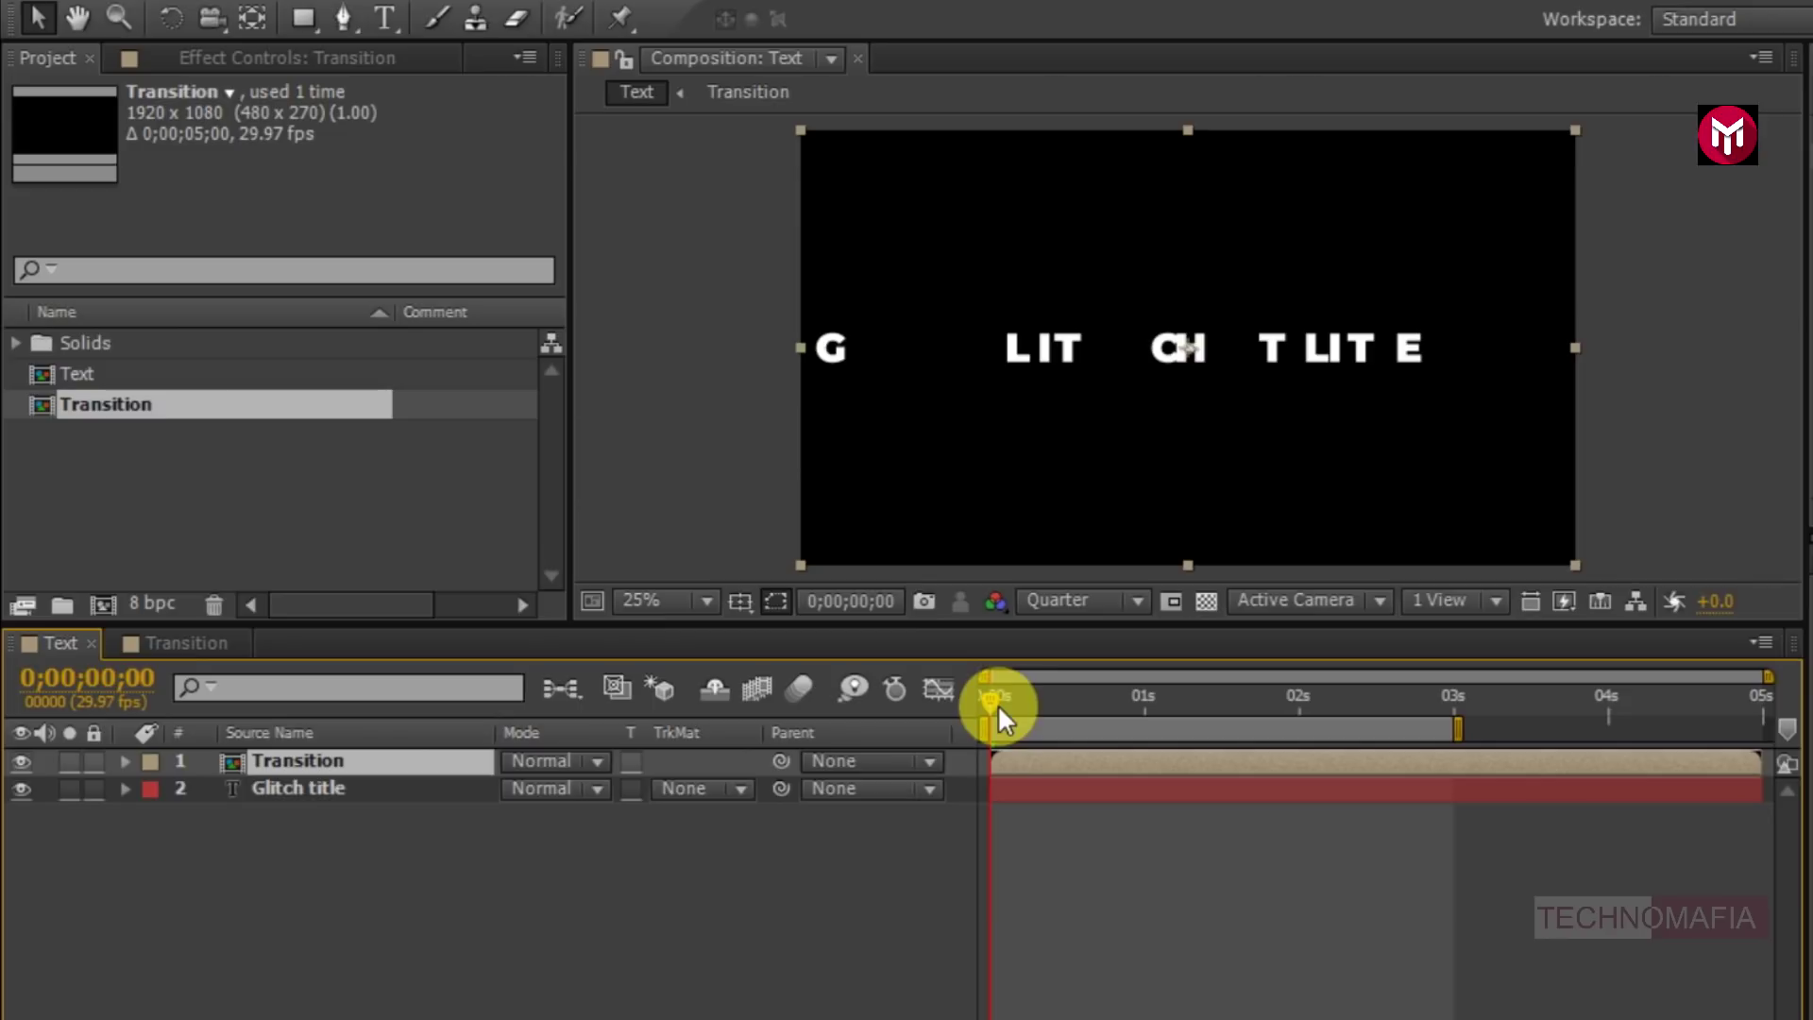
- Trim the Transition layer's start at 0;00;00;05 and slide the layer back to begin at 0;00;00;00
{"action": "left_click_drag", "start_coordinate": [1011, 699], "coordinate": [1017, 695]}
{"action": "key", "text": "alt+bracketleft"}
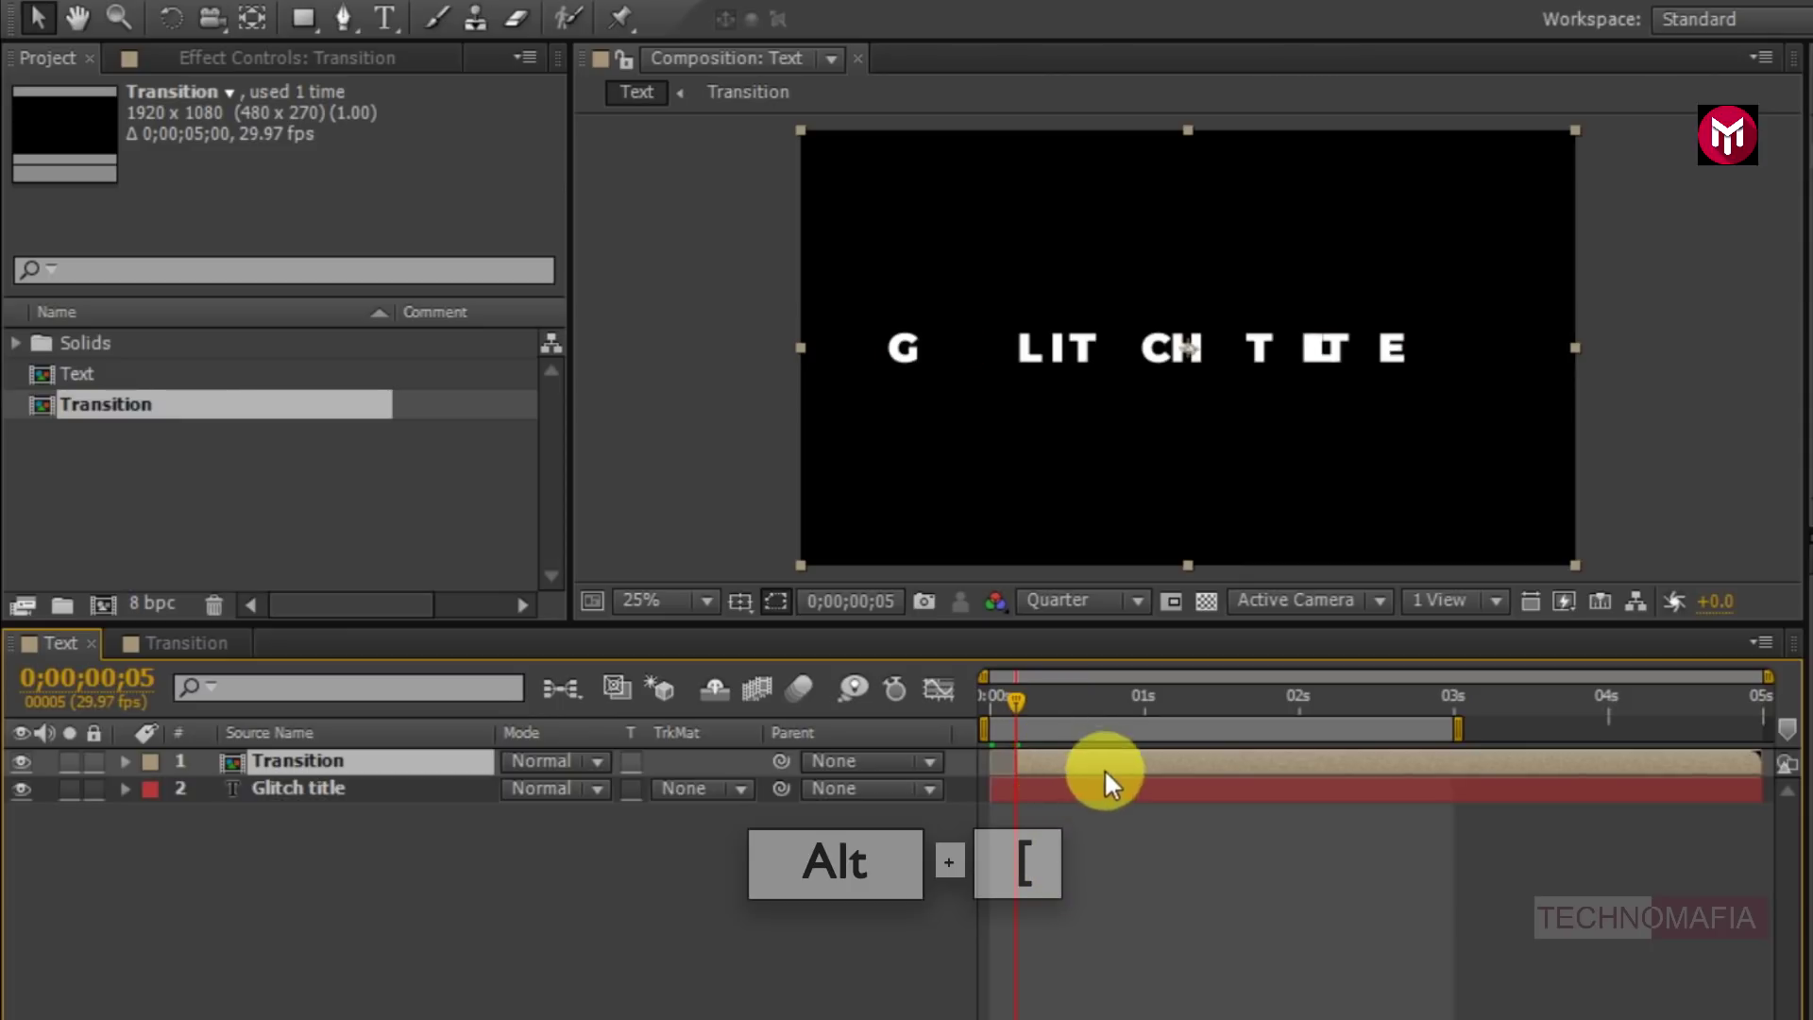
{"action": "left_click_drag", "start_coordinate": [1104, 763], "coordinate": [1080, 767]}
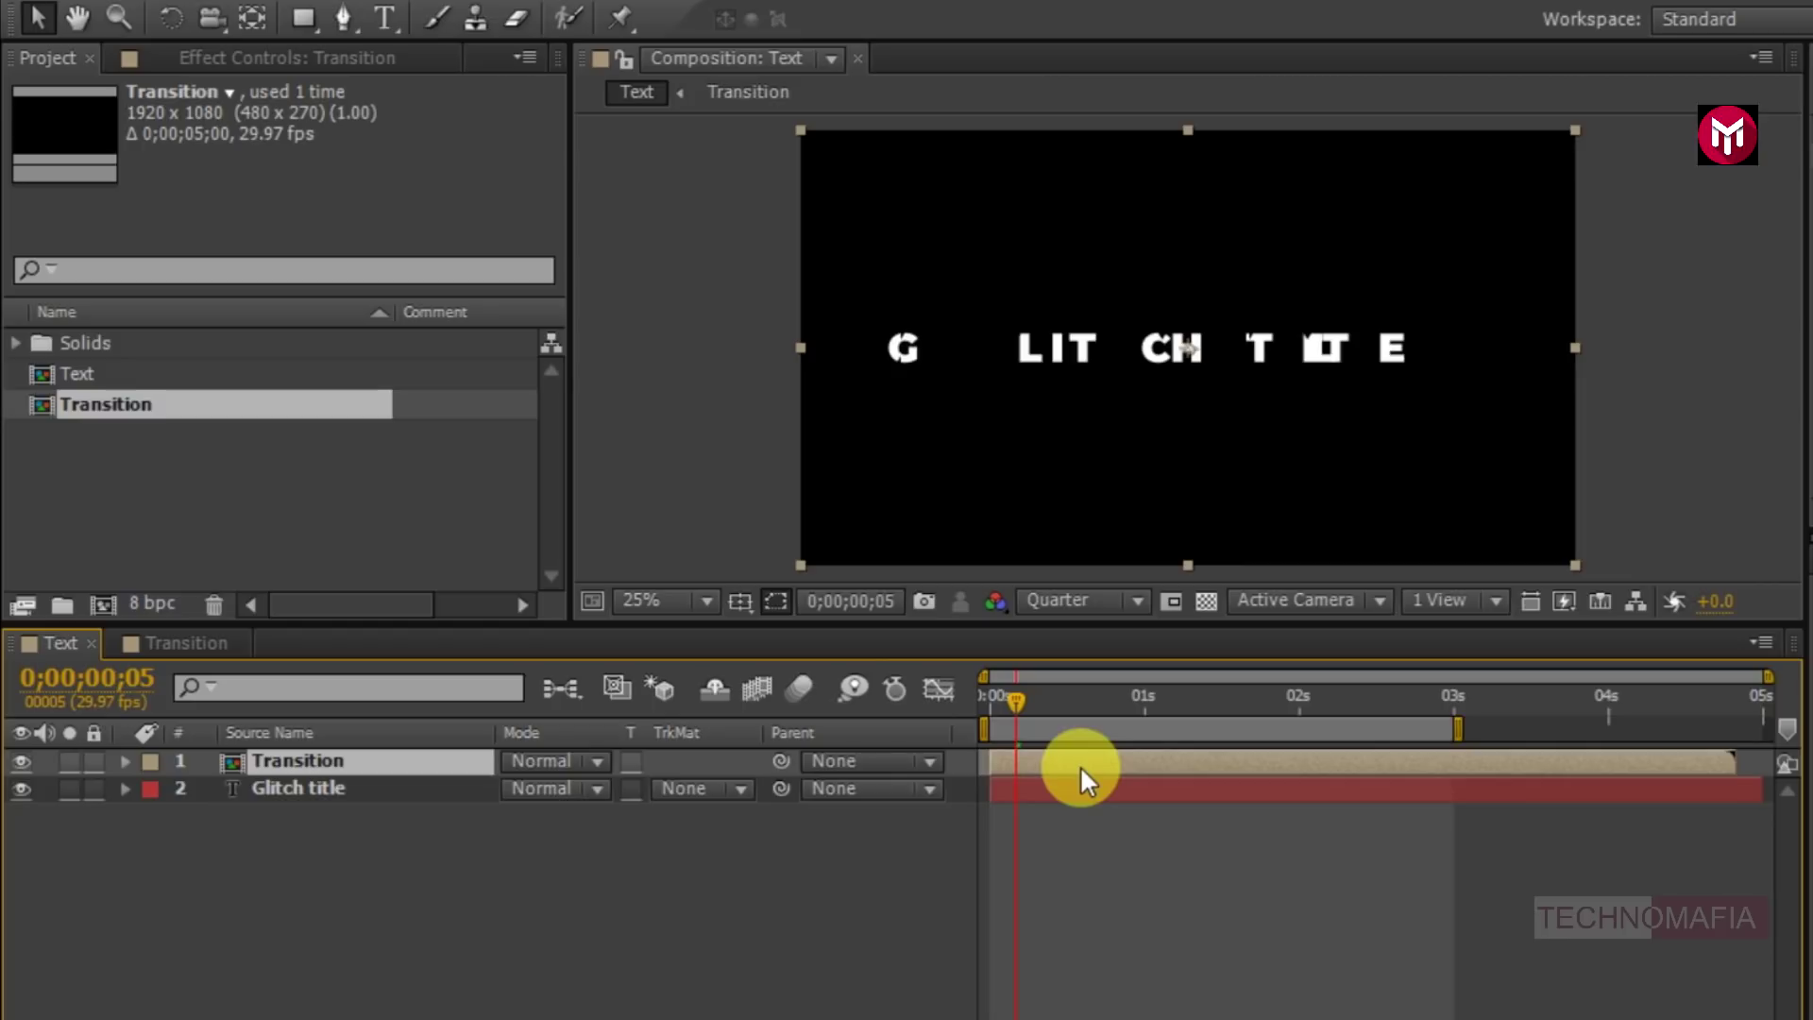
- Apply Set Matte to the Glitch title layer and take its matte from the Transition layer
{"action": "left_click", "coordinate": [309, 792]}
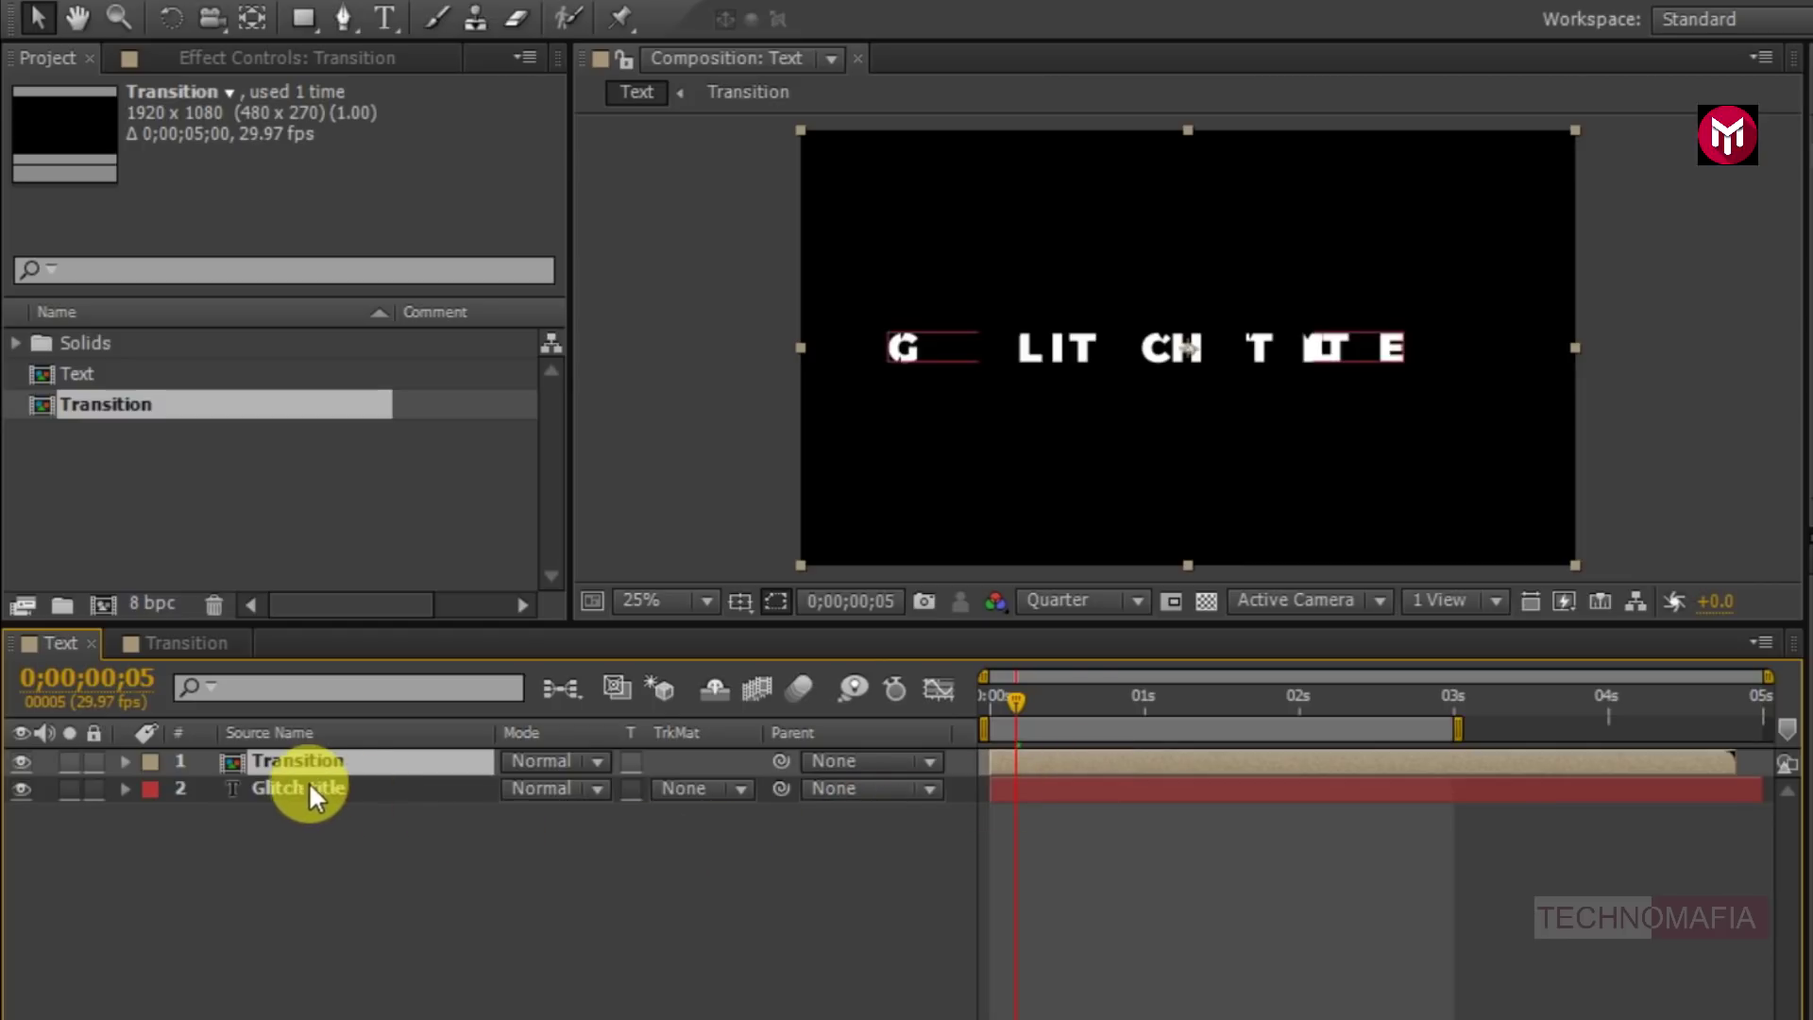
{"action": "left_click", "coordinate": [286, 786]}
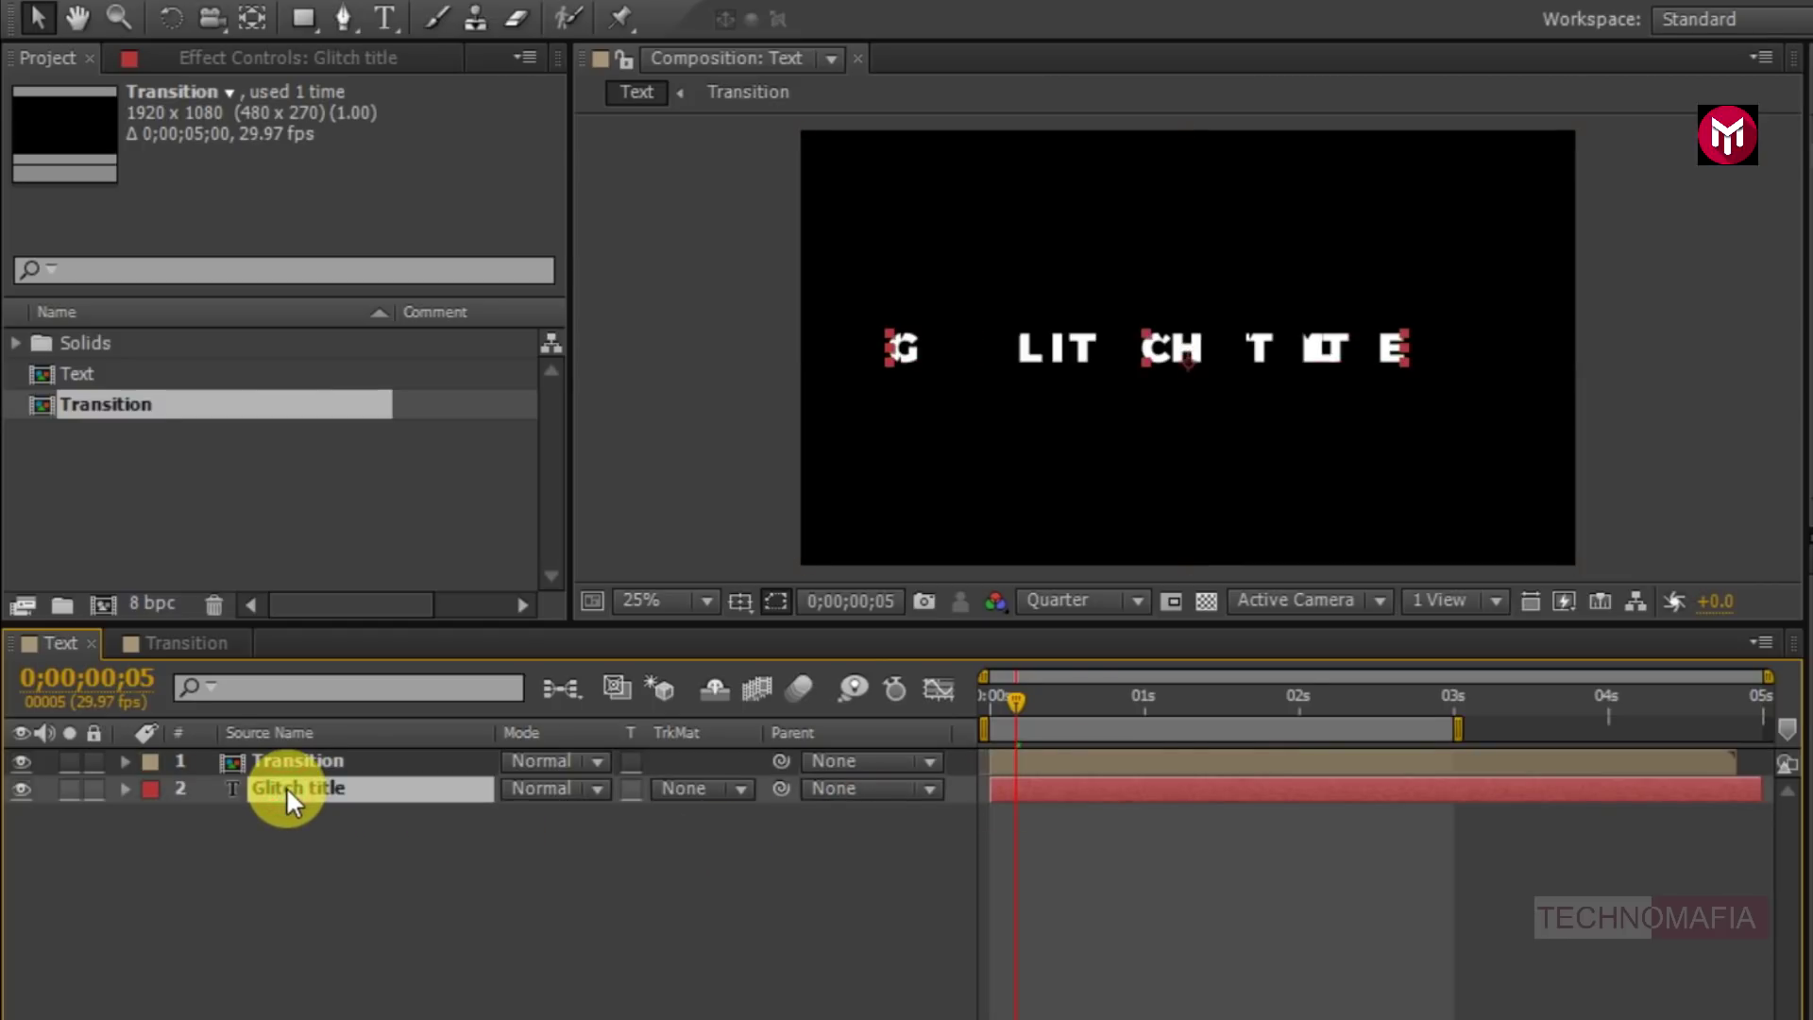
{"action": "left_click", "coordinate": [1780, 94]}
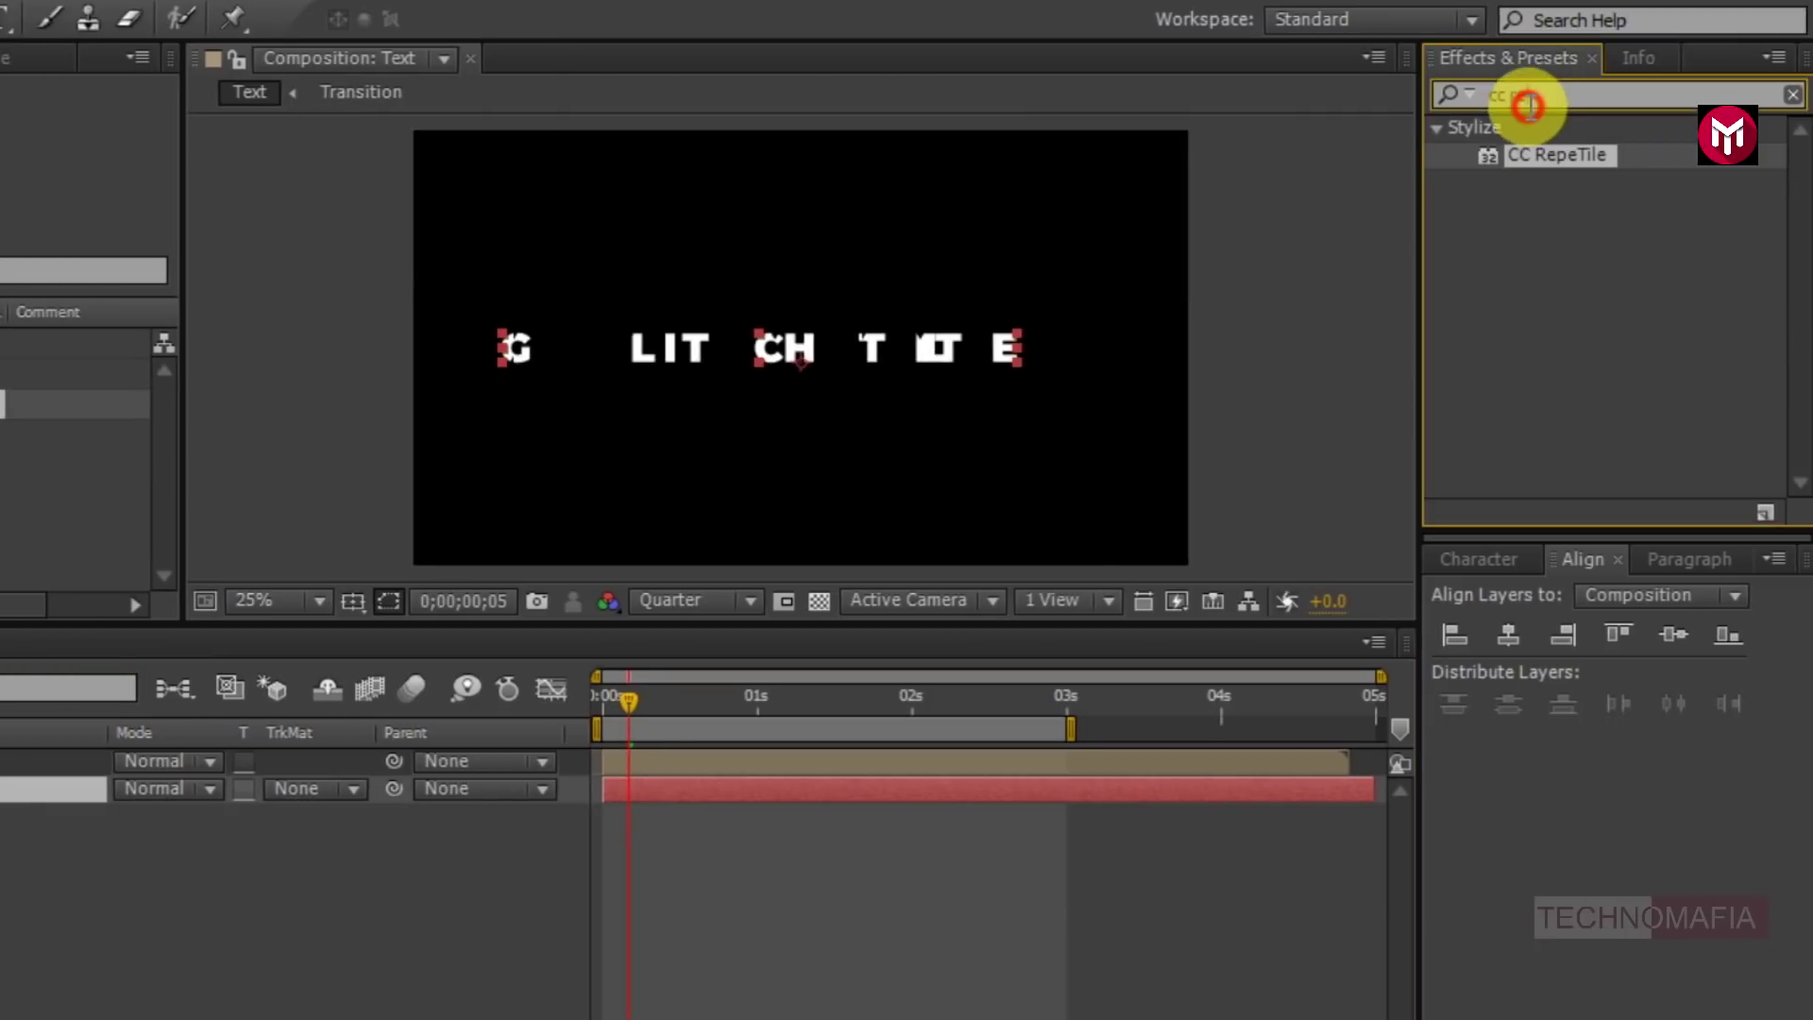
{"action": "type", "text": "set"}
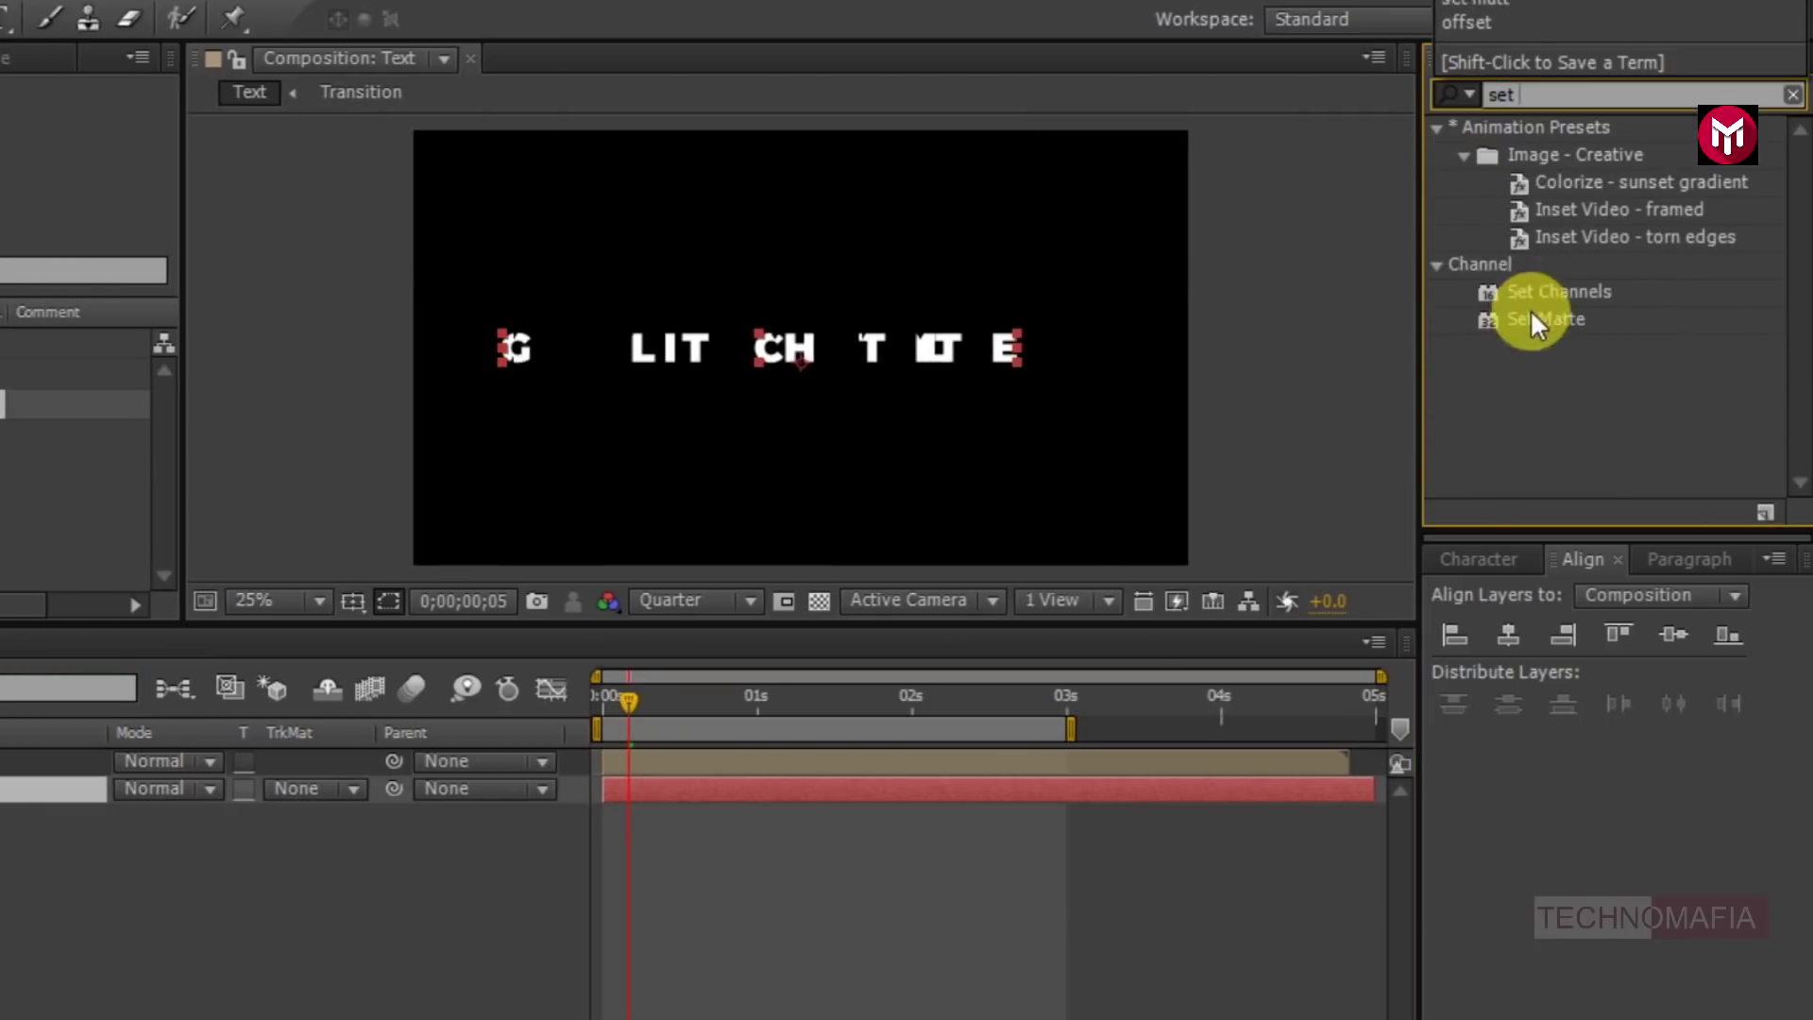
{"action": "left_click", "coordinate": [1534, 317]}
{"action": "double_click", "coordinate": [1534, 317]}
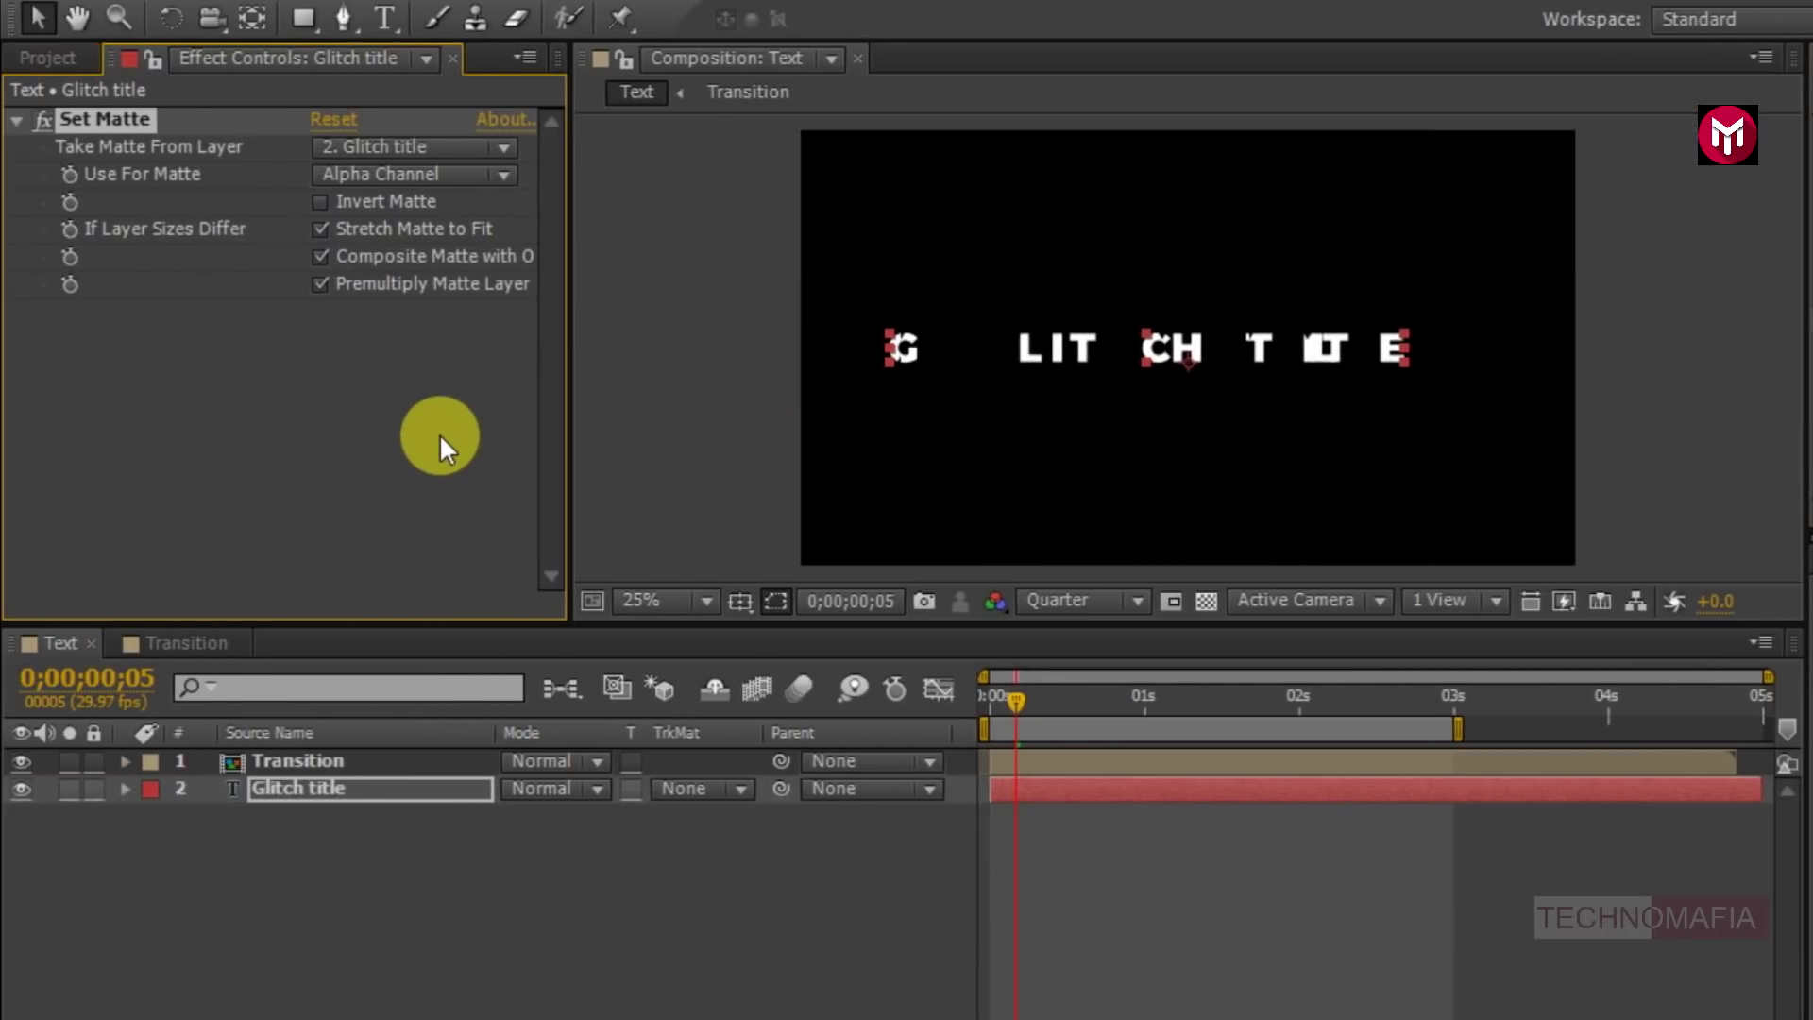
{"action": "left_click", "coordinate": [357, 145]}
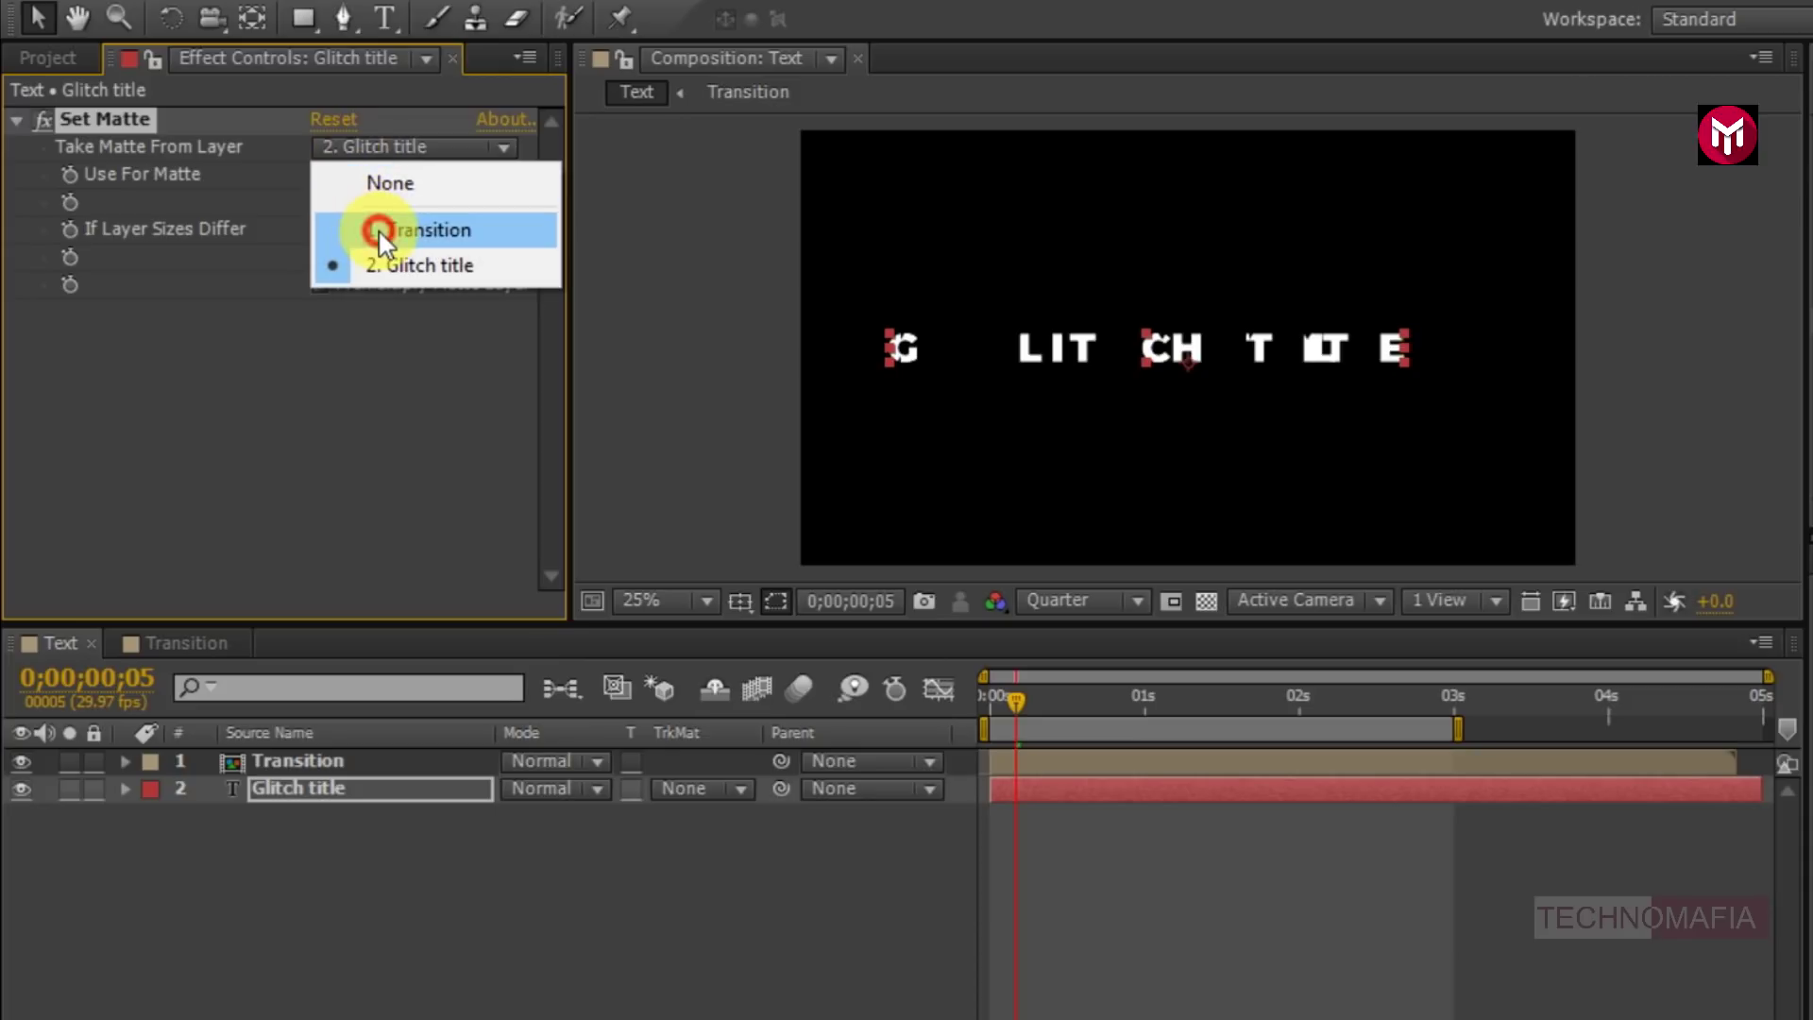
{"action": "left_click", "coordinate": [374, 229]}
- Apply Minimax to the Glitch title layer and set its Operation to Maximum Then Minimum
{"action": "left_click", "coordinate": [1446, 102]}
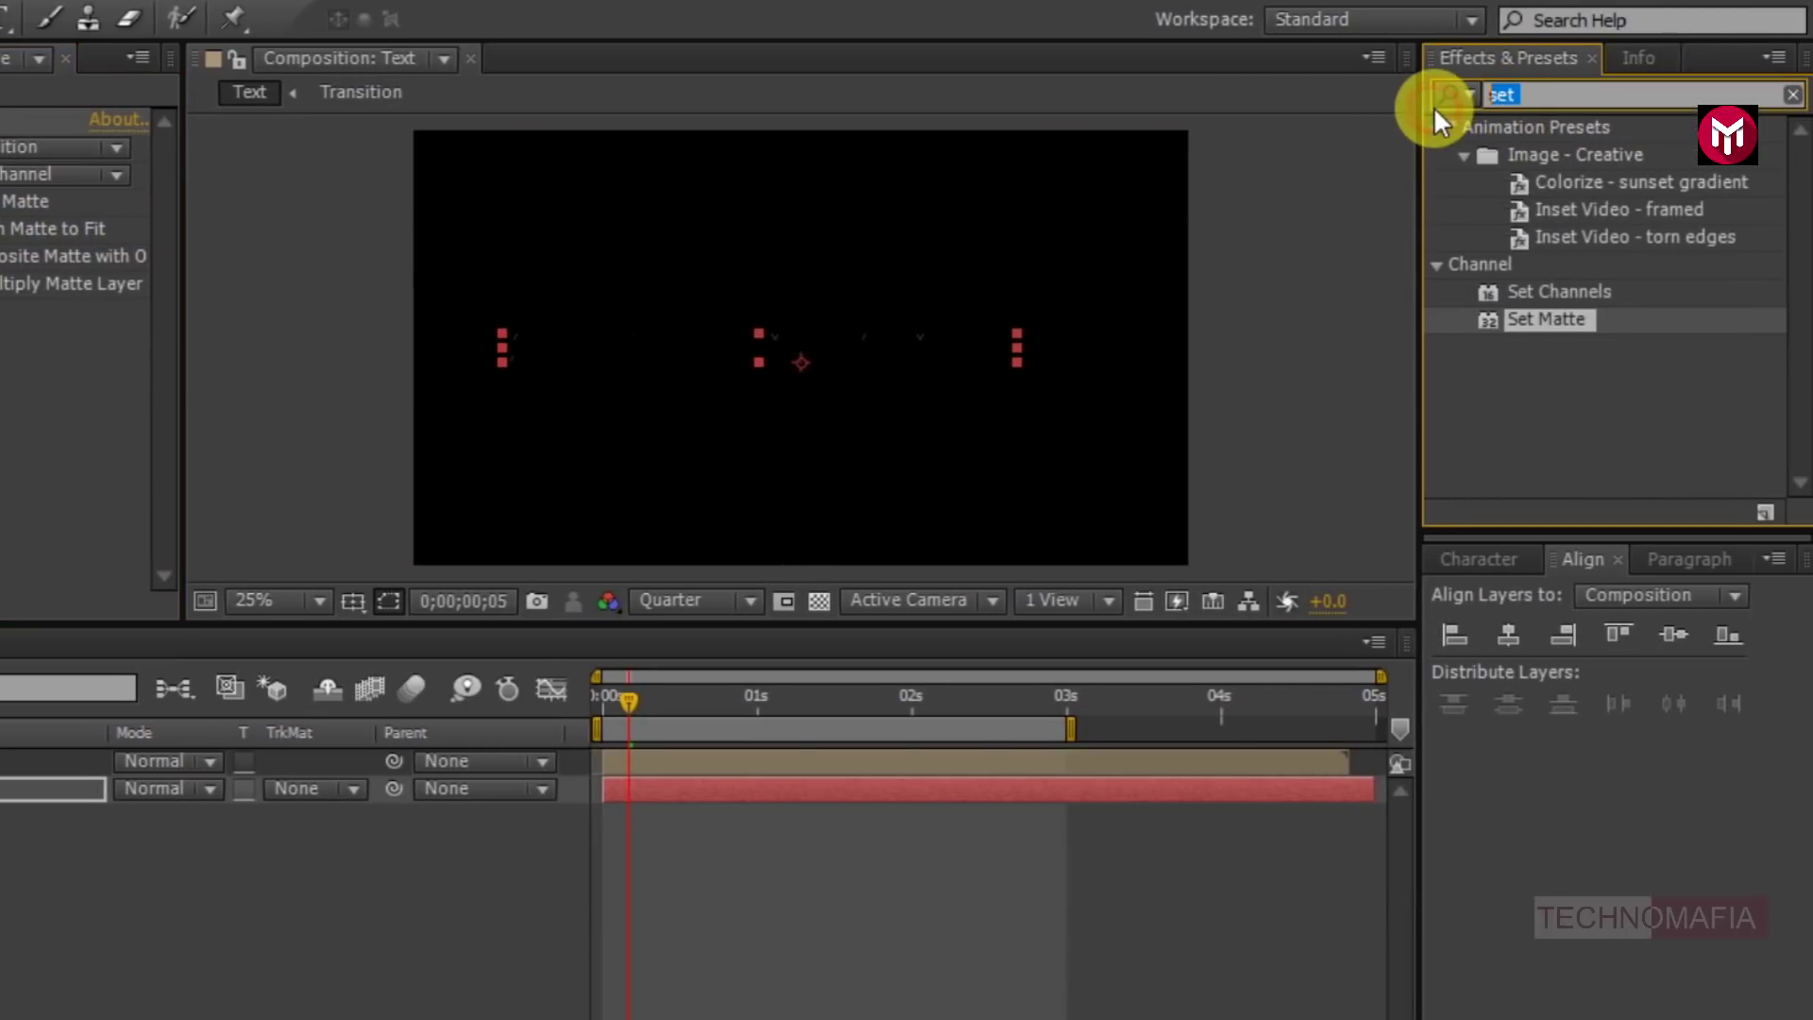
{"action": "type", "text": "min"}
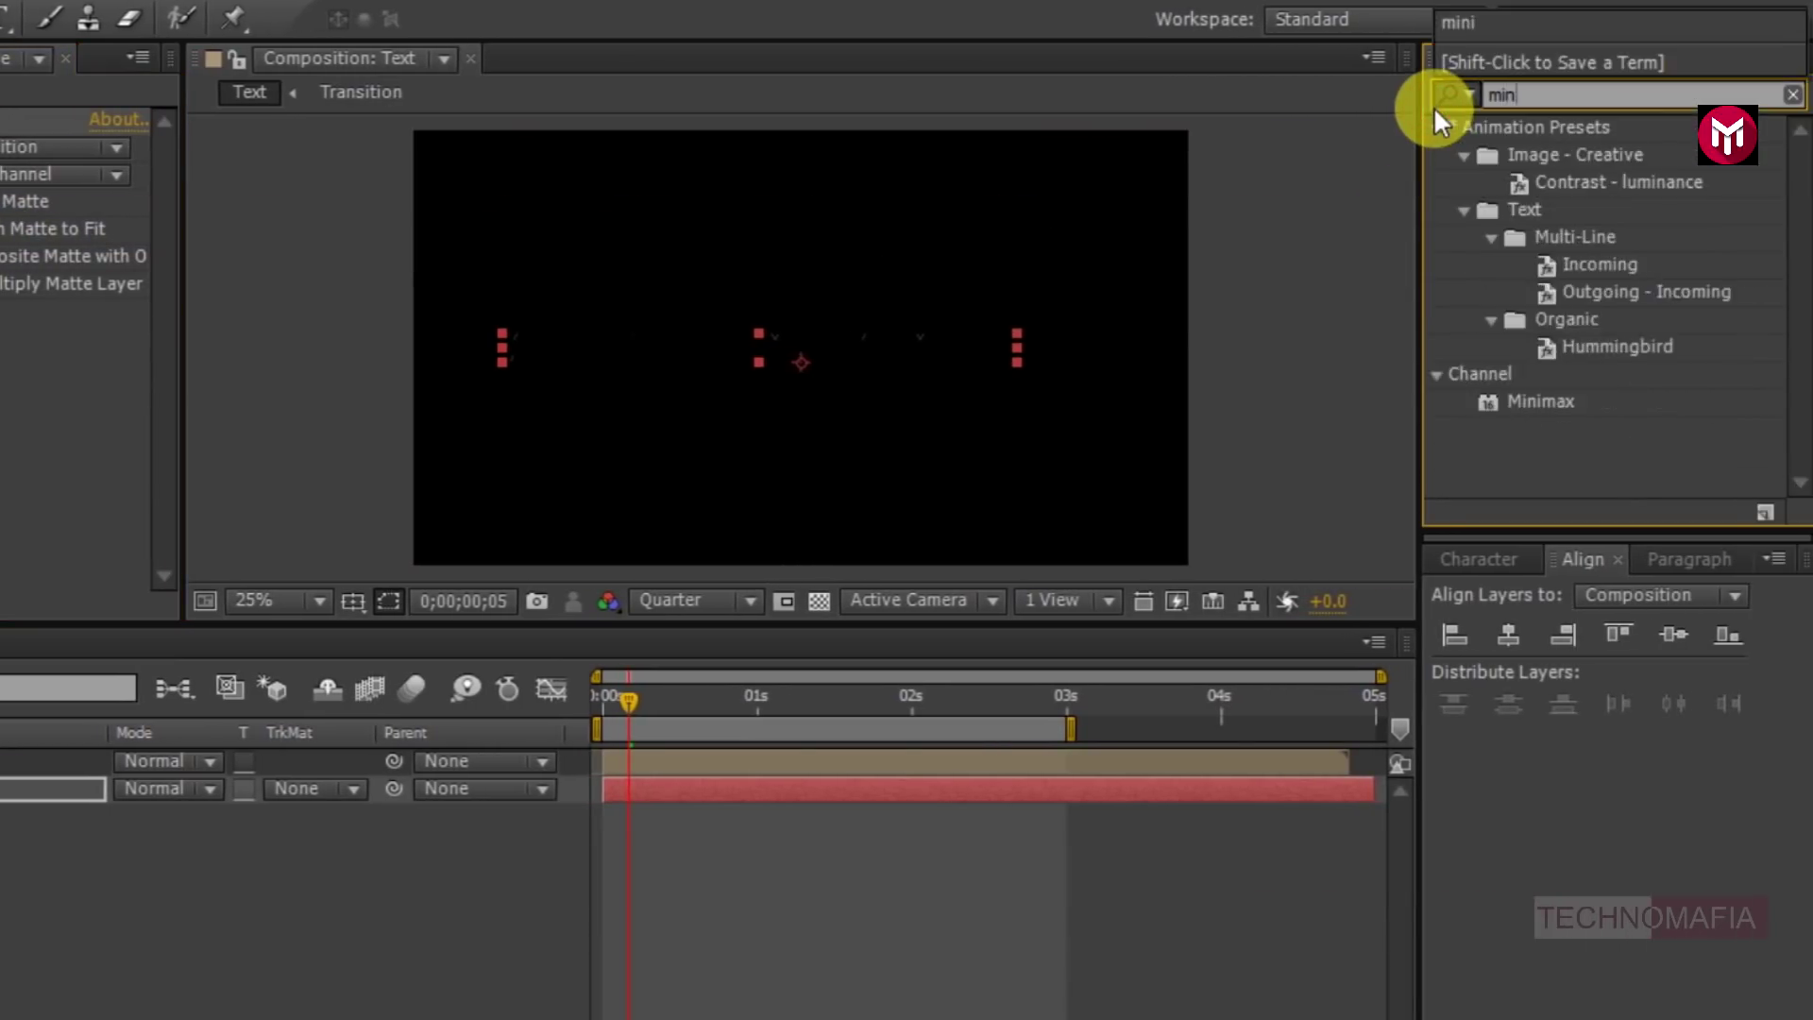
{"action": "double_click", "coordinate": [1550, 400]}
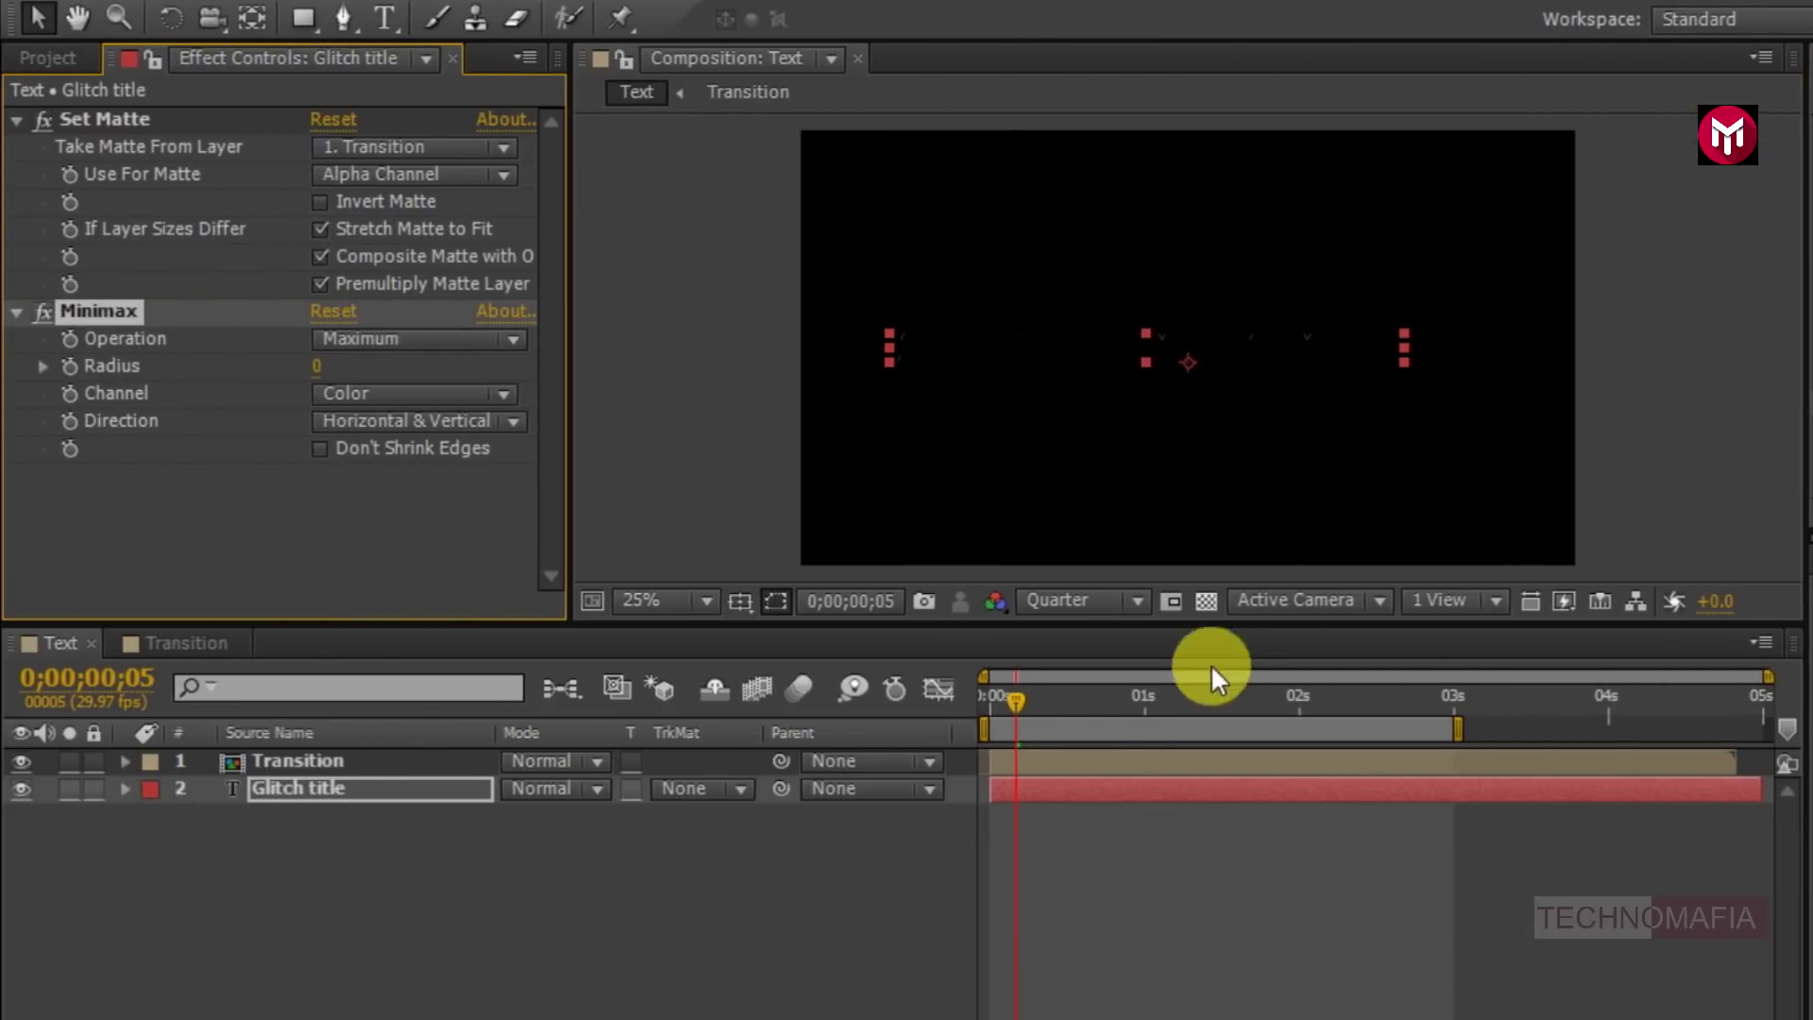
{"action": "left_click", "coordinate": [988, 699]}
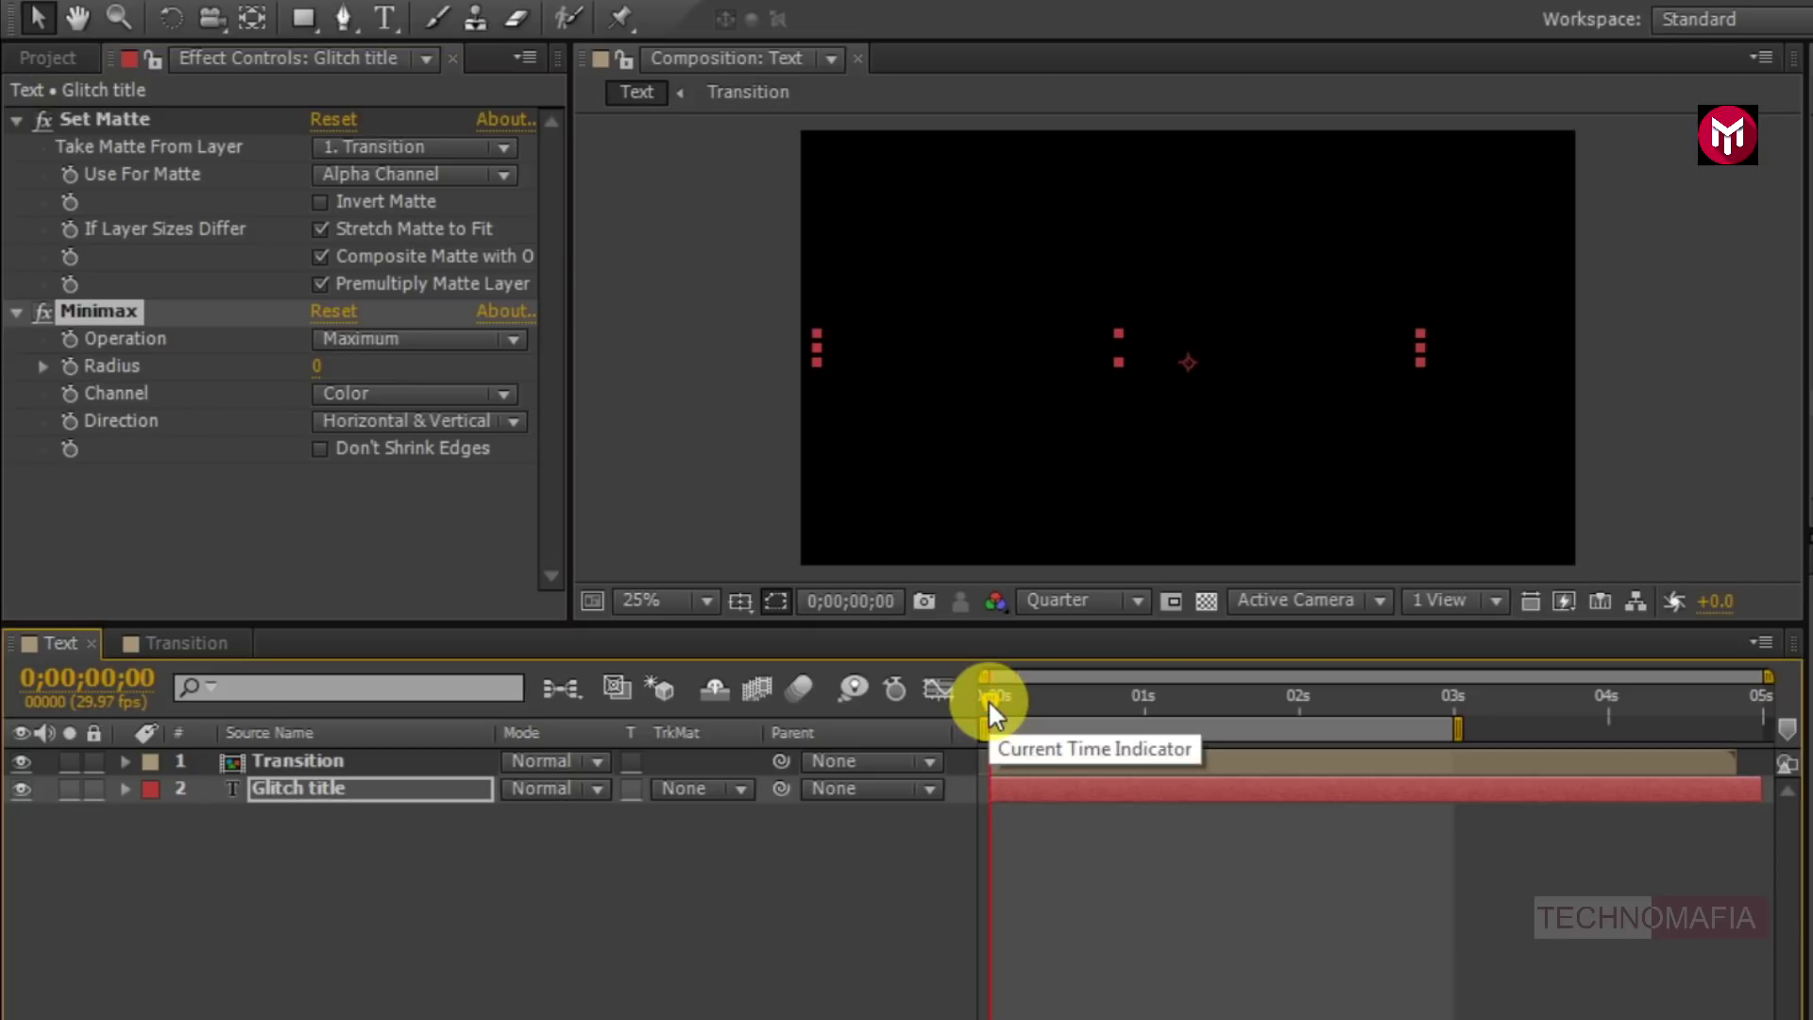
{"action": "left_click", "coordinate": [384, 342]}
{"action": "left_click", "coordinate": [398, 481]}
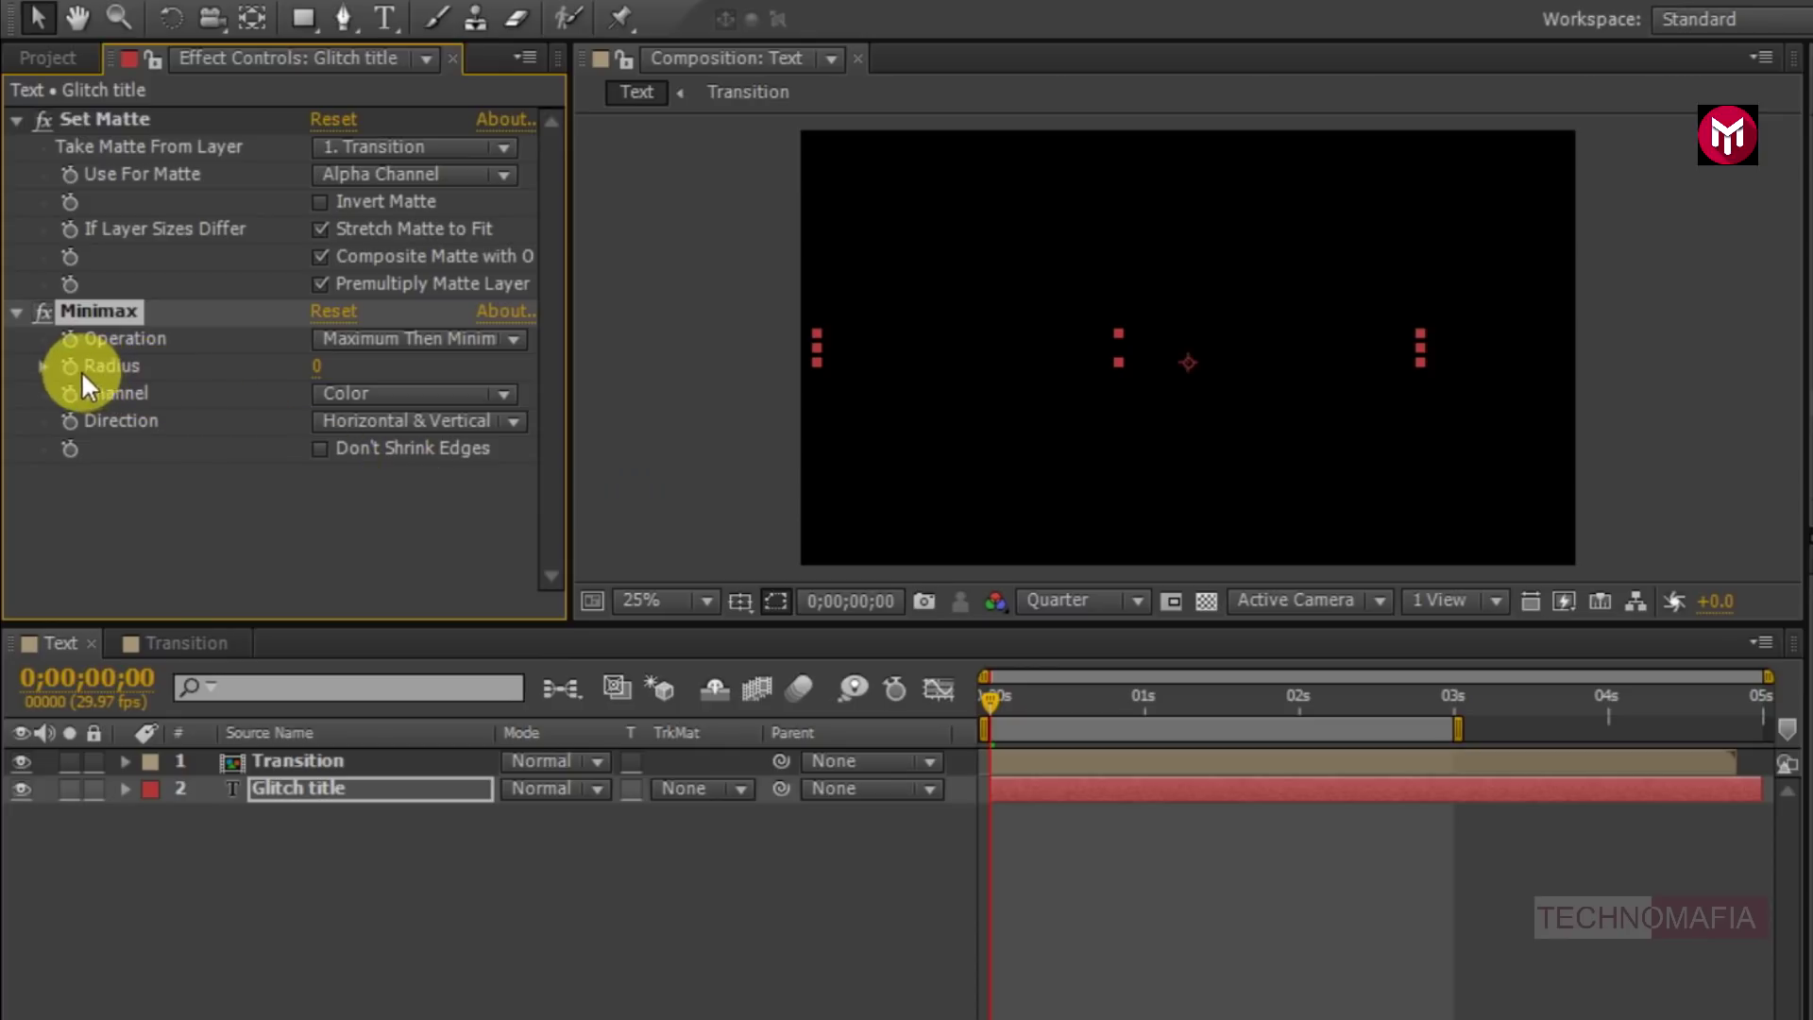
- Keyframe the Minimax Radius at 500 at 0;00;00;00
{"action": "left_click", "coordinate": [312, 365]}
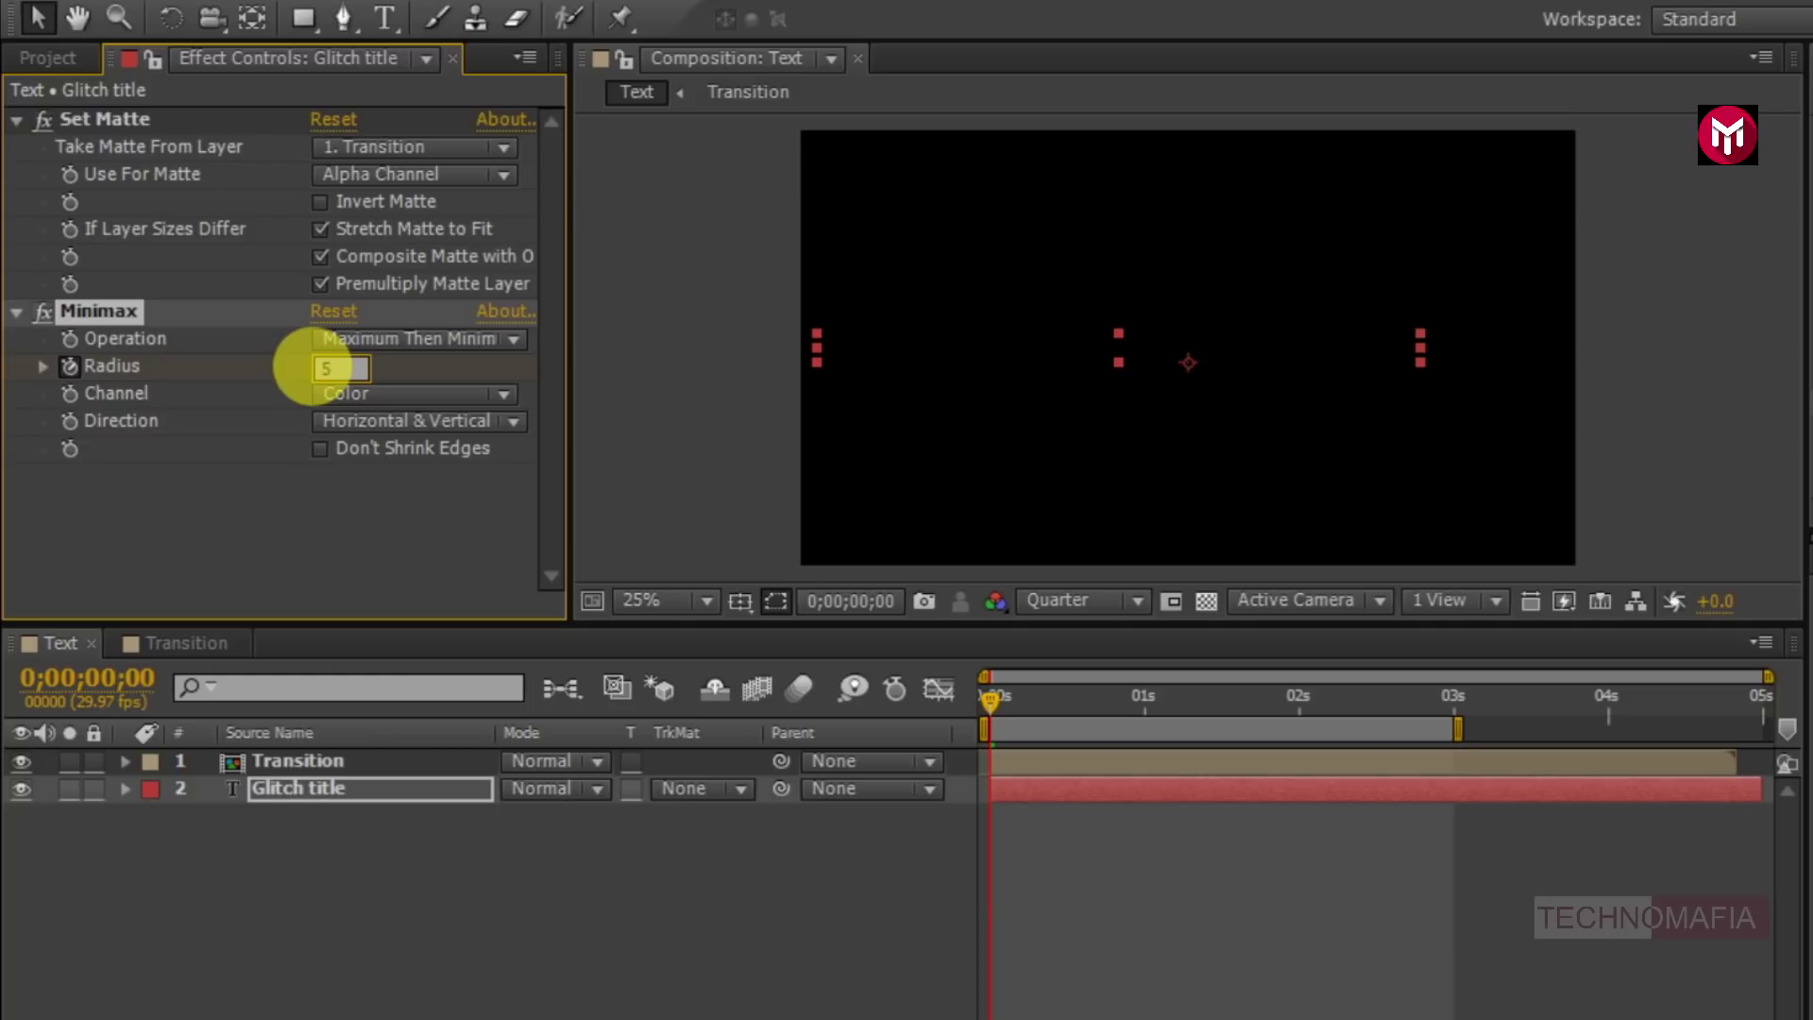
{"action": "type", "text": "500"}
{"action": "key", "text": "Return"}
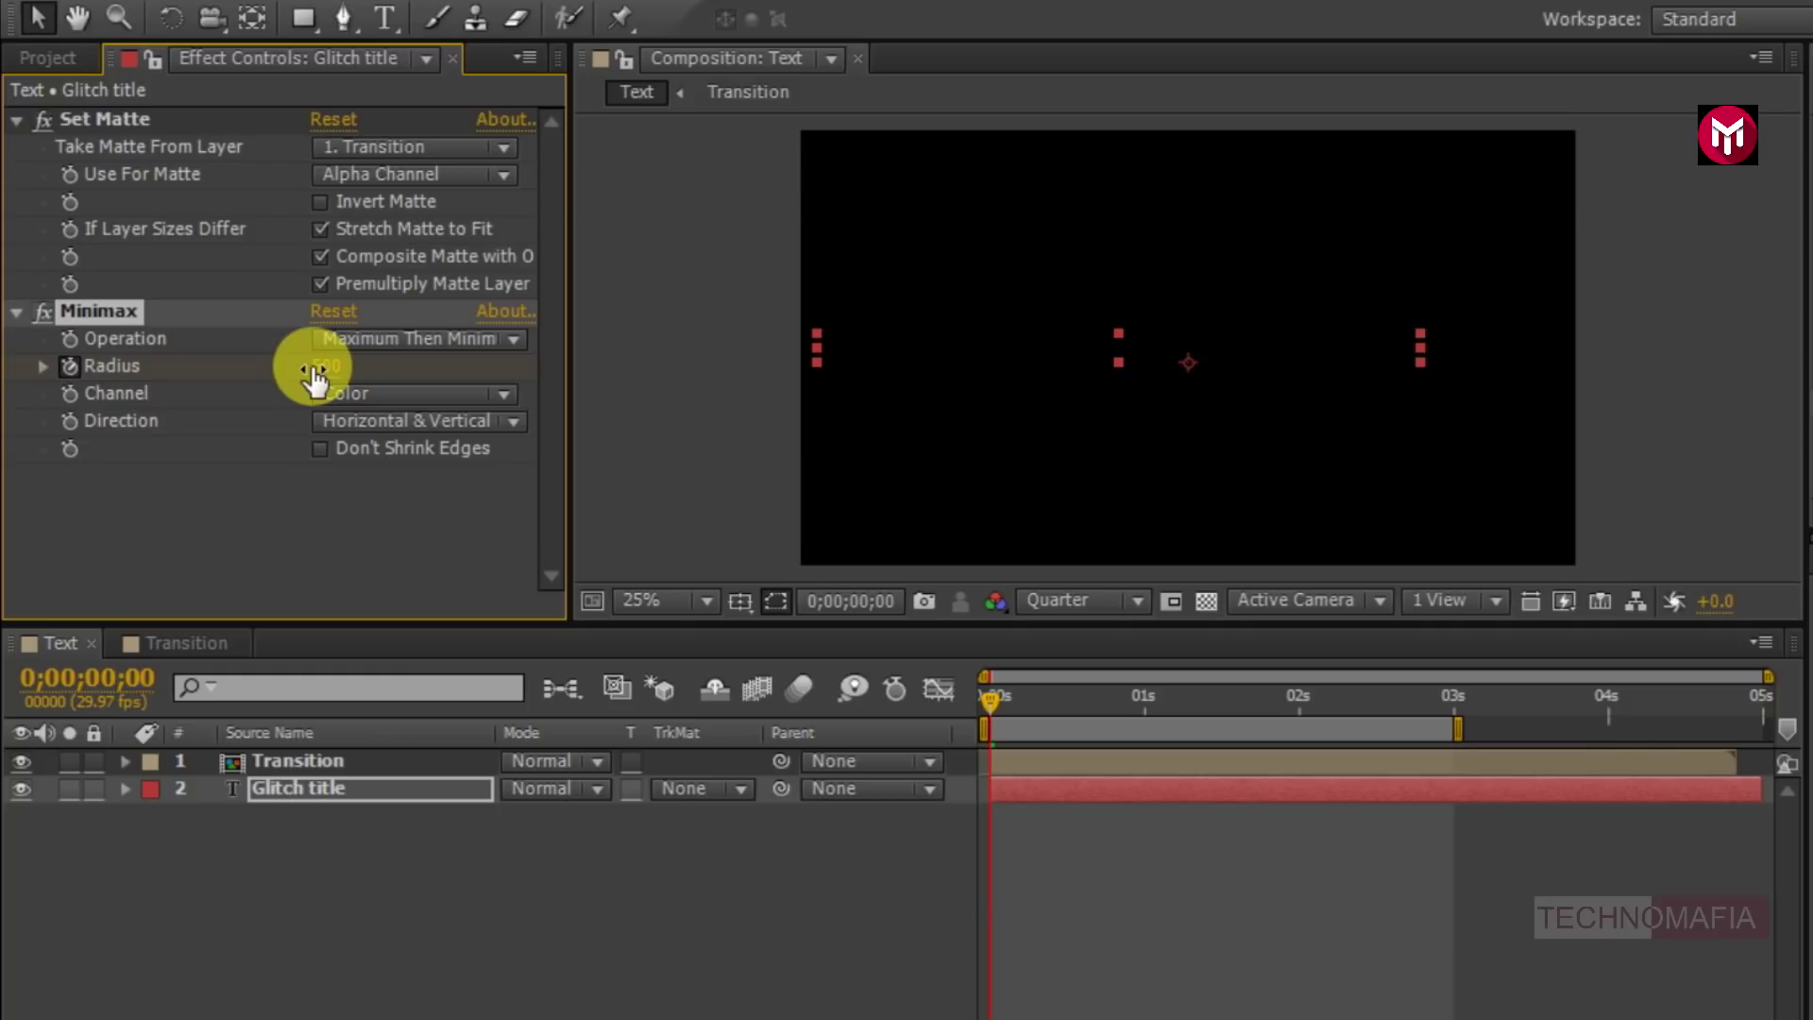
- Add a Minimax Radius keyframe of 50 at 0;00;00;12
{"action": "left_click", "coordinate": [1042, 704]}
{"action": "left_click_drag", "start_coordinate": [1046, 703], "coordinate": [1056, 695]}
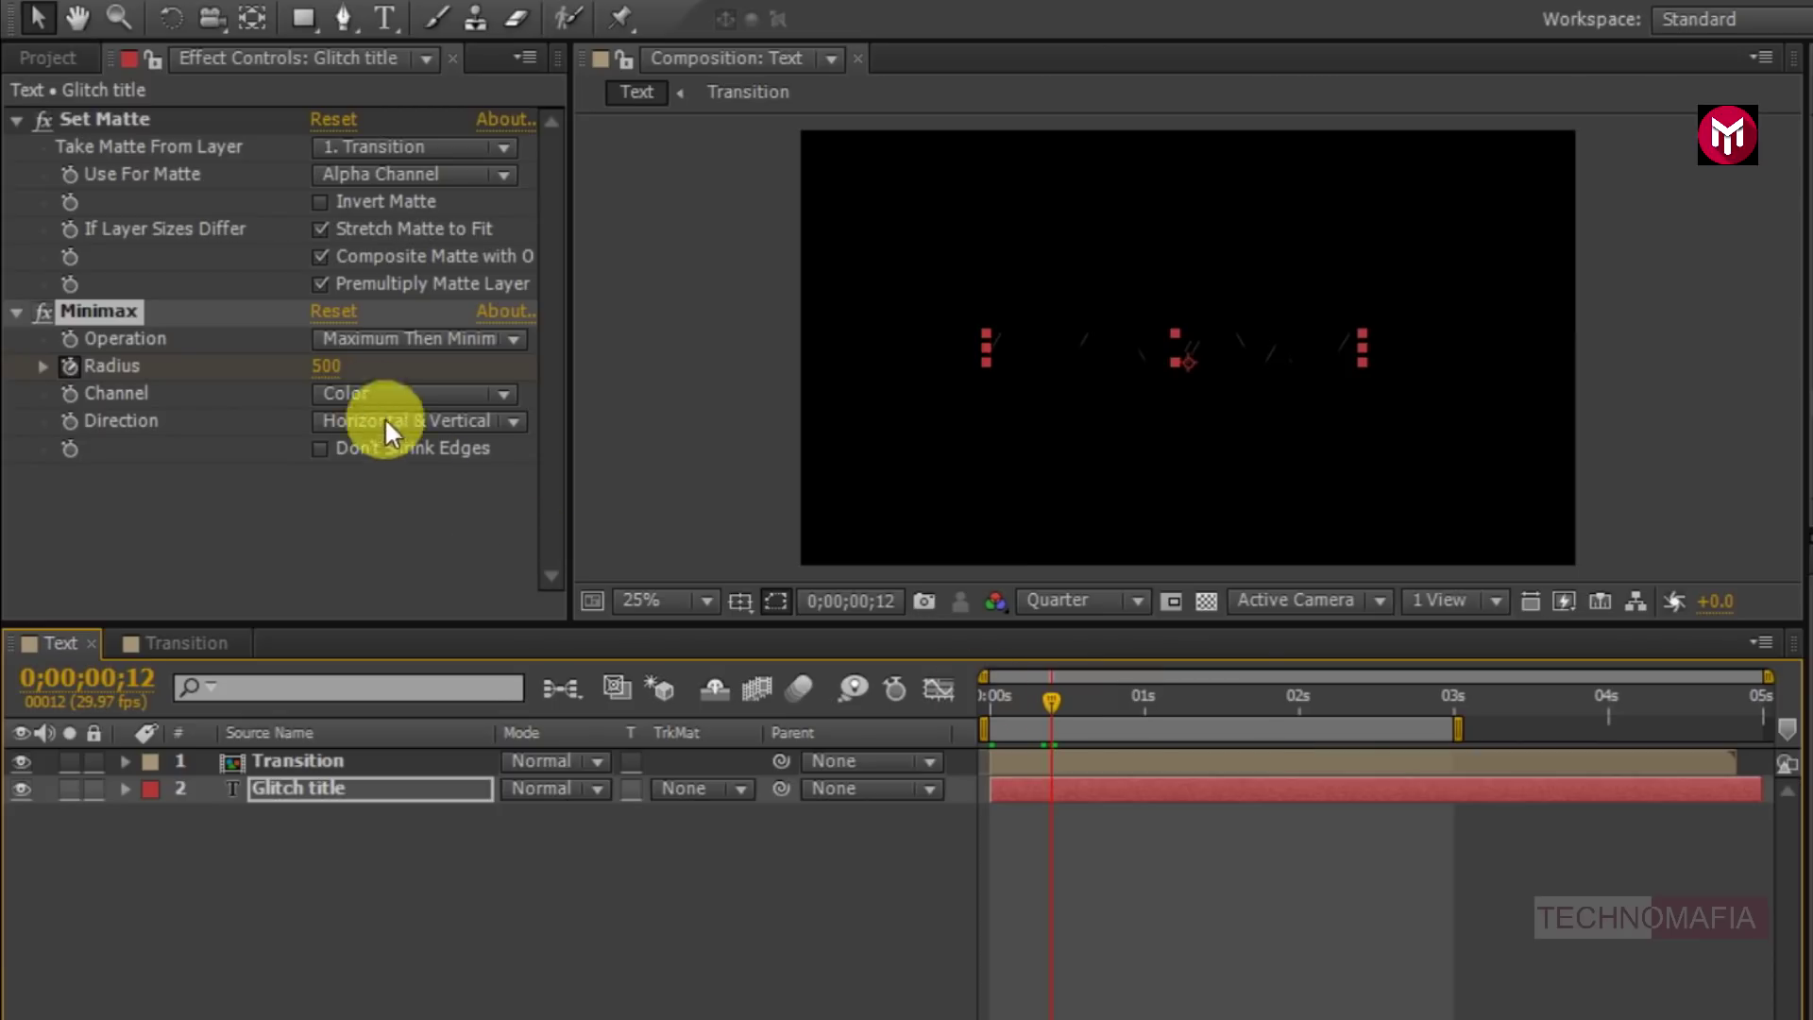
{"action": "left_click", "coordinate": [331, 367]}
{"action": "type", "text": "50"}
{"action": "key", "text": "Return"}
- Add a Minimax Radius keyframe of 0 at 0;00;00;25
{"action": "left_click", "coordinate": [1108, 697]}
{"action": "left_click_drag", "start_coordinate": [1108, 694], "coordinate": [1119, 691]}
{"action": "left_click", "coordinate": [314, 370]}
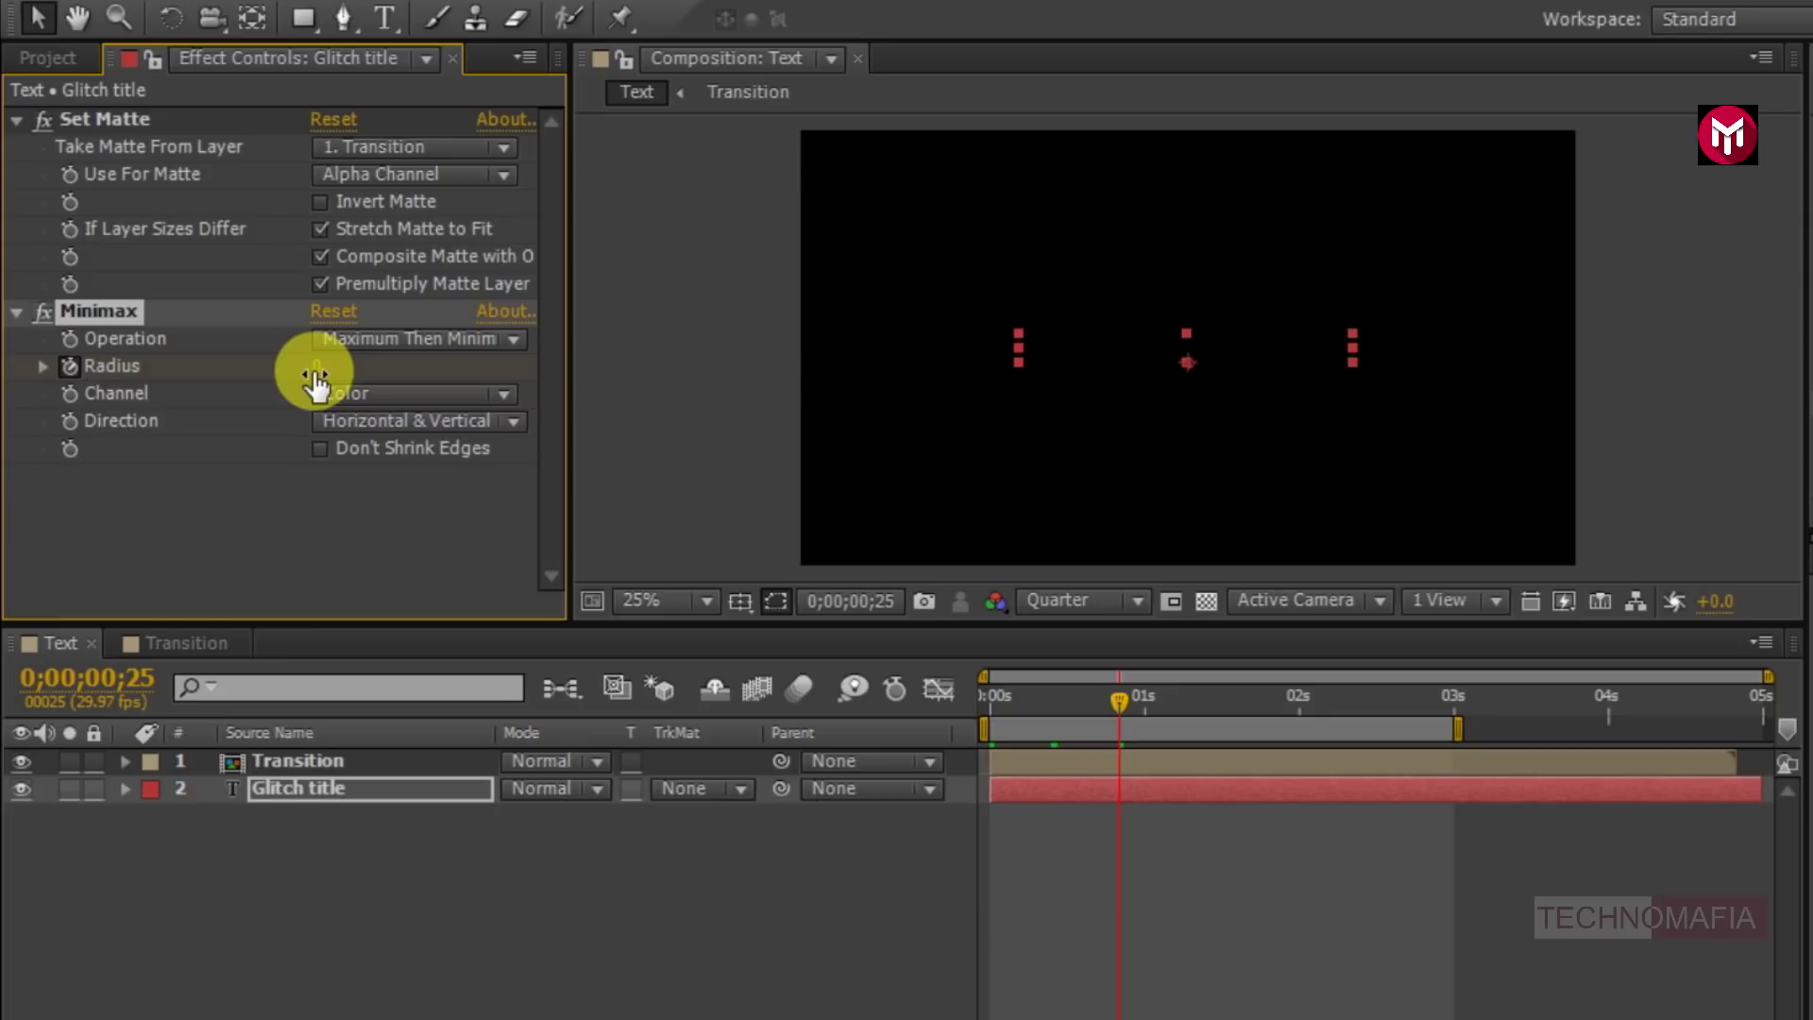
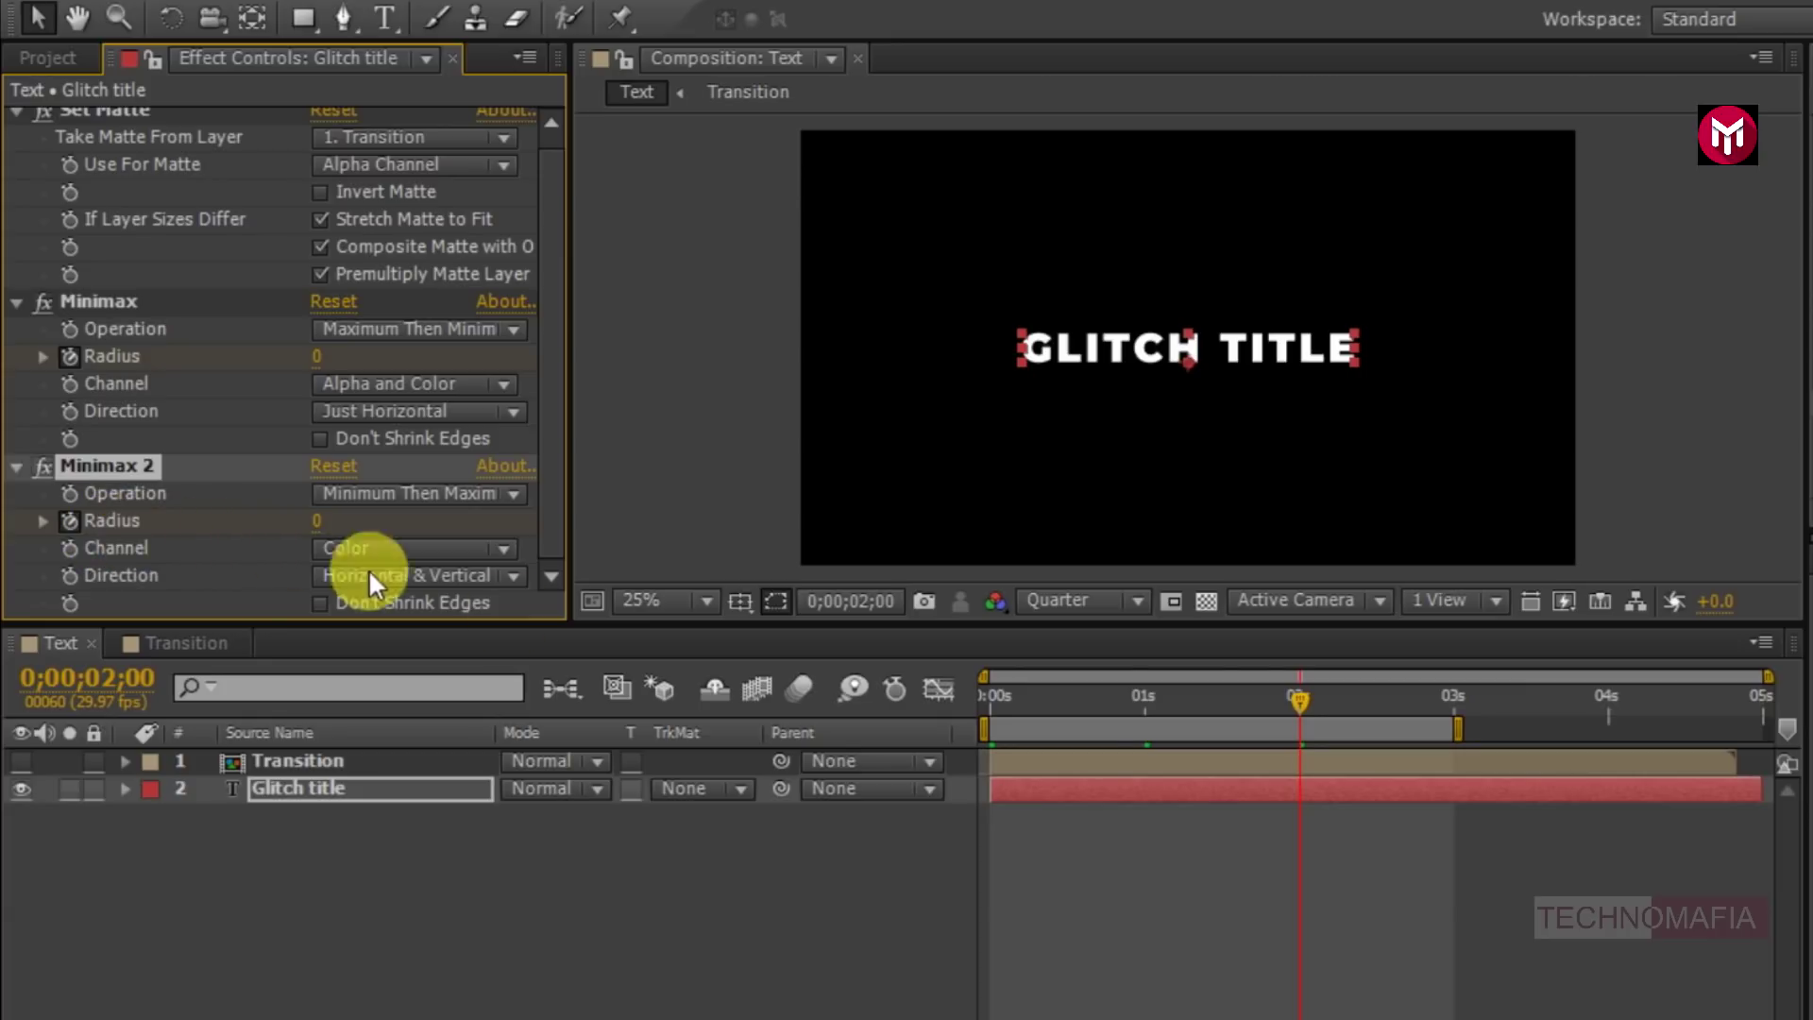
- Add a Minimax 2 Radius keyframe of 500 at 0;00;02;22
{"action": "left_click", "coordinate": [1404, 699]}
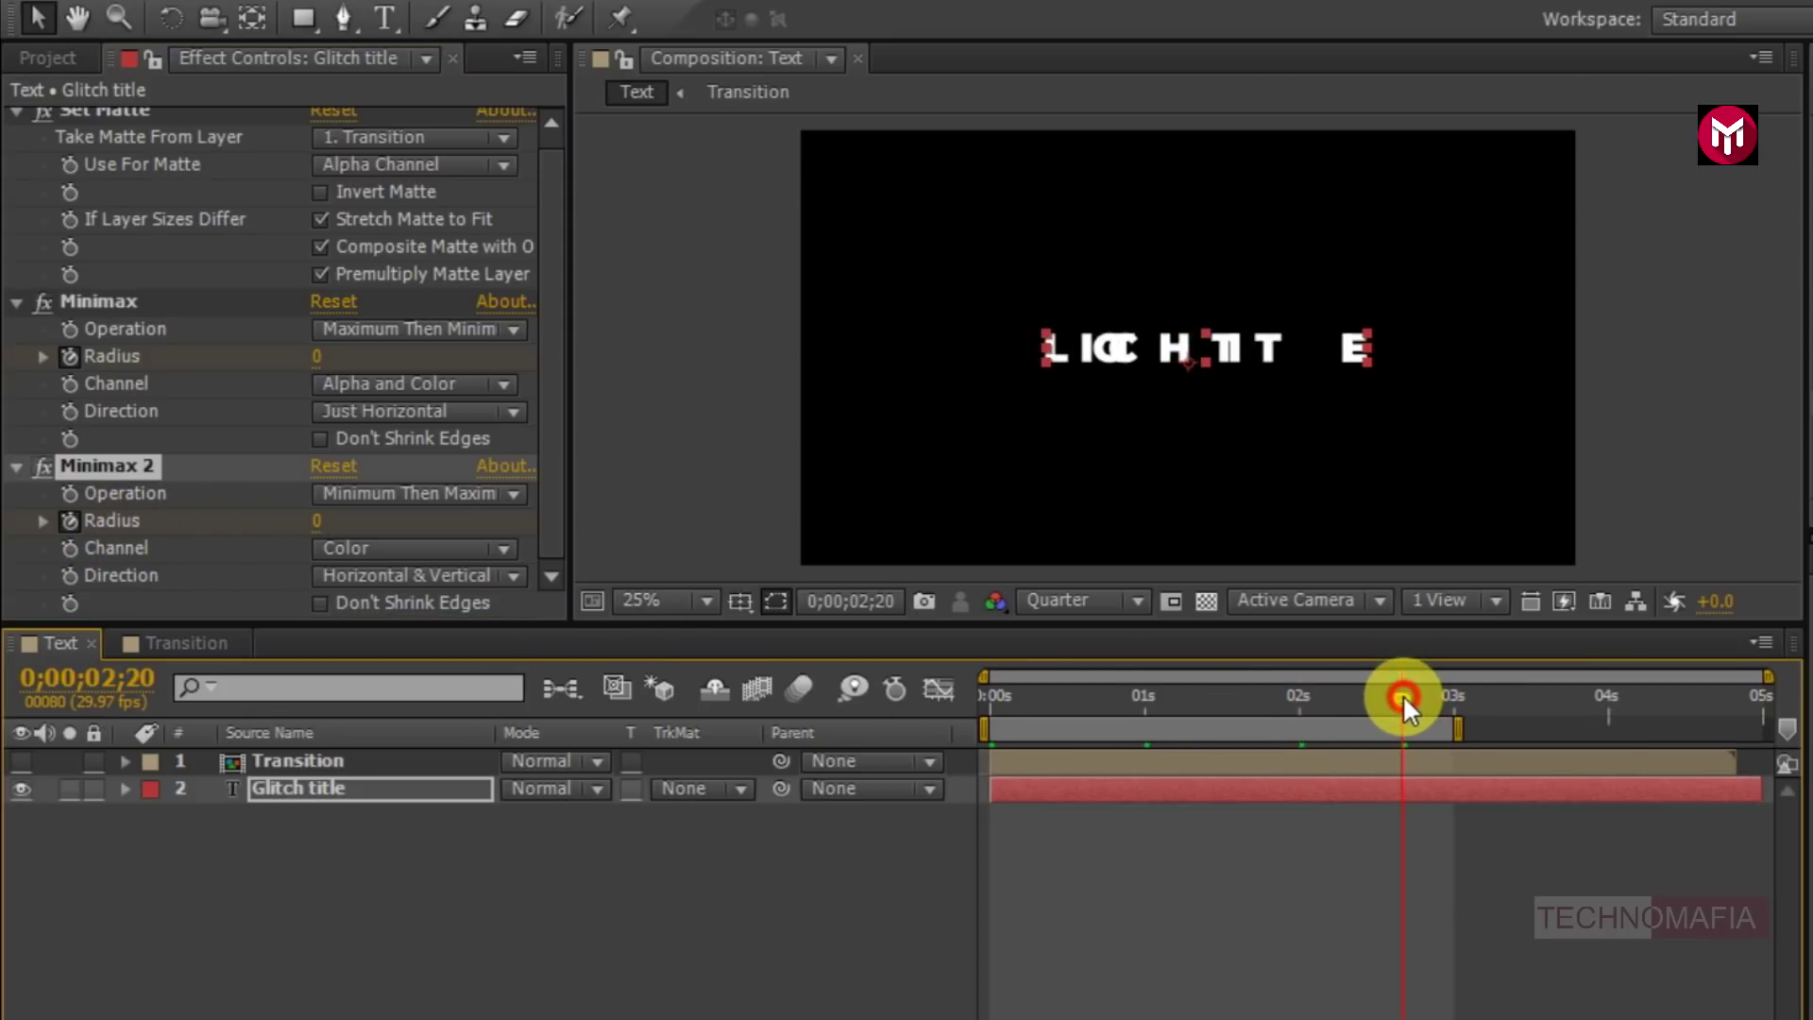
{"action": "left_click_drag", "start_coordinate": [1408, 693], "coordinate": [1418, 688]}
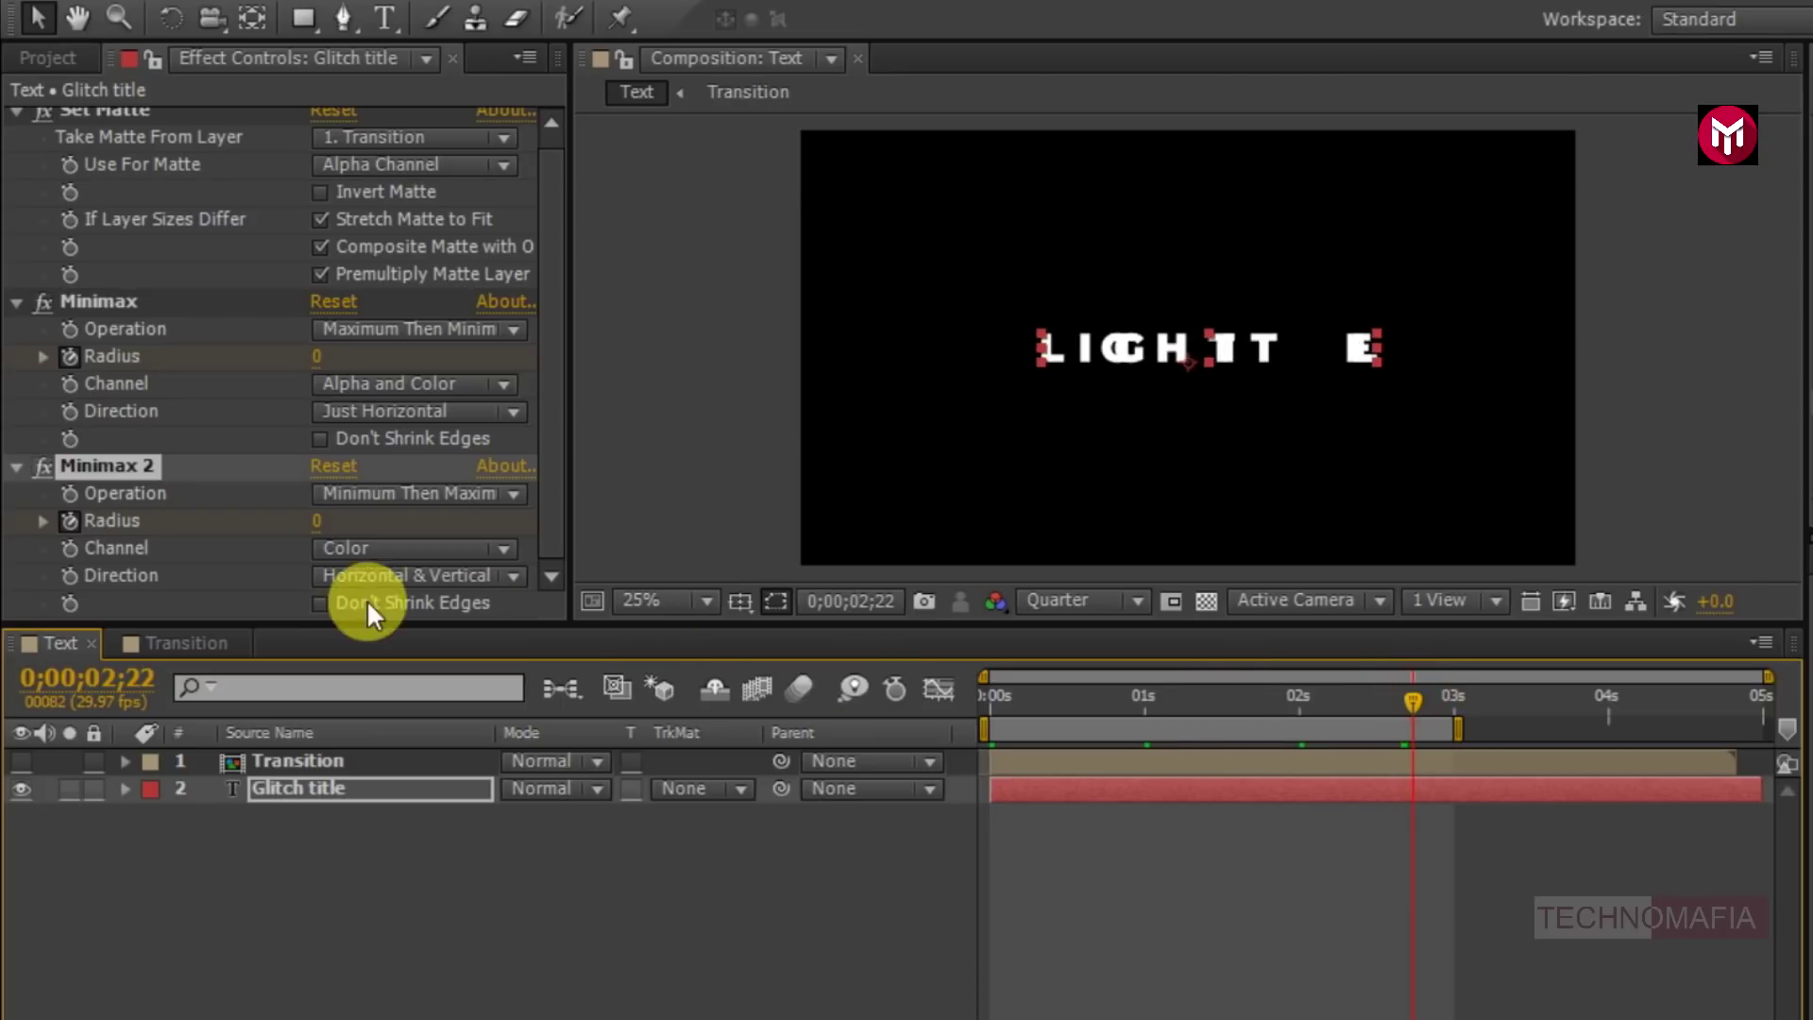
{"action": "left_click", "coordinate": [317, 521]}
{"action": "type", "text": "500"}
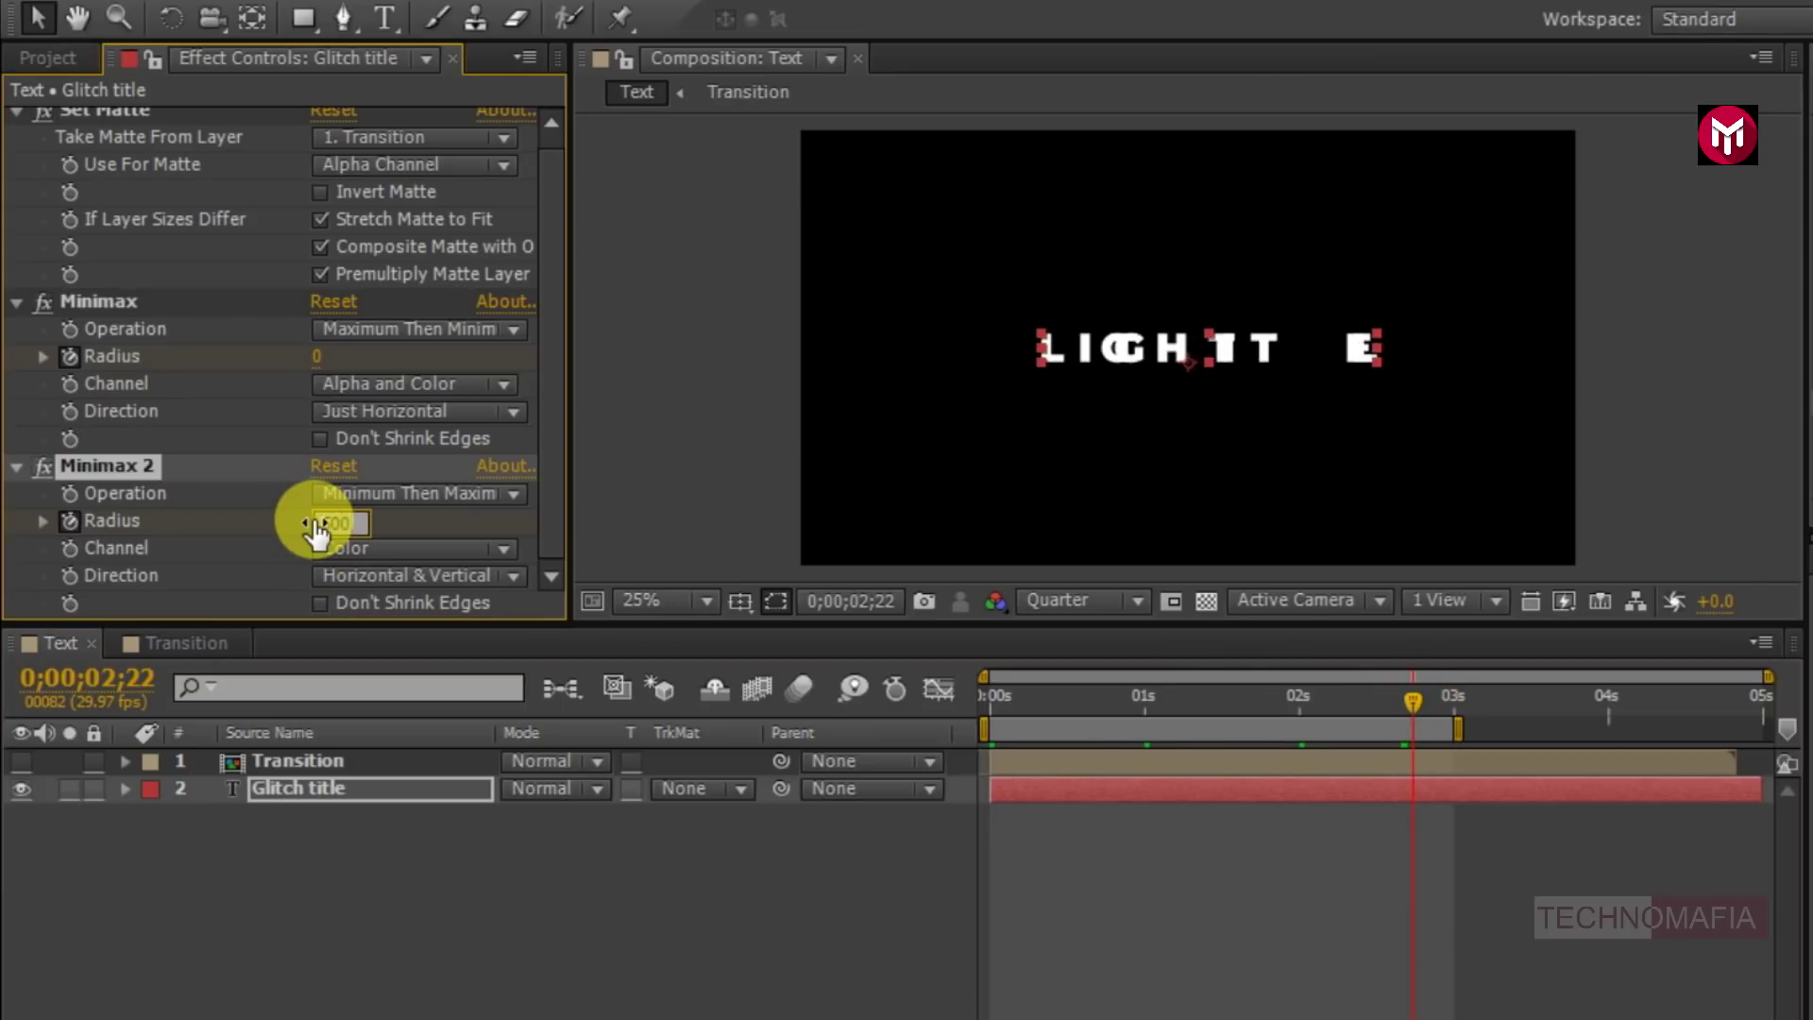
{"action": "key", "text": "Return"}
- Set the Minimax 2 Channel to Alpha and Color and its Direction to Just Horizontal
{"action": "left_click", "coordinate": [327, 544]}
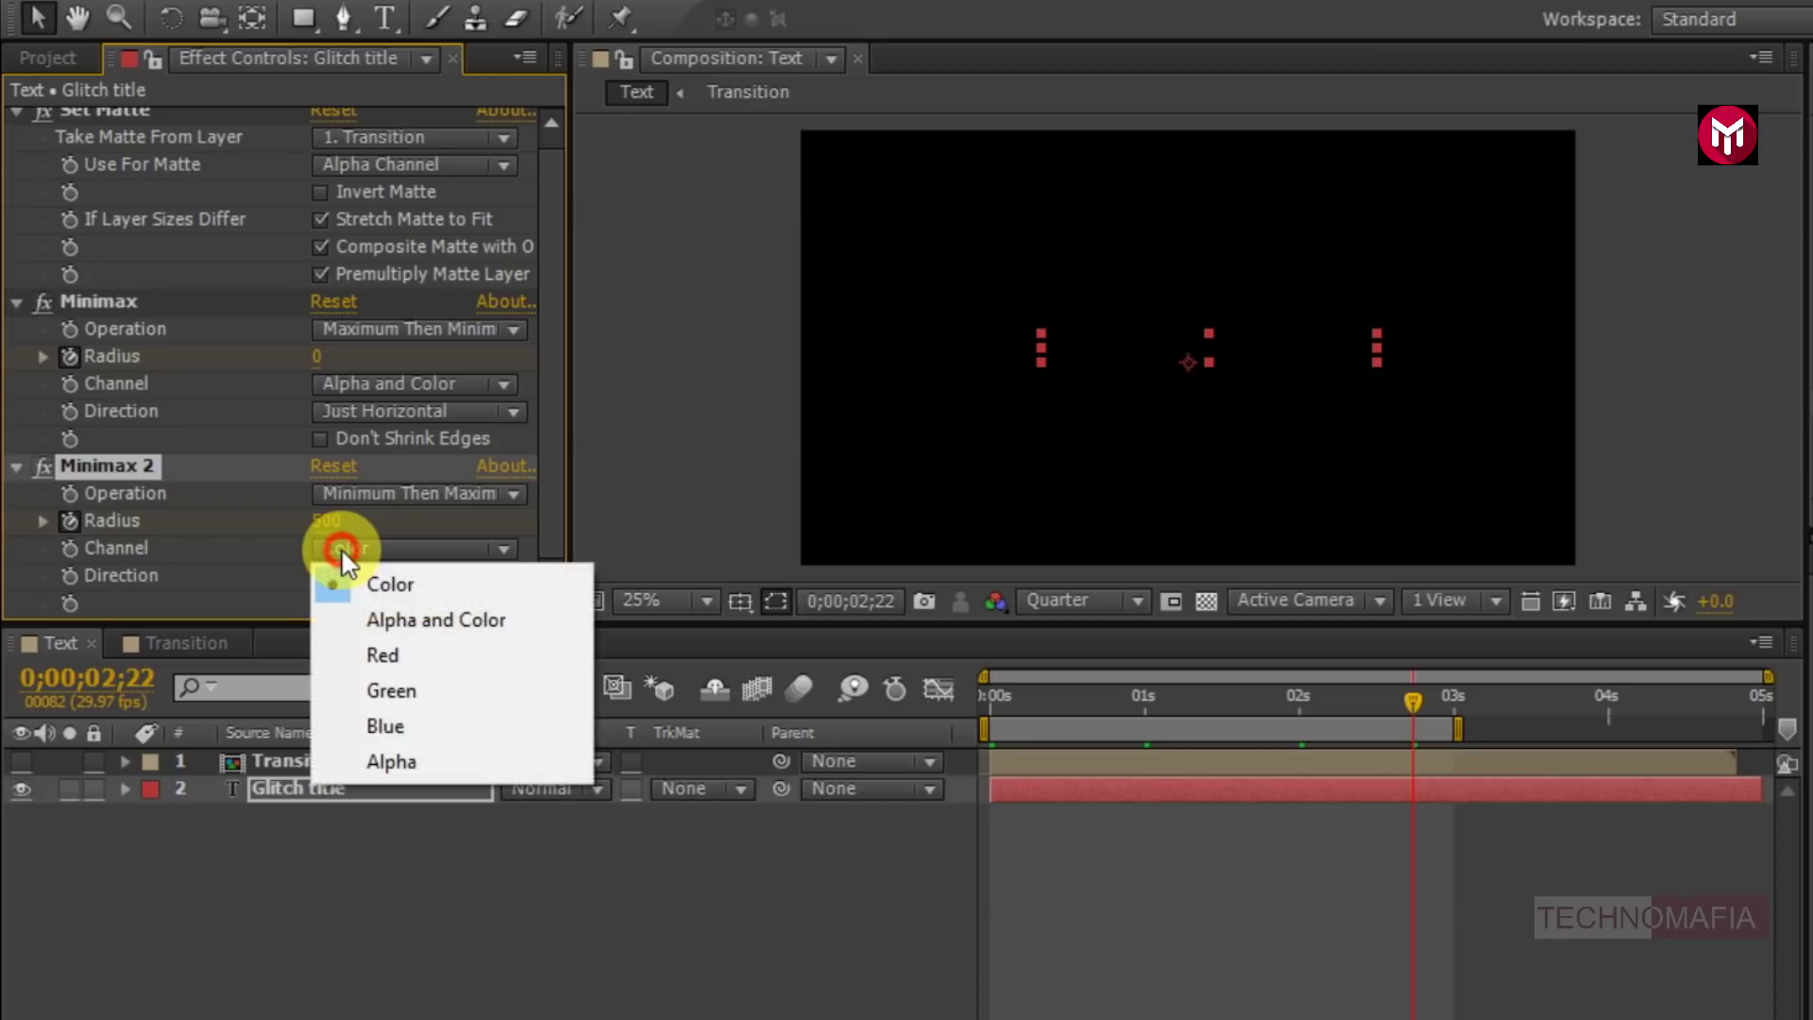
{"action": "left_click", "coordinate": [365, 621]}
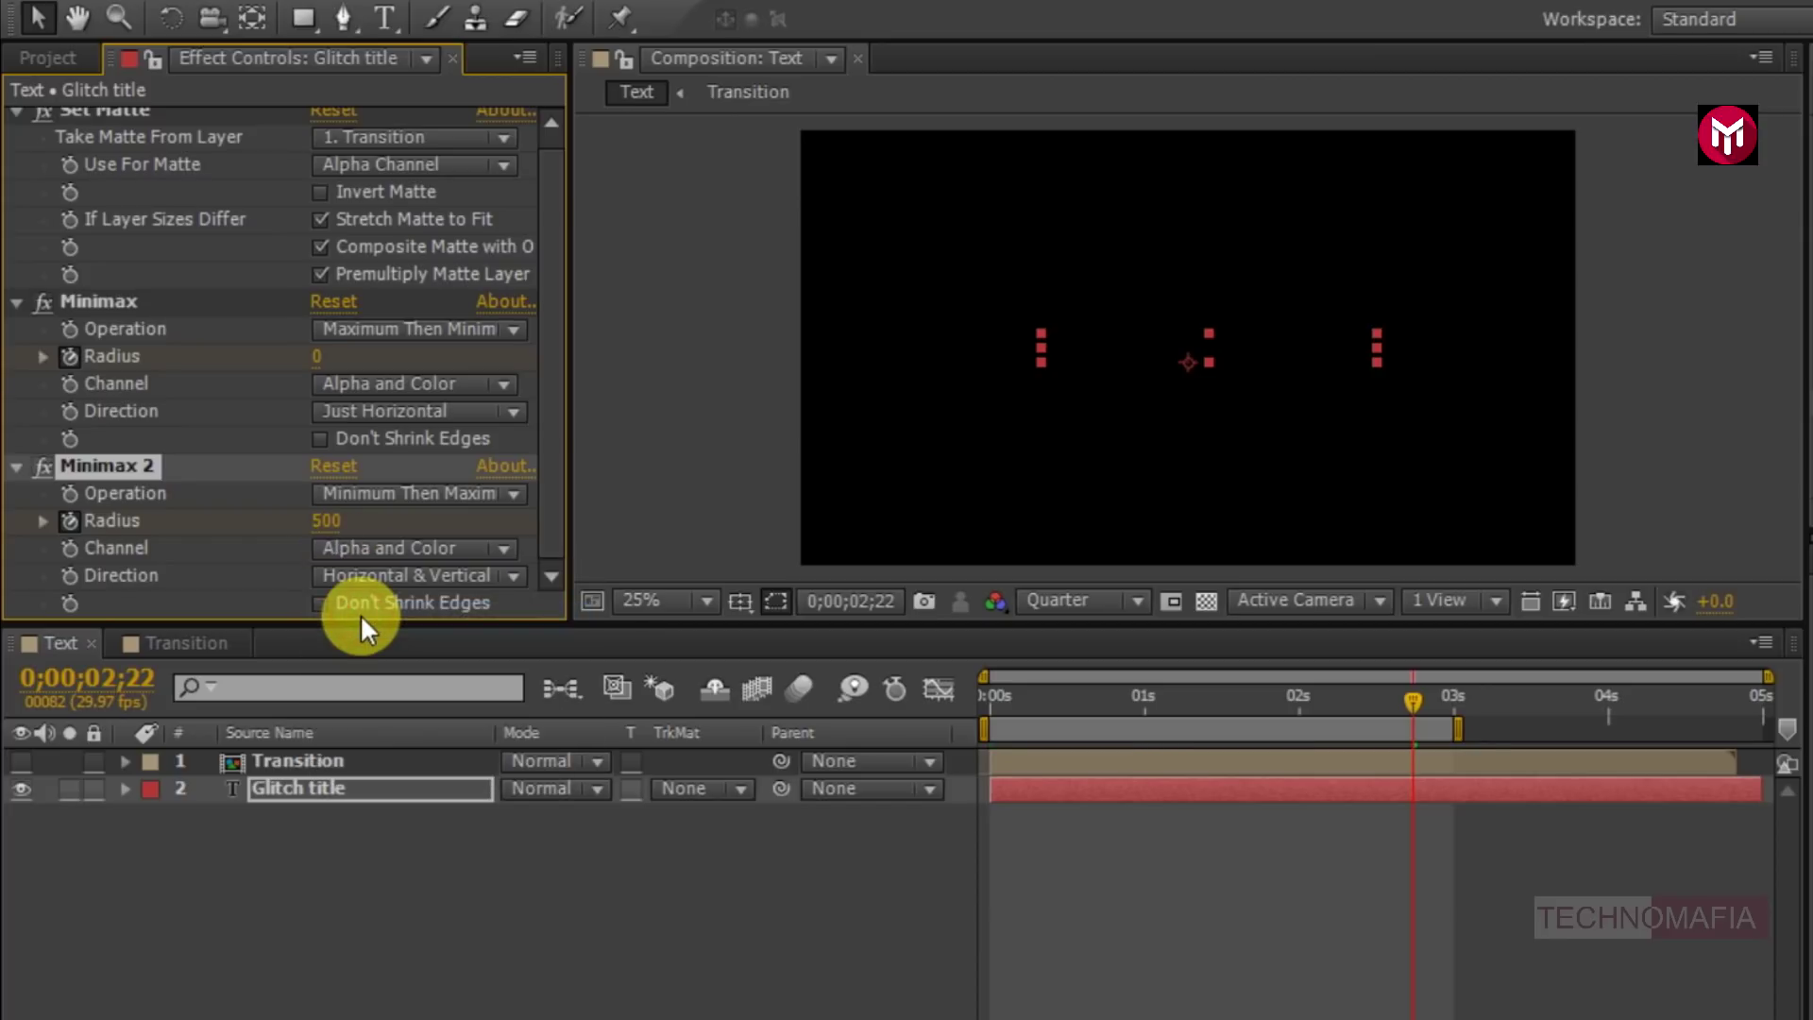
{"action": "left_click", "coordinate": [376, 571]}
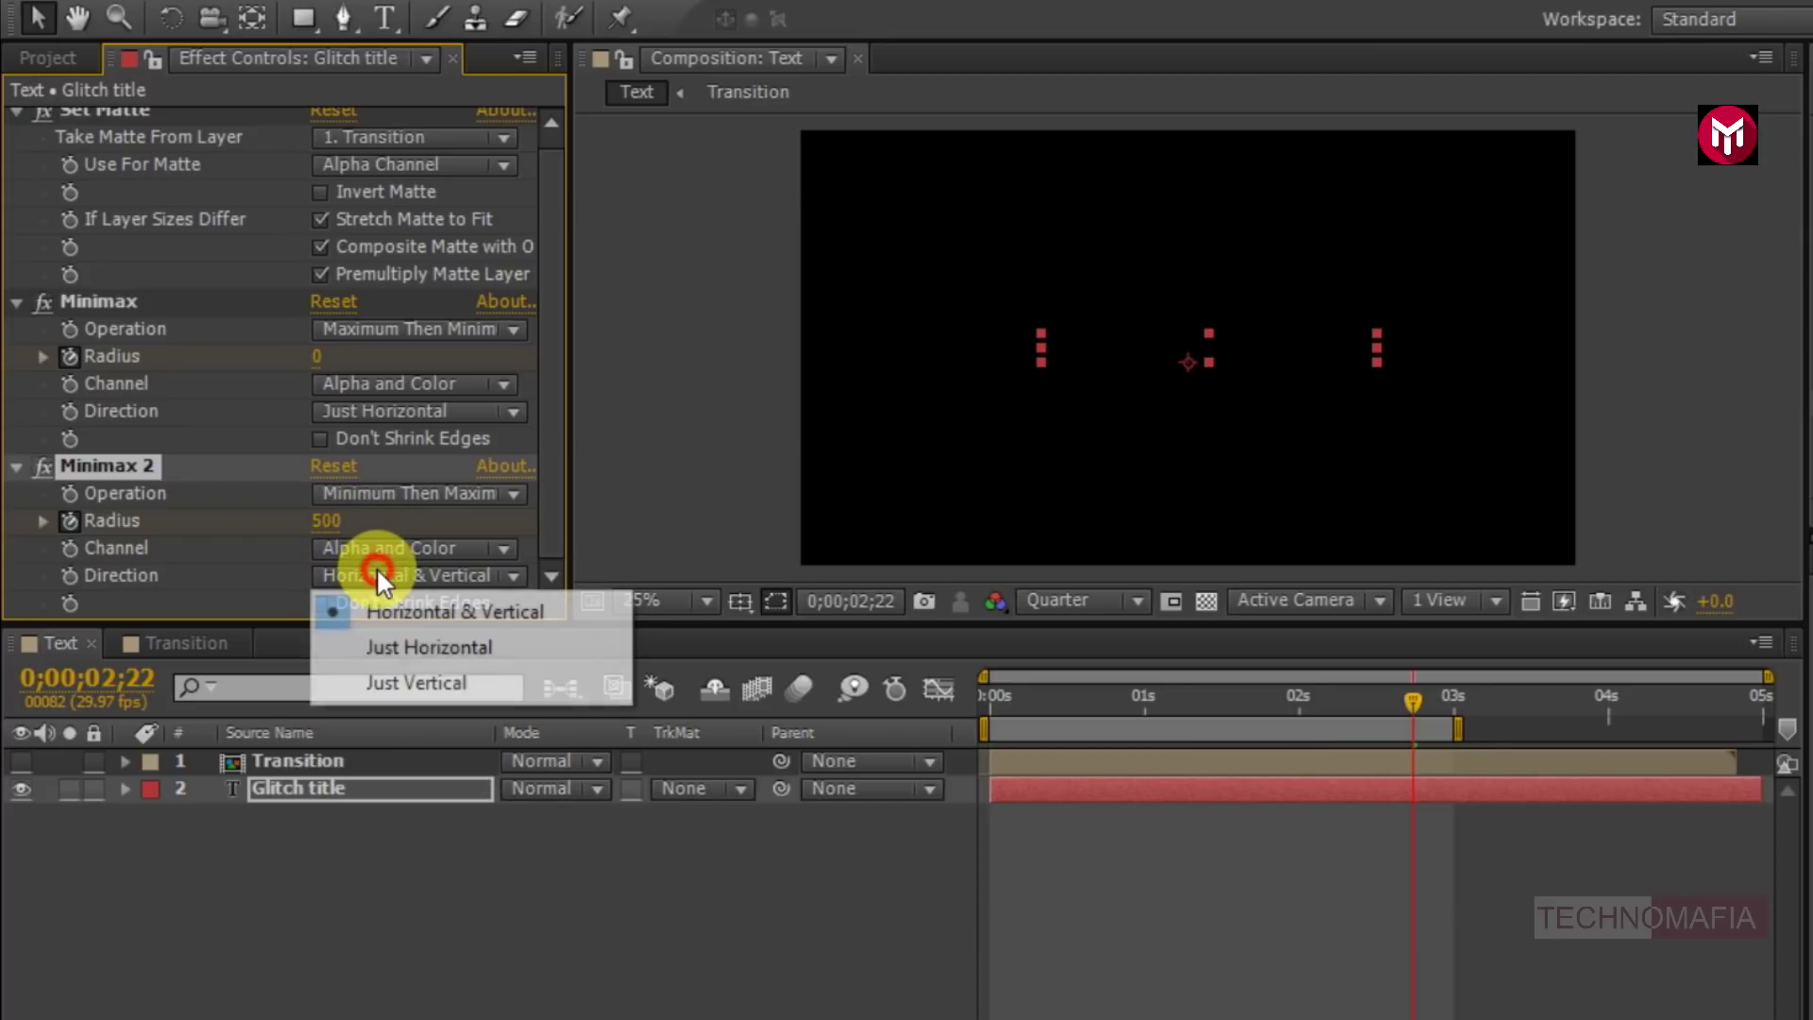
{"action": "left_click", "coordinate": [387, 649]}
- Reveal the Glitch title layer's keyframes and apply Easy Ease to both Minimax 2 Radius keyframes
{"action": "key", "text": "u"}
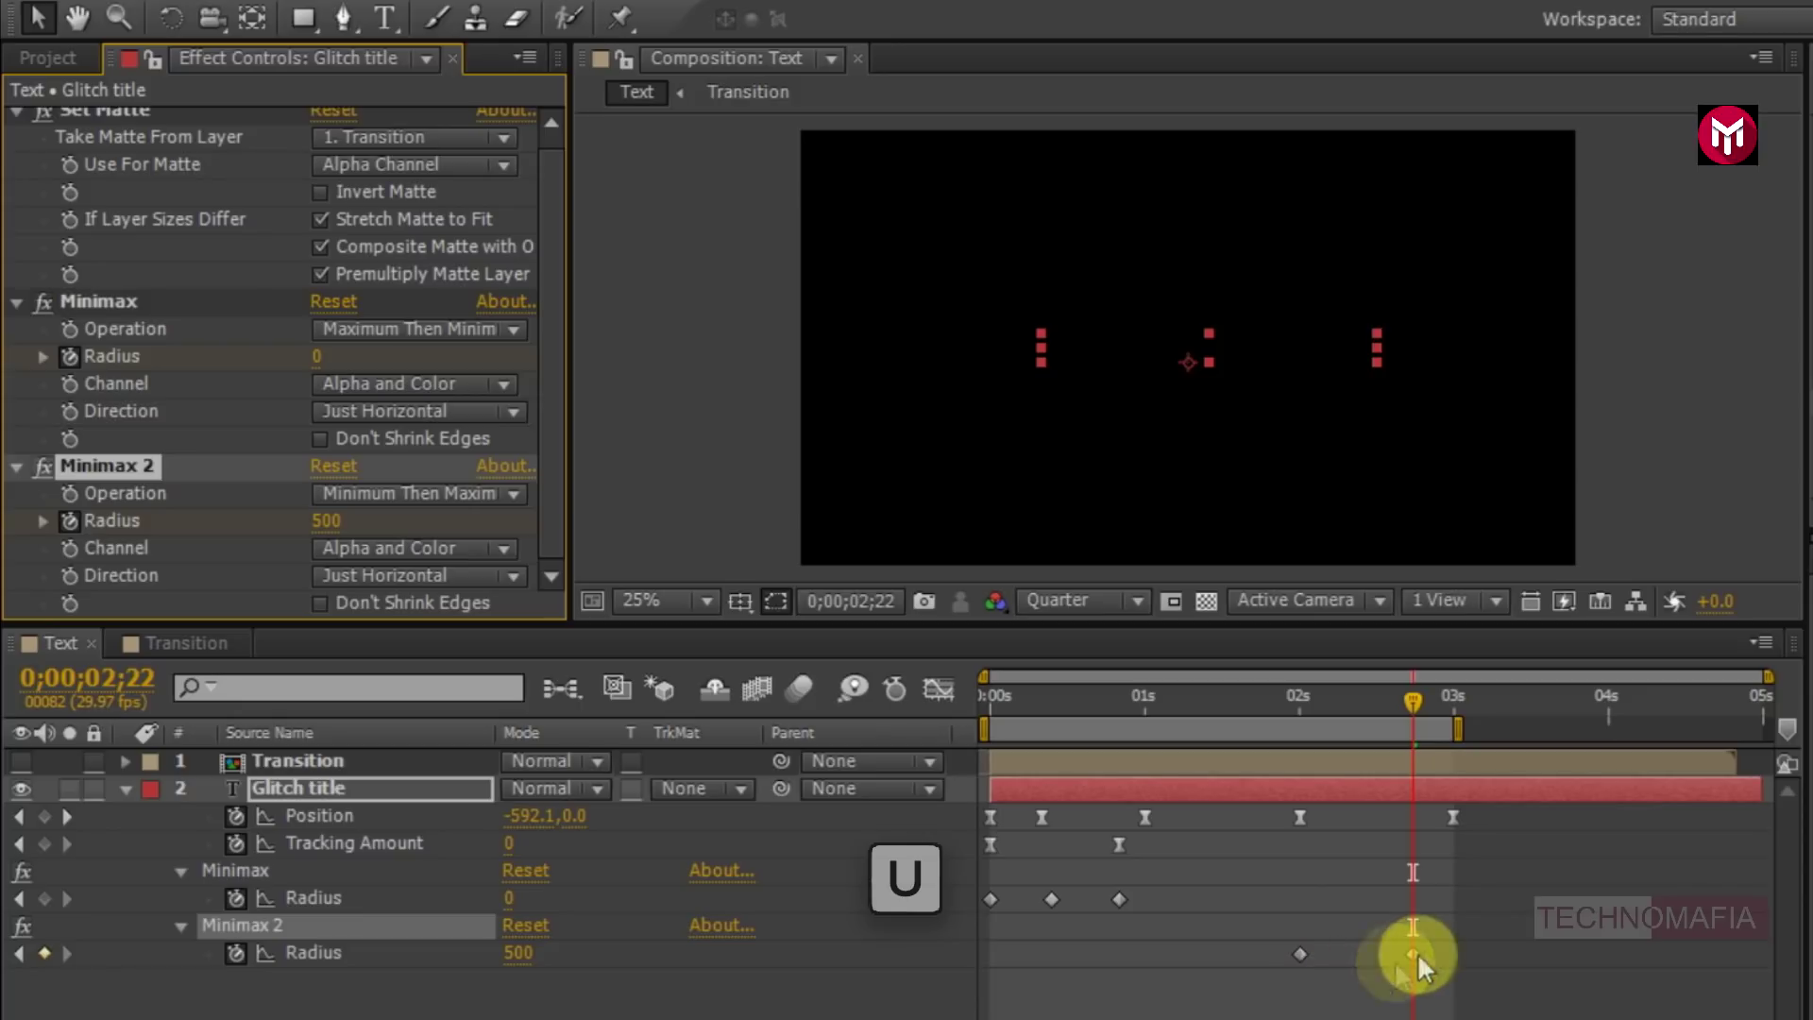
{"action": "left_click_drag", "start_coordinate": [1435, 947], "coordinate": [1294, 977]}
{"action": "right_click", "coordinate": [1299, 956]}
{"action": "mouse_move", "coordinate": [1375, 935]}
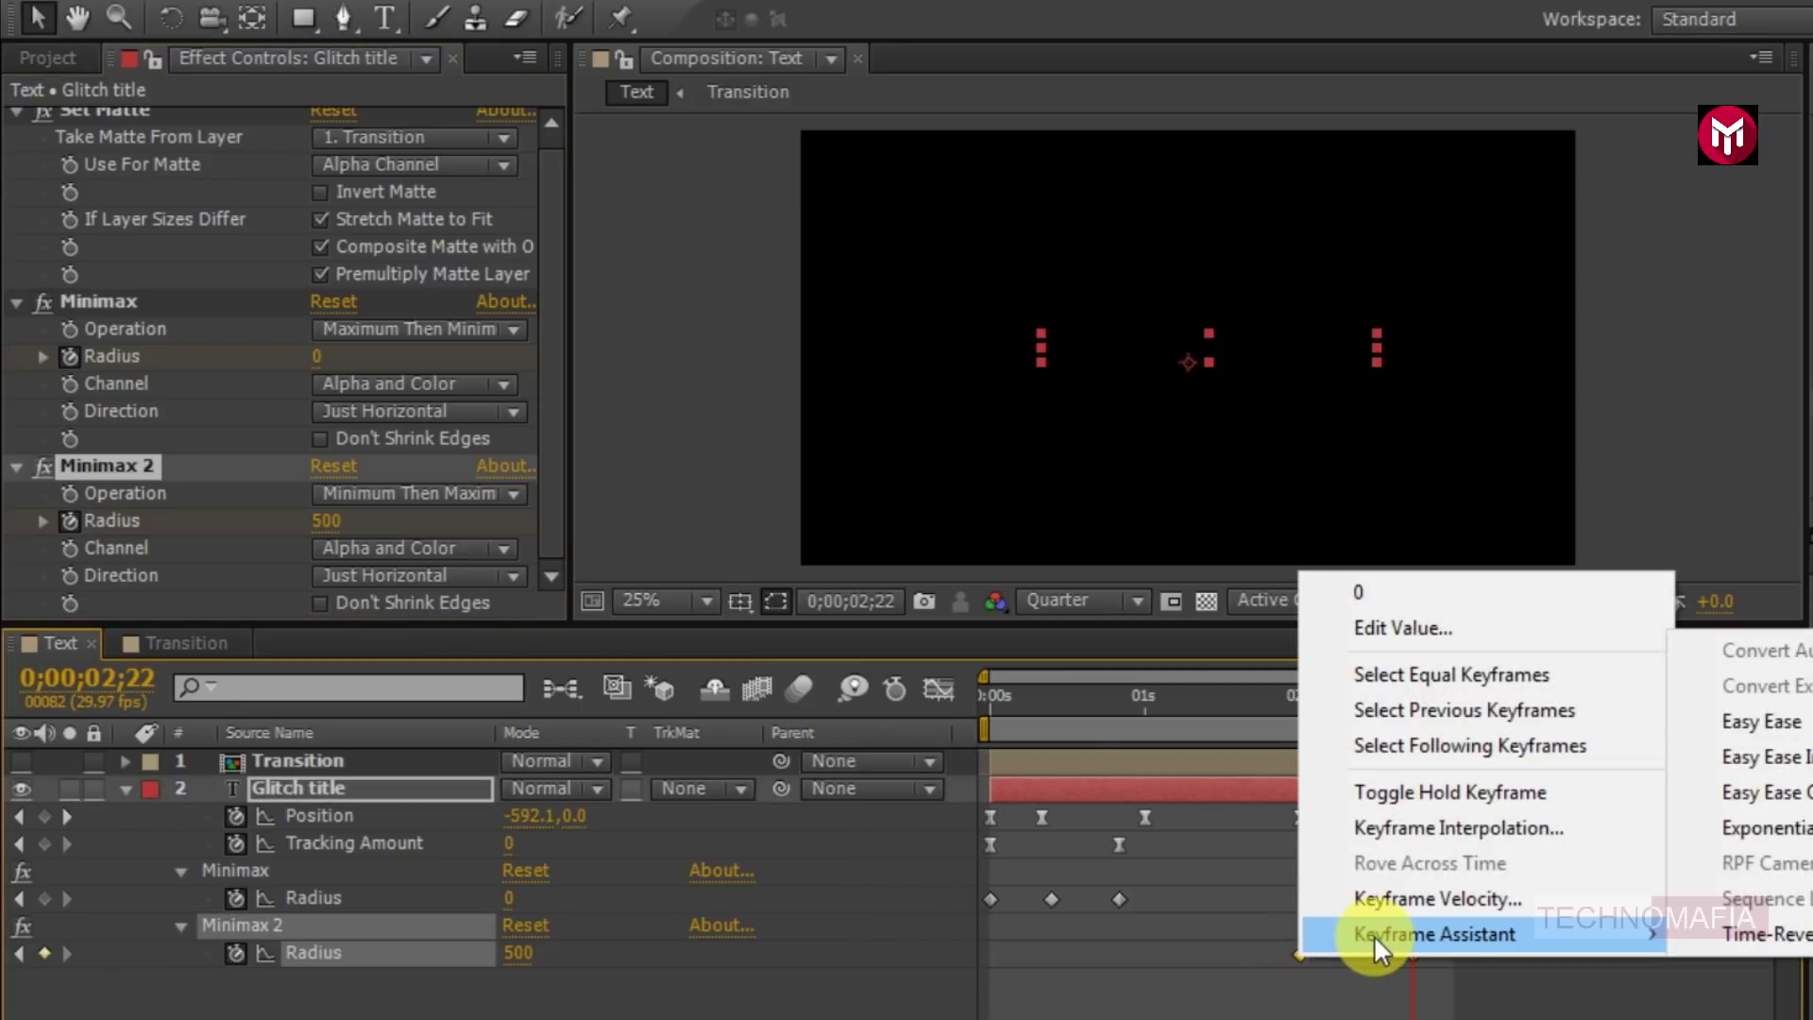
{"action": "left_click", "coordinate": [1761, 721]}
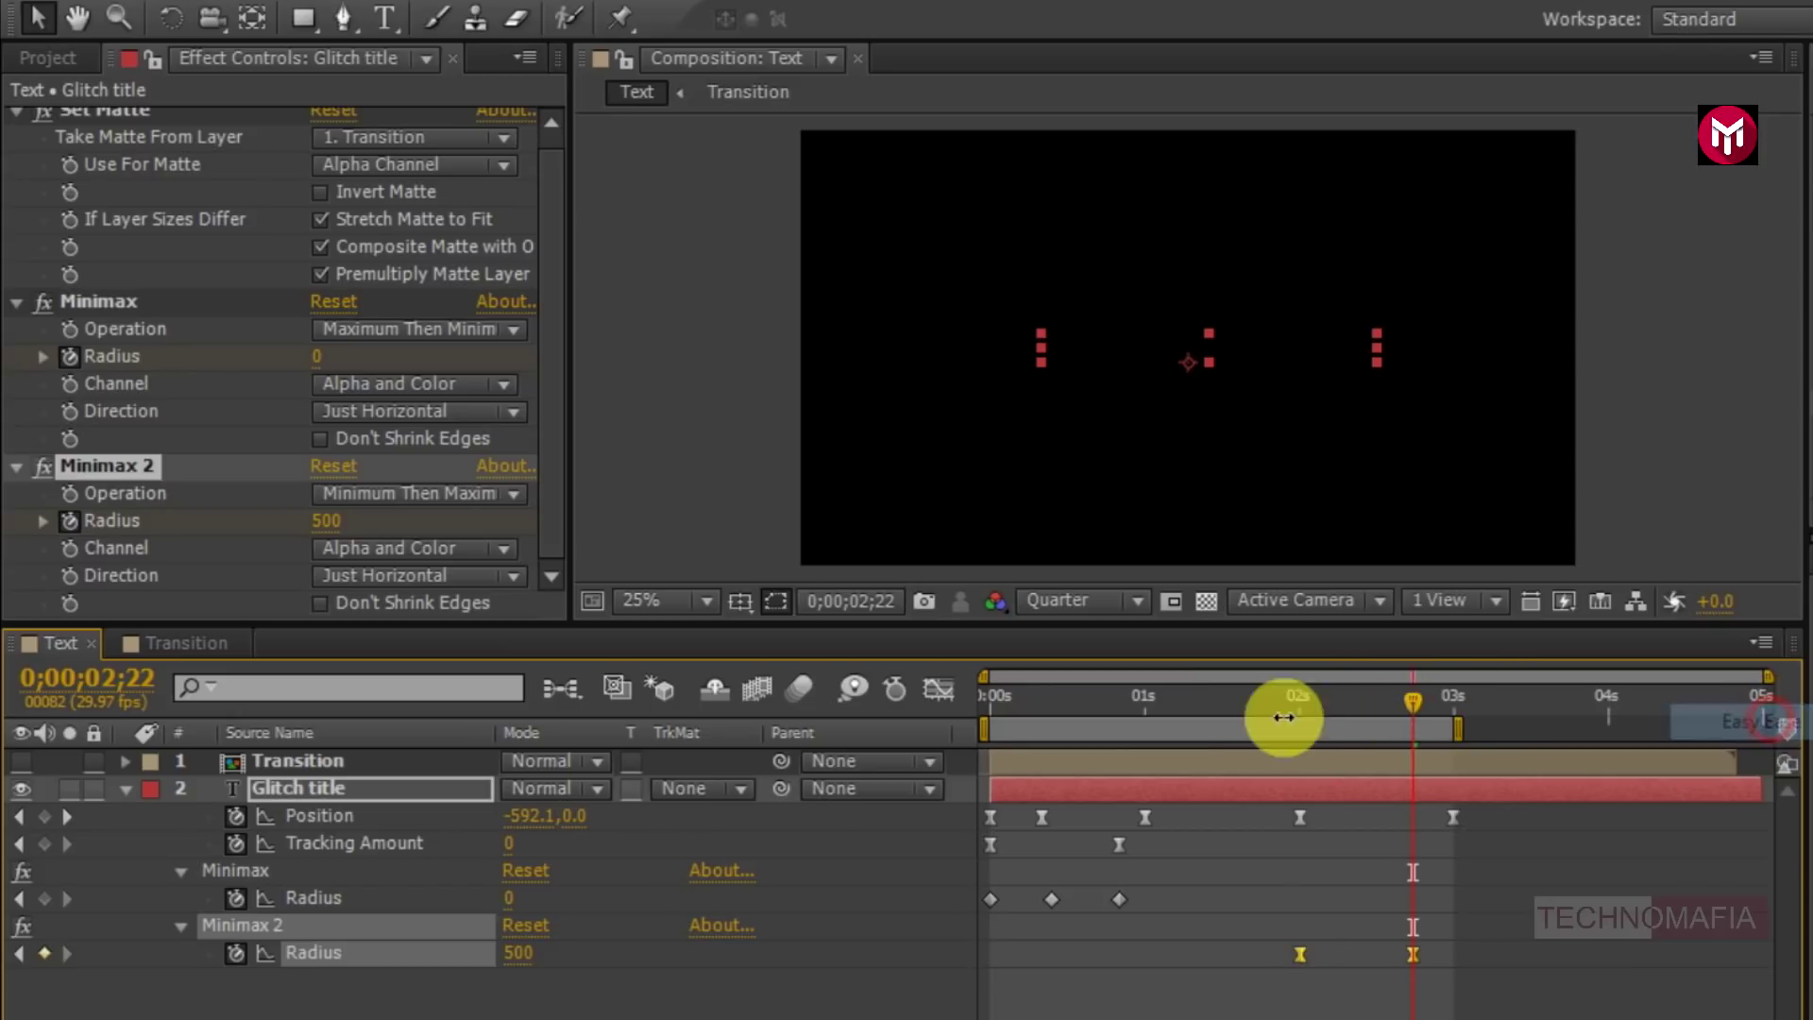
- Reshape the Minimax 2 Radius speed curve so it accelerates and peaks just before the last keyframe
{"action": "left_click", "coordinate": [941, 688]}
{"action": "mouse_move", "coordinate": [1376, 1001]}
{"action": "left_mouse_down"}
{"action": "mouse_move", "coordinate": [1410, 1003]}
{"action": "mouse_move", "coordinate": [1318, 997]}
{"action": "mouse_move", "coordinate": [1345, 1003]}
{"action": "left_mouse_up"}
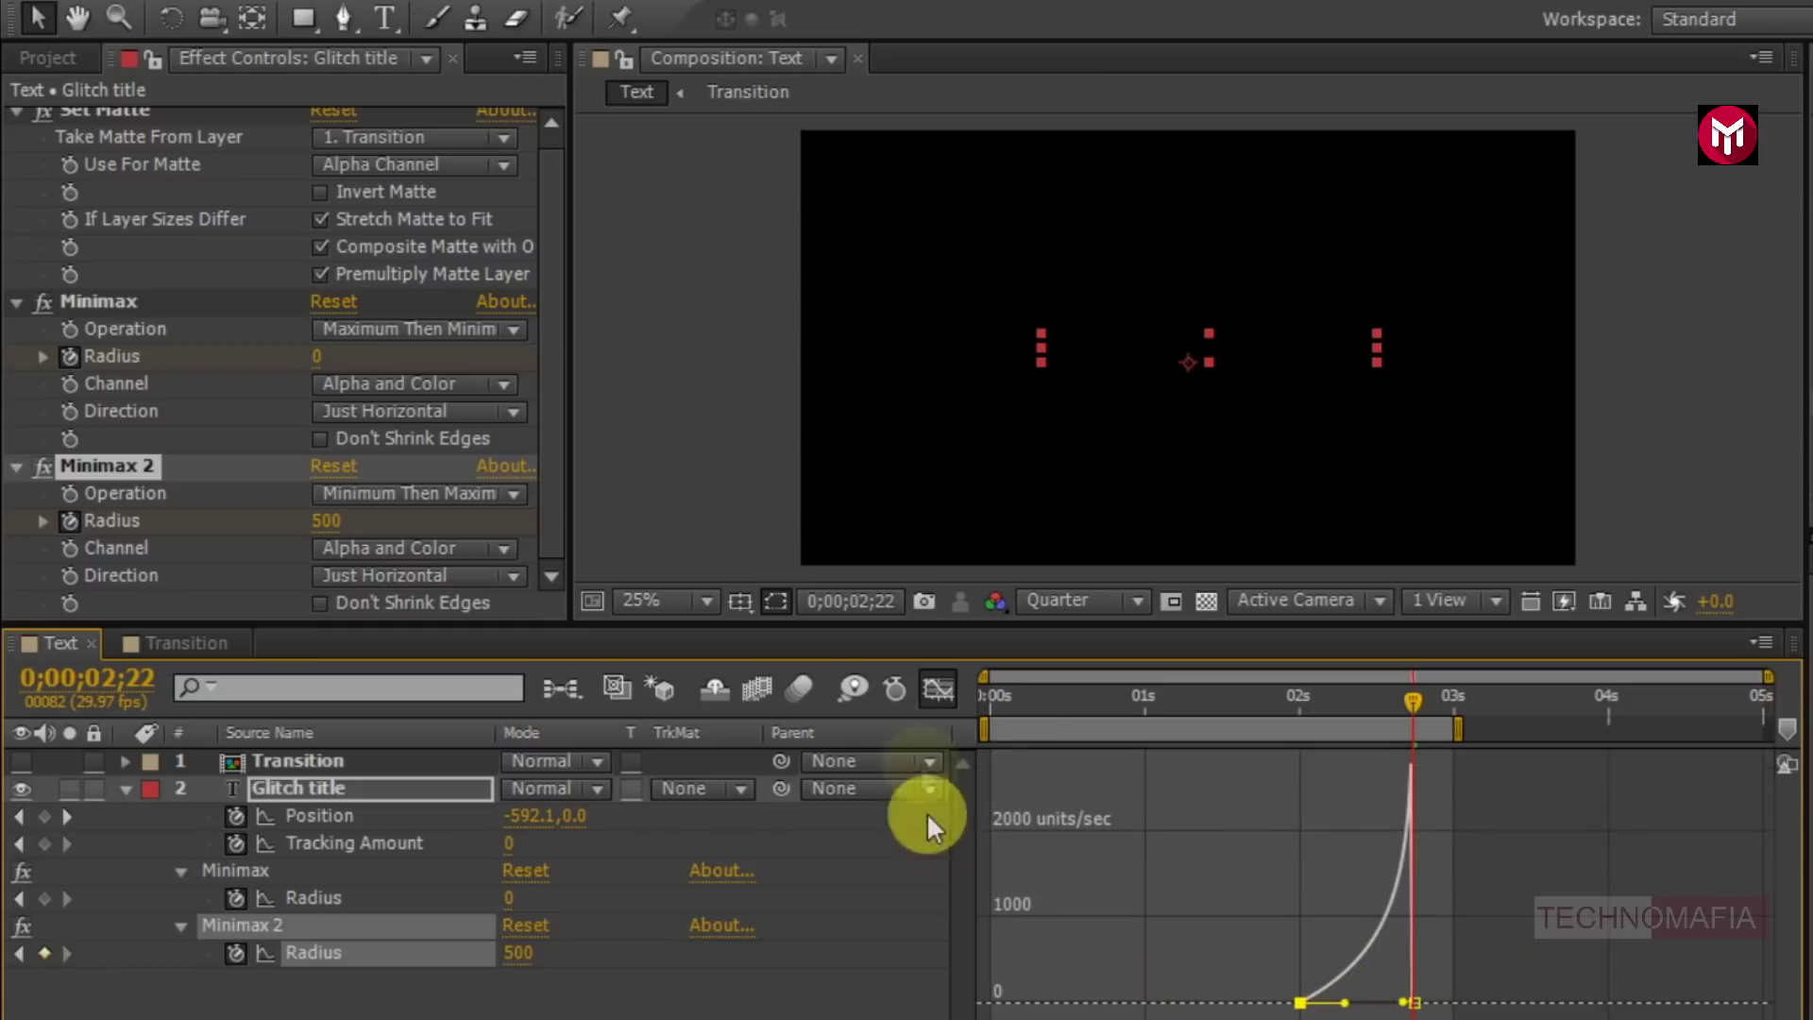
{"action": "left_click", "coordinate": [922, 693]}
- Apply Easy Ease to all three Radius keyframes of the first Minimax effect
{"action": "left_click_drag", "start_coordinate": [1068, 907], "coordinate": [998, 912]}
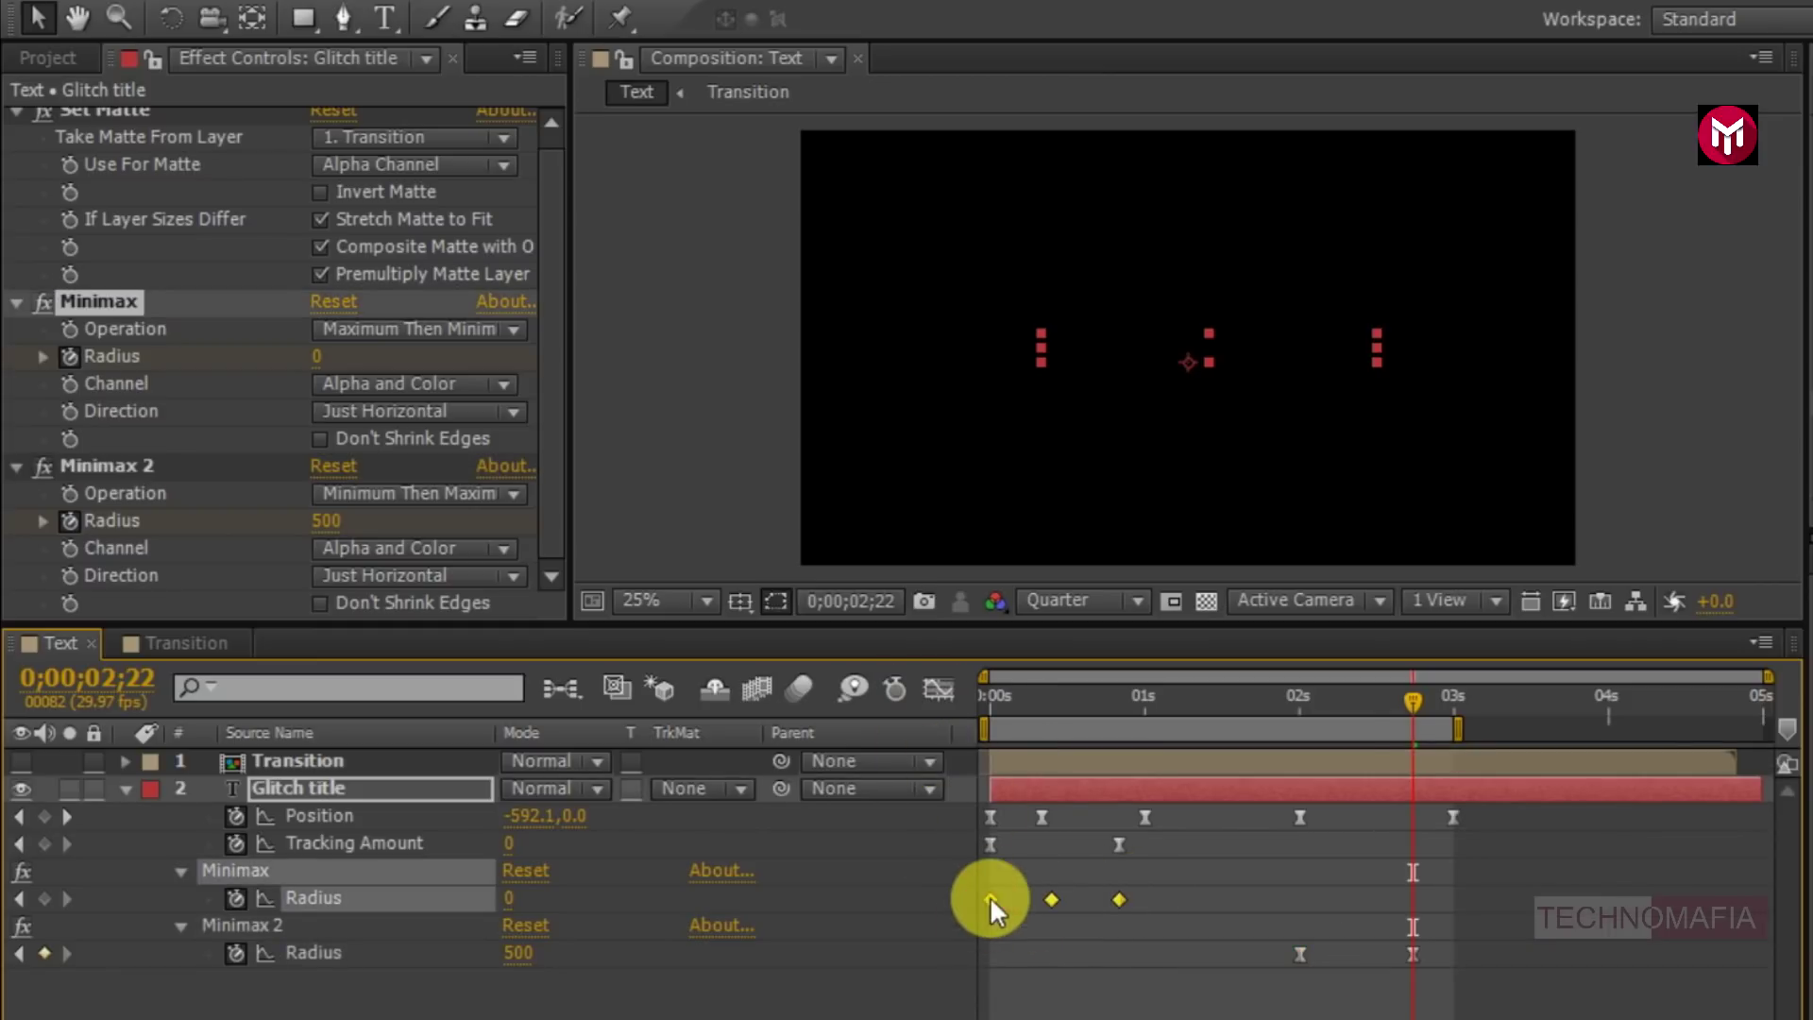
{"action": "right_click", "coordinate": [991, 899]}
{"action": "mouse_move", "coordinate": [1074, 880]}
{"action": "left_click", "coordinate": [1455, 678]}
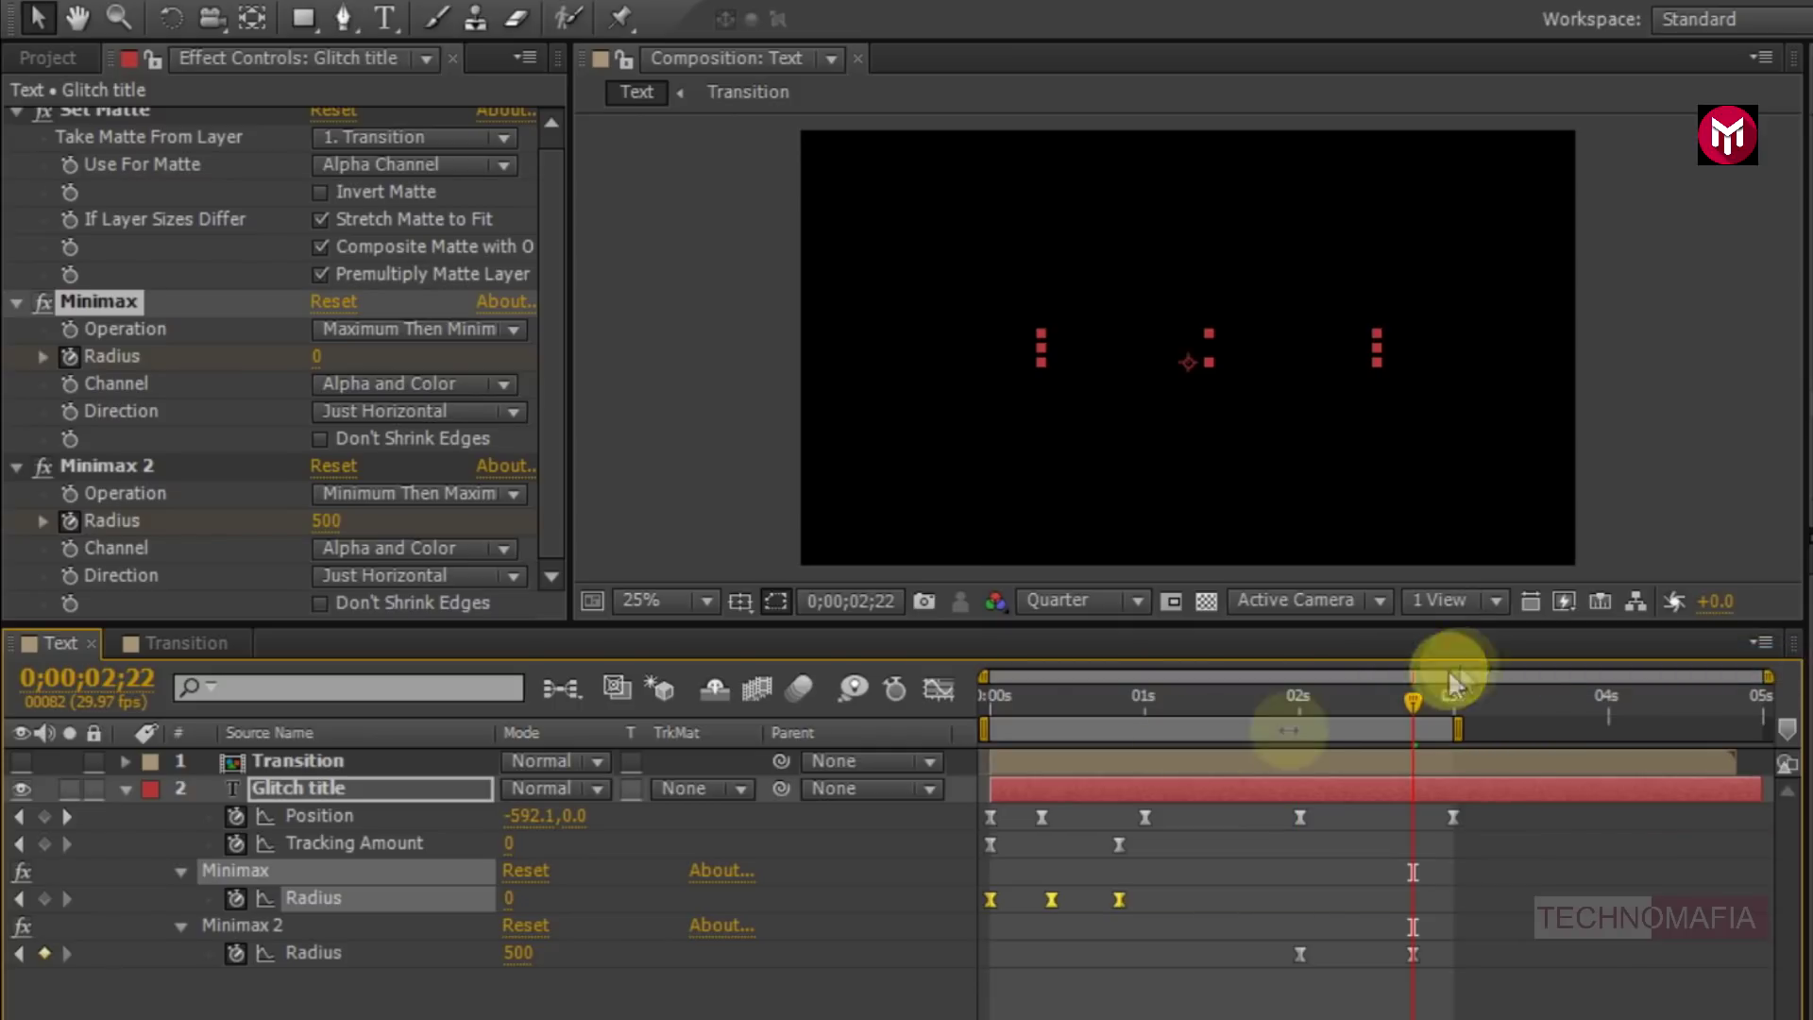
- Reshape the first Minimax's Radius speed curve at the middle keyframe for a fast start and smooth slowdown
{"action": "left_click", "coordinate": [938, 688]}
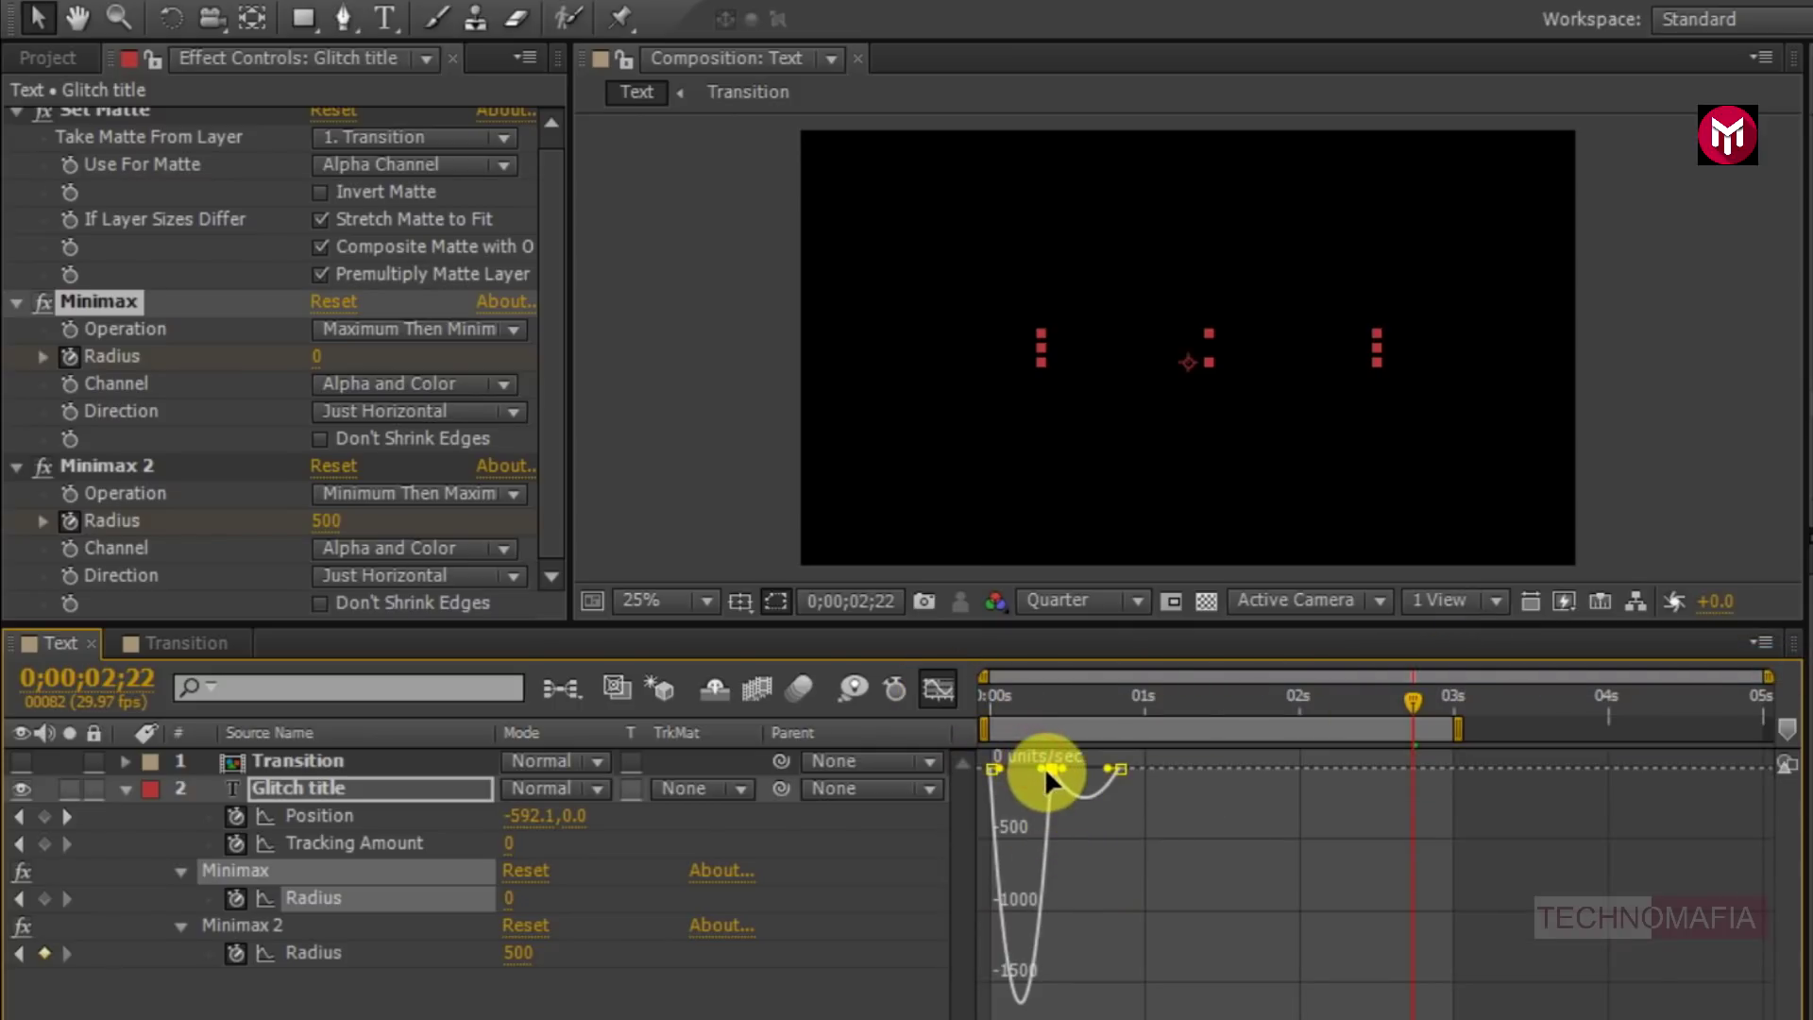
{"action": "left_click_drag", "start_coordinate": [1035, 767], "coordinate": [1052, 808]}
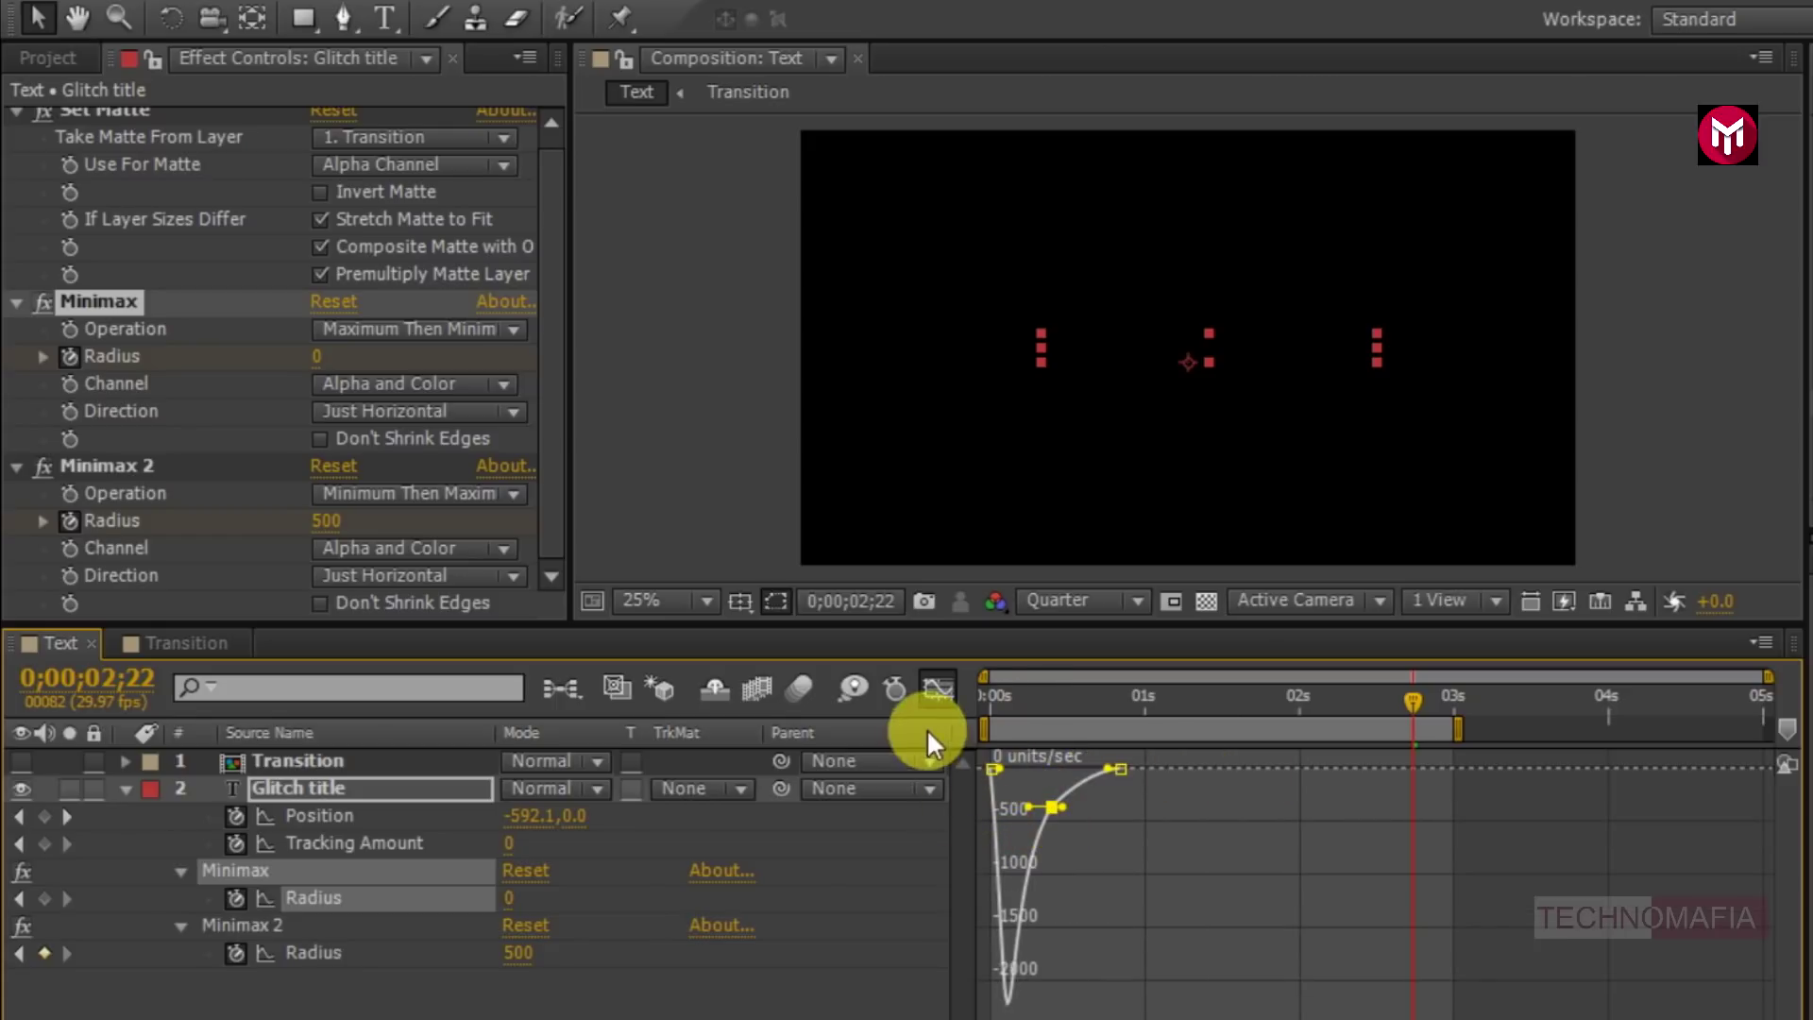
{"action": "left_click", "coordinate": [932, 693]}
- Collapse the Glitch title layer's properties and preview the animation from 0;00;00;00
{"action": "left_click", "coordinate": [990, 701]}
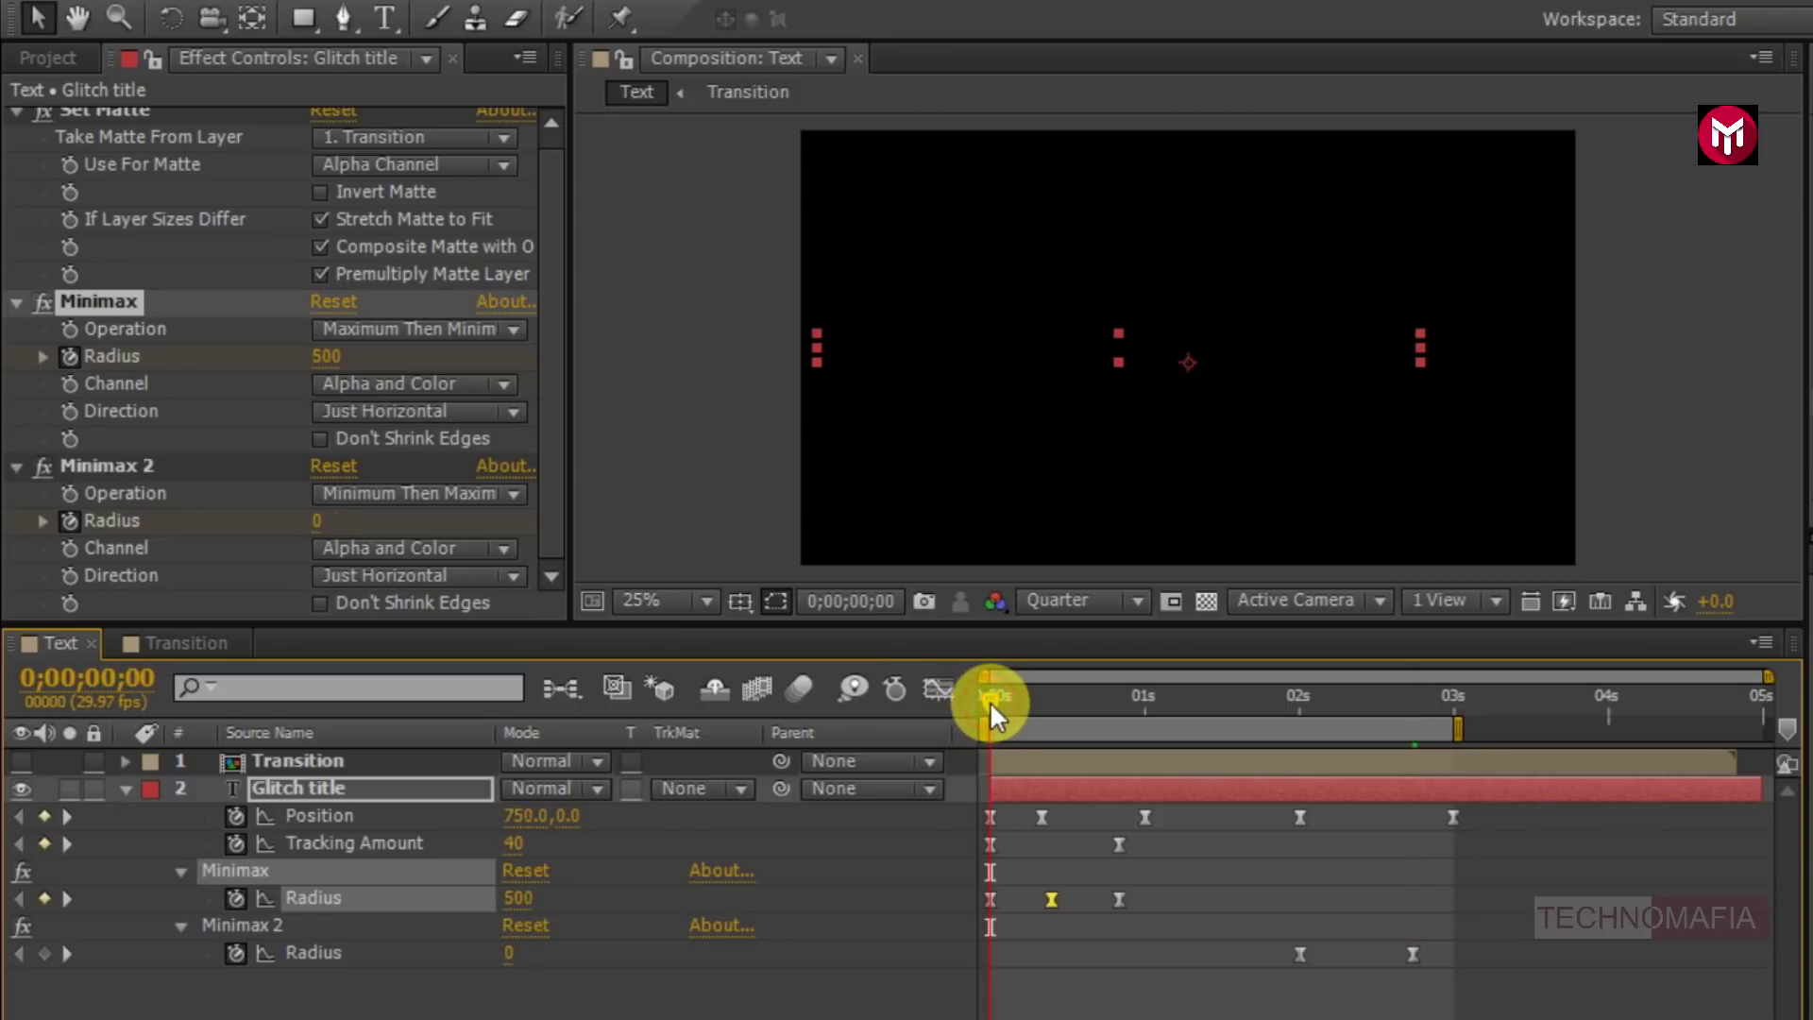
{"action": "left_click", "coordinate": [126, 790]}
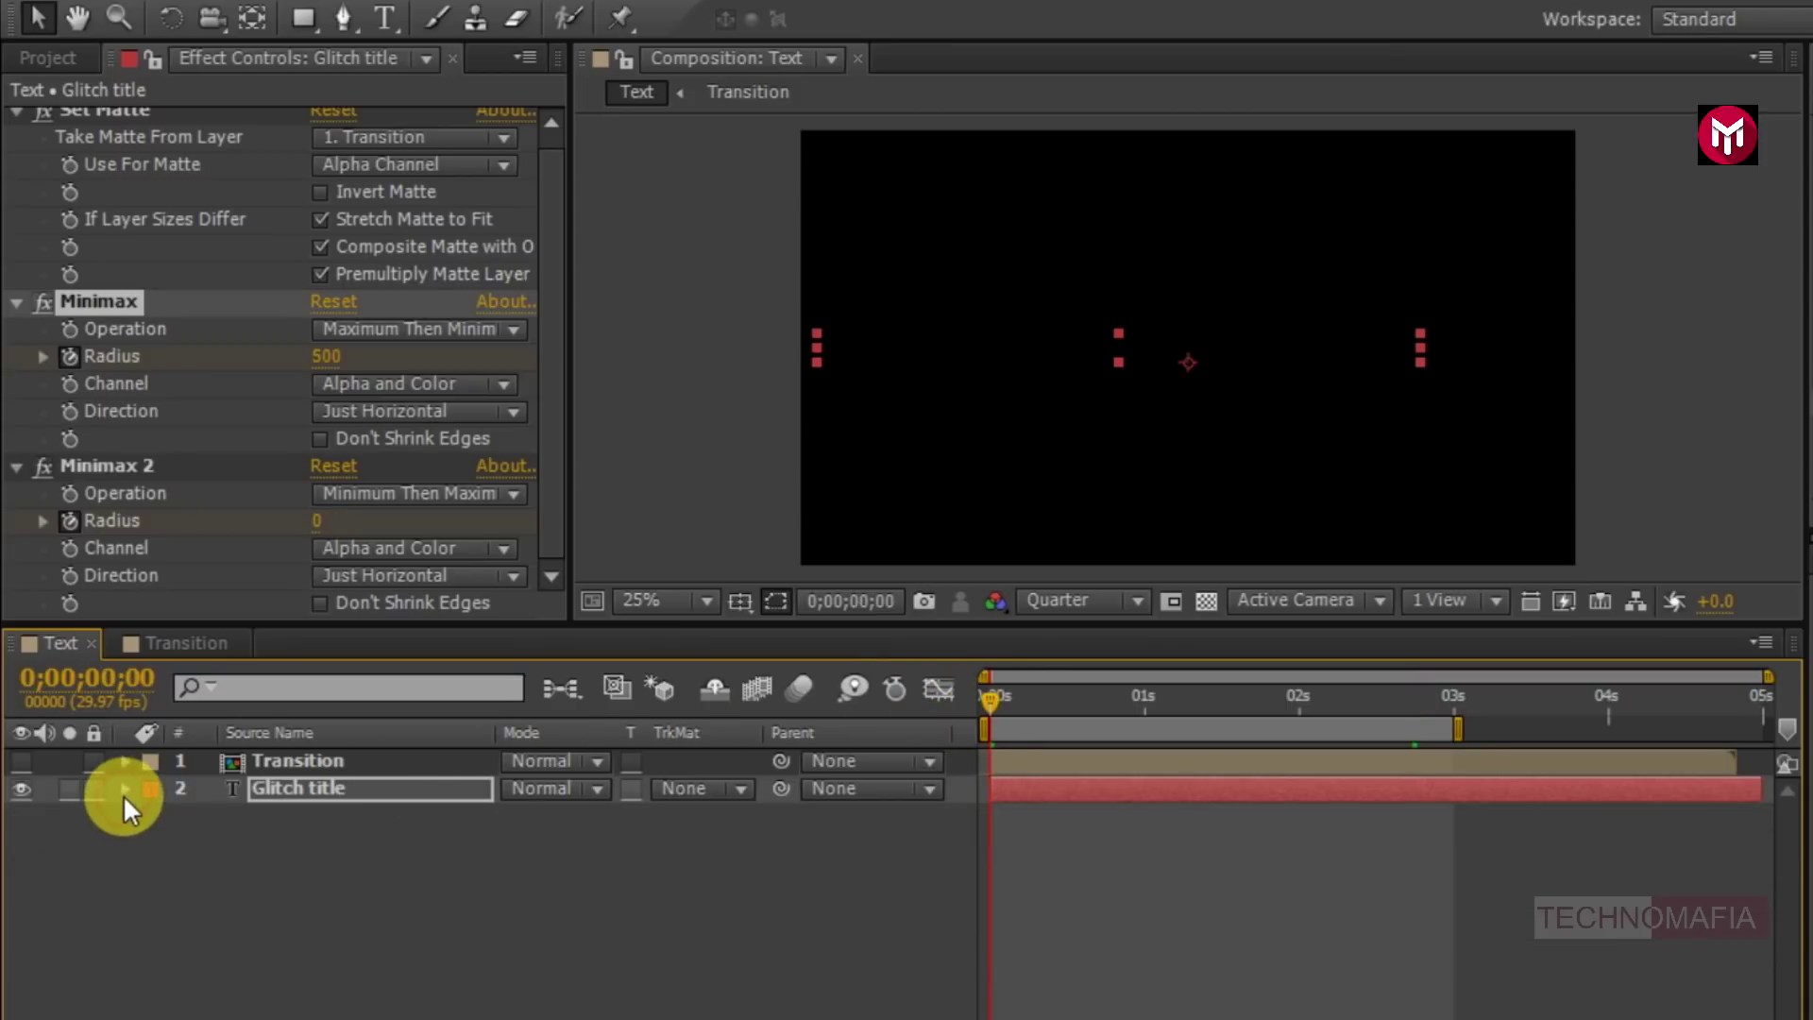
{"action": "key", "text": "KP_0"}
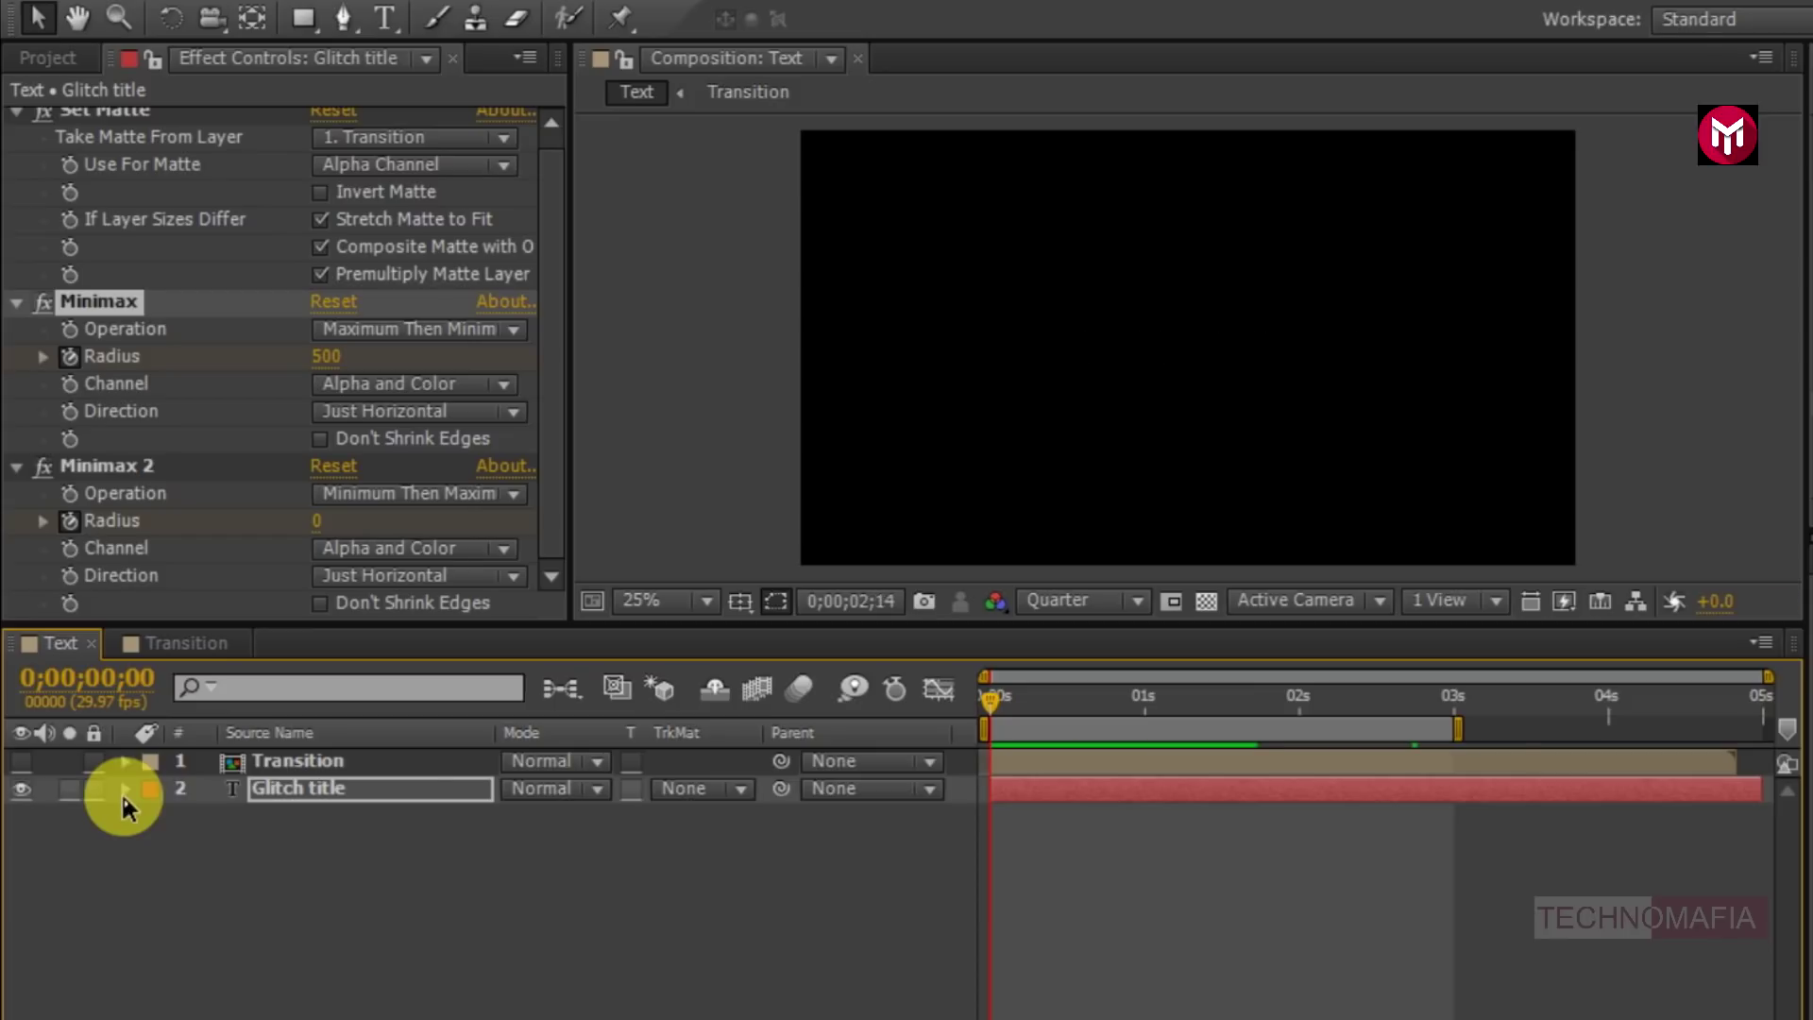
- Add a new adjustment layer above the Transition and Glitch title layers
{"action": "right_click", "coordinate": [275, 882]}
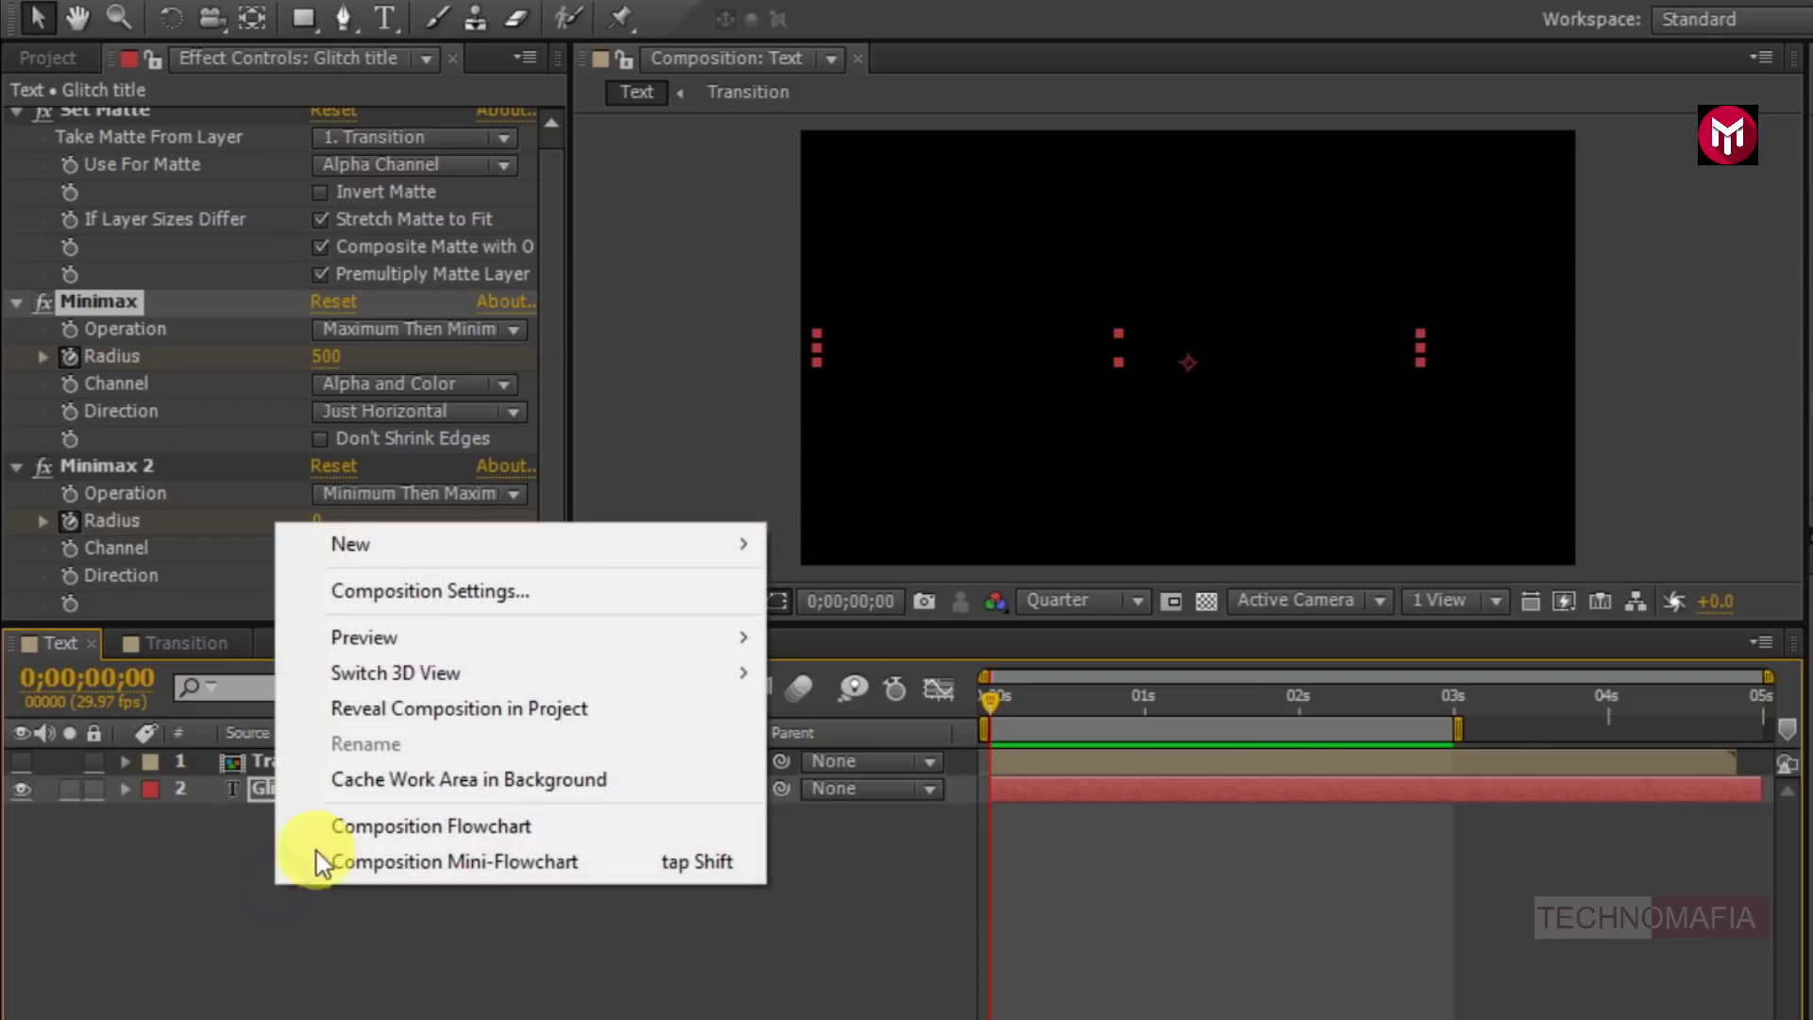
{"action": "mouse_move", "coordinate": [647, 553]}
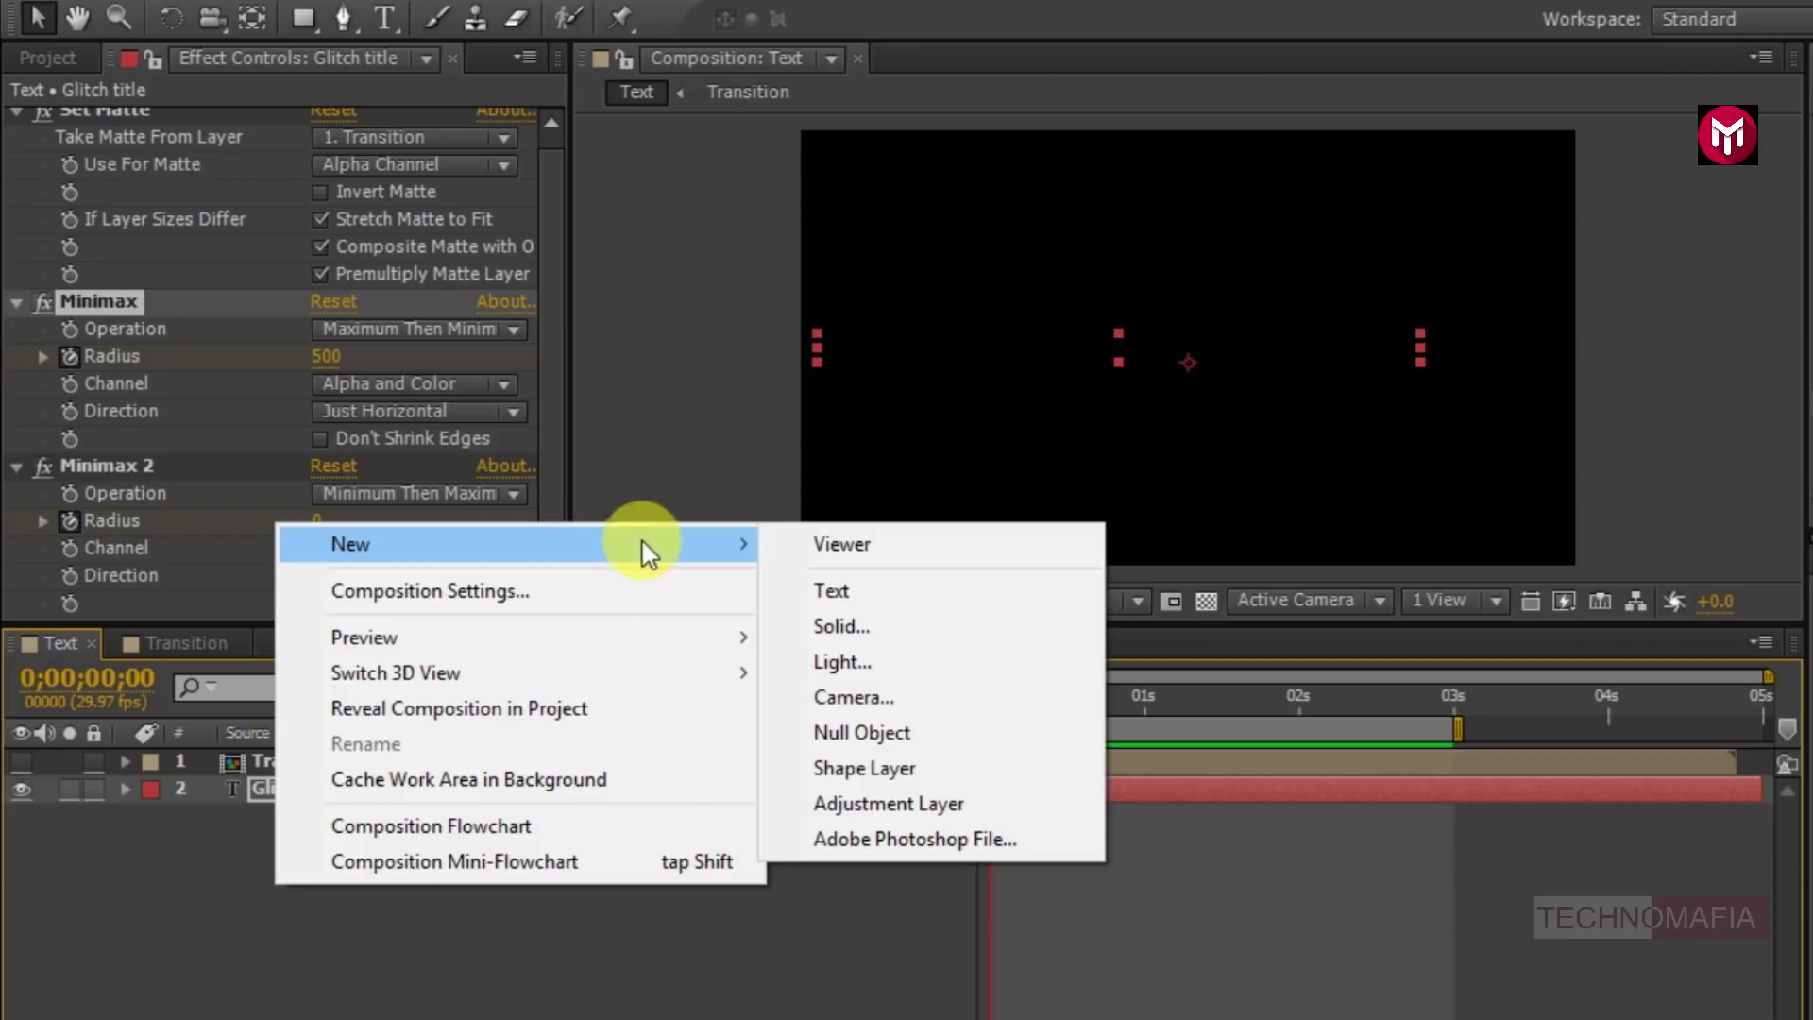
{"action": "left_click", "coordinate": [916, 810]}
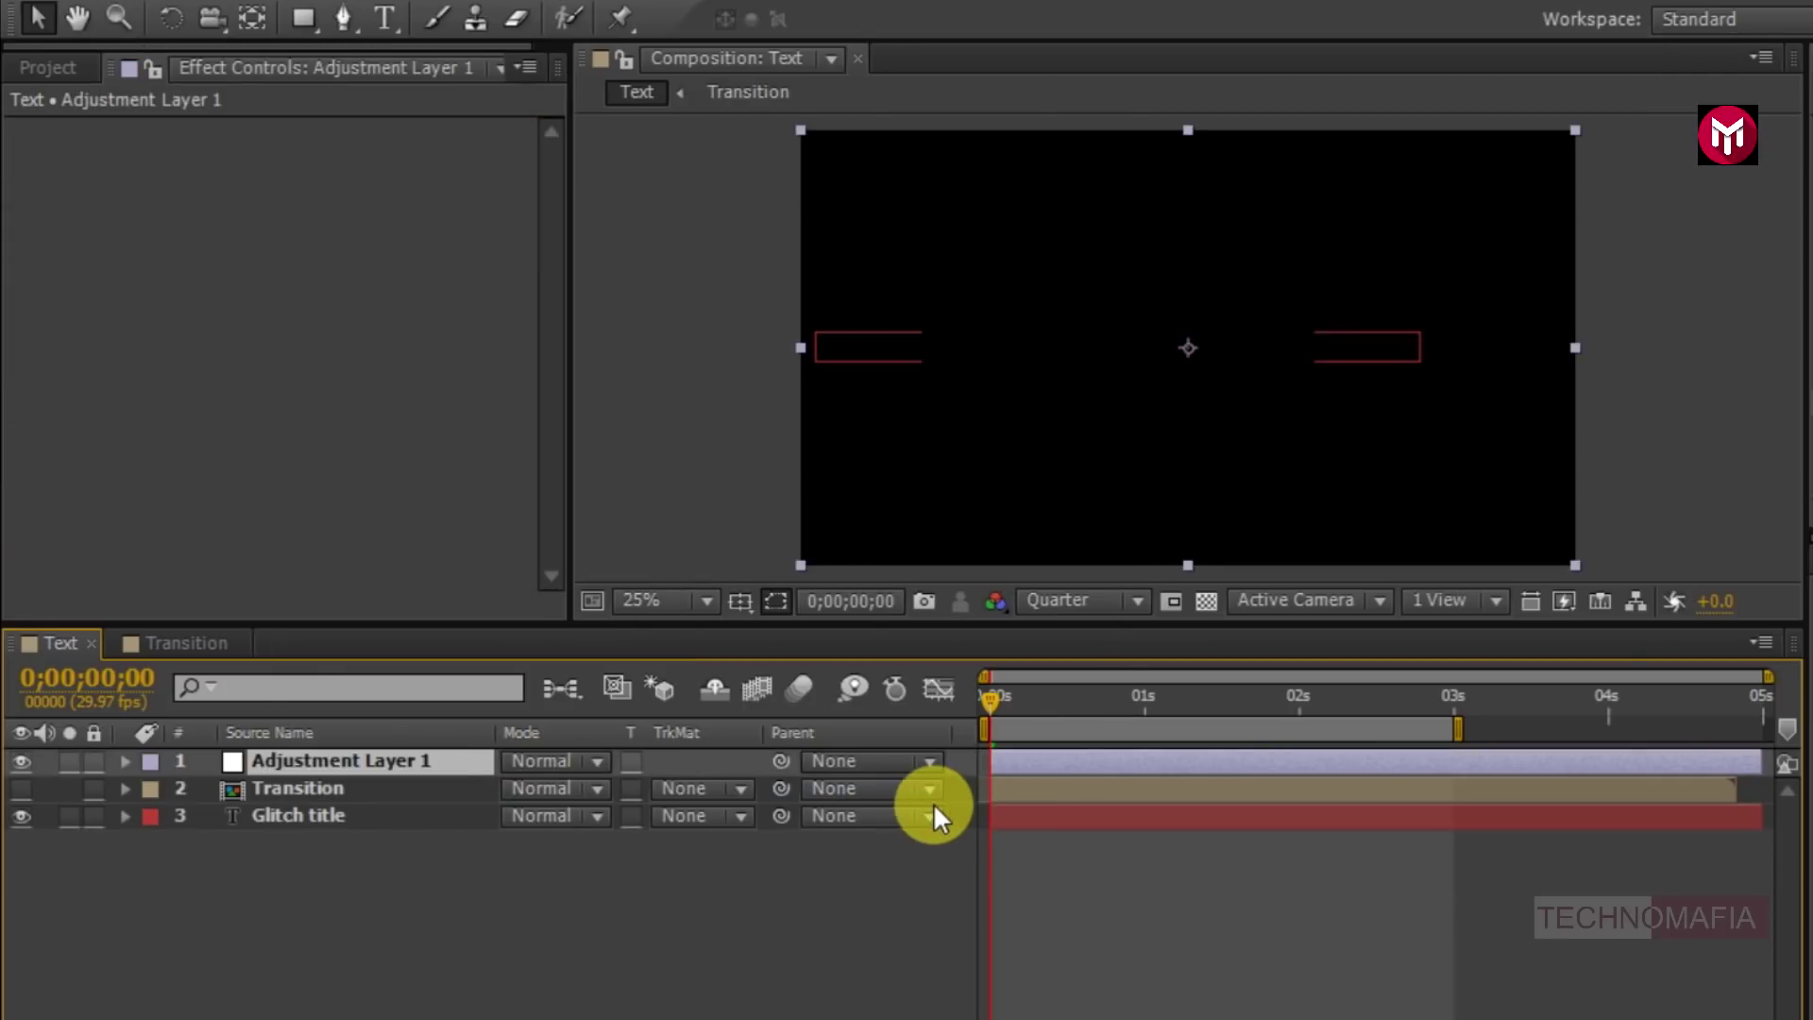
- Find the 3D Glasses effect and apply it to the adjustment layer
{"action": "left_click", "coordinate": [1812, 99]}
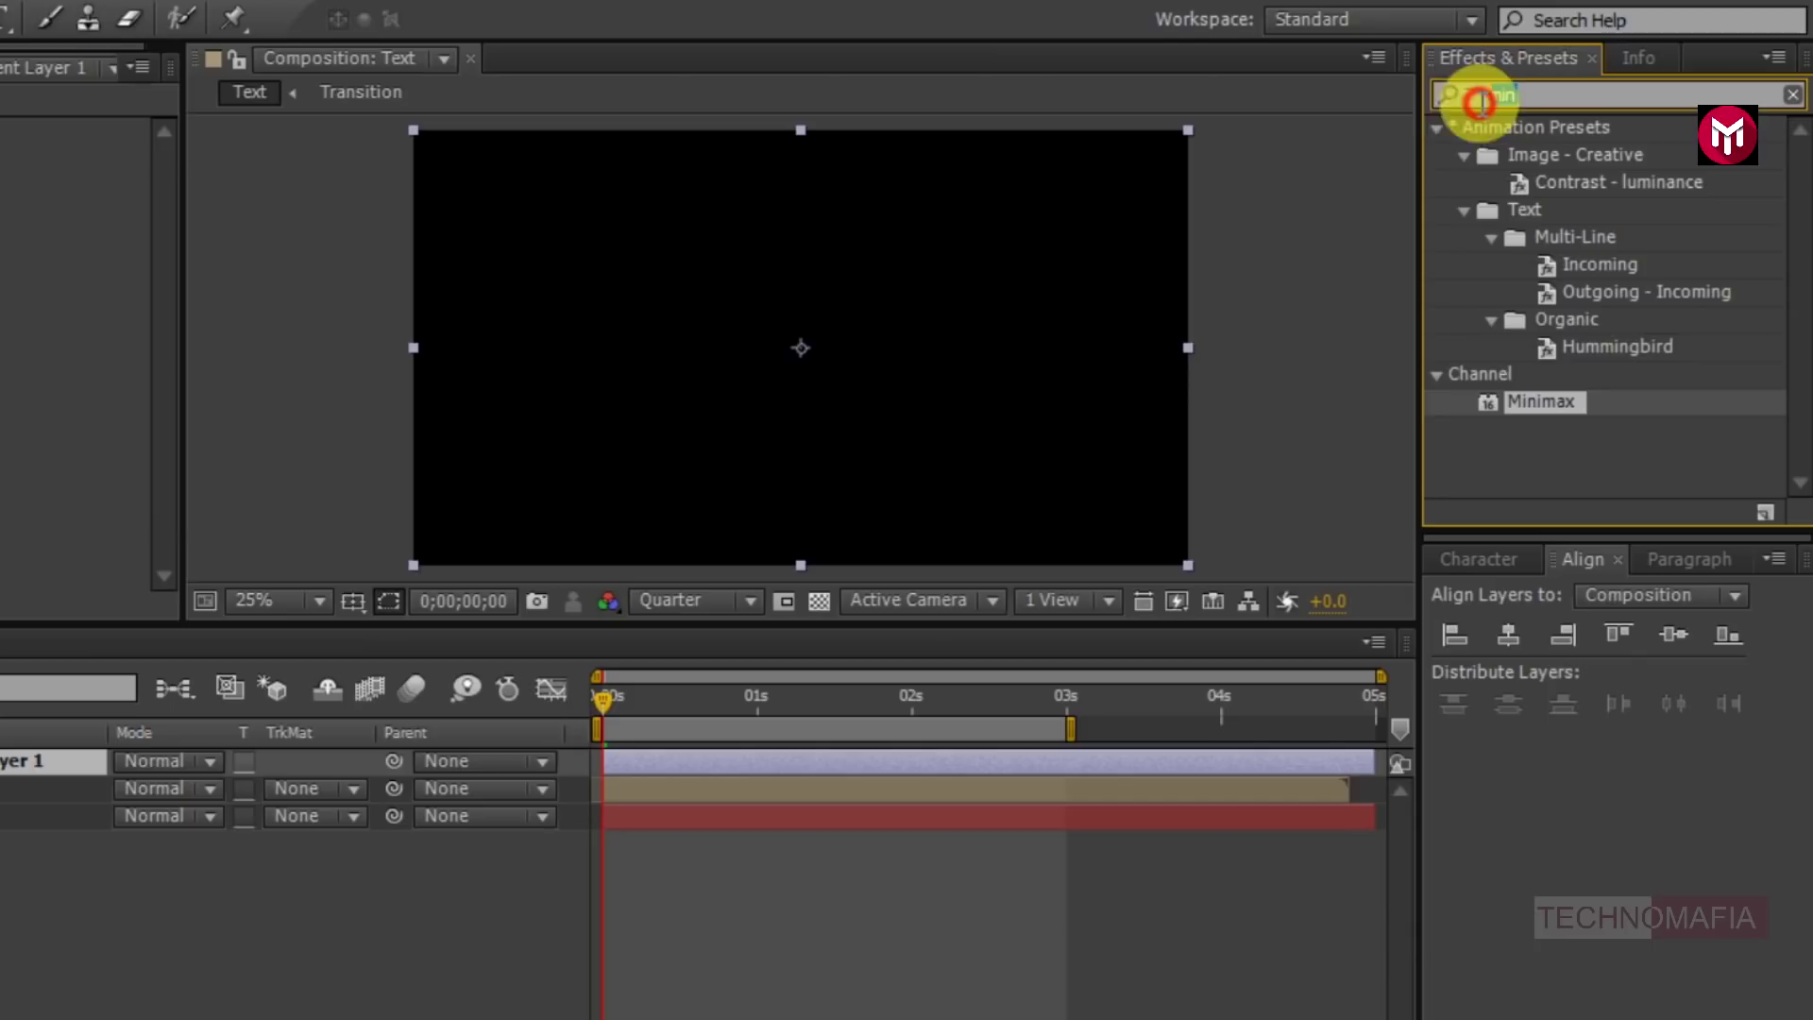
{"action": "type", "text": "3d"}
{"action": "left_click", "coordinate": [1442, 98]}
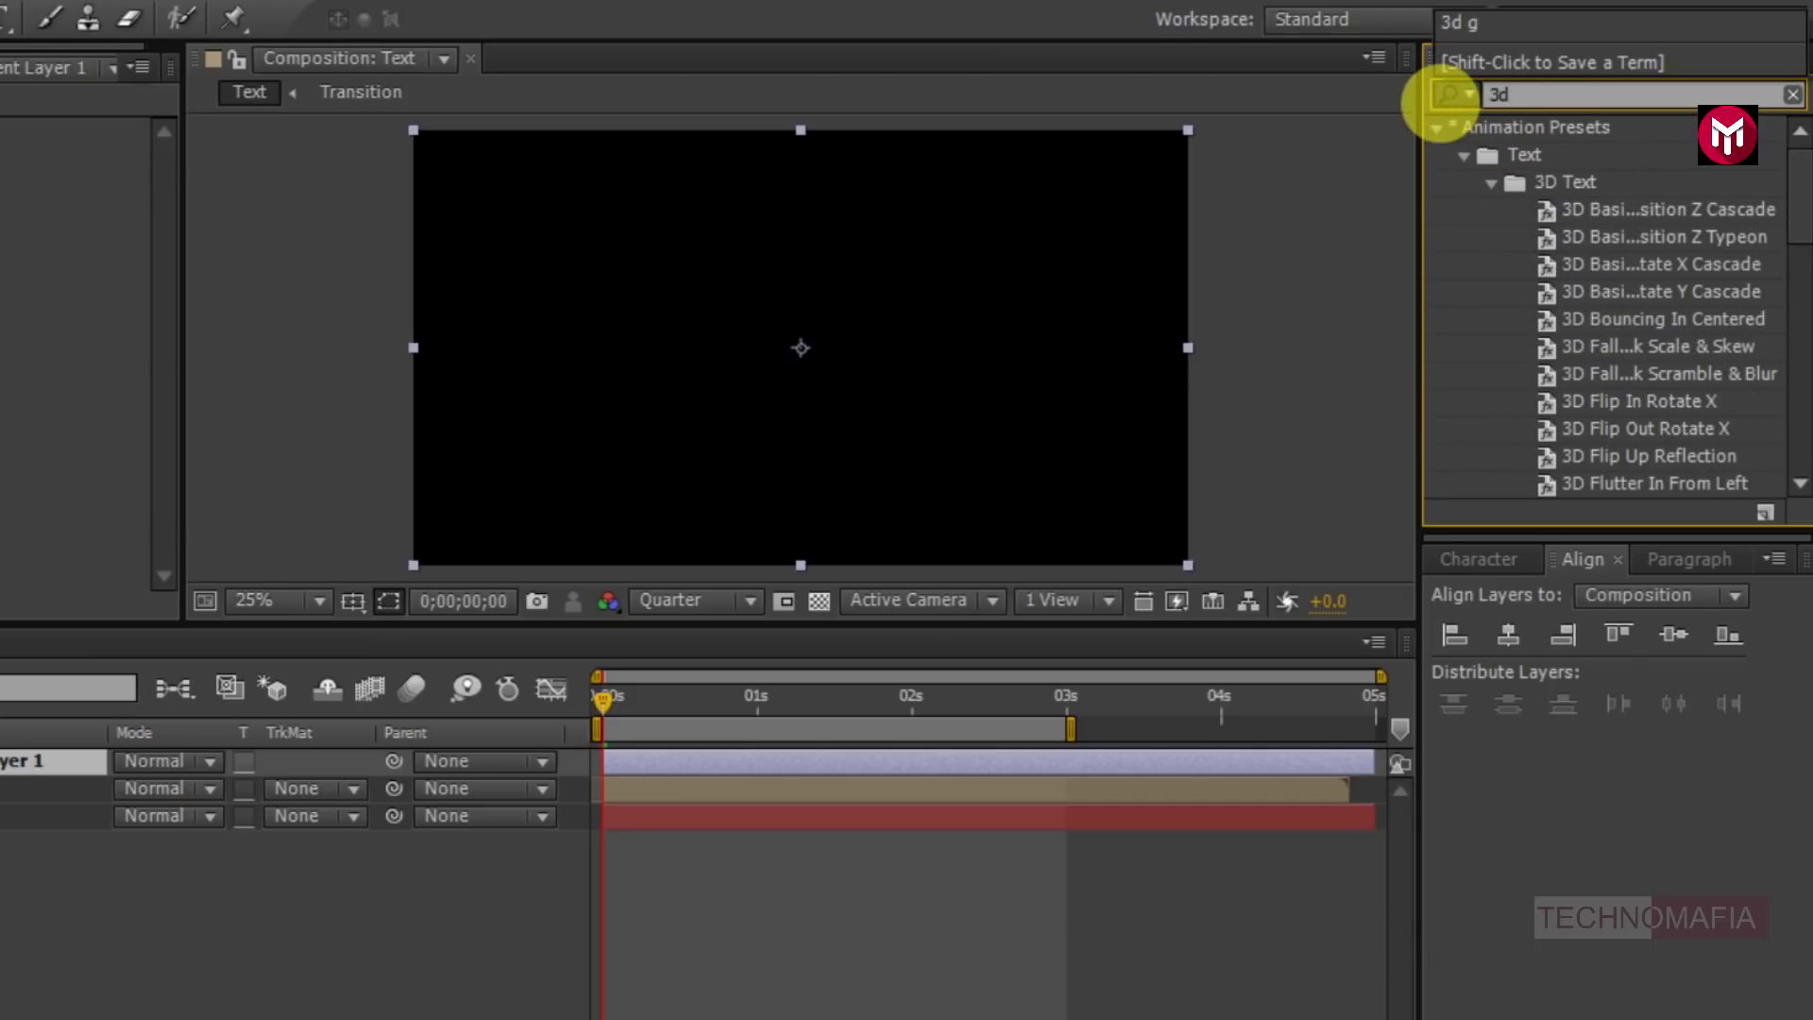
{"action": "type", "text": "g"}
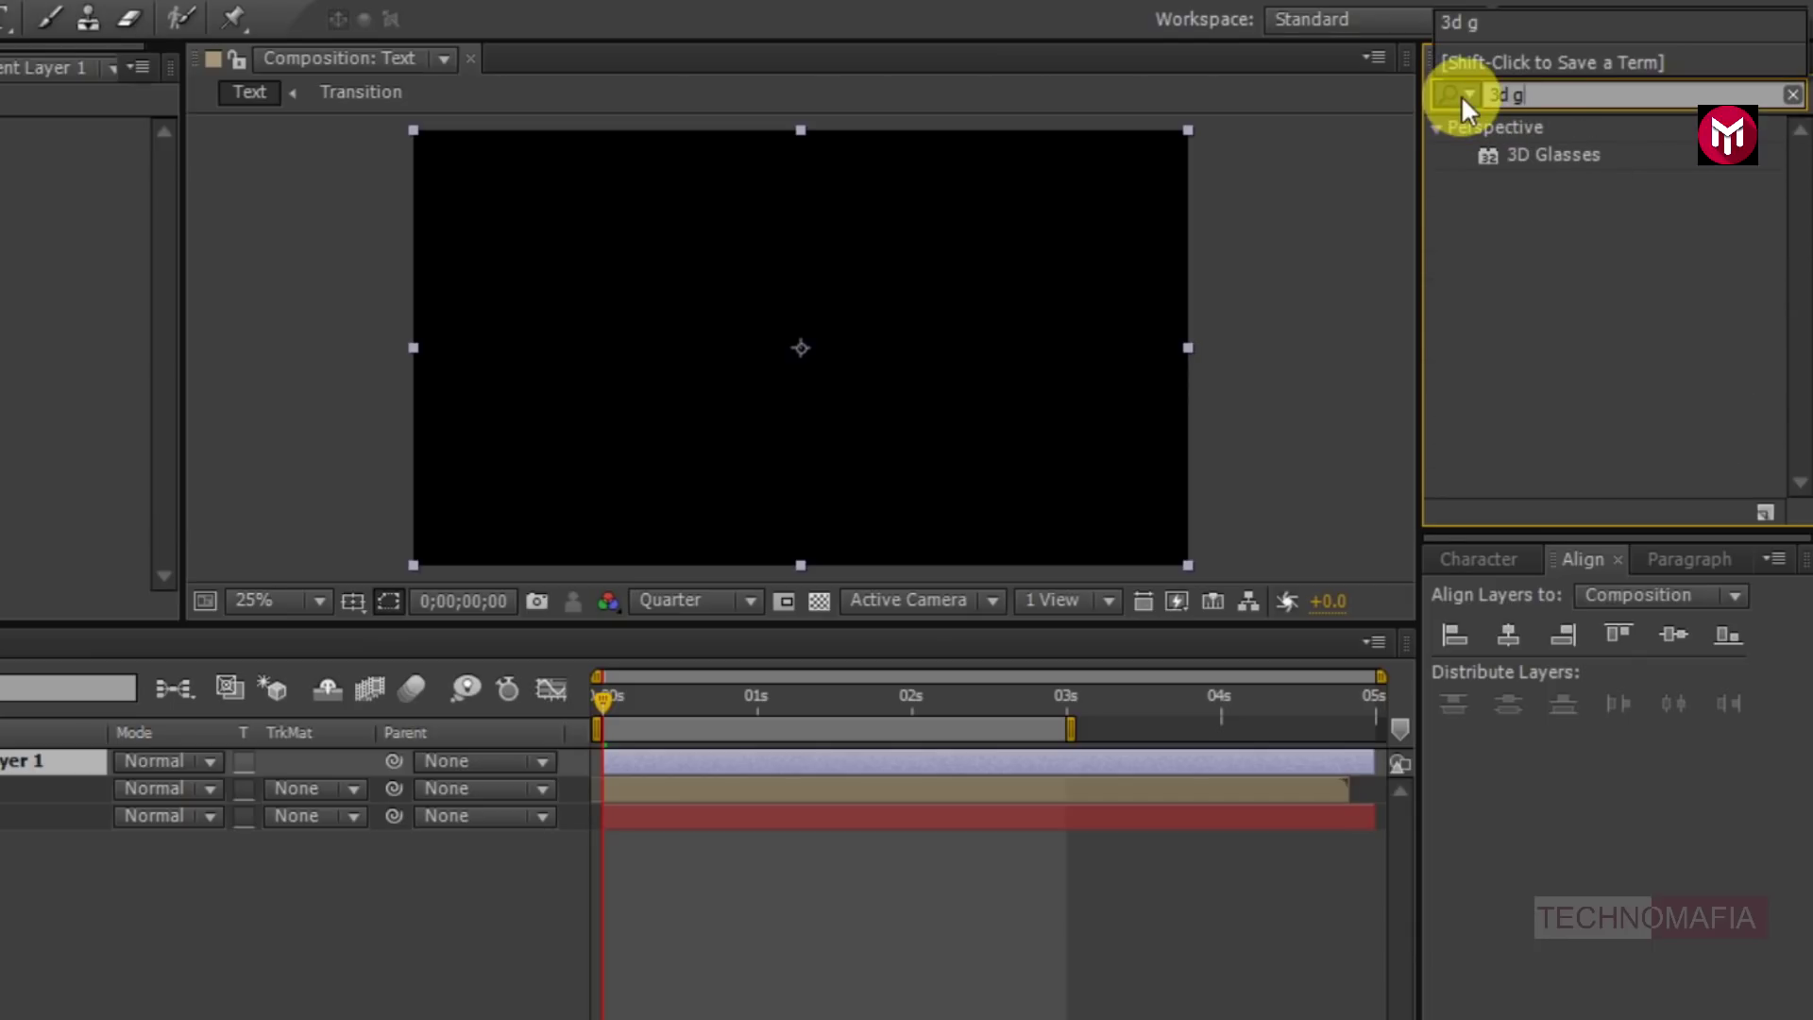
{"action": "double_click", "coordinate": [1539, 154]}
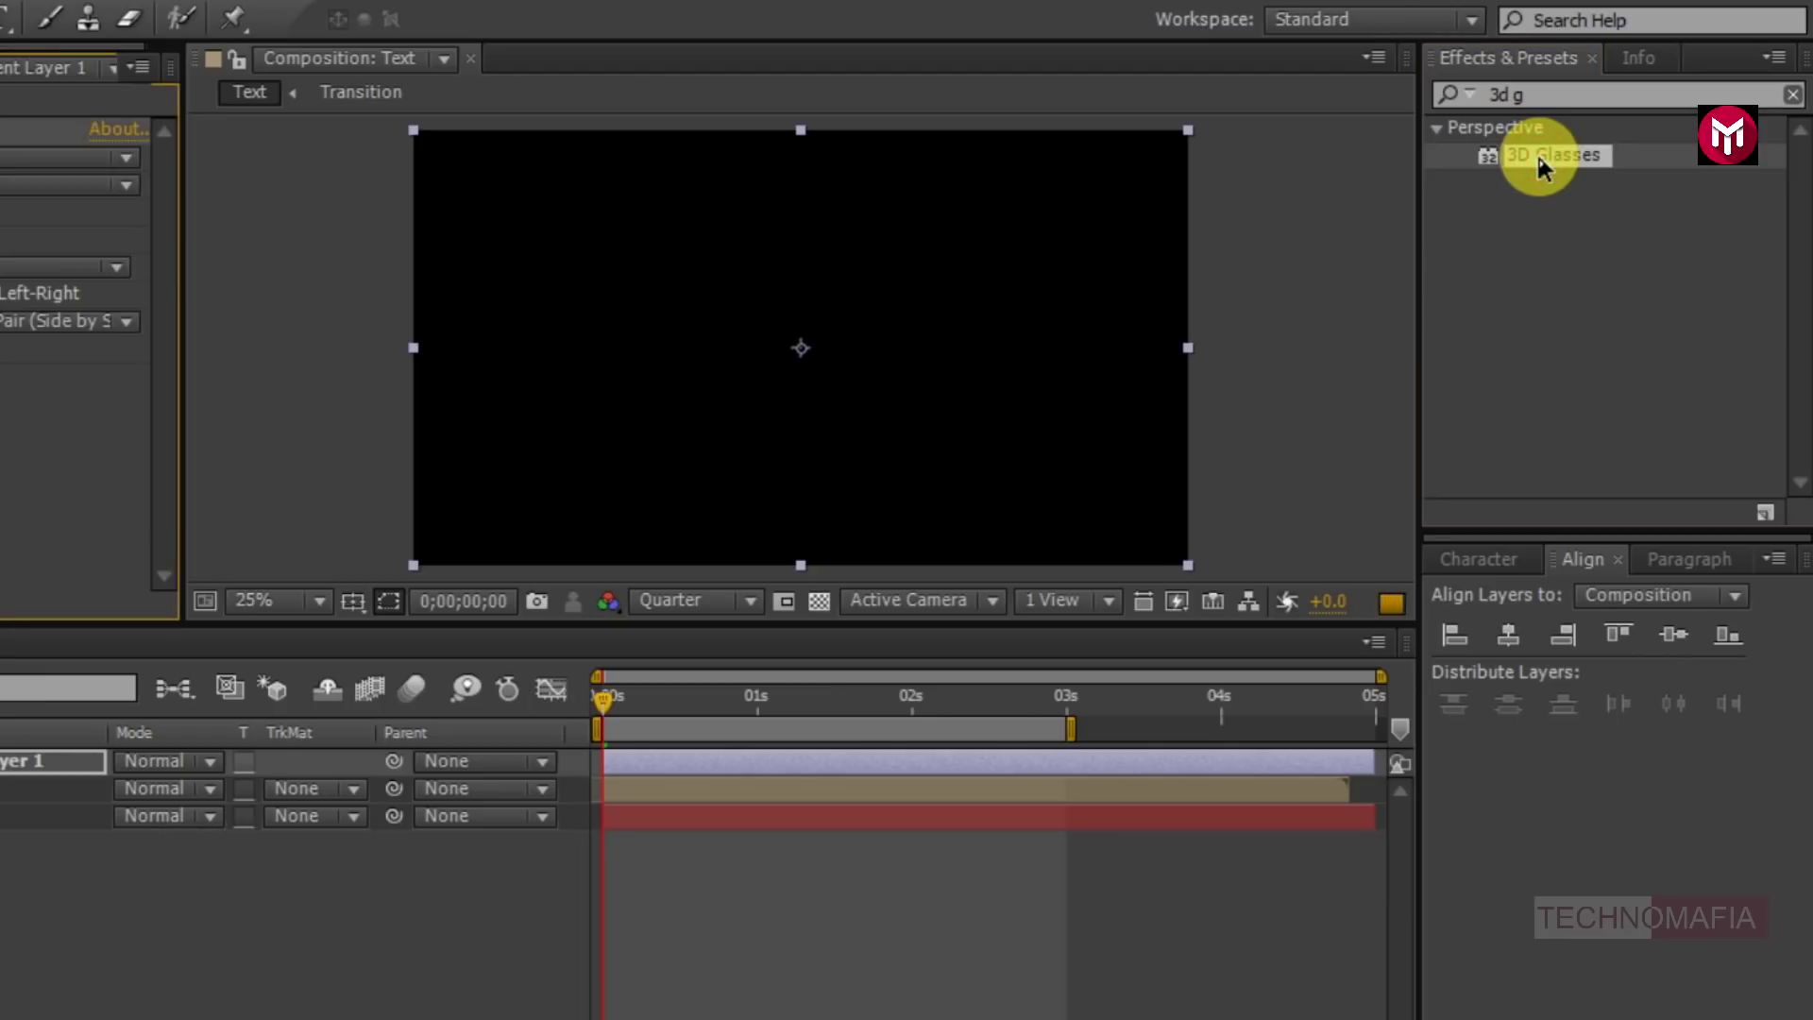
- Set both the Left View and Right View of 3D Glasses to Adjustment Layer 1
{"action": "left_click", "coordinate": [382, 159]}
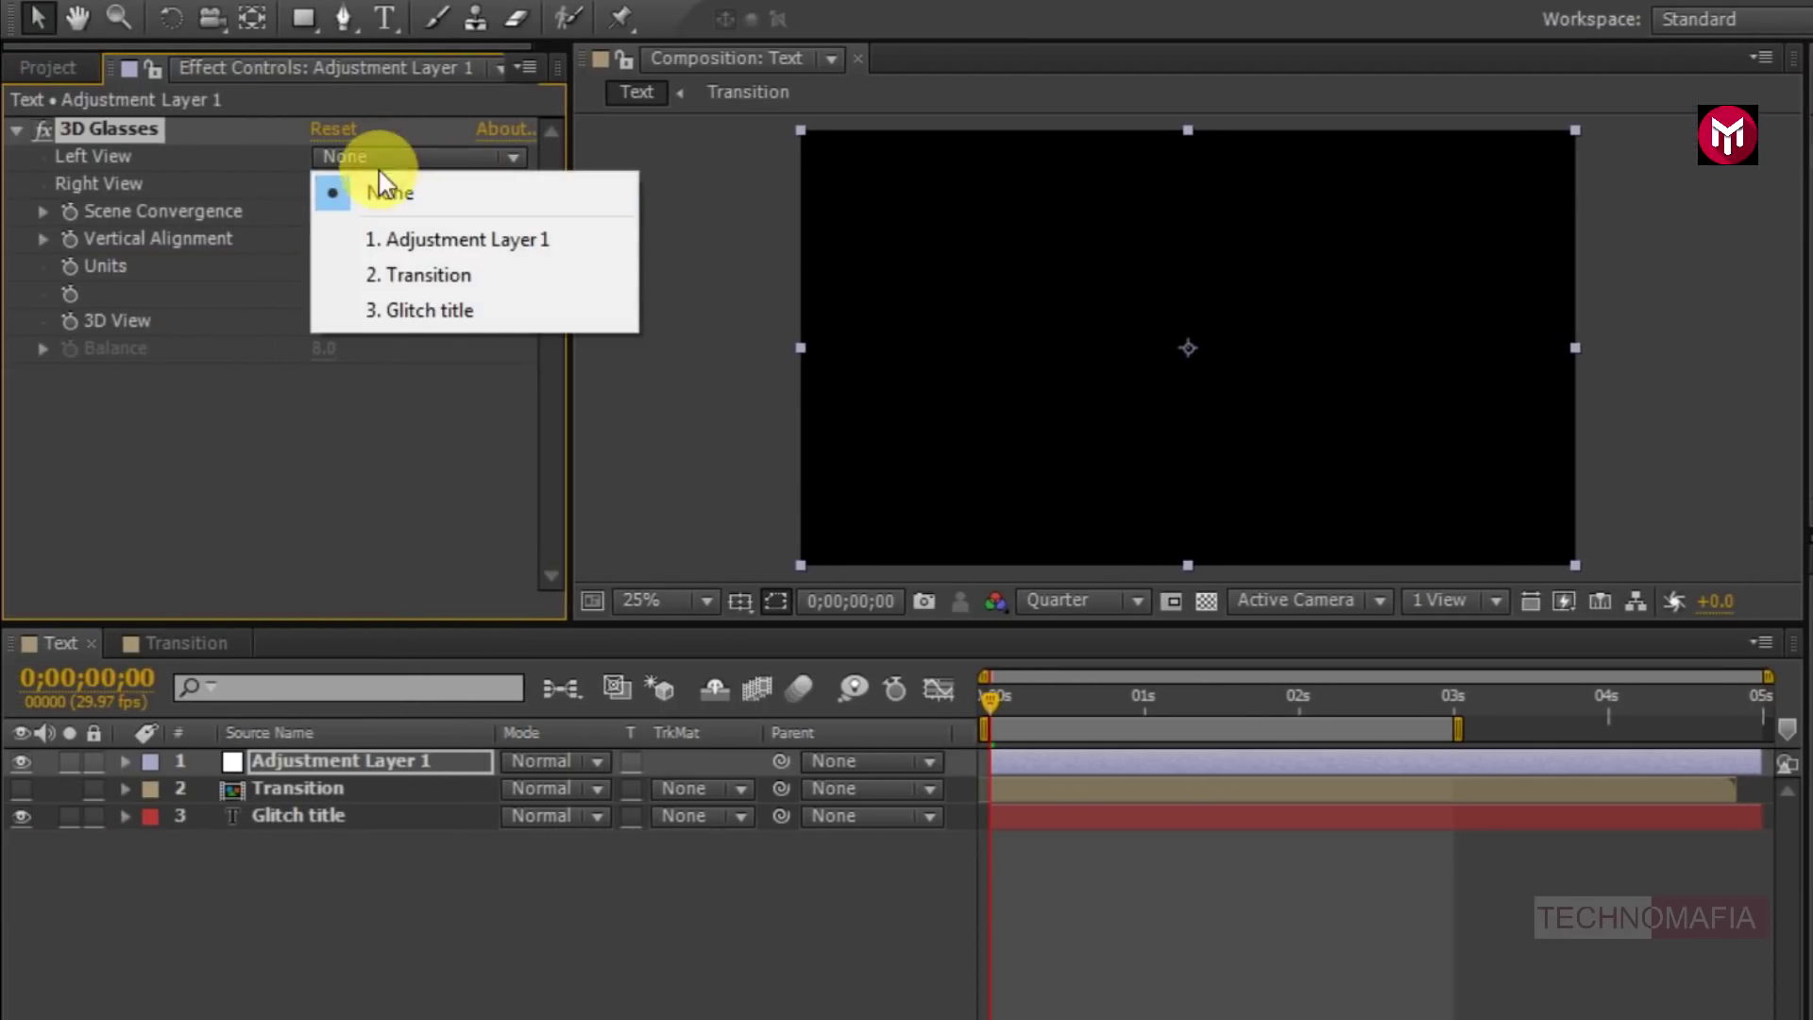
{"action": "left_click", "coordinate": [394, 239]}
{"action": "left_click", "coordinate": [372, 184]}
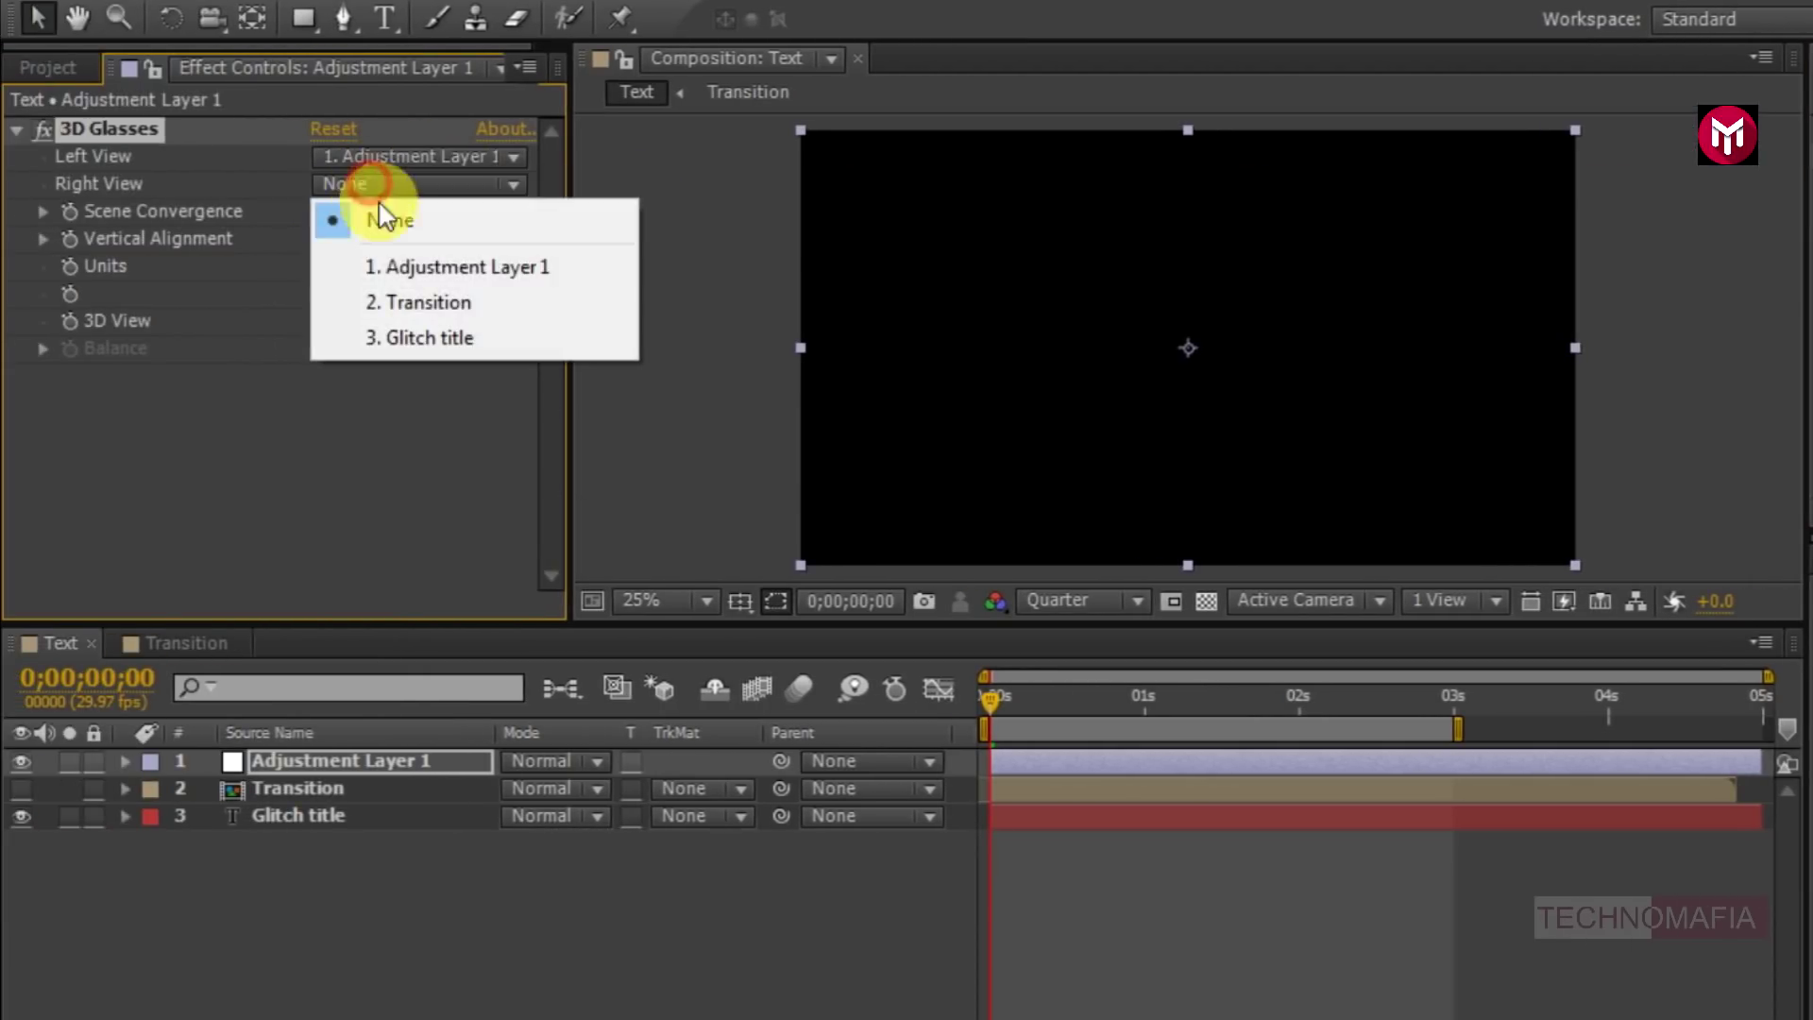
{"action": "left_click", "coordinate": [389, 267]}
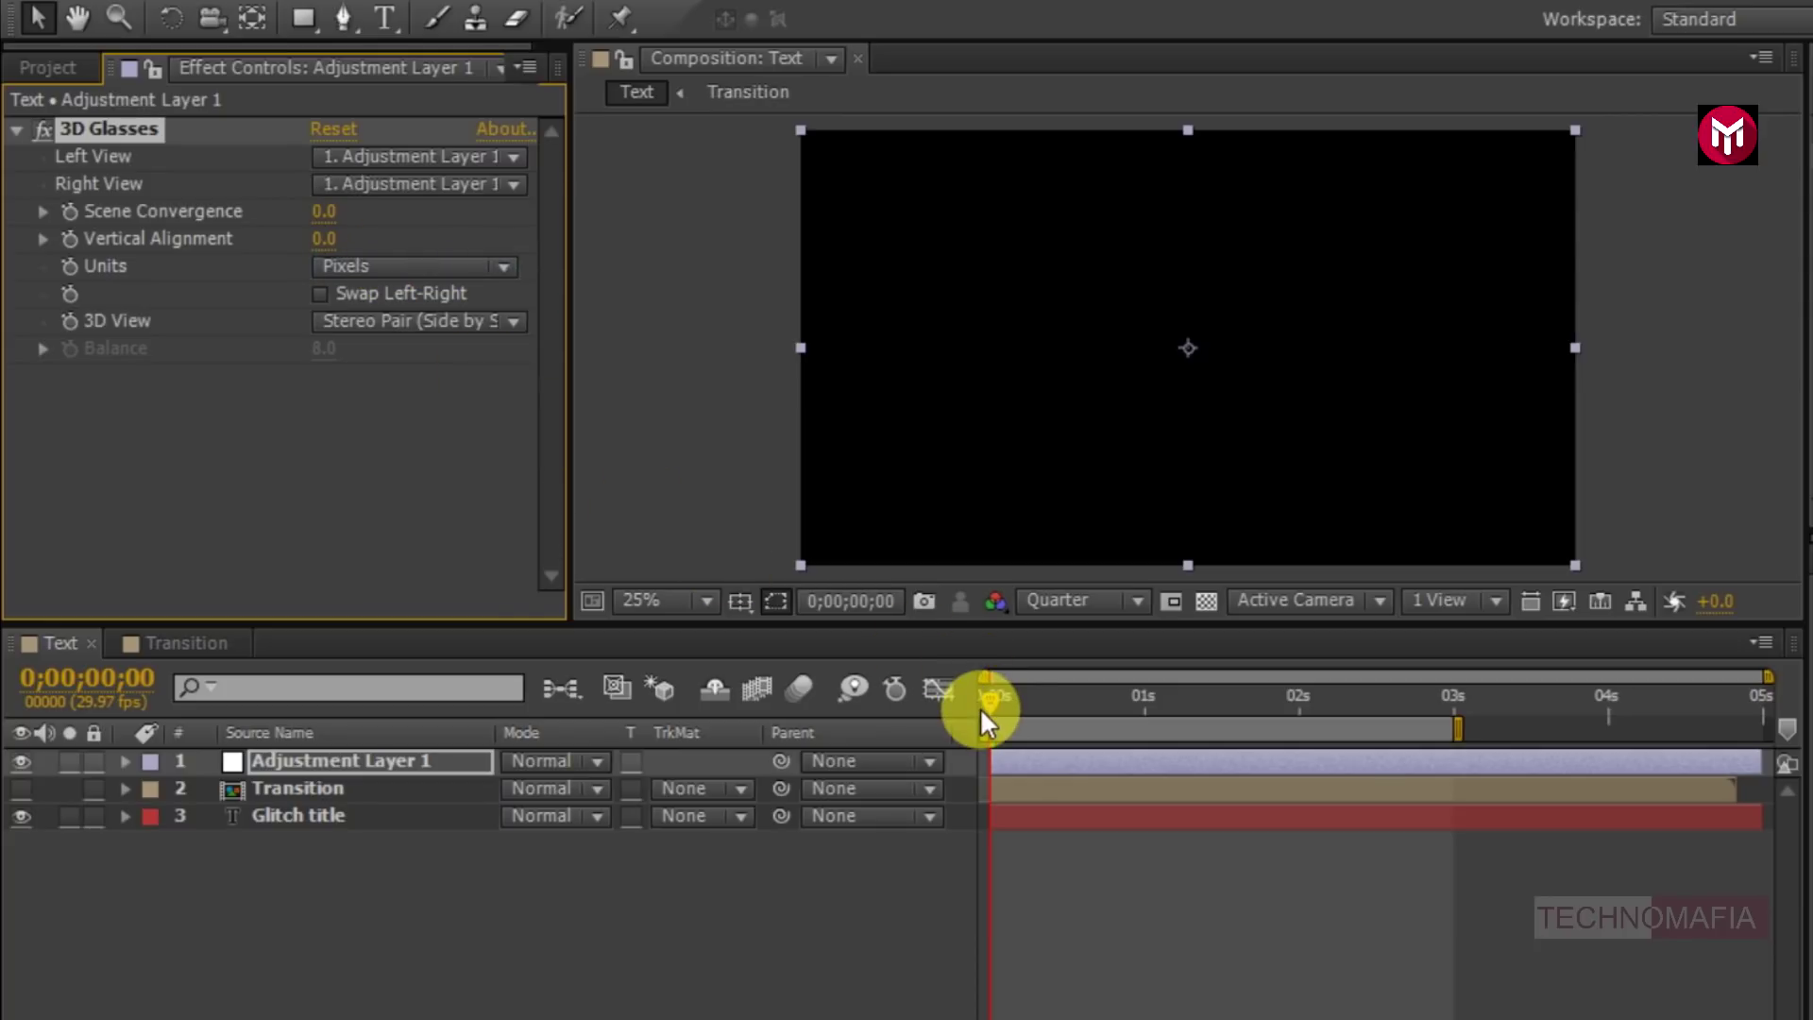
- Keyframe the 3D Glasses Scene Convergence at 25 at 0;00;00;00
{"action": "left_click", "coordinate": [71, 211]}
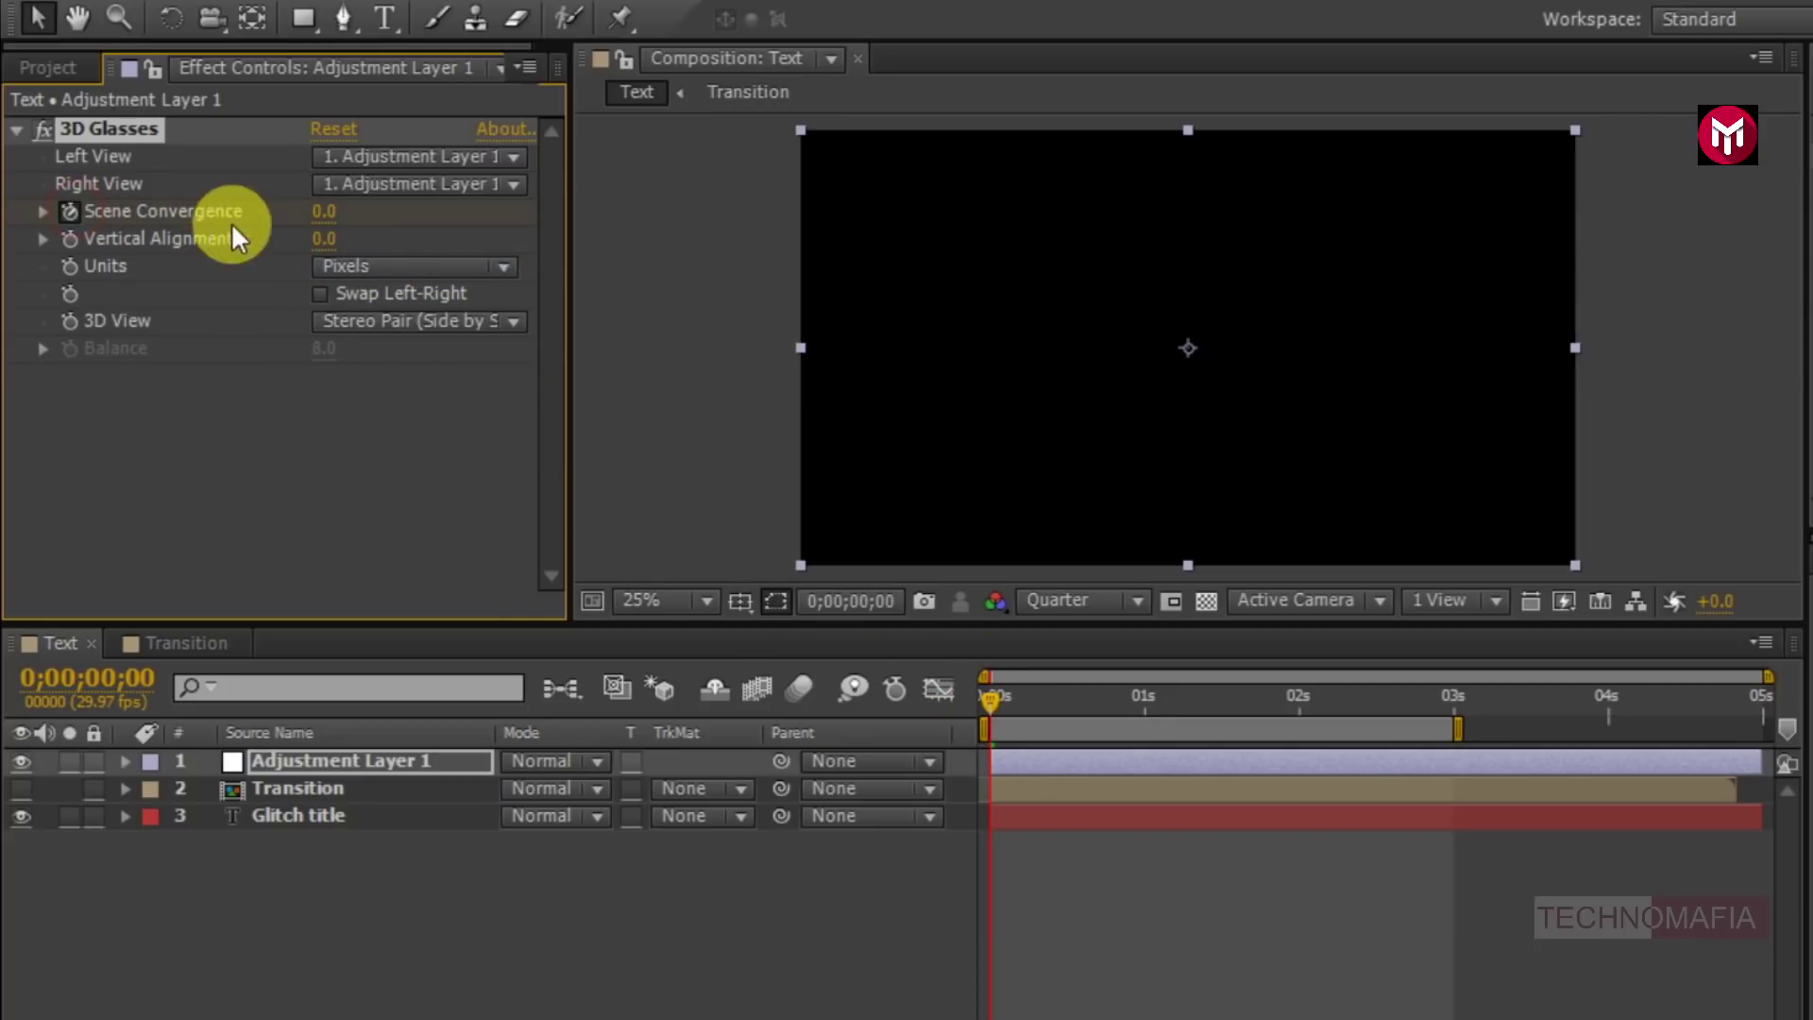
{"action": "left_click", "coordinate": [325, 213]}
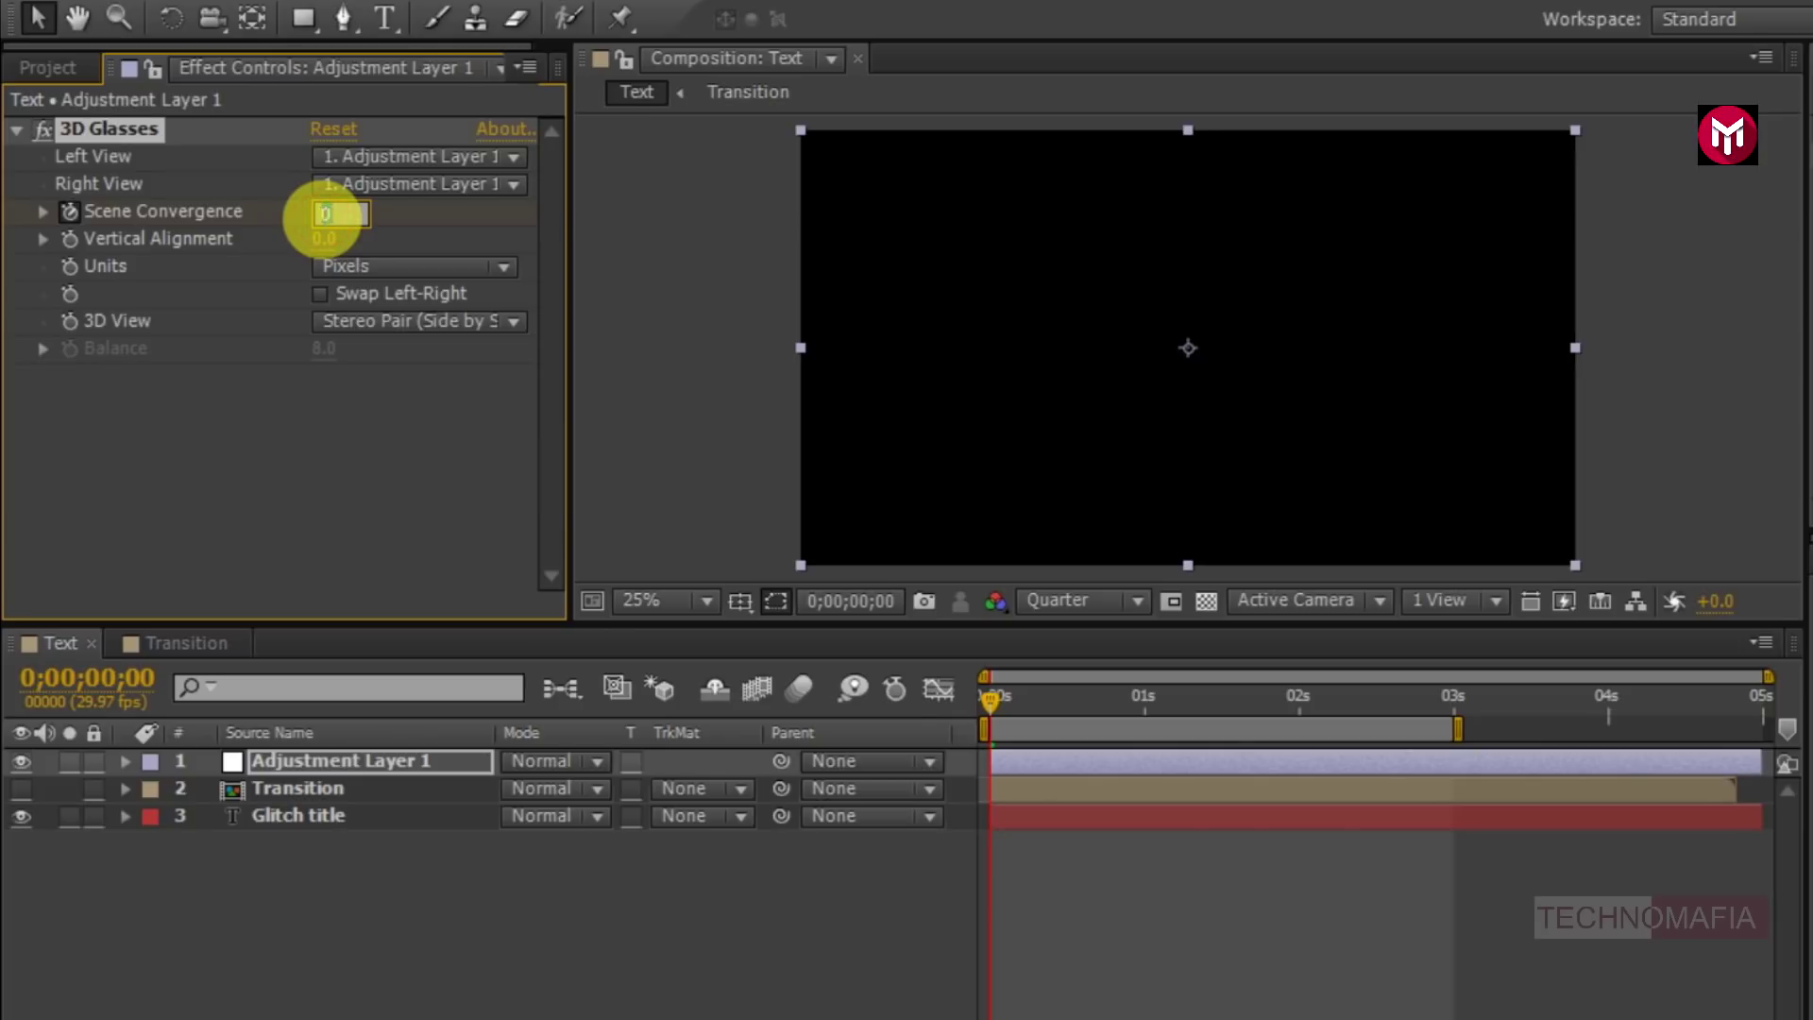
{"action": "key", "text": "Return"}
- Add a Scene Convergence keyframe of 0 at 0;00;01;00
{"action": "left_click", "coordinate": [1145, 696]}
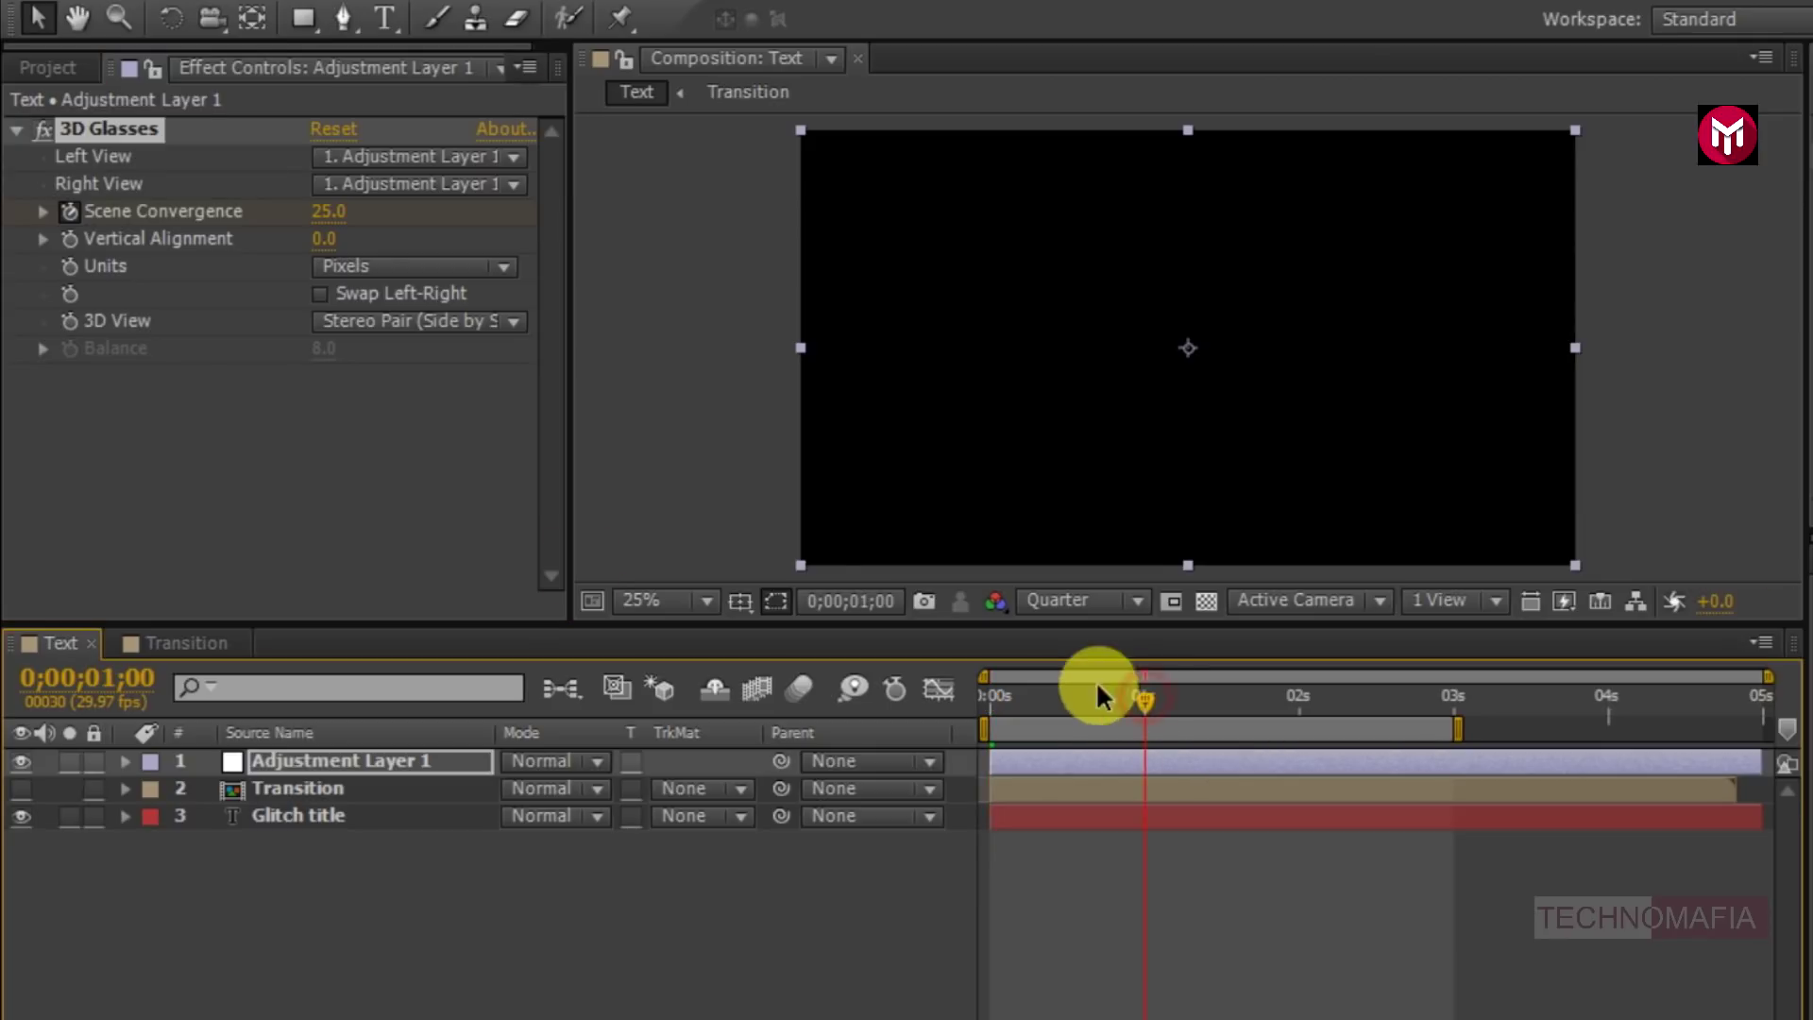
{"action": "left_click", "coordinate": [326, 212]}
{"action": "type", "text": "0"}
{"action": "key", "text": "Return"}
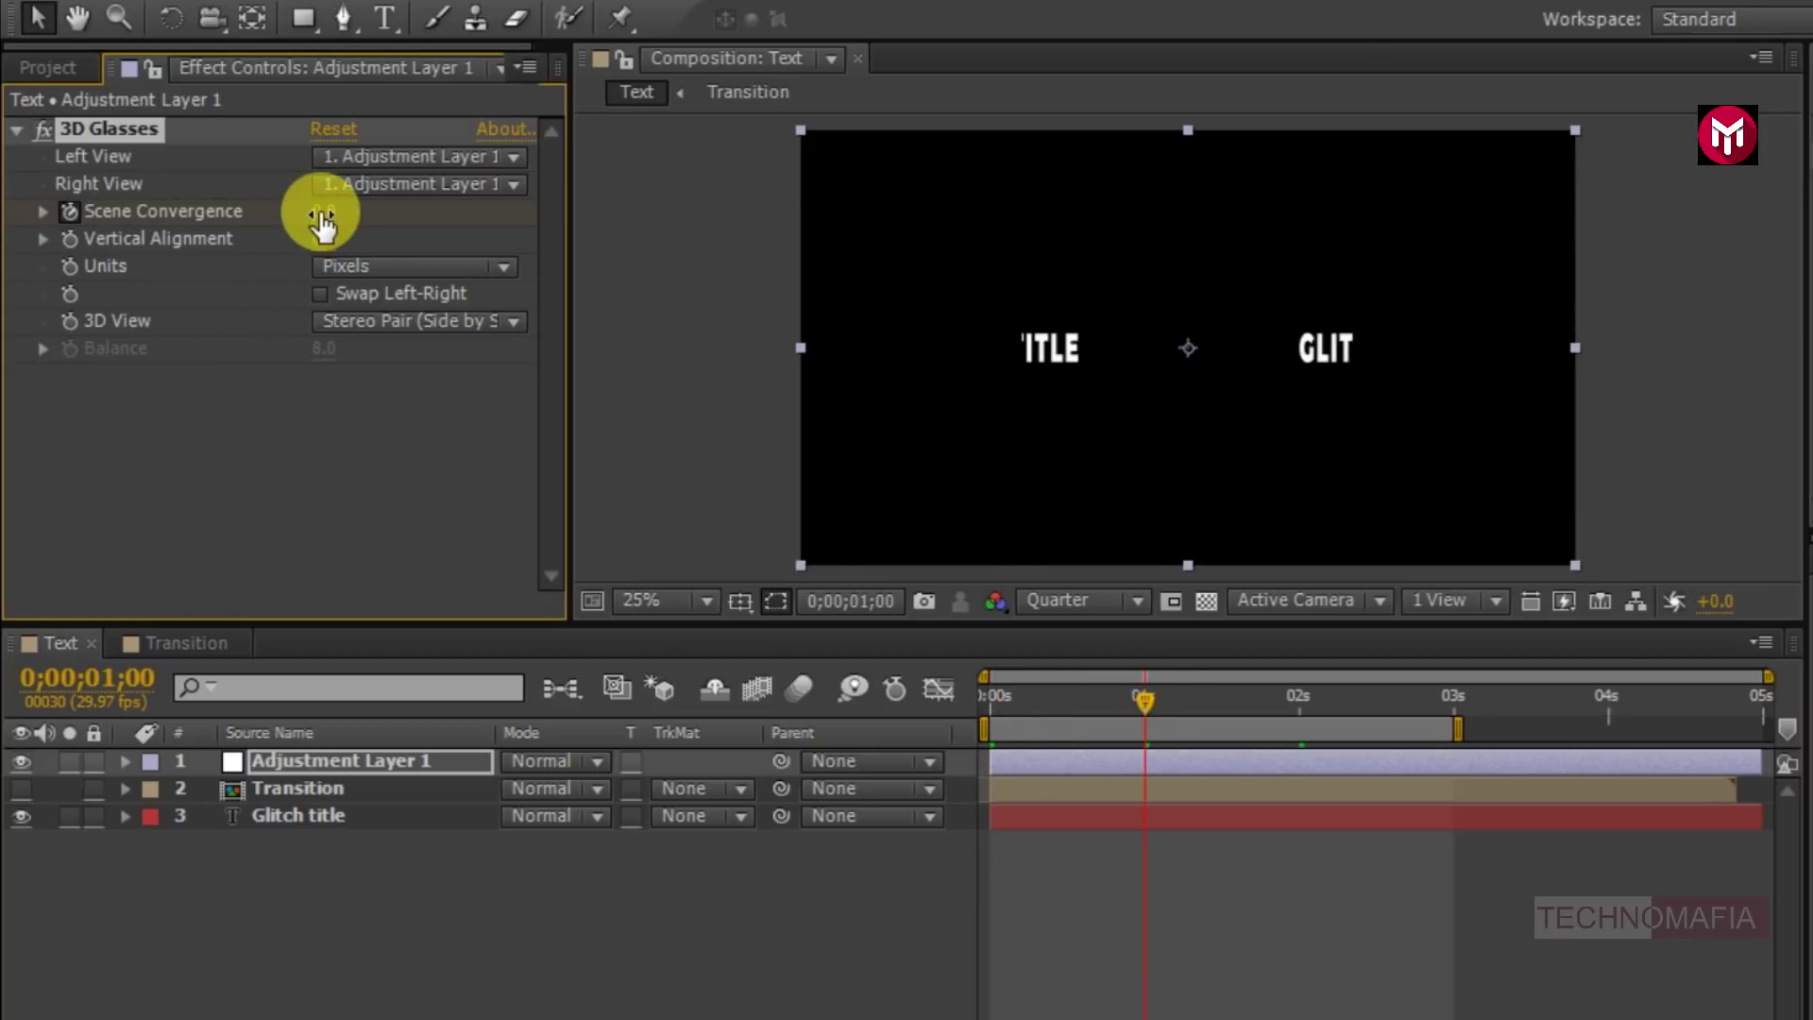
- Reveal the adjustment layer's keyframes and add a Scene Convergence keyframe at 0;00;02;00 holding the value 0
{"action": "key", "text": "u"}
{"action": "left_click", "coordinate": [315, 762]}
{"action": "key", "text": "u"}
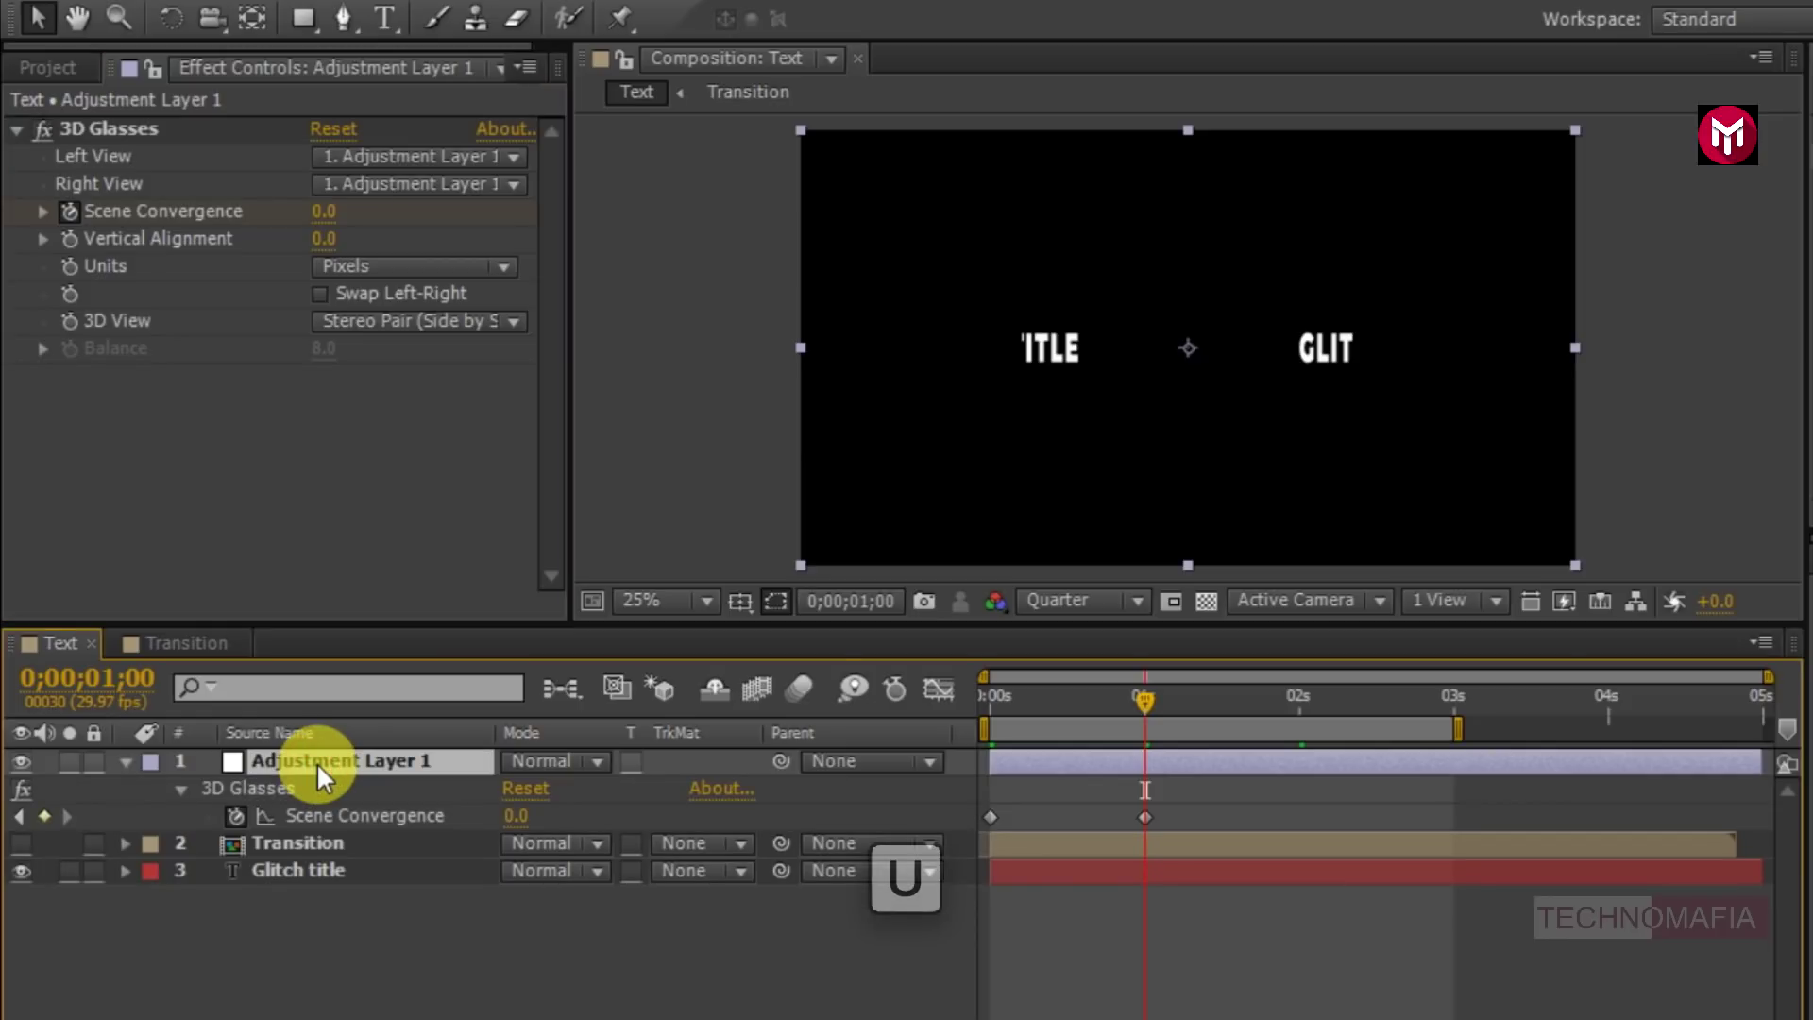
{"action": "left_click", "coordinate": [1302, 697]}
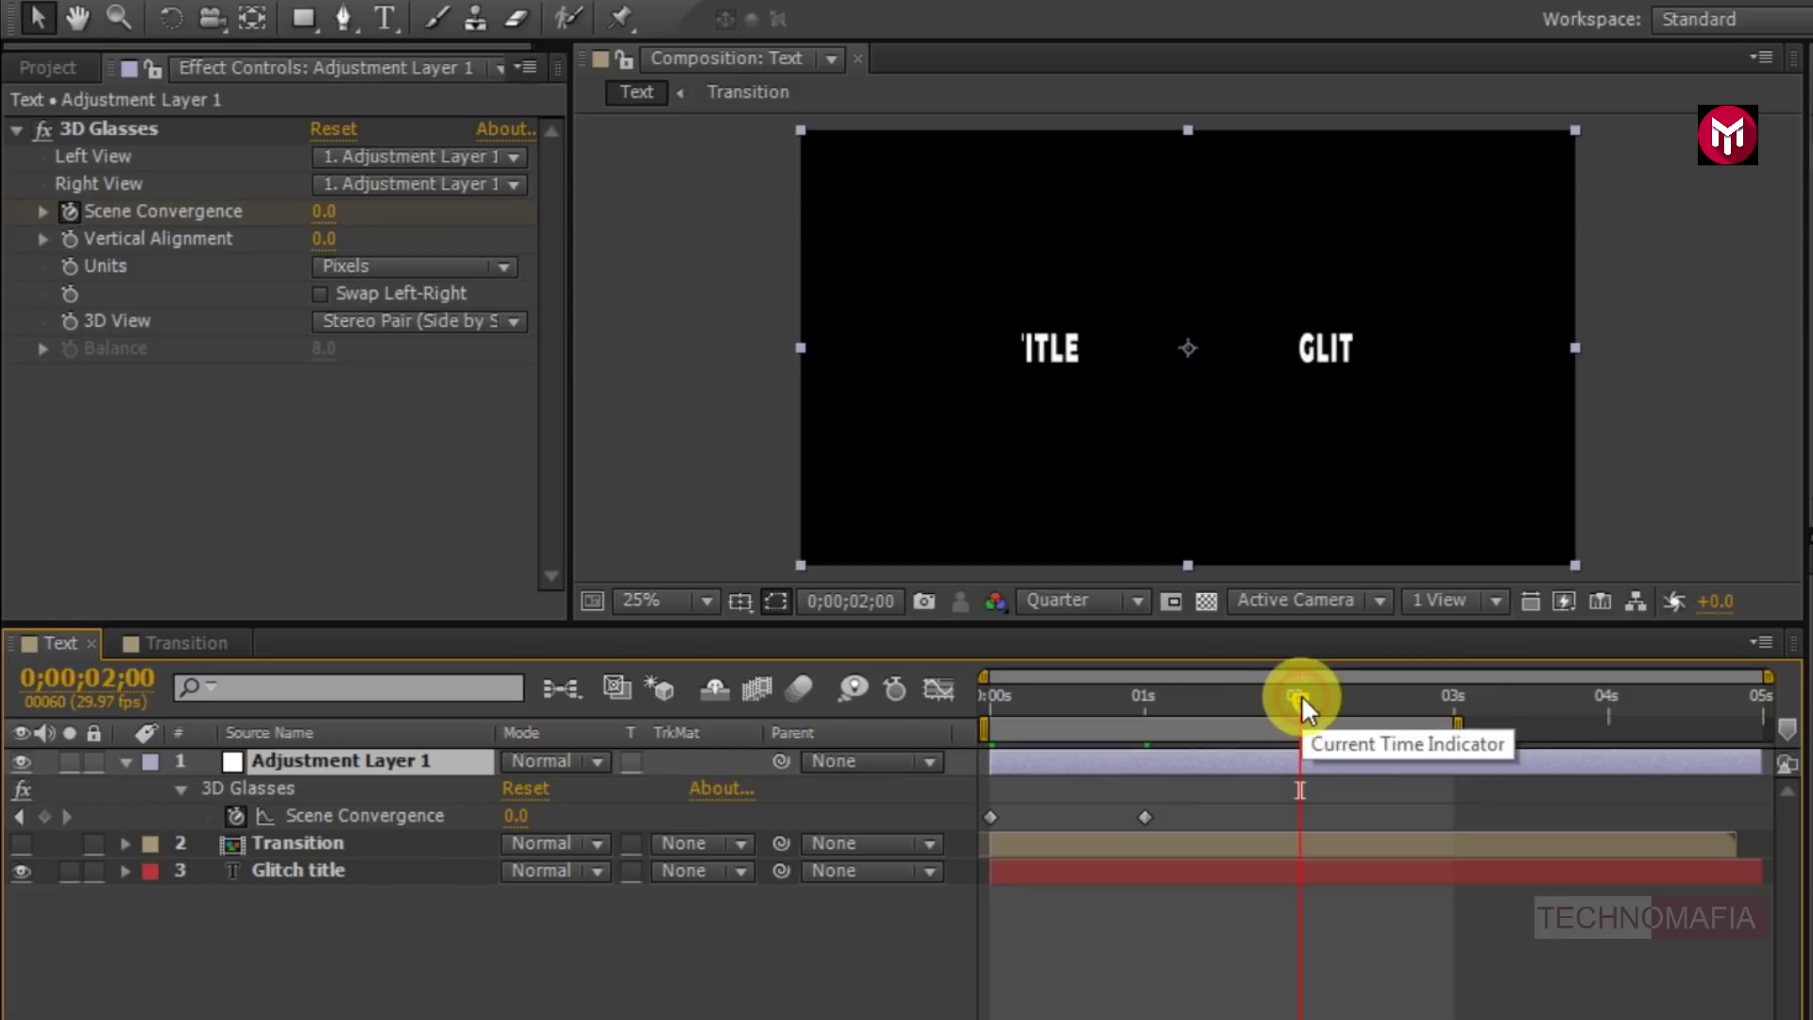
{"action": "left_click", "coordinate": [43, 818]}
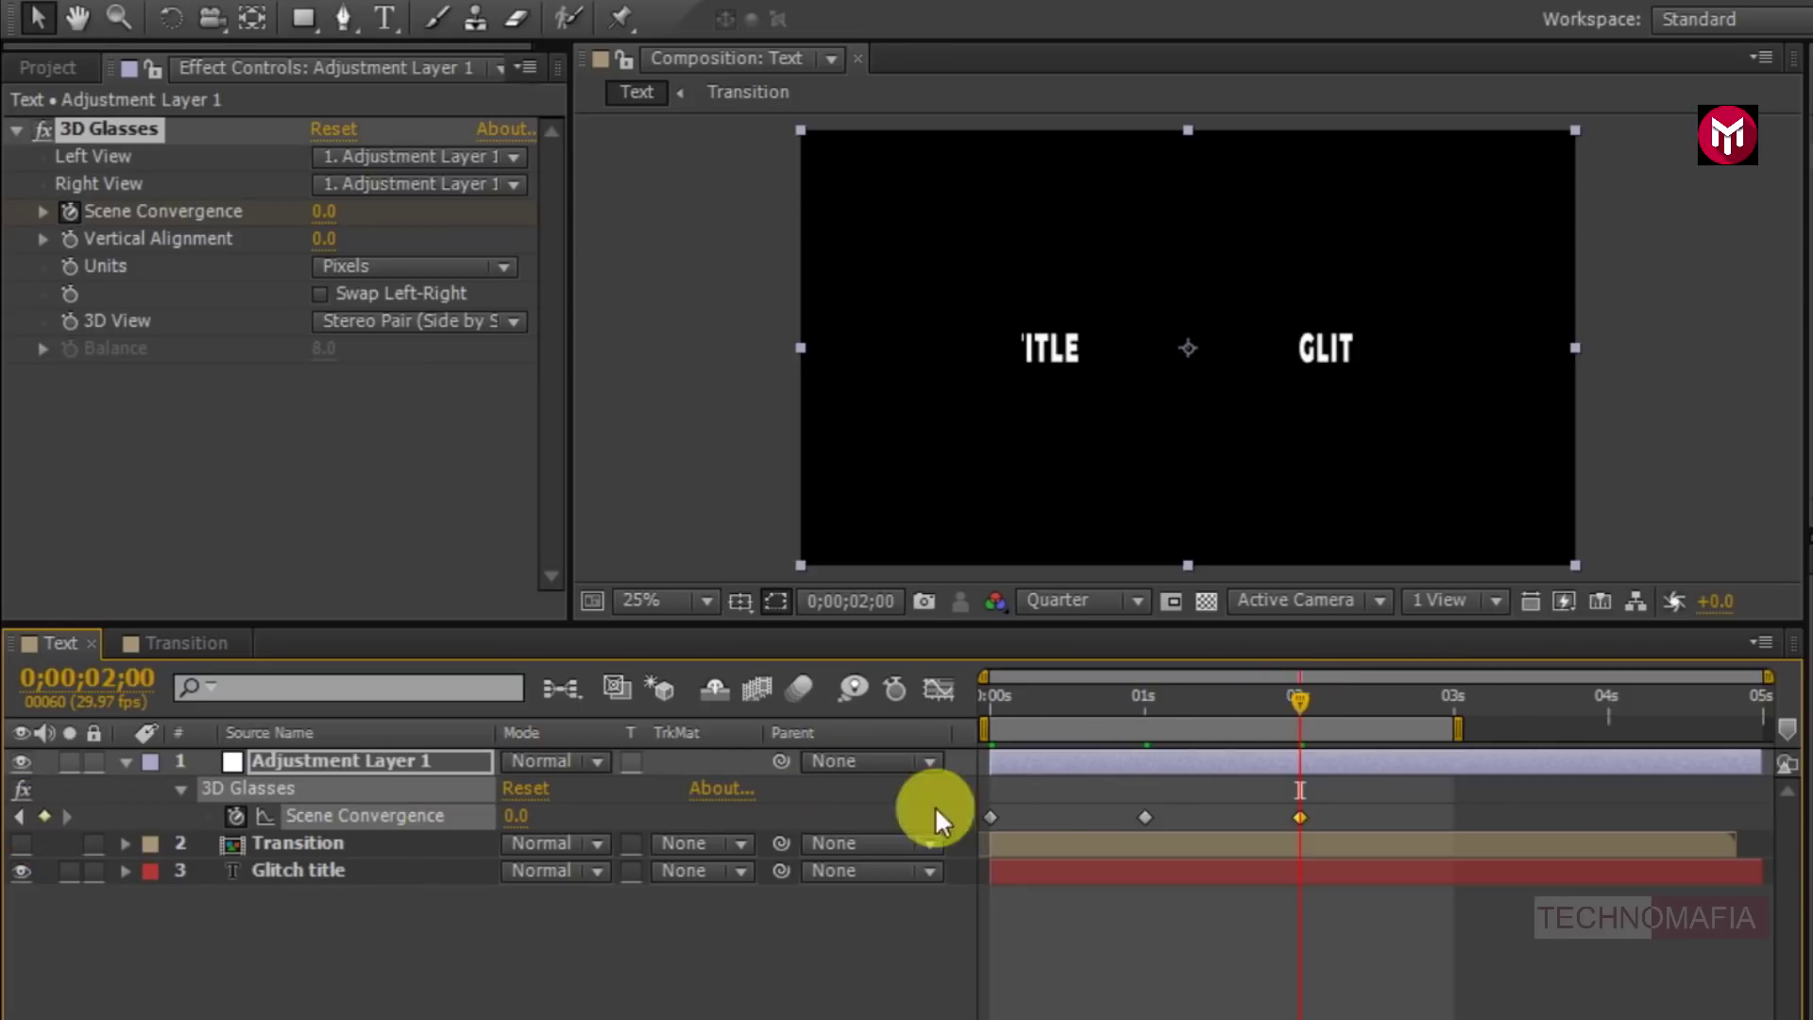
- Add a Scene Convergence keyframe of 100 at 0;00;03;00
{"action": "left_click", "coordinate": [1453, 697]}
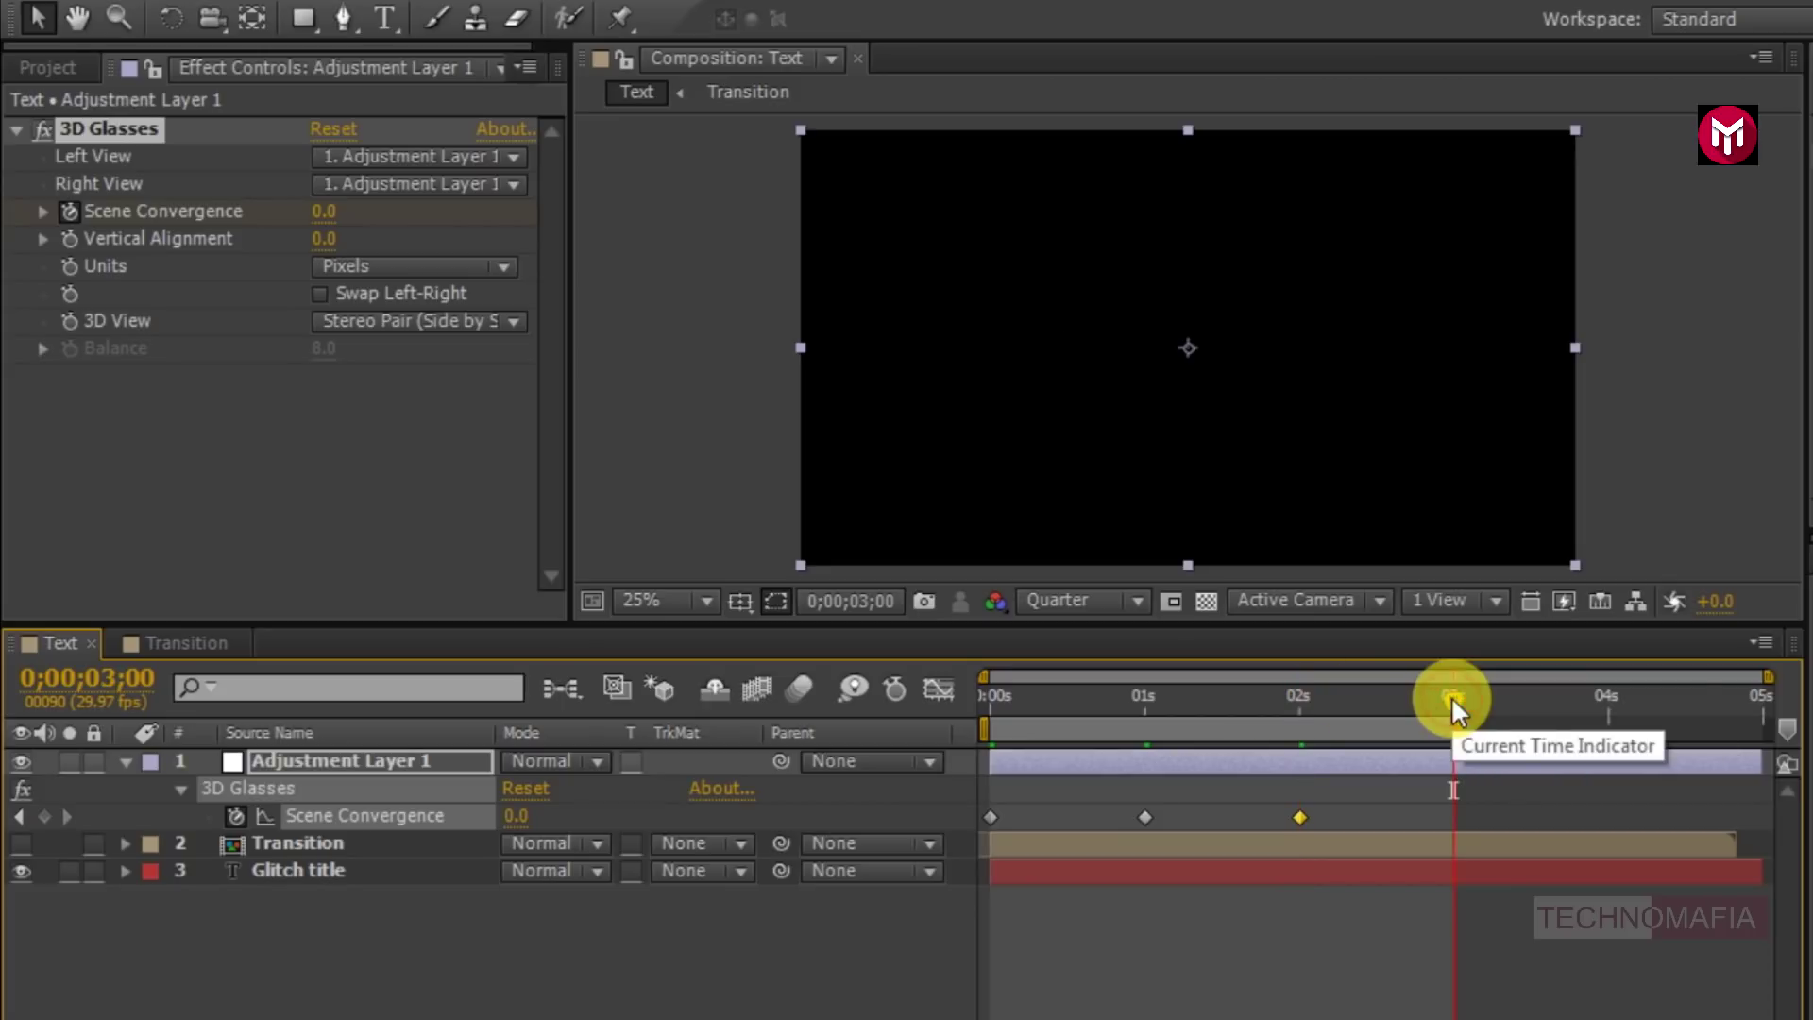
{"action": "left_click", "coordinate": [318, 219]}
{"action": "type", "text": "1"}
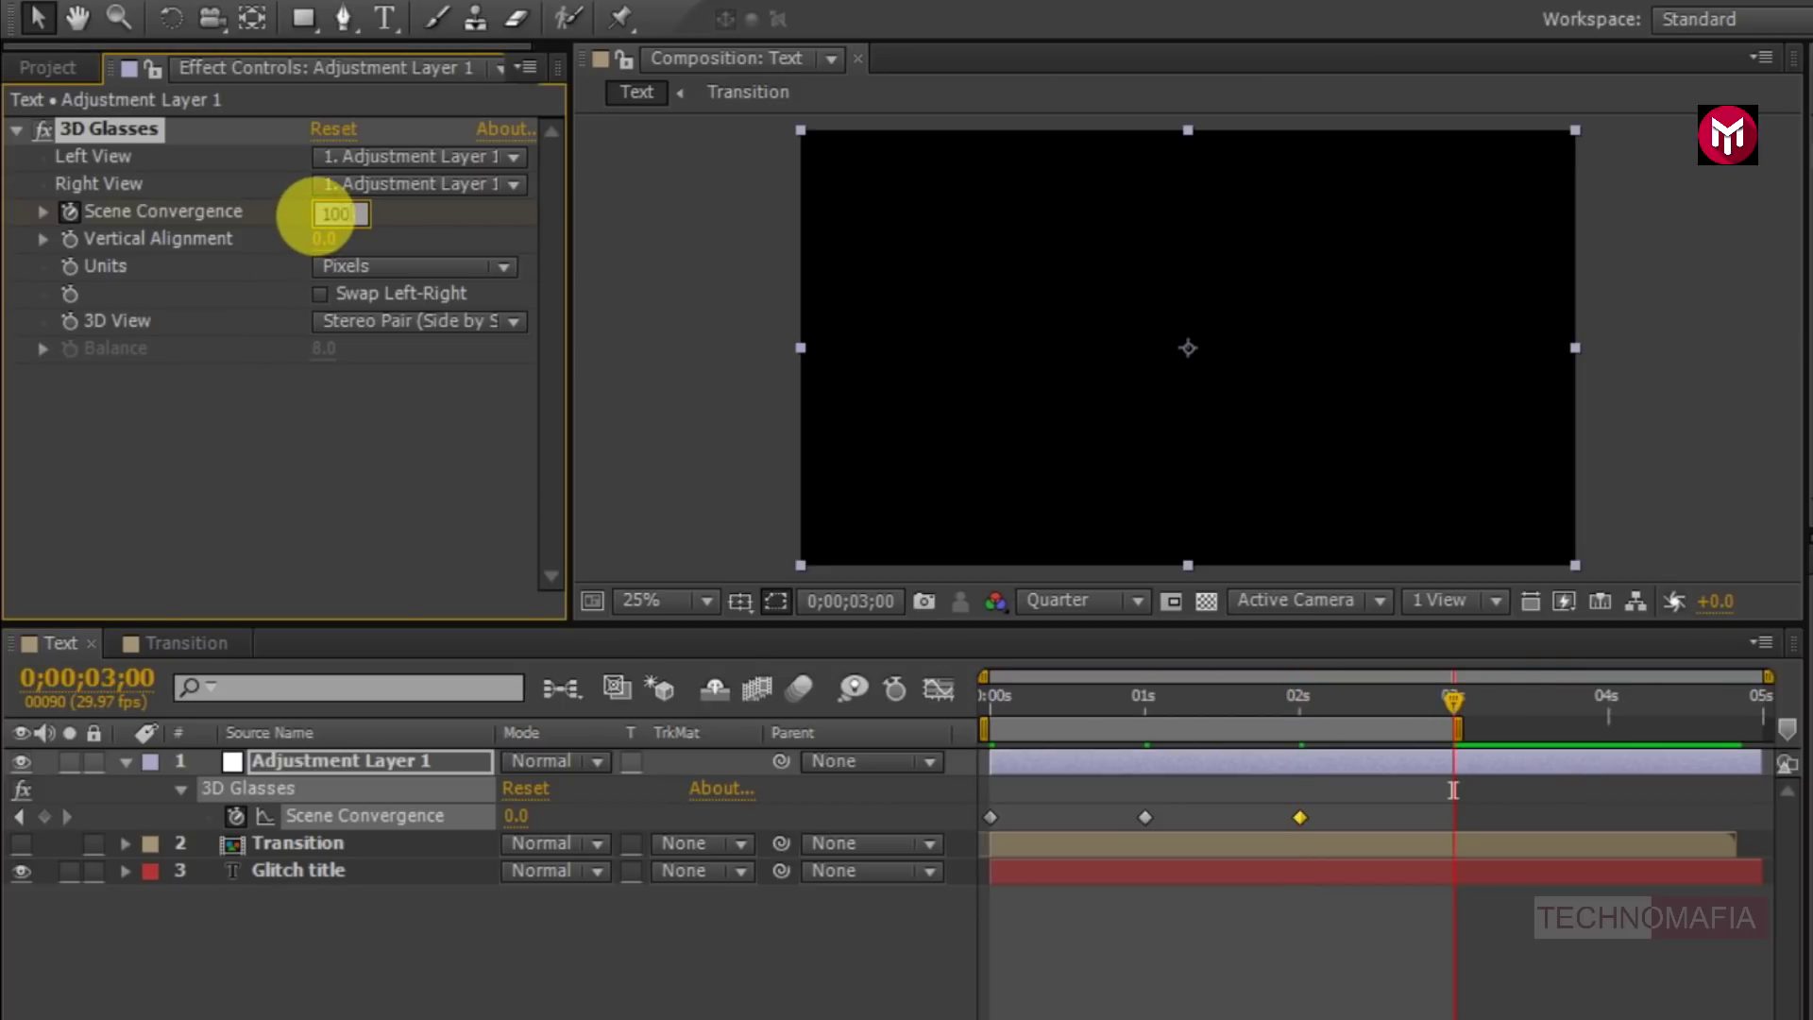
{"action": "key", "text": "Return"}
- Apply Easy Ease to all four Scene Convergence keyframes
{"action": "left_click_drag", "start_coordinate": [1469, 807], "coordinate": [974, 825]}
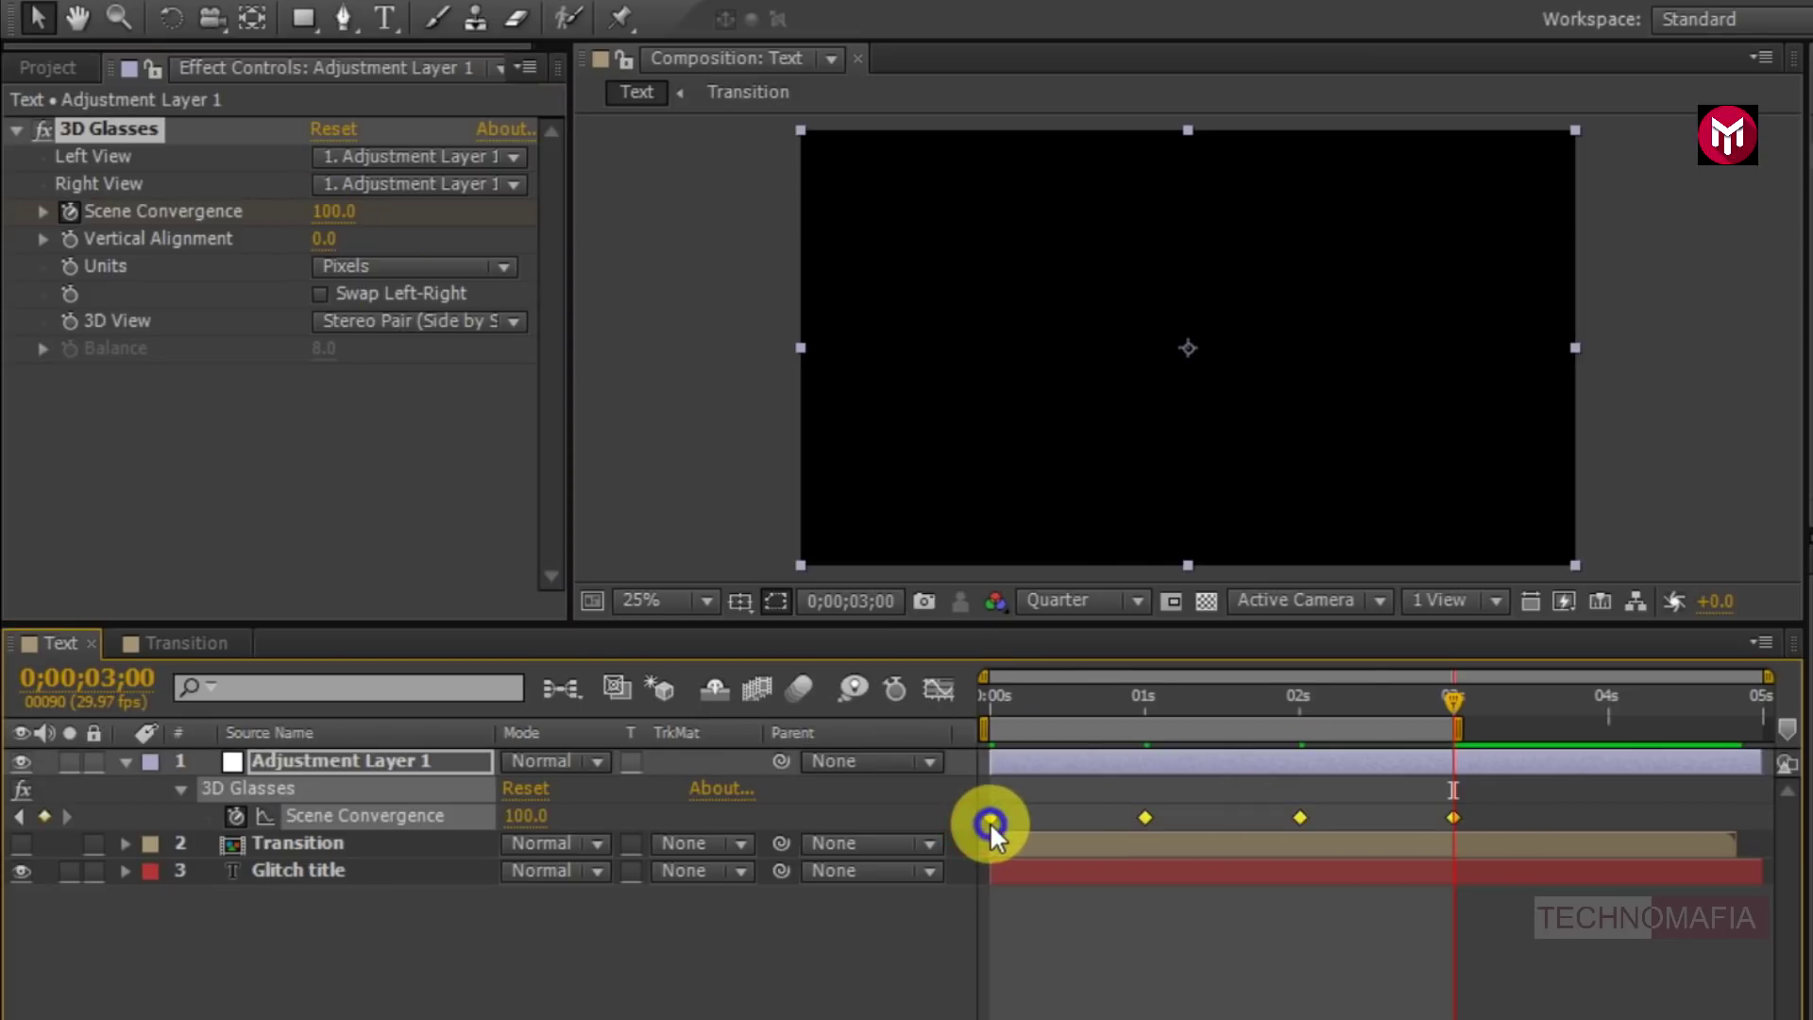
{"action": "right_click", "coordinate": [989, 818]}
{"action": "mouse_move", "coordinate": [1153, 803]}
{"action": "left_click", "coordinate": [1422, 869]}
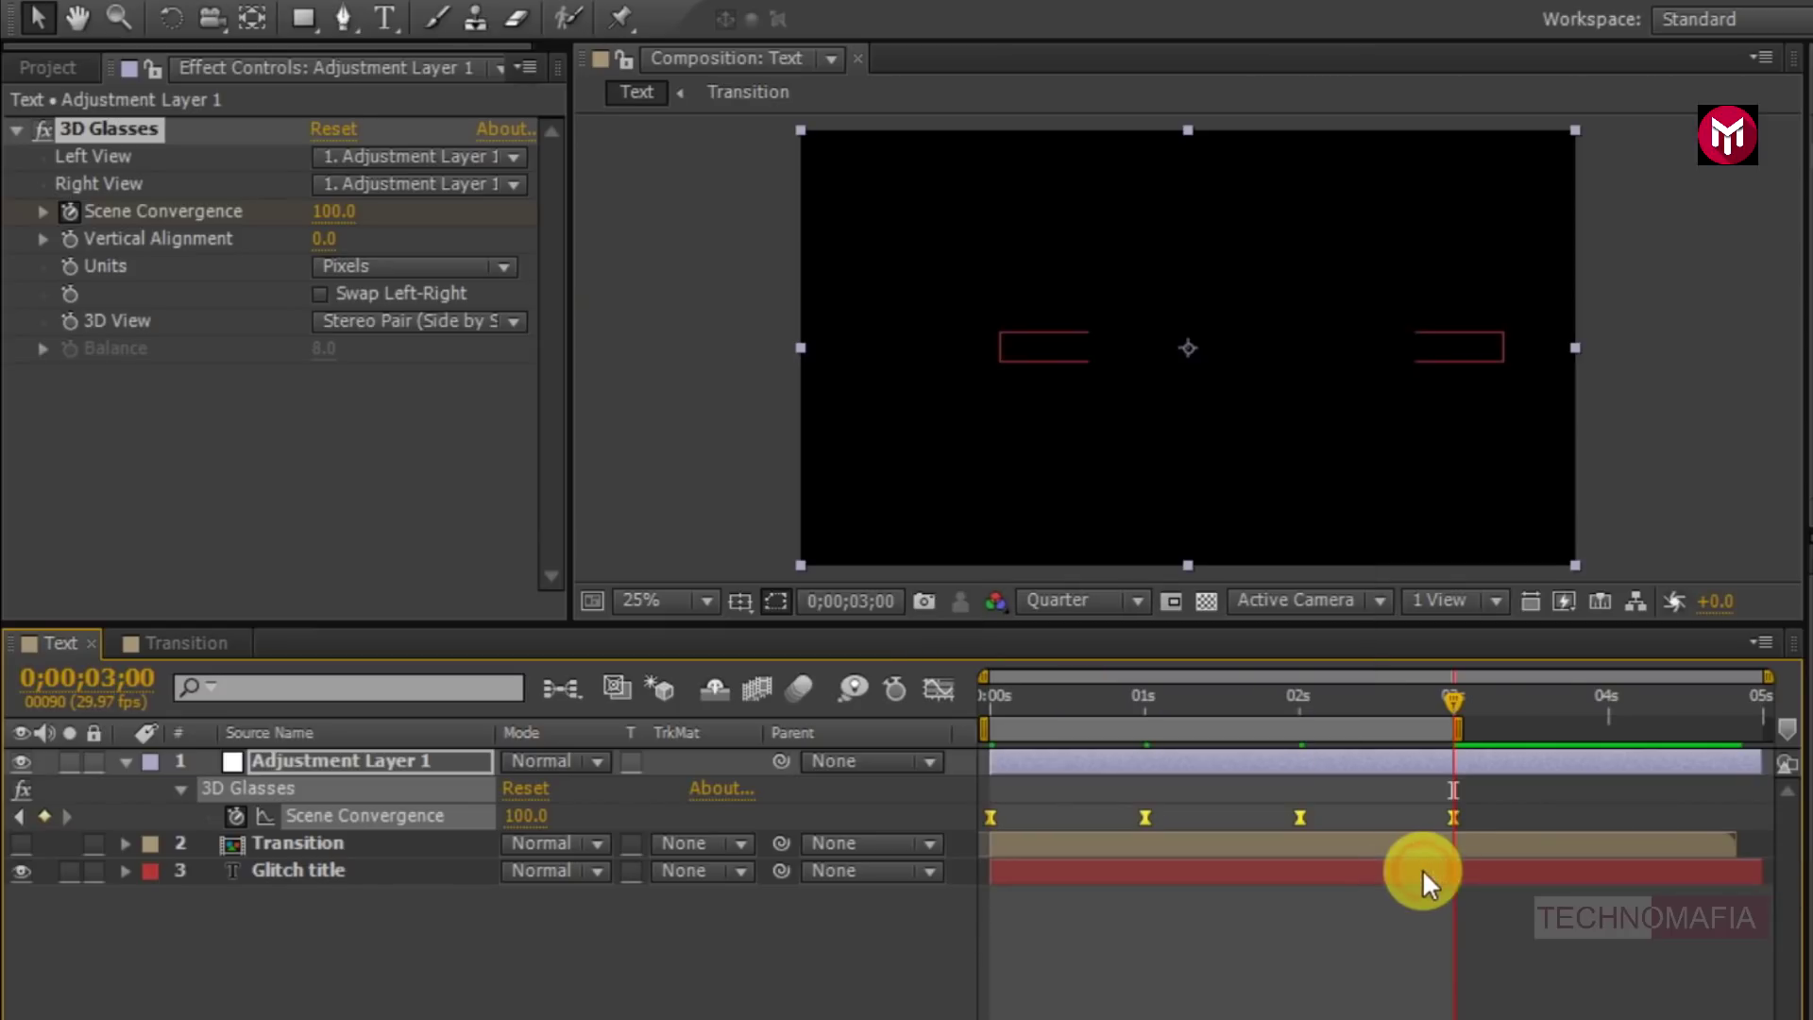
- Reshape the Scene Convergence speed curve in the Graph Editor so it peaks shortly after 0 s and just before 3 s
{"action": "left_click", "coordinate": [942, 685]}
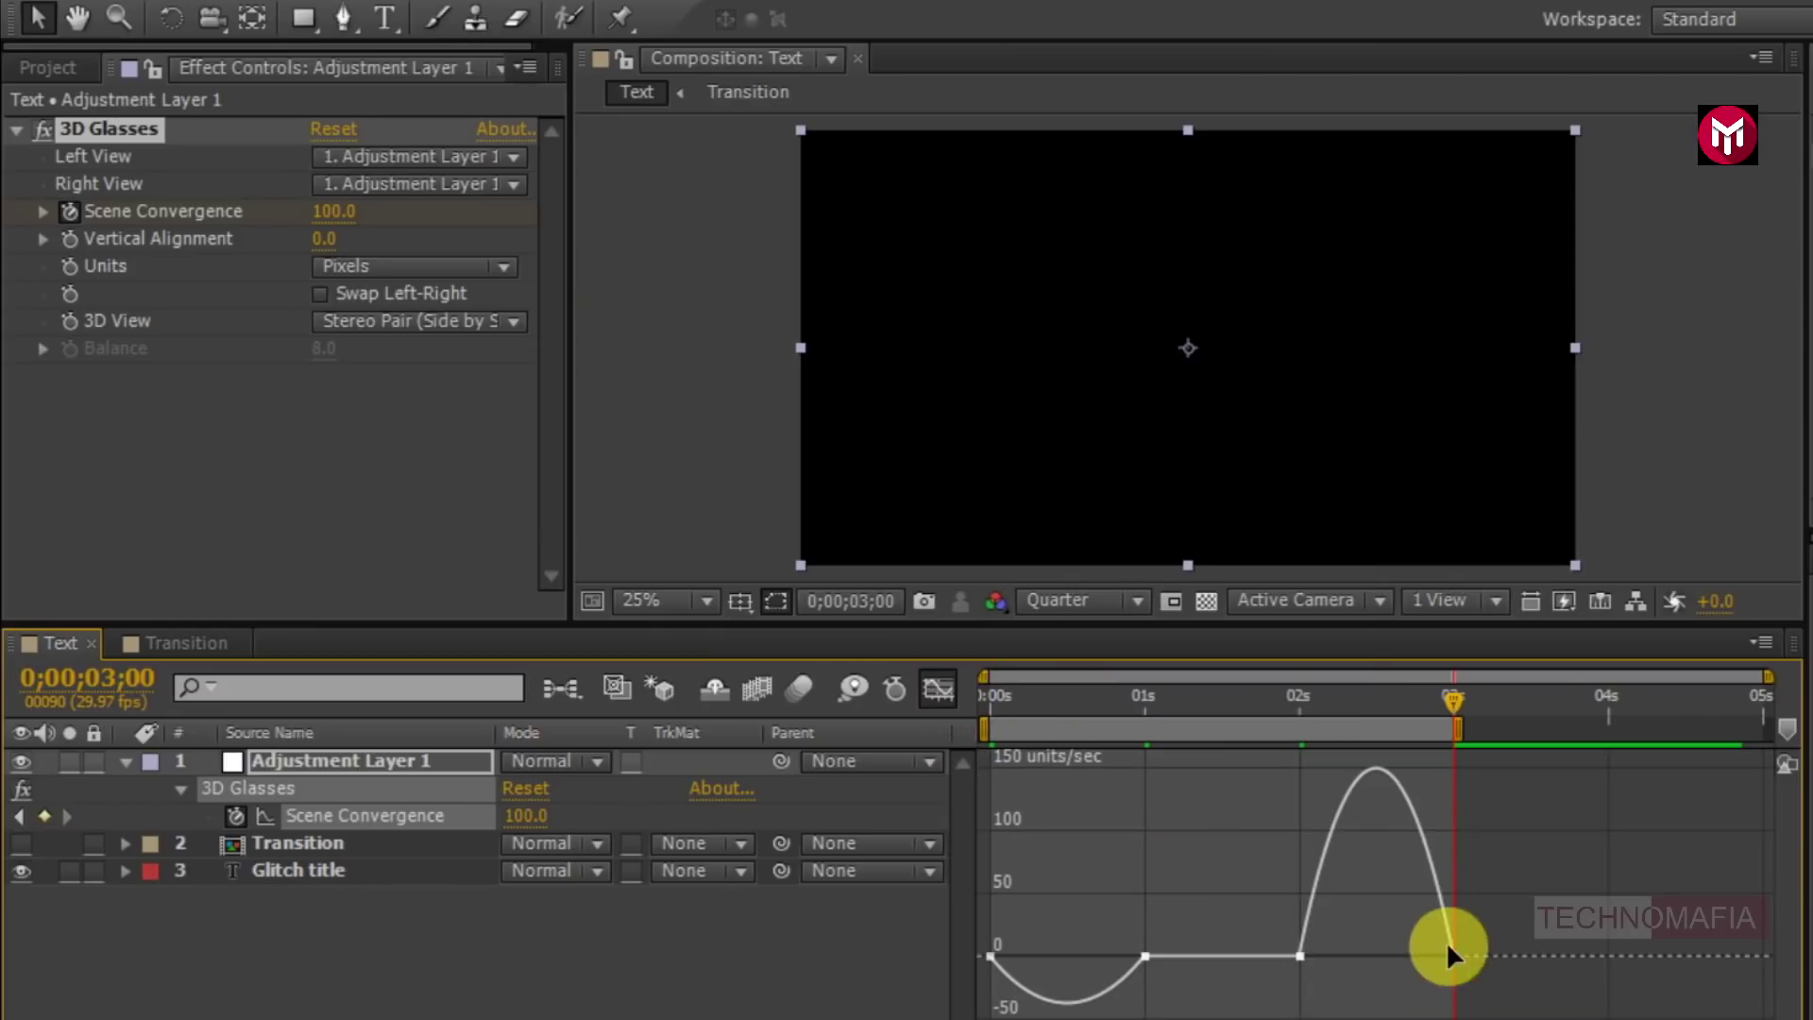
{"action": "left_click_drag", "start_coordinate": [1482, 912], "coordinate": [1445, 951]}
{"action": "left_click_drag", "start_coordinate": [1330, 951], "coordinate": [1358, 956]}
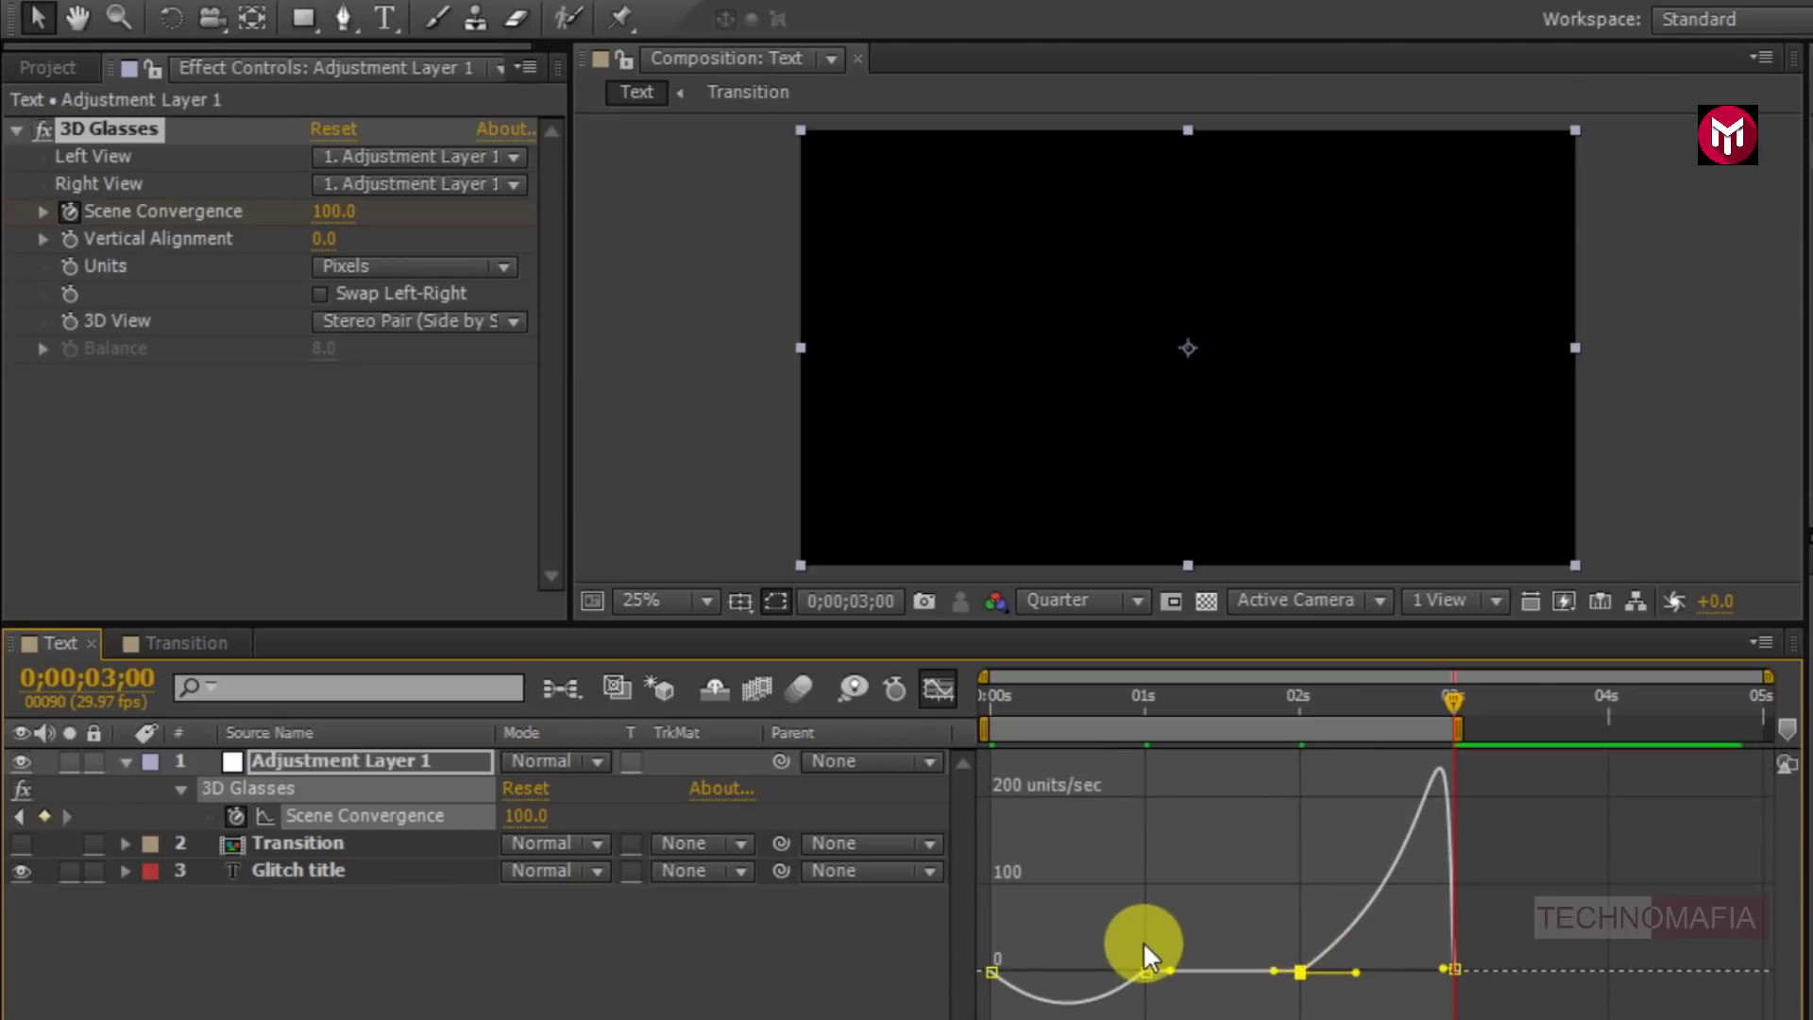
{"action": "left_click_drag", "start_coordinate": [1140, 973], "coordinate": [1073, 977]}
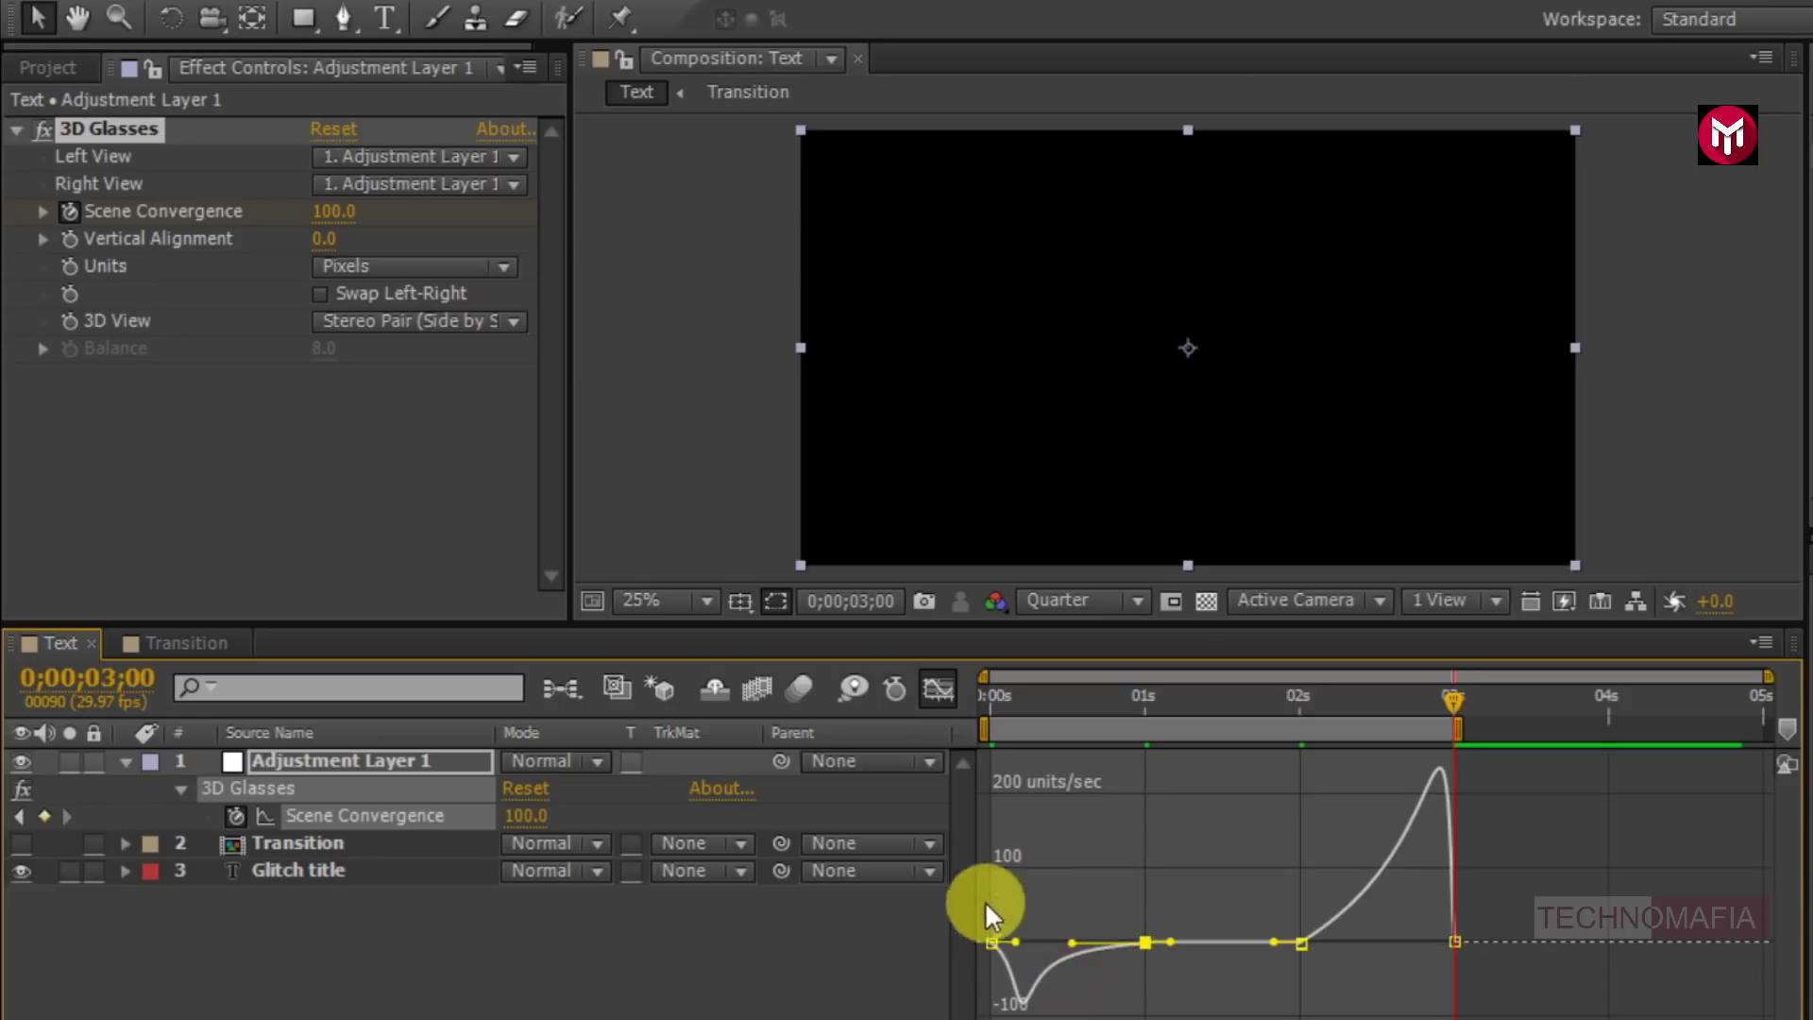
{"action": "left_click", "coordinate": [937, 690]}
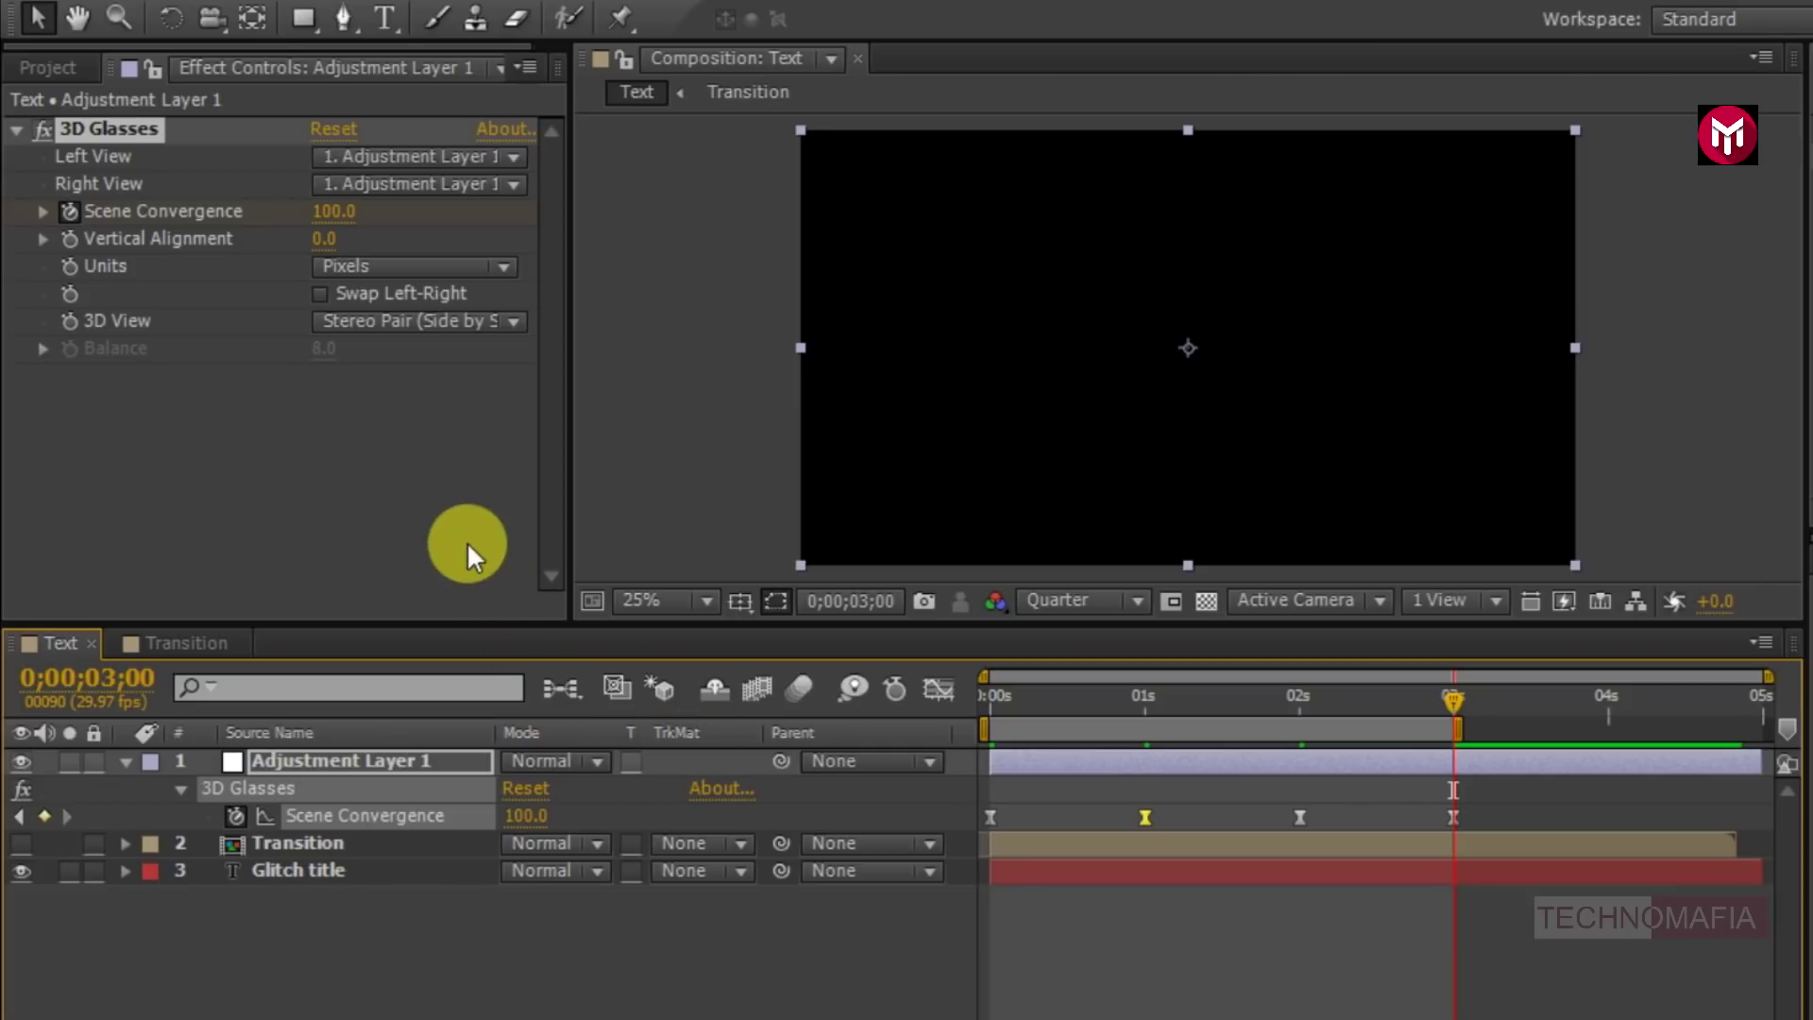
- Set the 3D Glasses 3D View to Balanced Colored Red Blue and, with the frame at 0;00;00;12 shown, the Balance to 50
{"action": "left_click", "coordinate": [389, 320]}
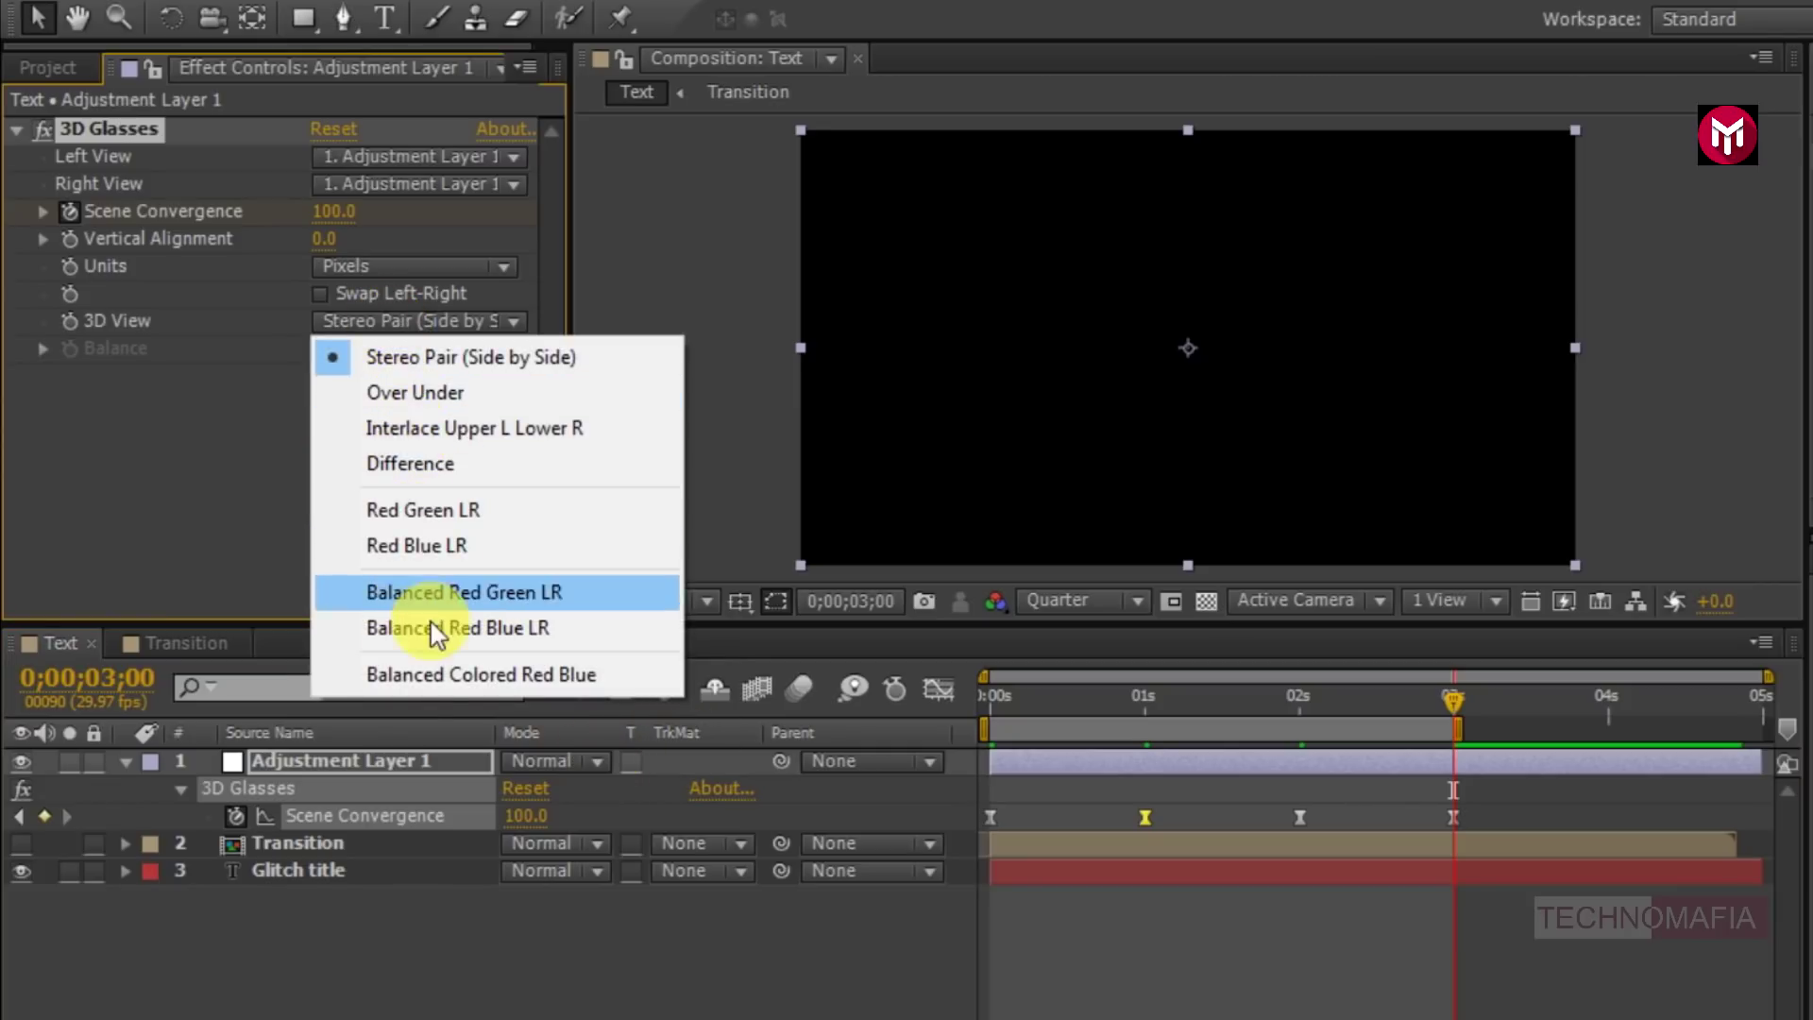
{"action": "left_click", "coordinate": [429, 669]}
{"action": "left_click", "coordinate": [1091, 701]}
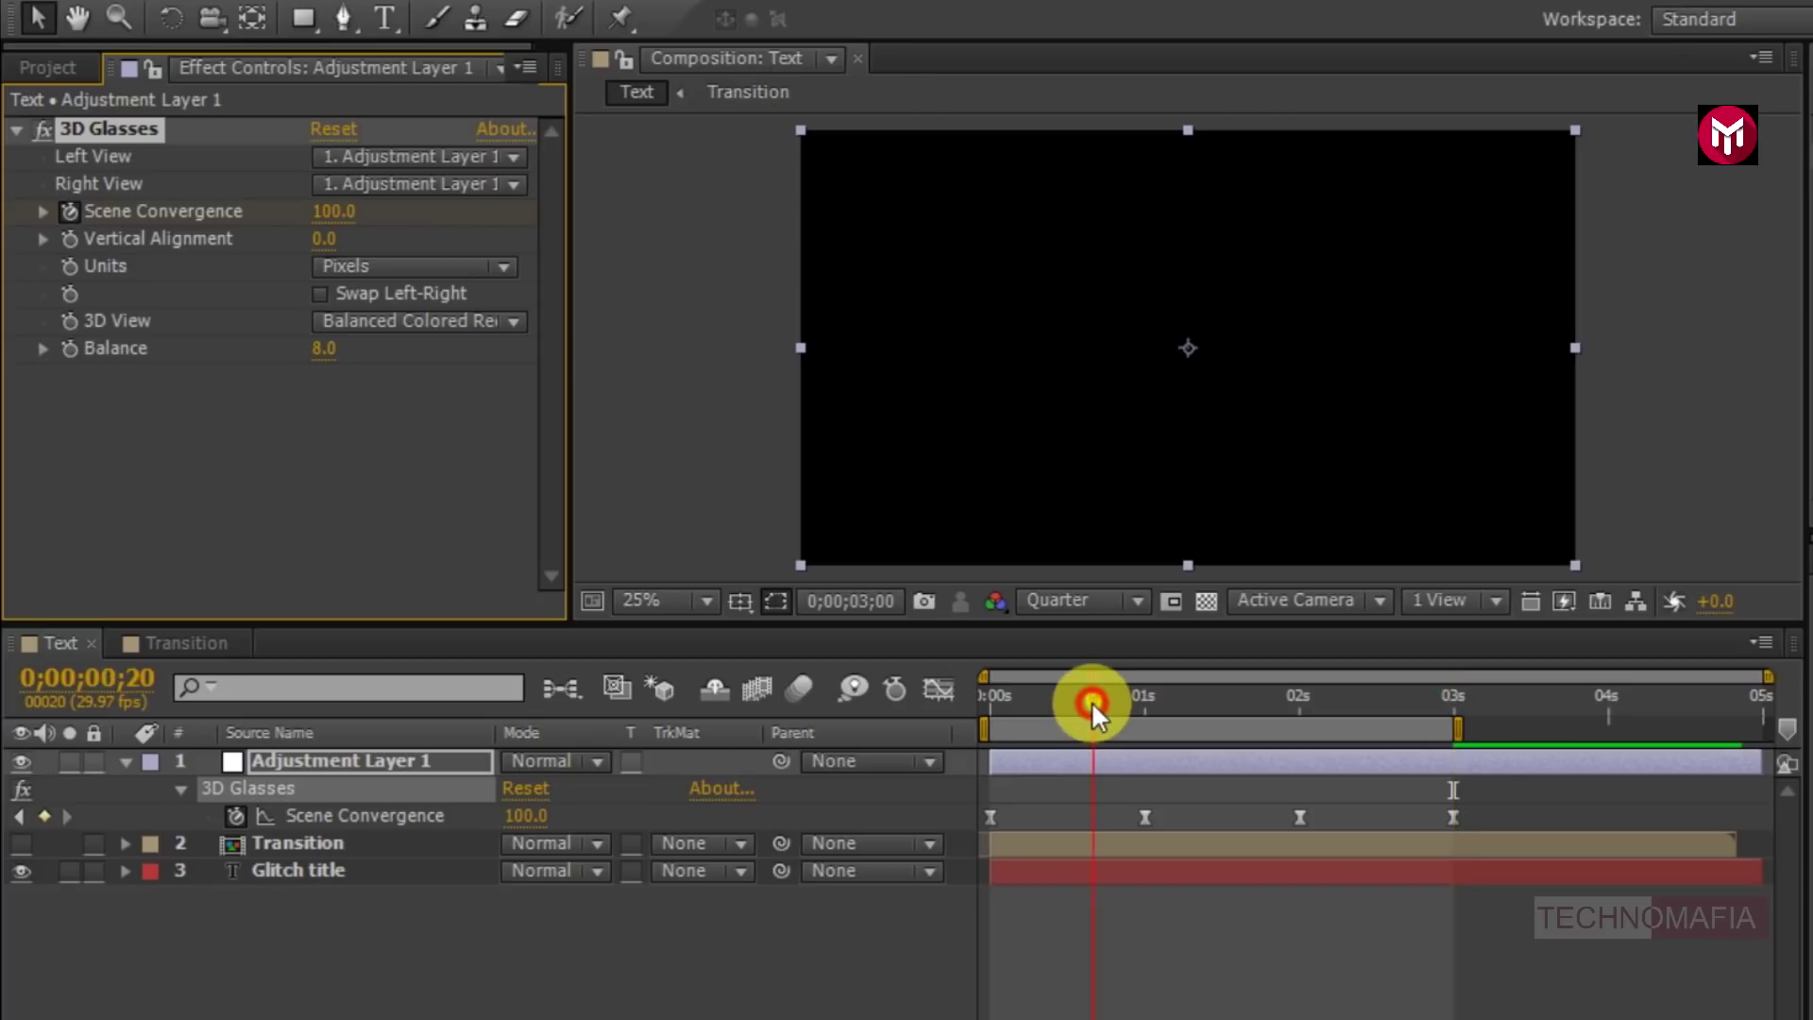
{"action": "left_click", "coordinate": [1051, 697]}
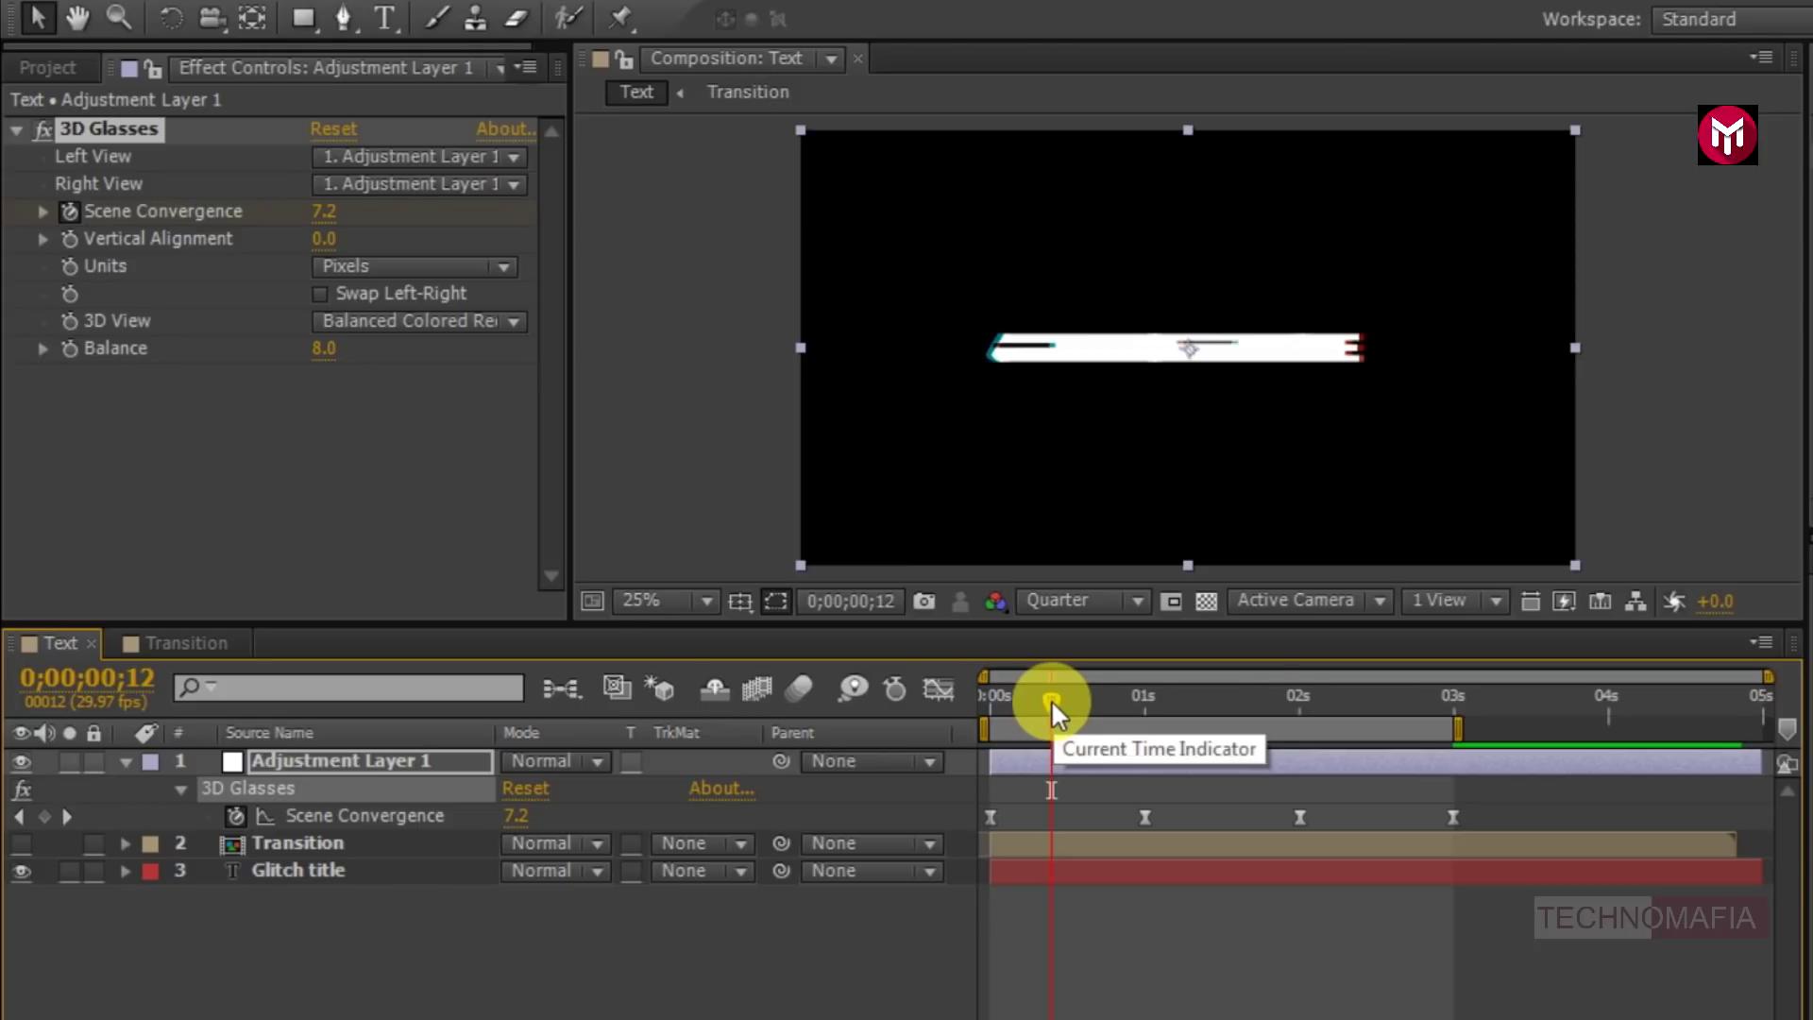
{"action": "left_click", "coordinate": [323, 348]}
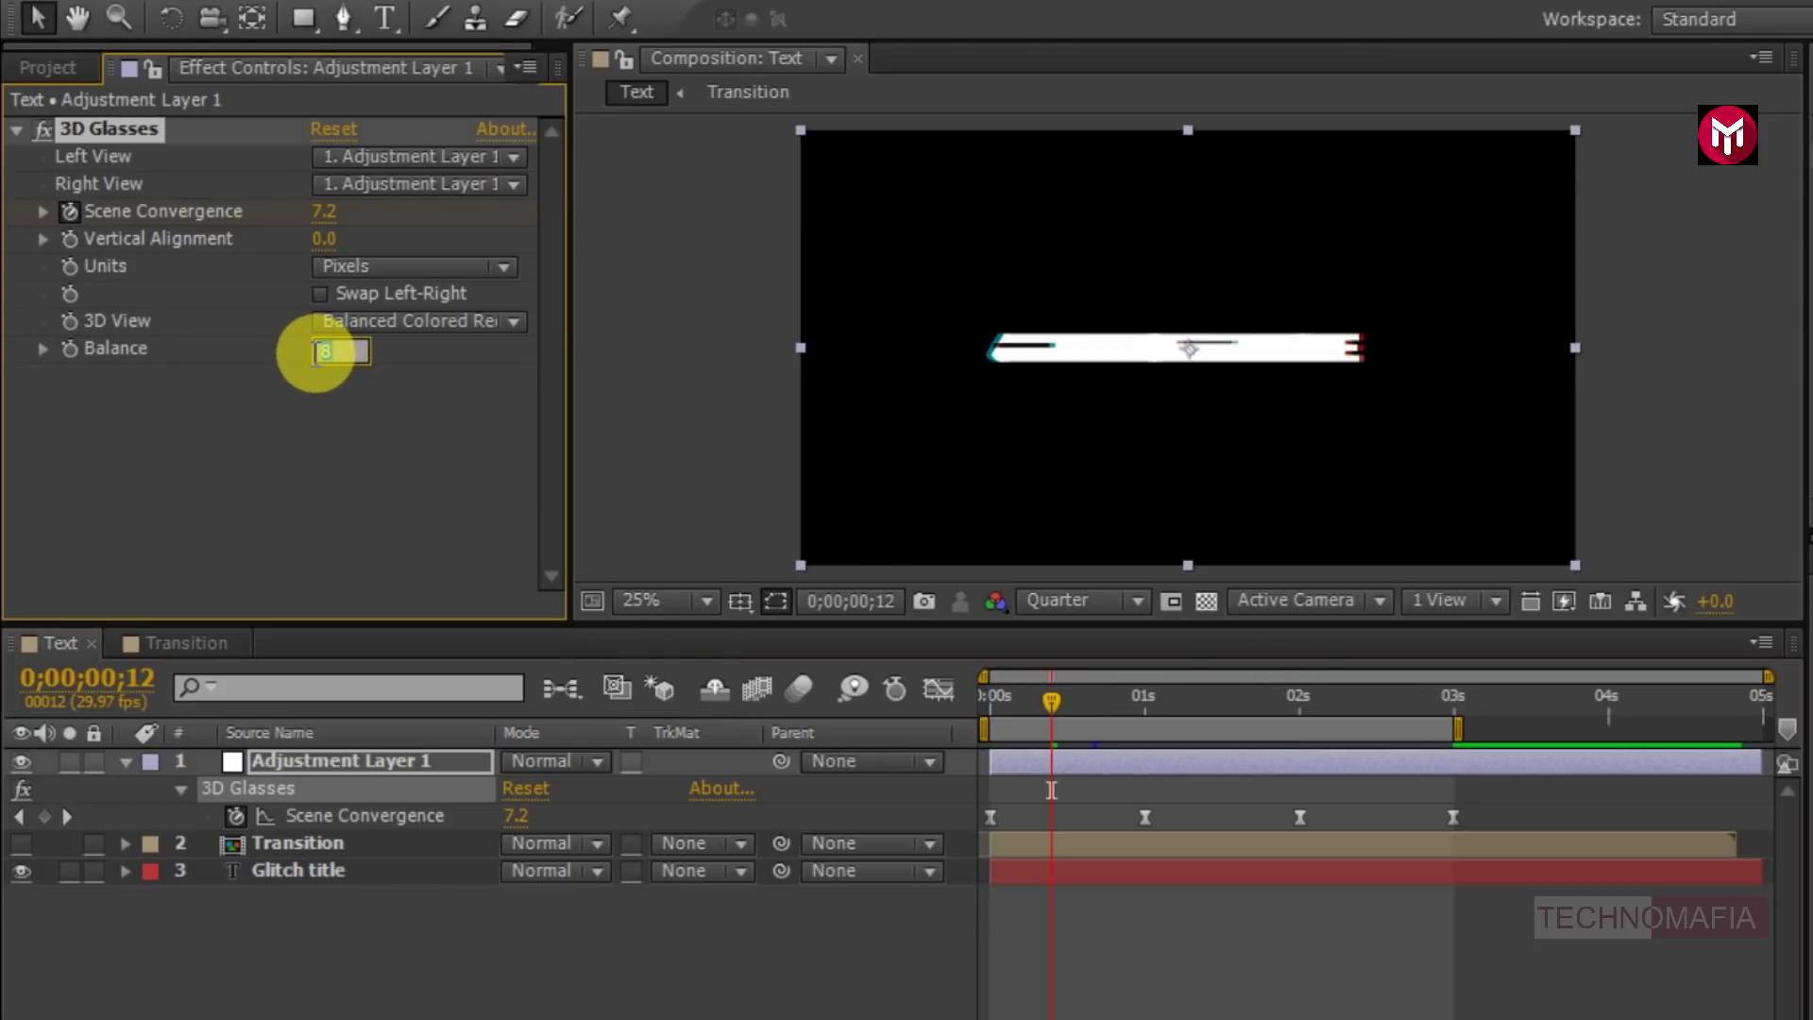
{"action": "left_click", "coordinate": [315, 366]}
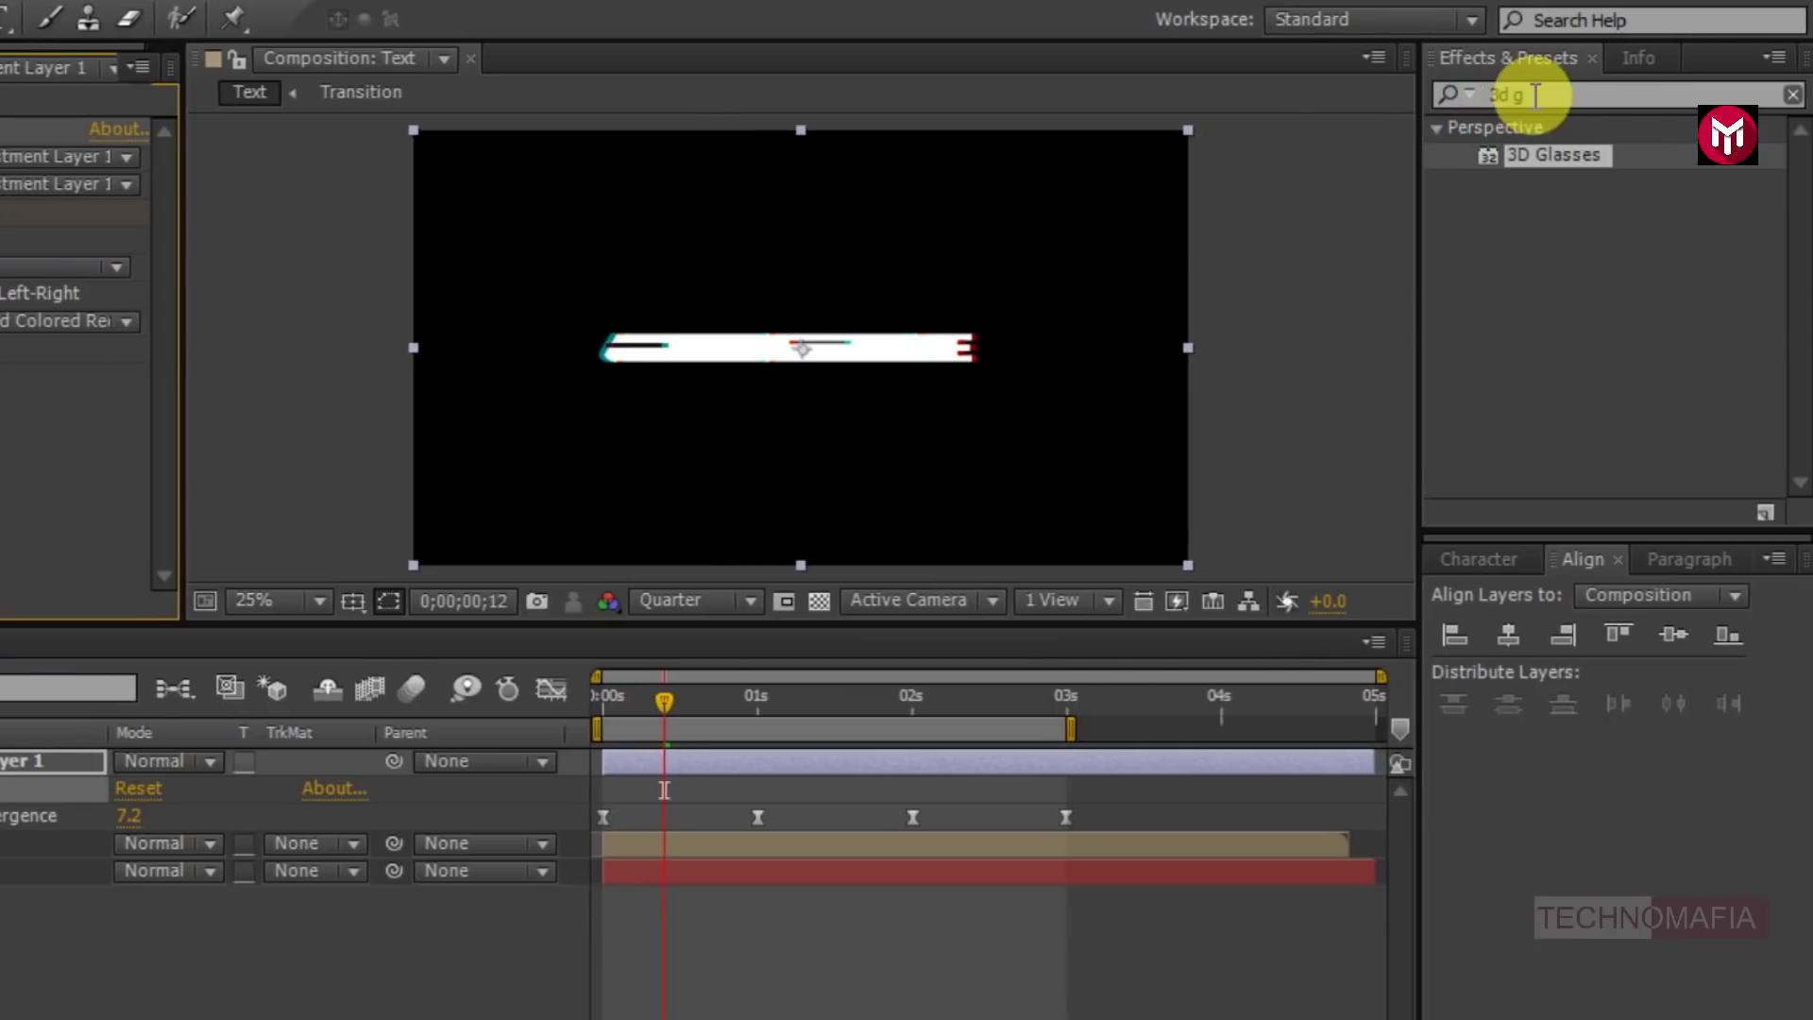
- Find the Transform effect with the search "trans", apply it to the adjustment layer, and set its Scale to 110
{"action": "left_click", "coordinate": [1438, 94]}
{"action": "type", "text": "t"}
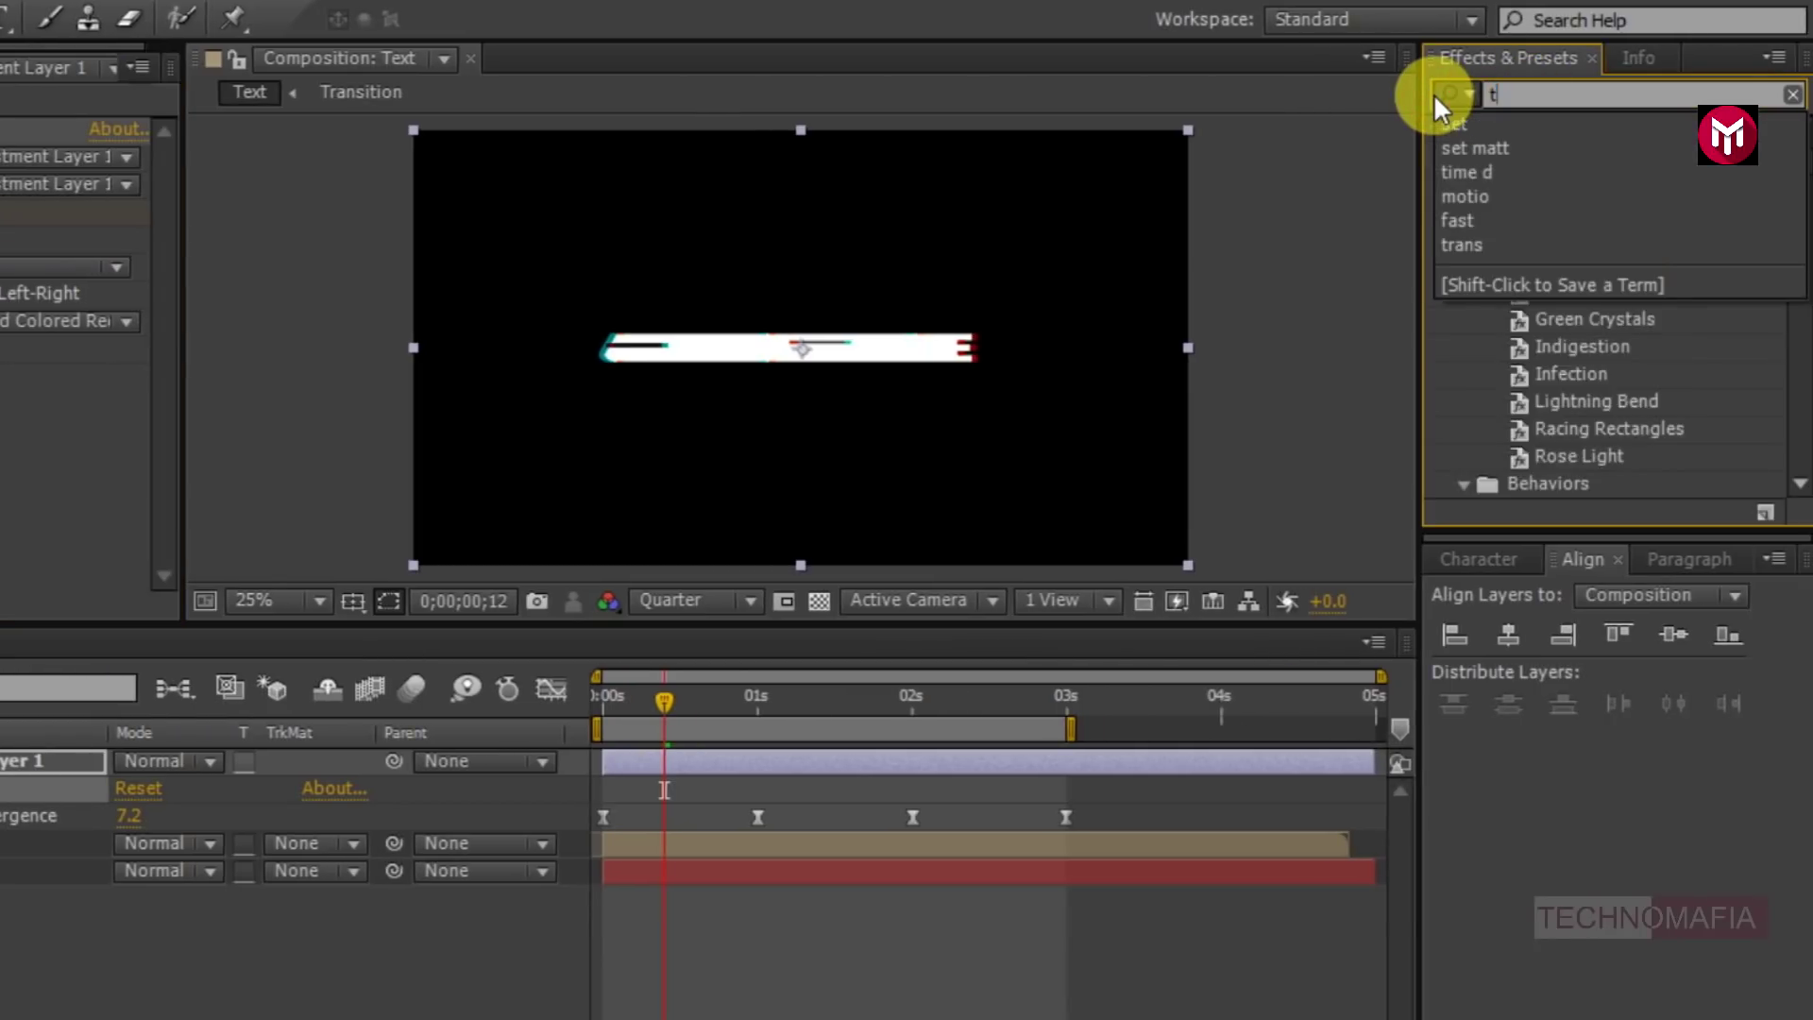
{"action": "type", "text": "rans"}
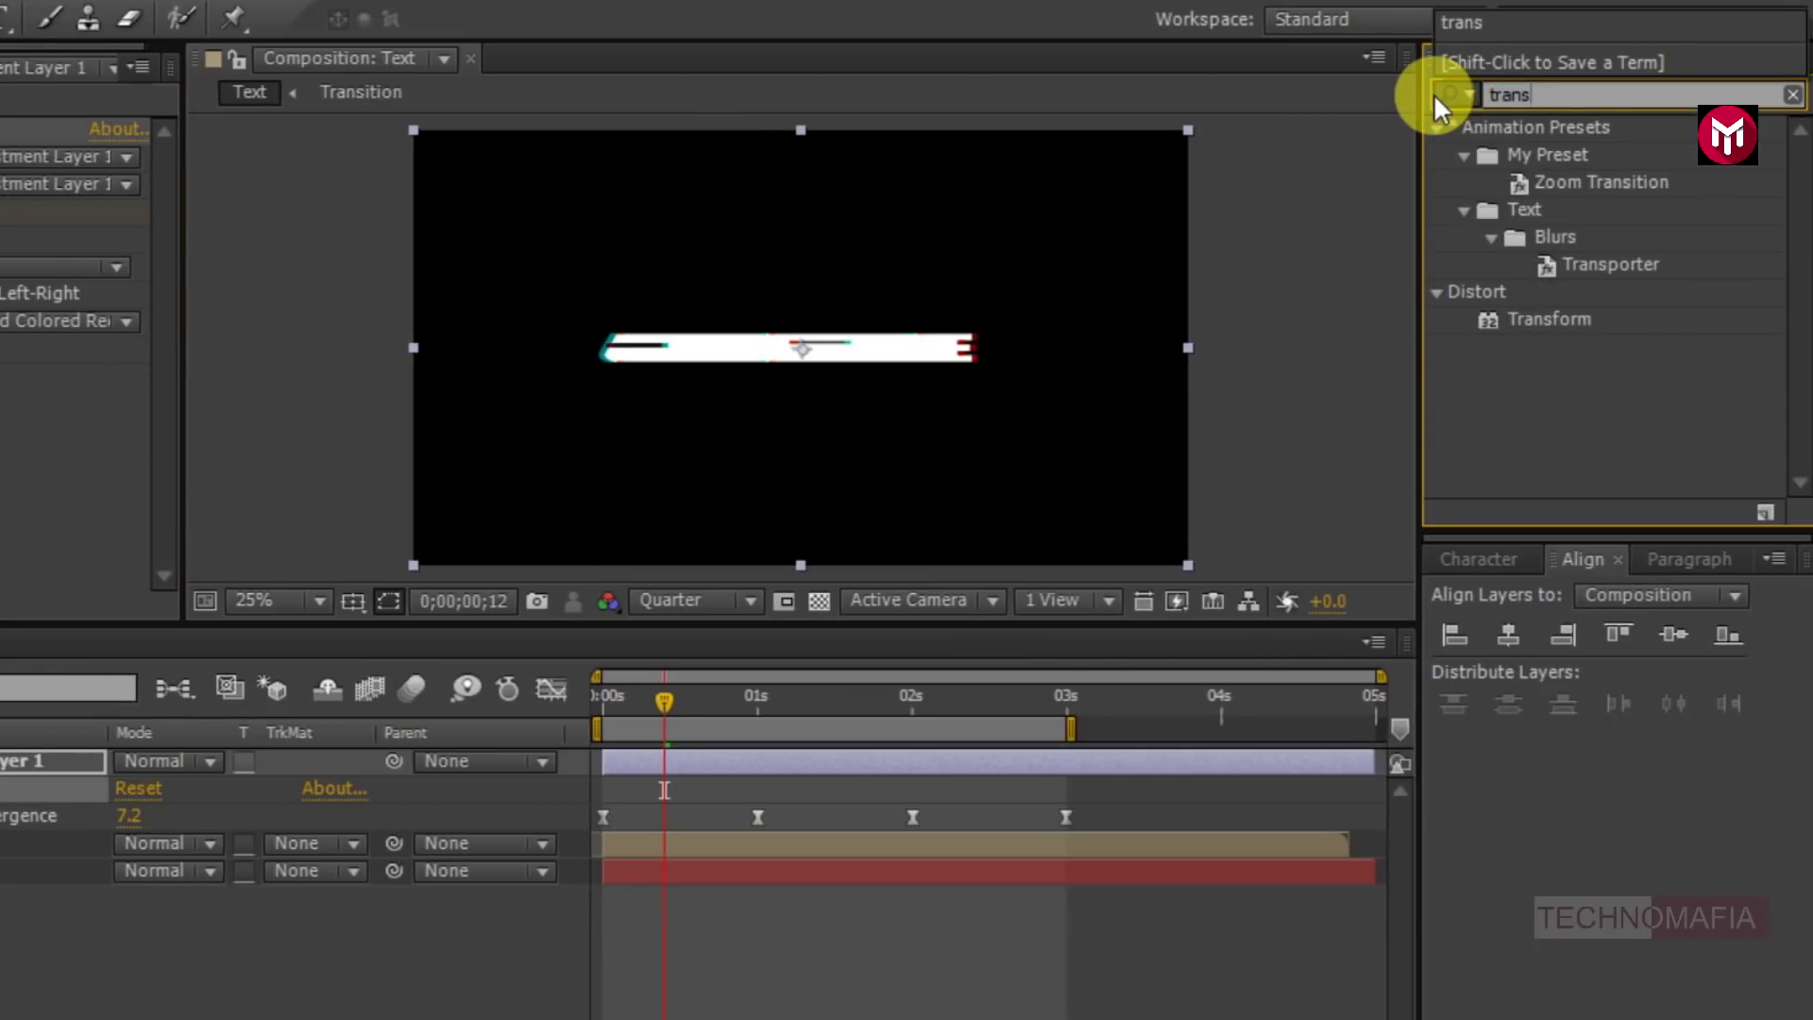
{"action": "double_click", "coordinate": [1534, 327]}
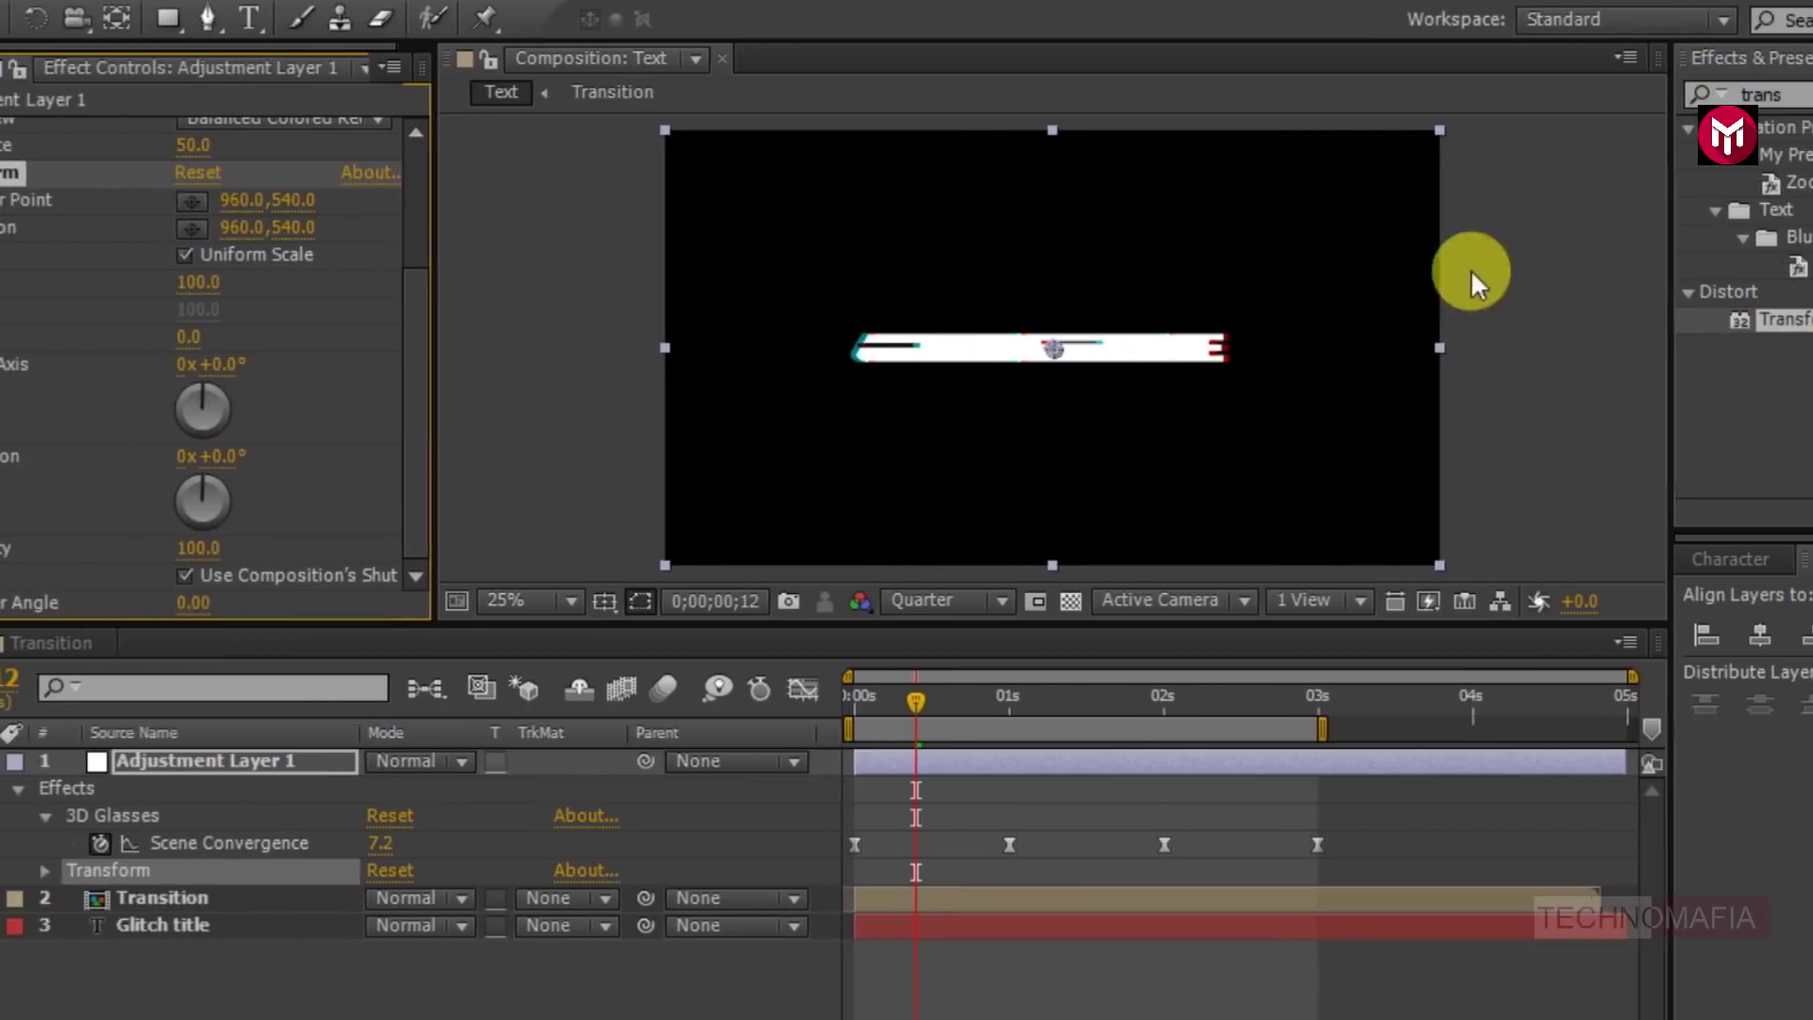
{"action": "left_click", "coordinate": [322, 283]}
{"action": "type", "text": "1"}
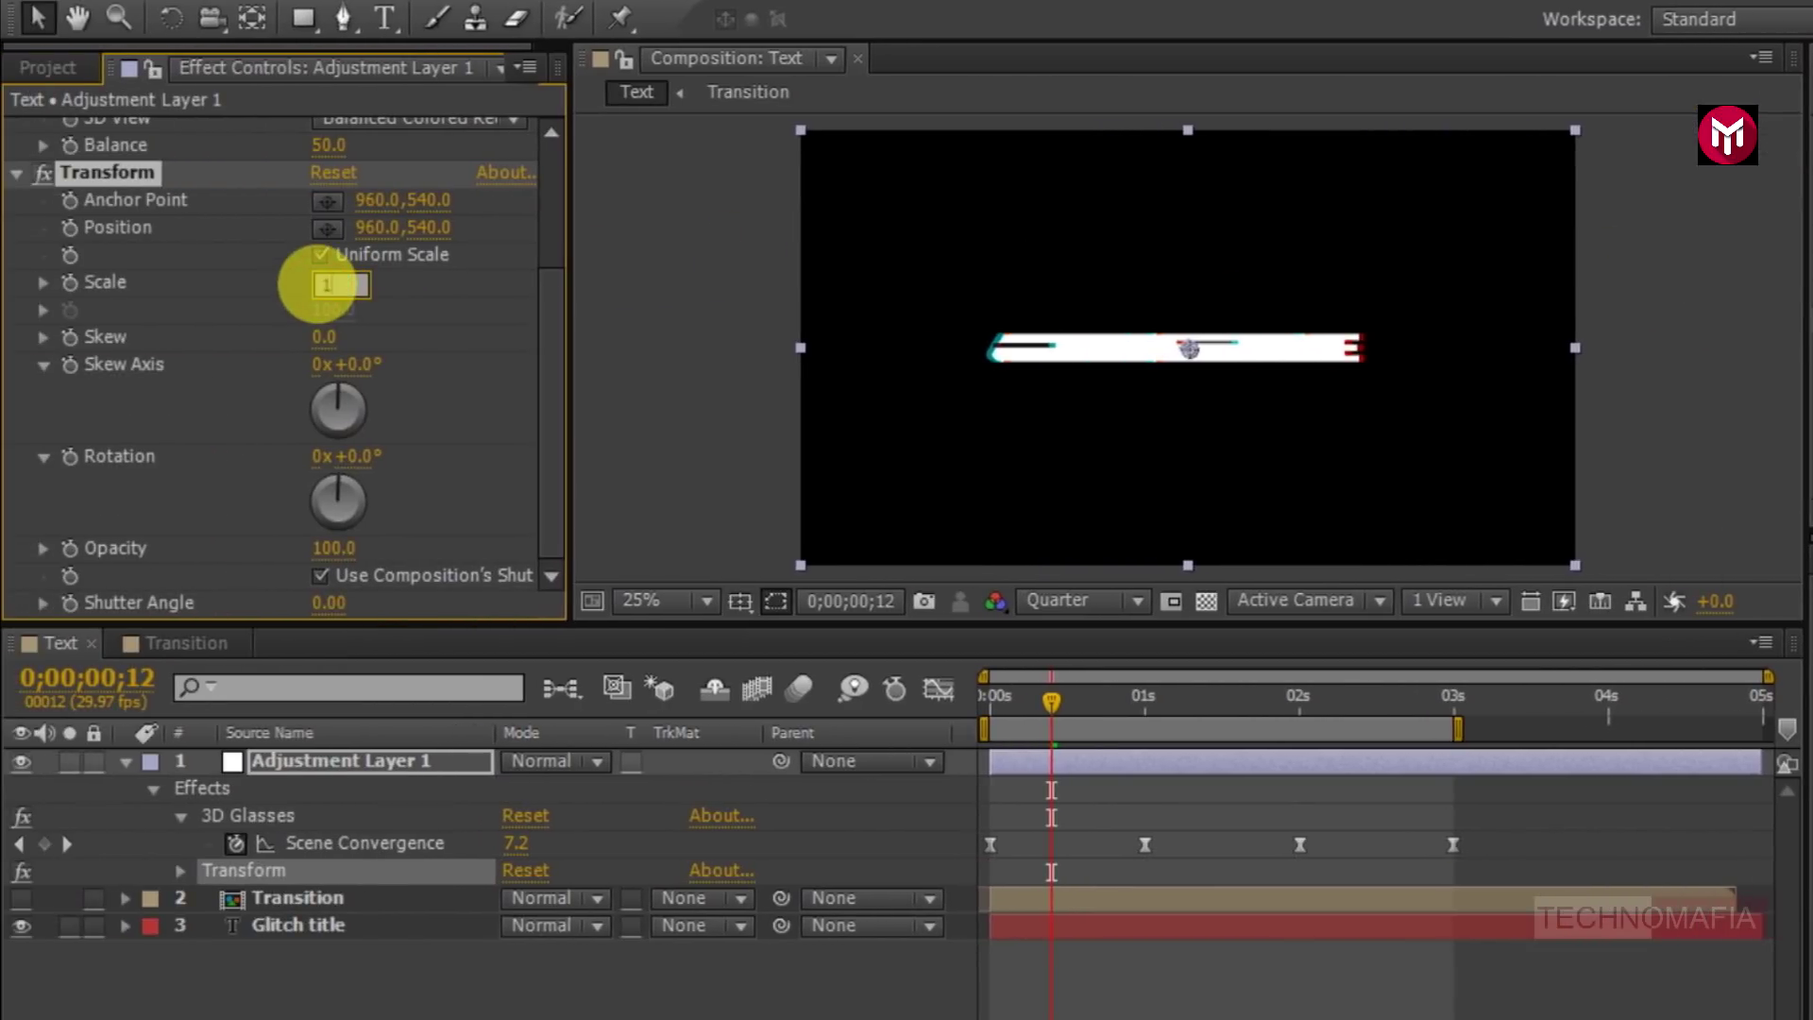
{"action": "type", "text": "10"}
{"action": "key", "text": "Return"}
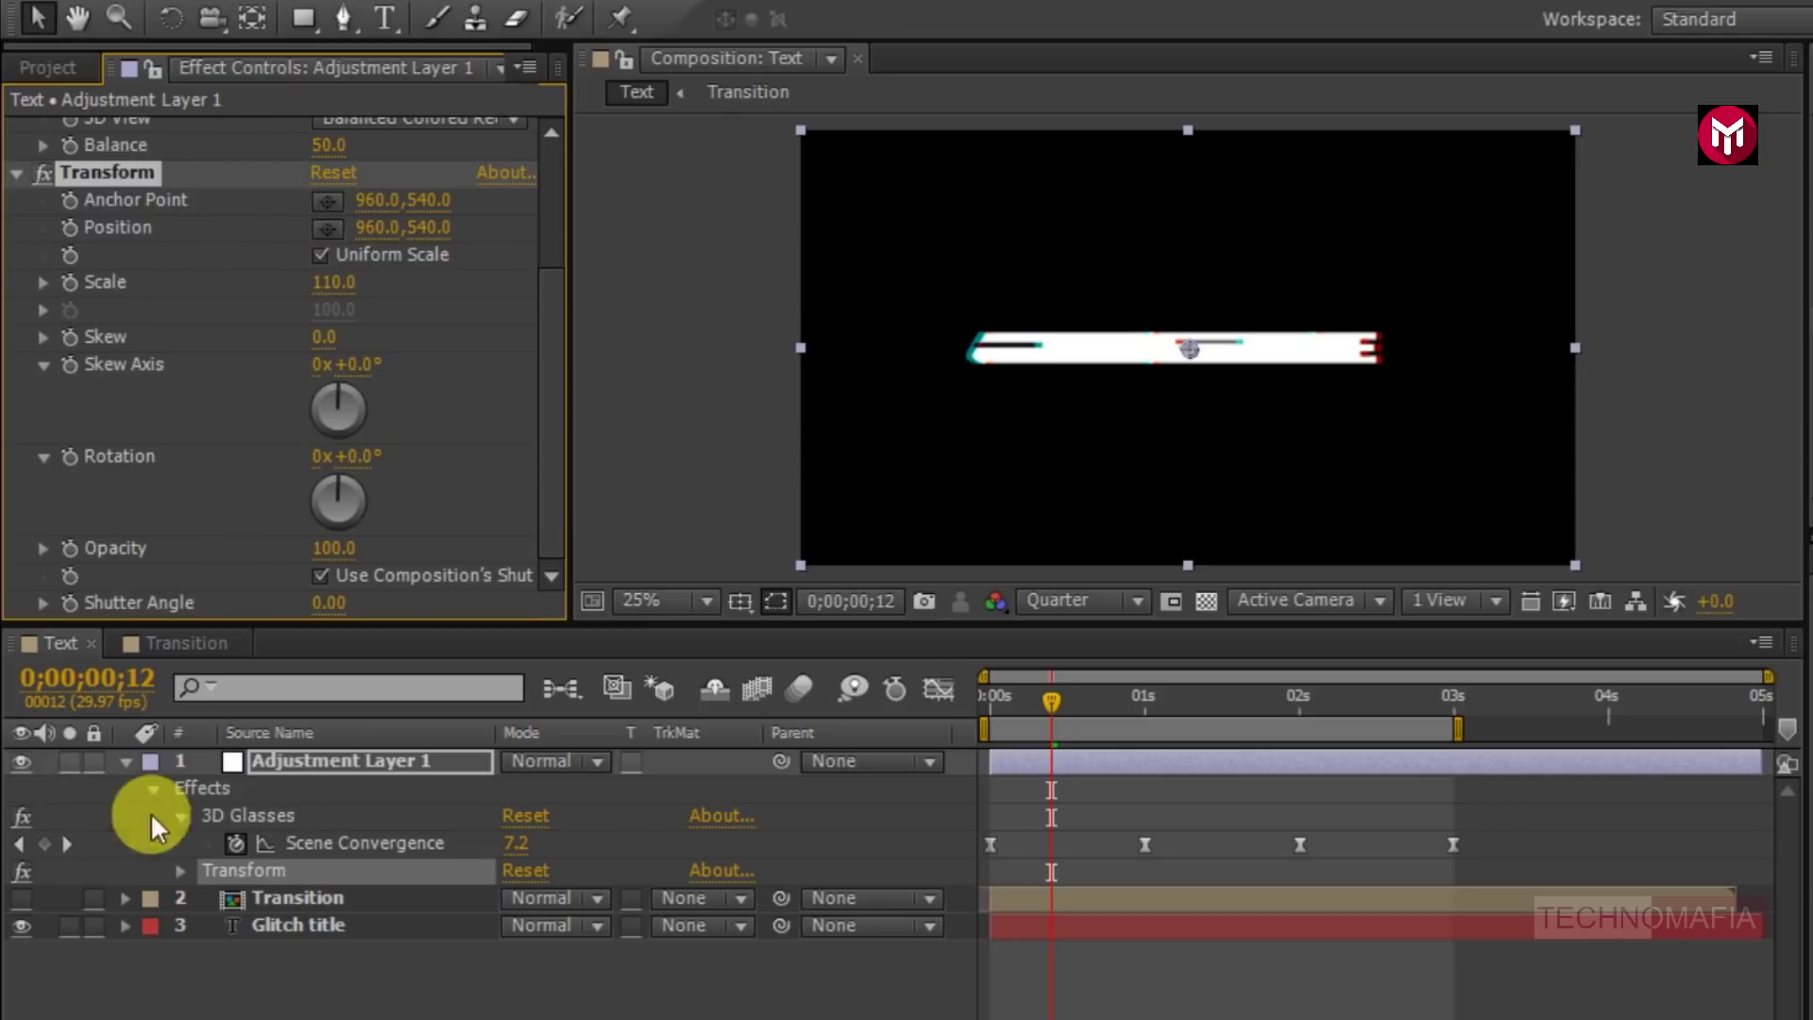
- Collapse the adjustment layer's properties and preview the Text composition from 0;00;00;00
{"action": "left_click", "coordinate": [123, 763]}
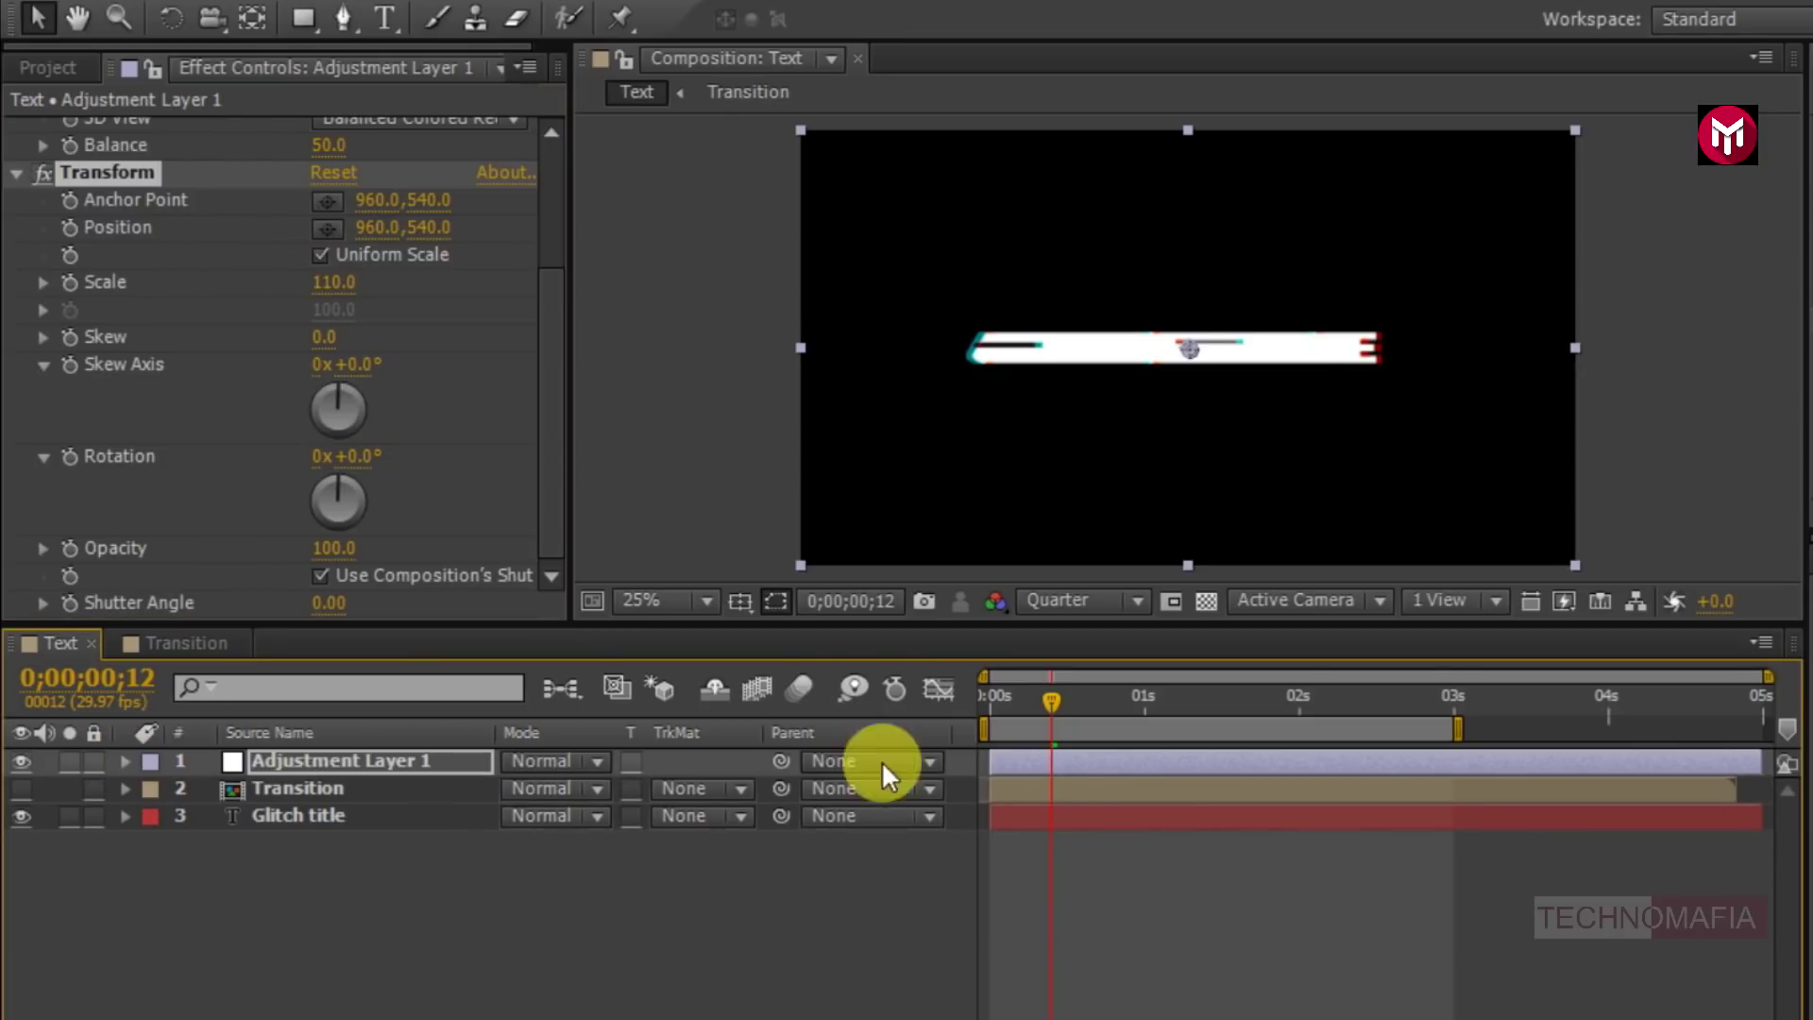
{"action": "left_click", "coordinate": [984, 704]}
{"action": "key", "text": "KP_0"}
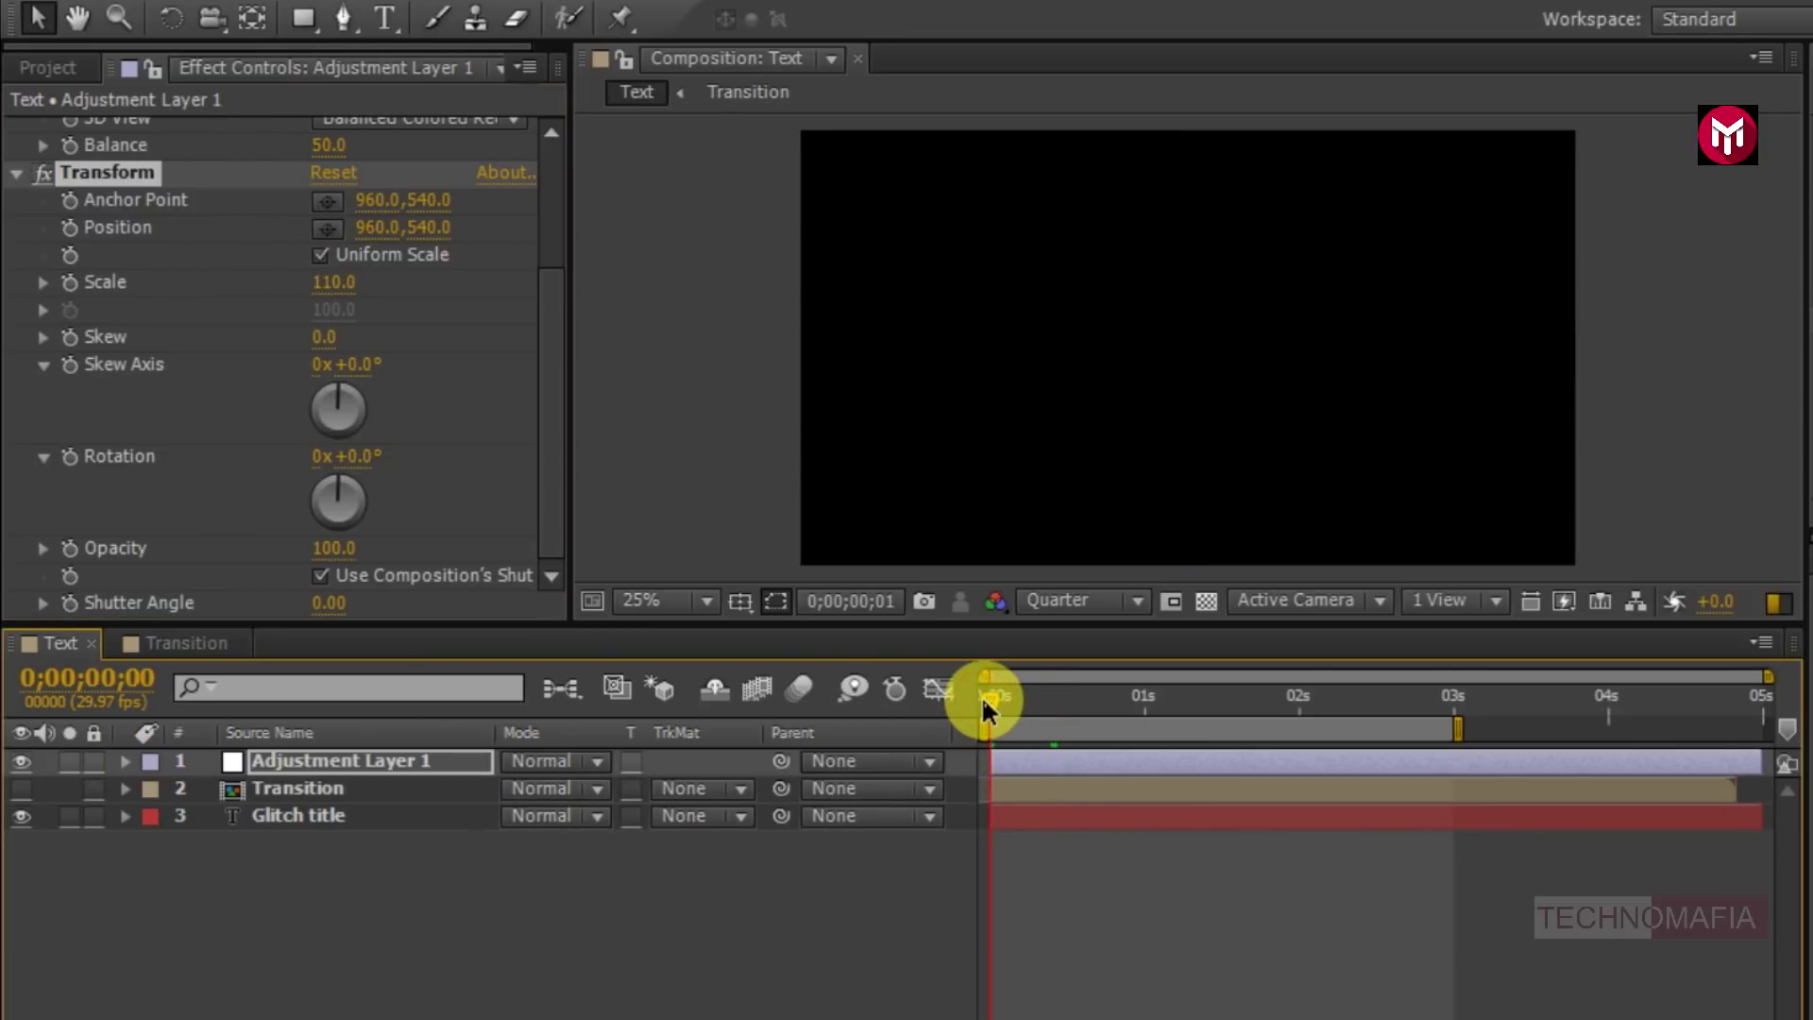